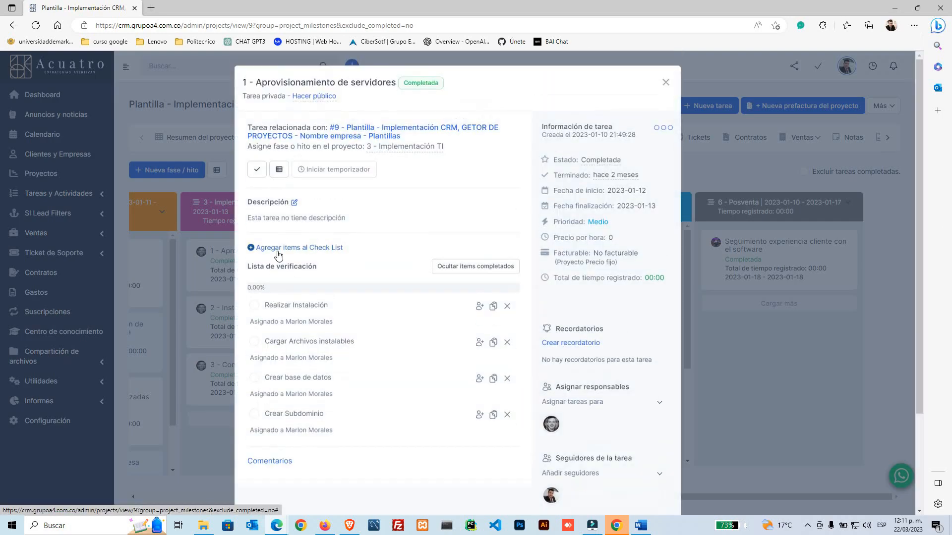
# Step: Close the server-provisioning task's details
pyautogui.scroll(-3, 558, 419)
pyautogui.scroll(5, 557, 419)
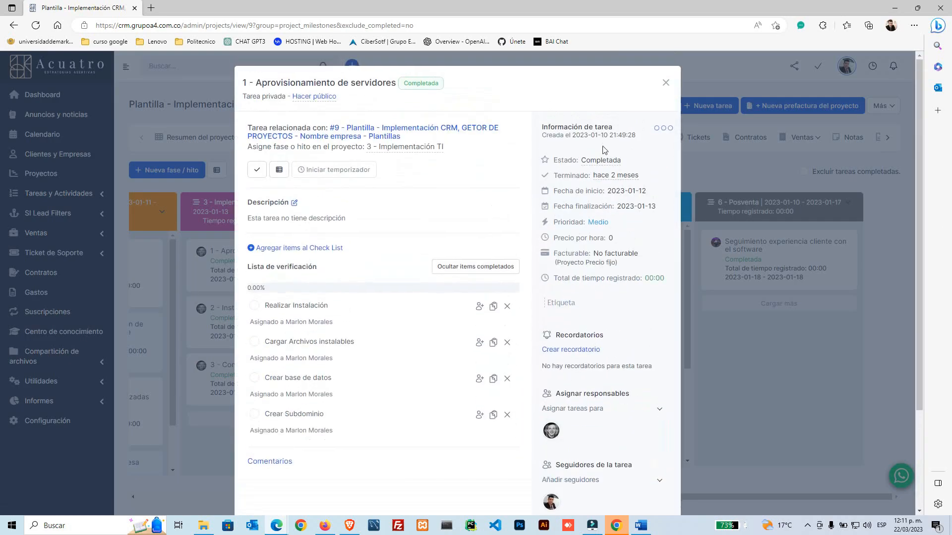
pyautogui.click(663, 85)
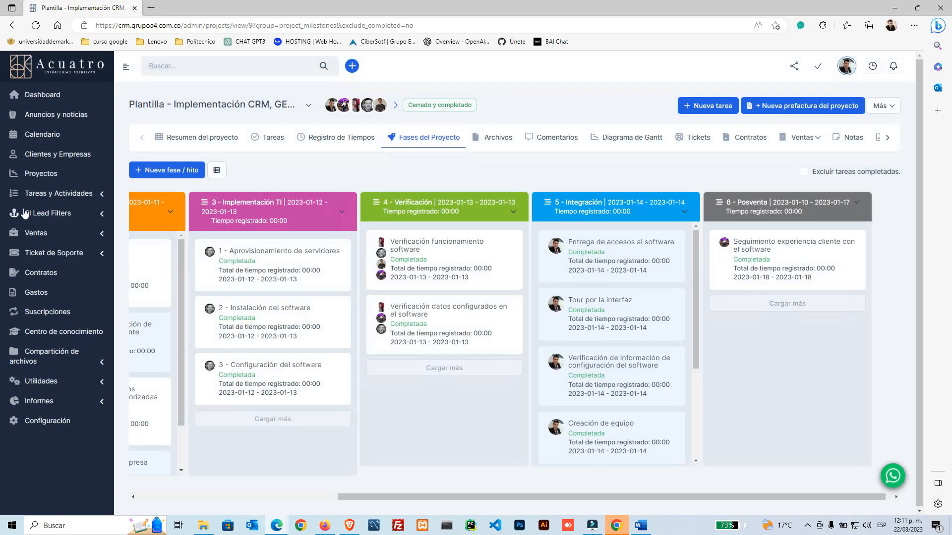
# Step: Expand Ventas and move 'Asignación inicio y entrega de proyecto' into the Recolección de datos phase
pyautogui.click(58, 233)
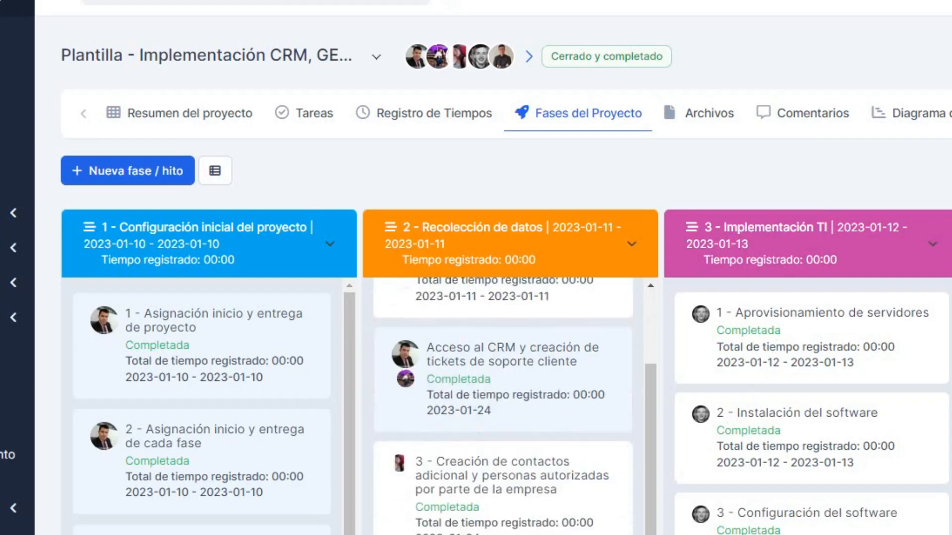
pyautogui.scroll(3, 511, 407)
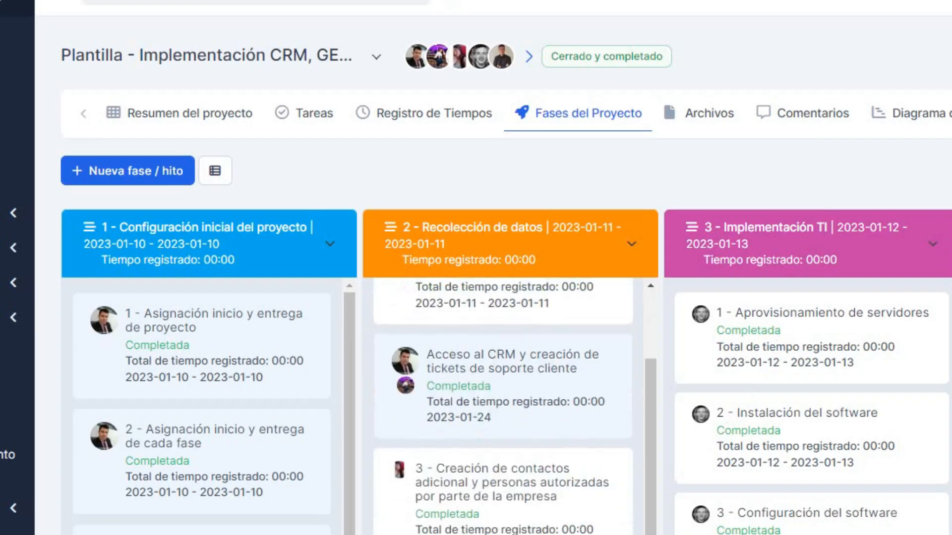
pyautogui.moveTo(218, 361); pyautogui.dragTo(247, 326)
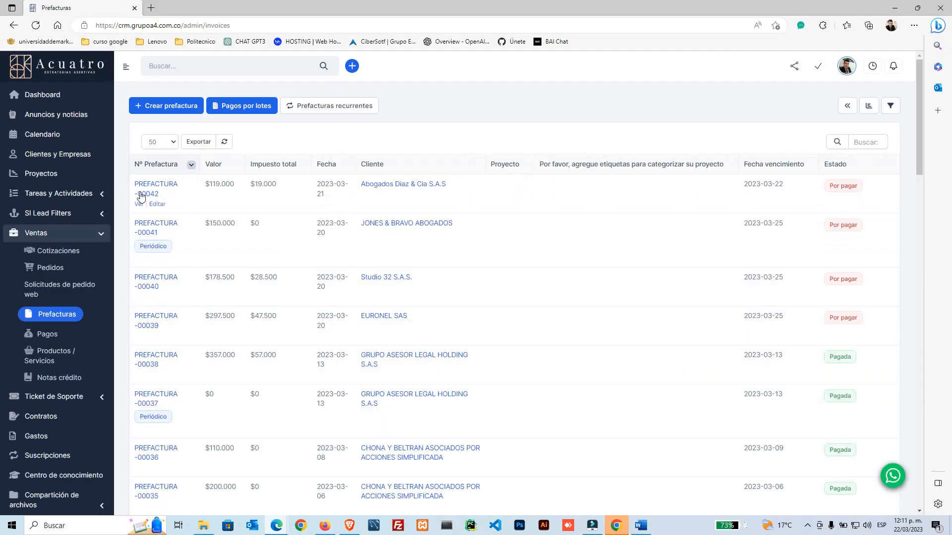
# Step: Open PREFACTURA -00042 and its public online view showing $119.000 to pay
pyautogui.click(154, 191)
pyautogui.click(141, 133)
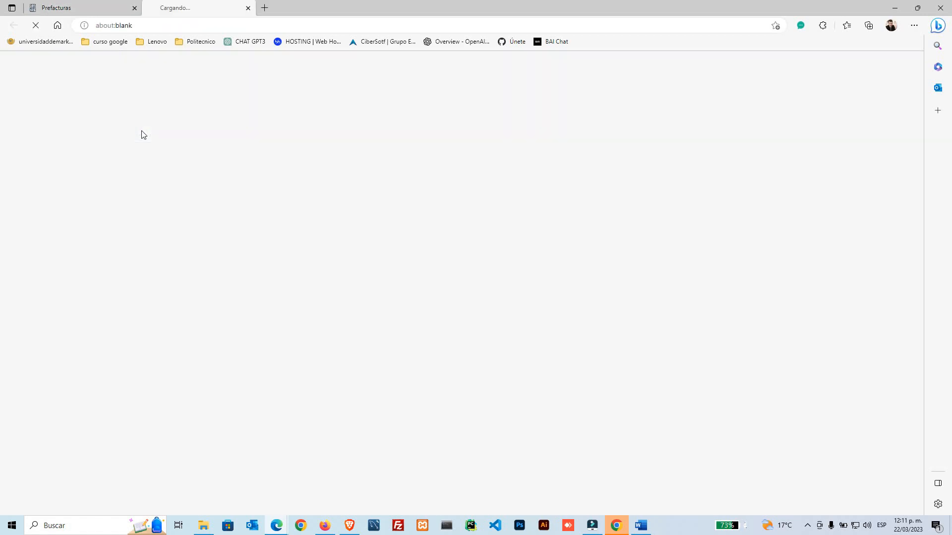
pyautogui.scroll(-5, 565, 369)
pyautogui.scroll(6, 566, 369)
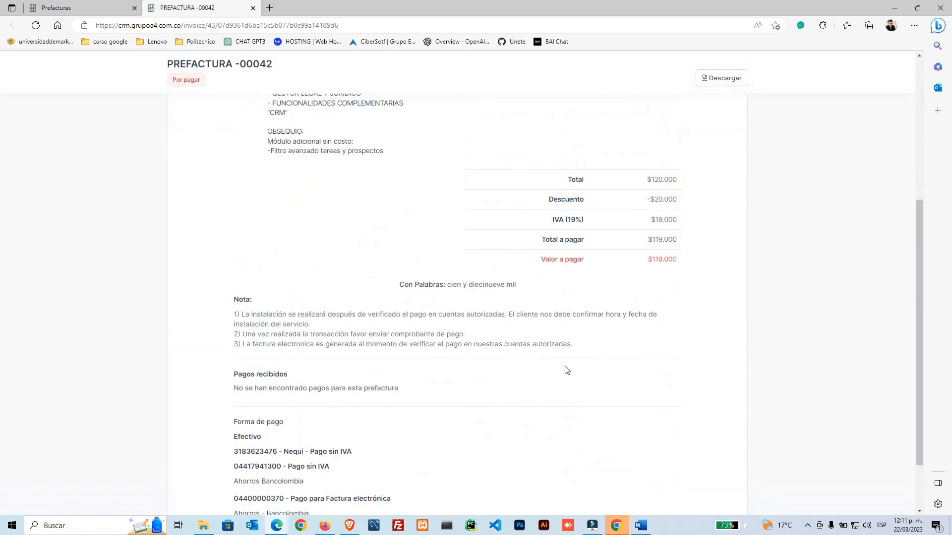
pyautogui.moveTo(922, 104); pyautogui.dragTo(921, 257)
# Step: Go back to the Prefacturas tab
pyautogui.click(91, 9)
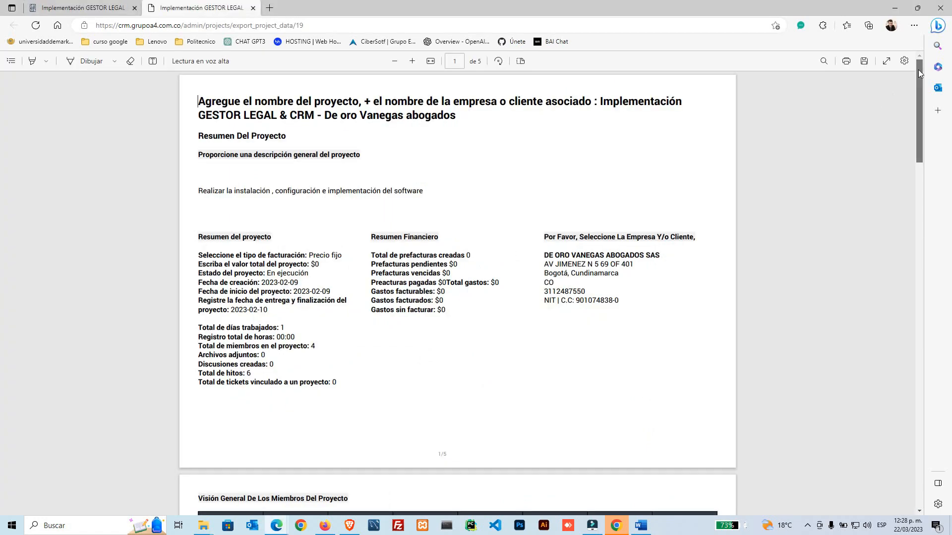
pyautogui.moveTo(918, 70); pyautogui.dragTo(877, 324)
pyautogui.scroll(-5, 876, 320)
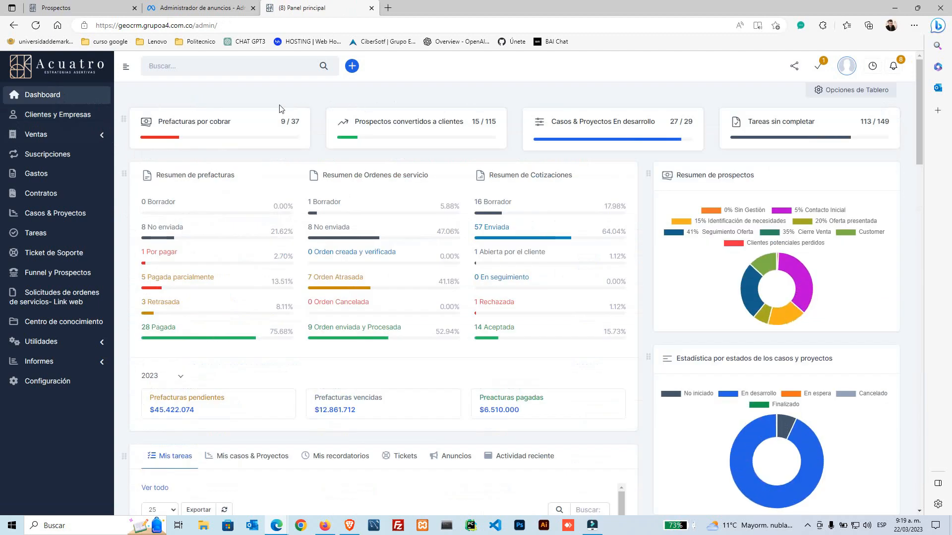
# Step: Browse the Clientes y Empresas list and start a new client with Nuevo cliente
pyautogui.click(69, 121)
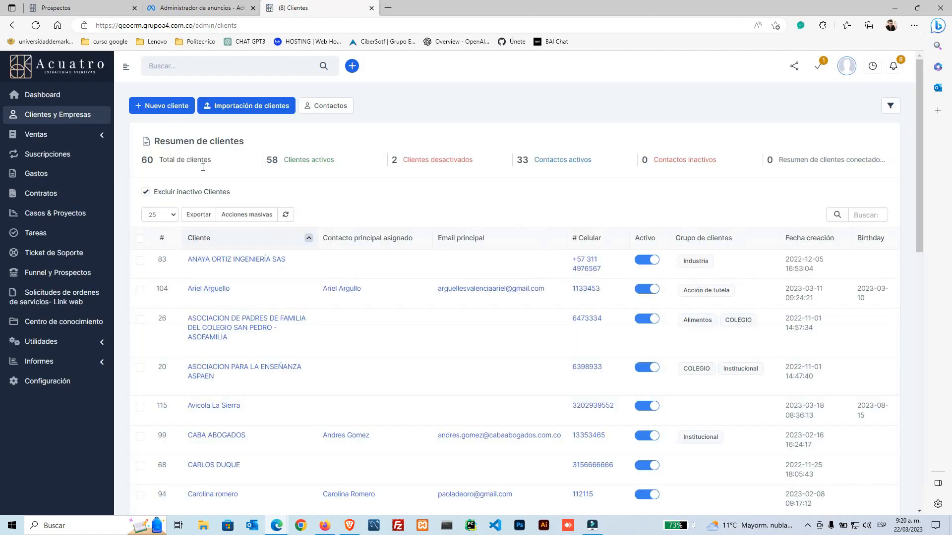
pyautogui.scroll(-5, 534, 346)
pyautogui.scroll(-6, 533, 346)
pyautogui.scroll(11, 531, 344)
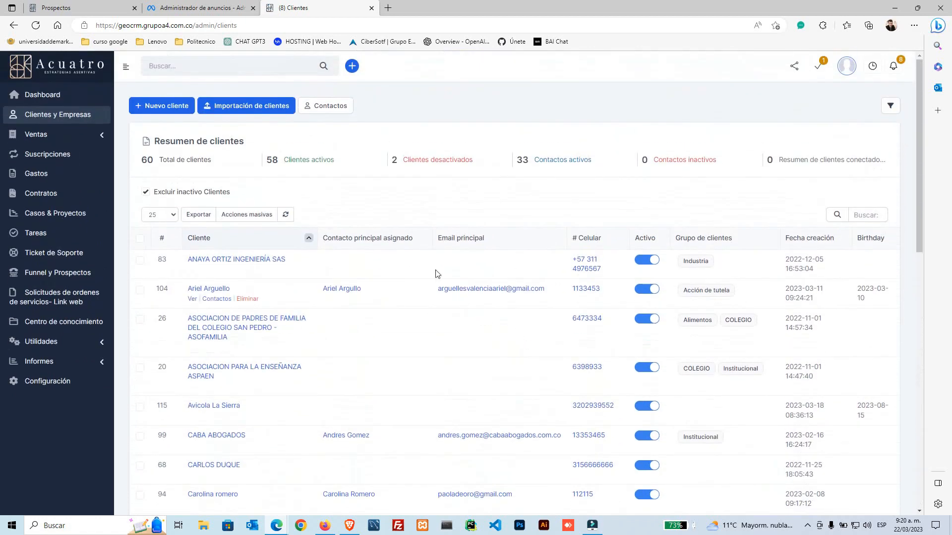
pyautogui.click(158, 113)
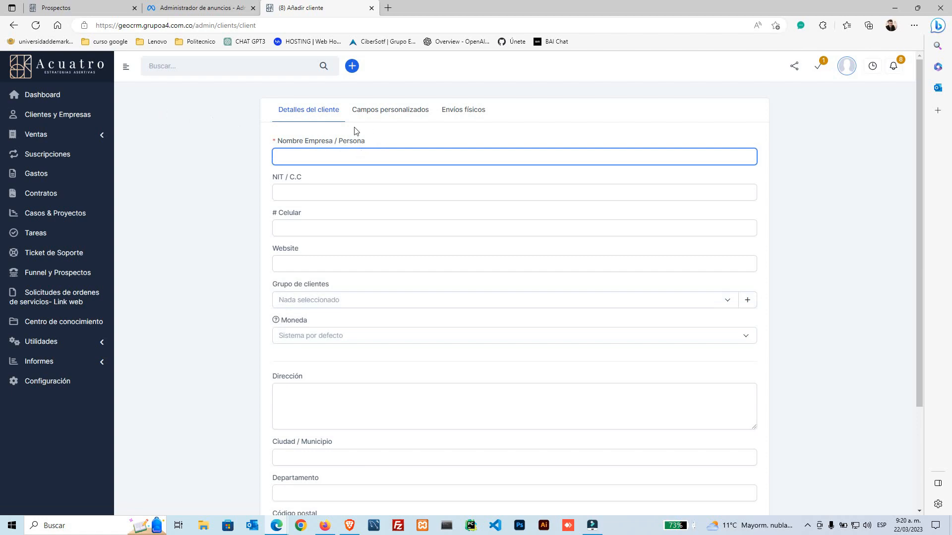
# Step: Enter 'Grupo Orbe SAS' as the client's company name
pyautogui.scroll(-3, 279, 278)
pyautogui.scroll(3, 278, 278)
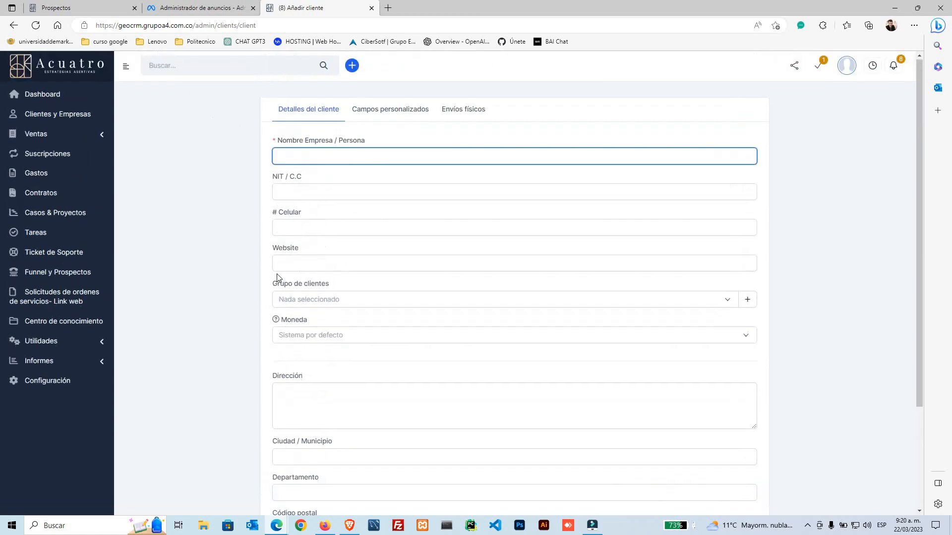
pyautogui.moveTo(279, 141); pyautogui.dragTo(342, 145)
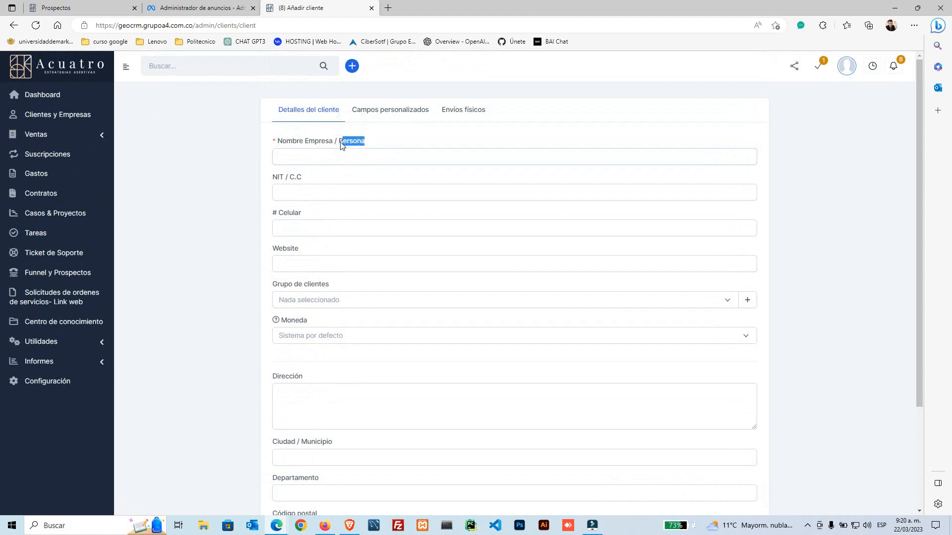
pyautogui.click(309, 155)
pyautogui.click(221, 168)
pyautogui.click(313, 159)
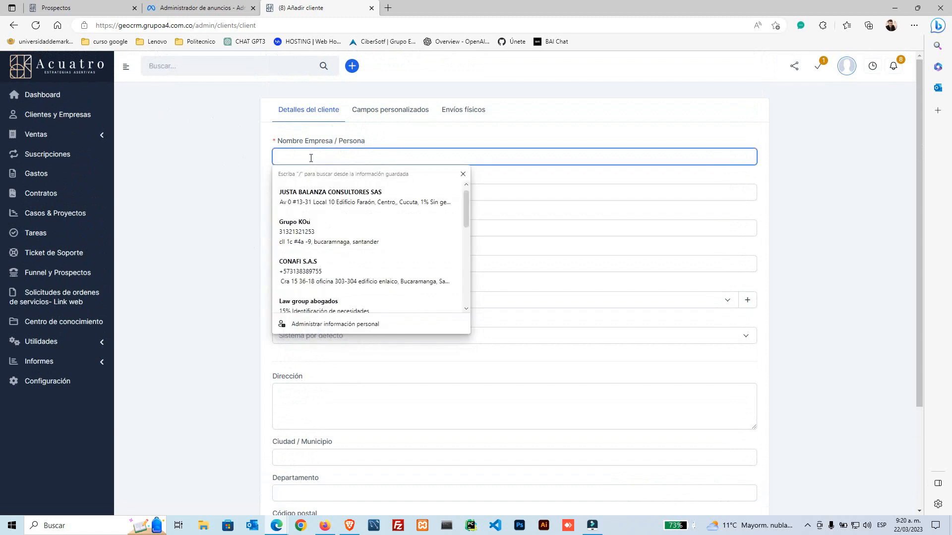
pyautogui.write('Gru')
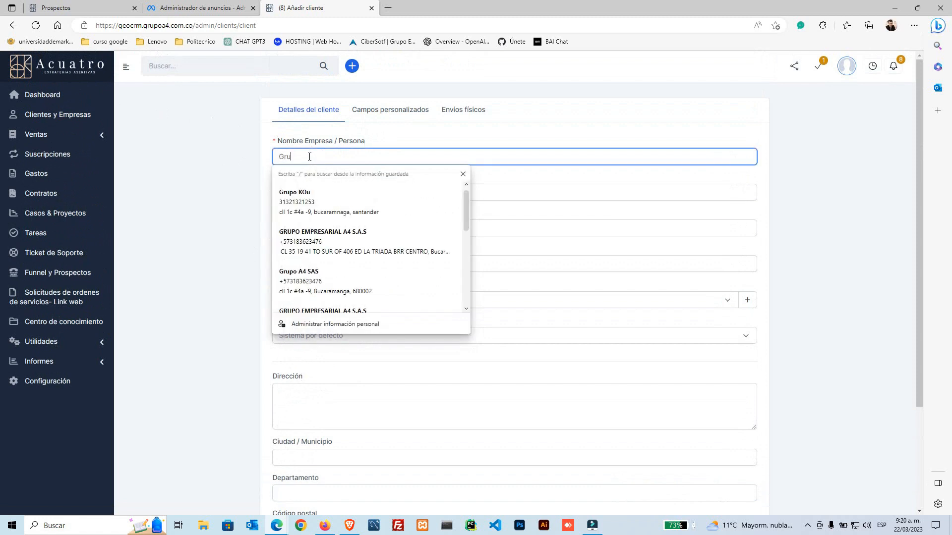
pyautogui.write('po Or')
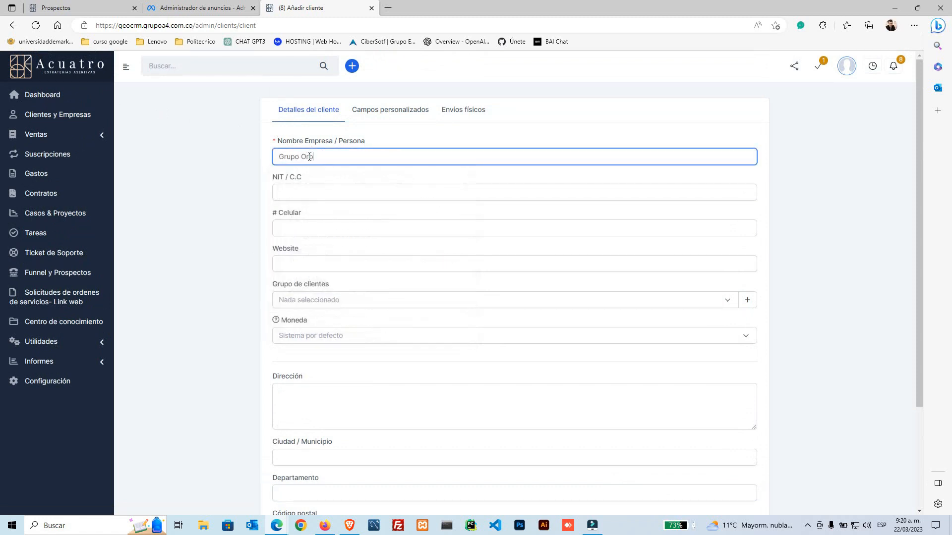
pyautogui.write('be sas')
pyautogui.press('BackSpace')
pyautogui.press('BackSpace')
pyautogui.press('BackSpace')
pyautogui.write('SAS')
# Step: Fill in the client's NIT / C.C number and mobile number
pyautogui.click(338, 197)
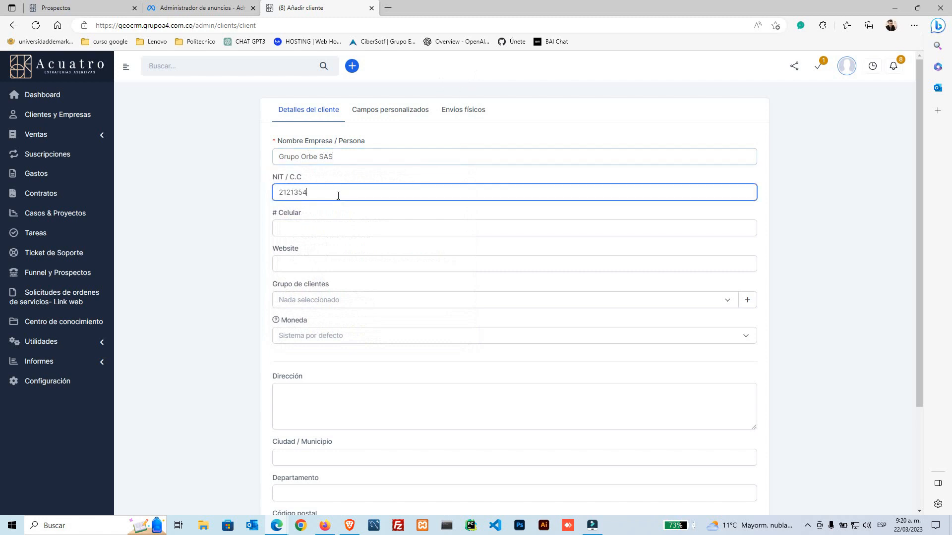
pyautogui.click(316, 226)
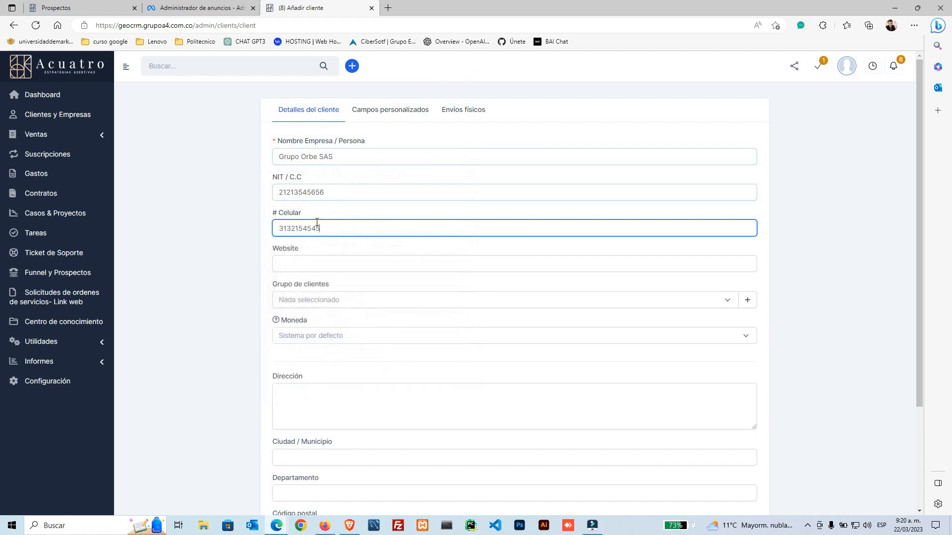
pyautogui.click(177, 255)
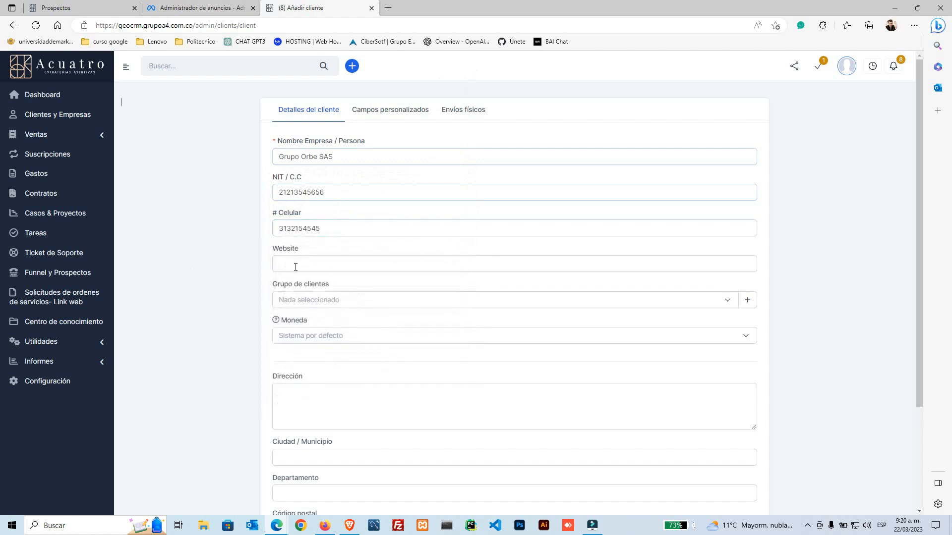
# Step: Set the client group to ASESORÍAS Y CONSULTORÍAS
pyautogui.click(317, 300)
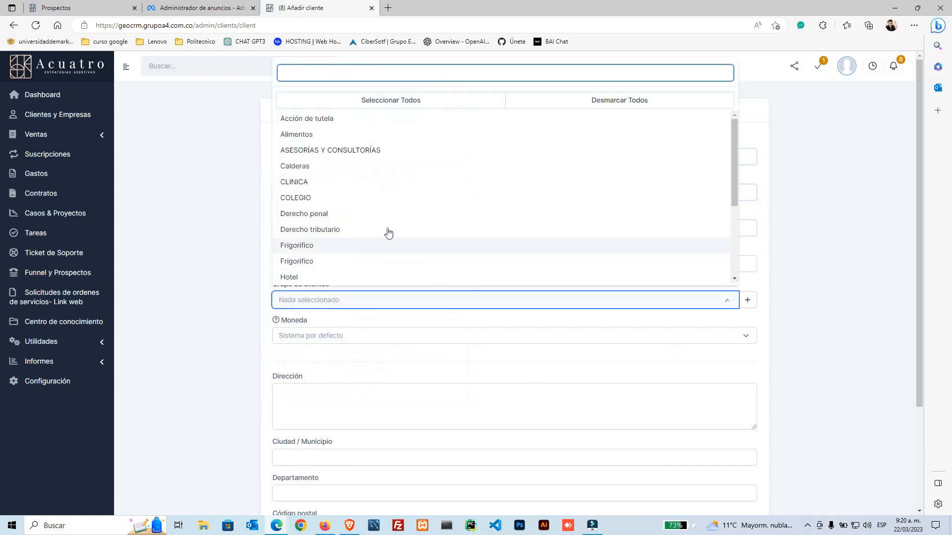
pyautogui.write('ase')
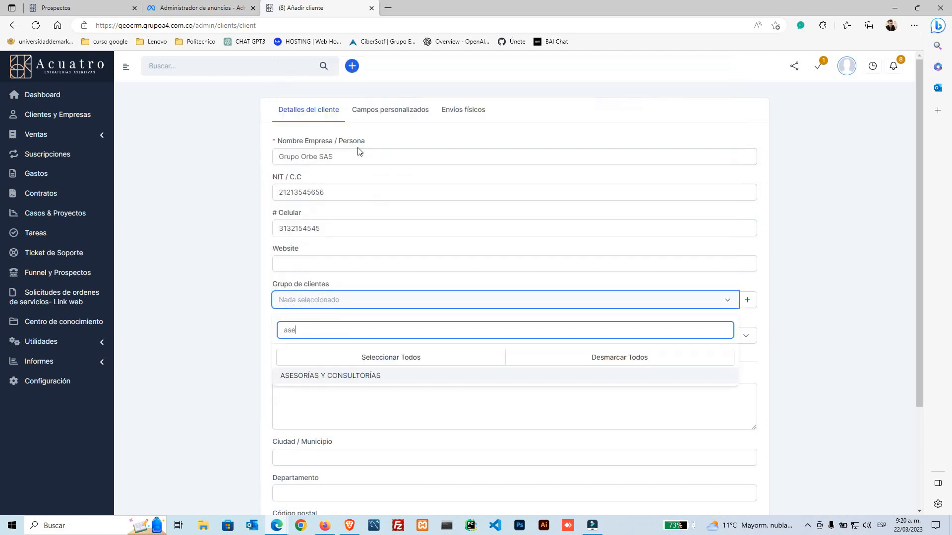
pyautogui.click(355, 381)
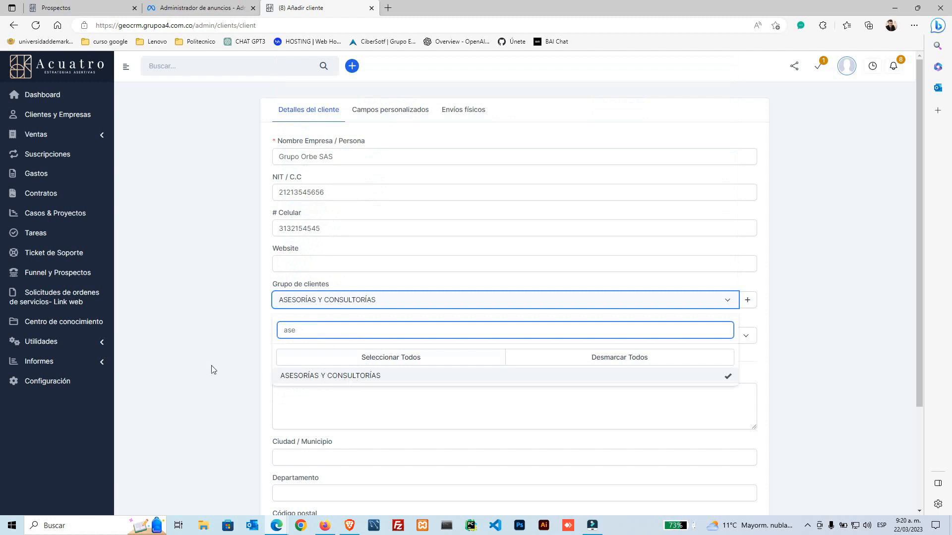
pyautogui.click(313, 378)
pyautogui.click(234, 346)
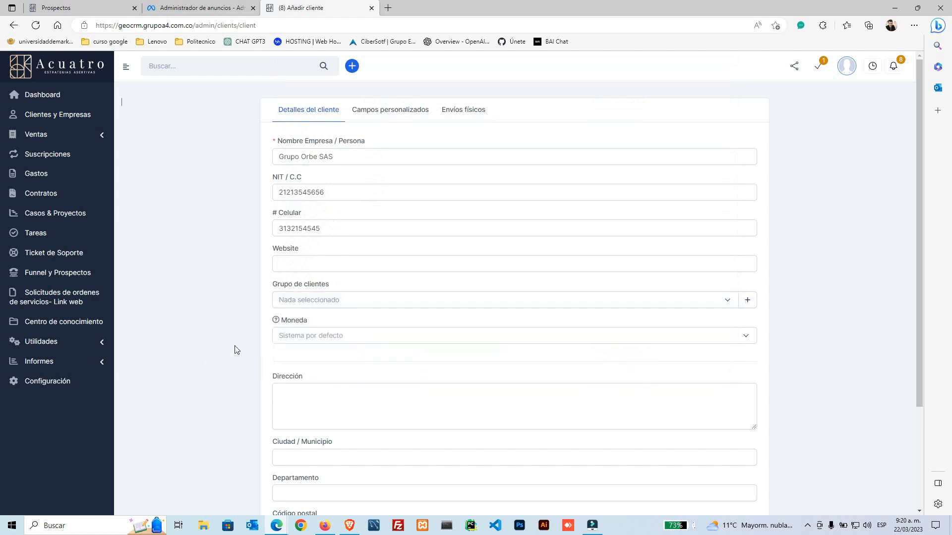
pyautogui.click(314, 303)
pyautogui.click(347, 412)
pyautogui.click(188, 353)
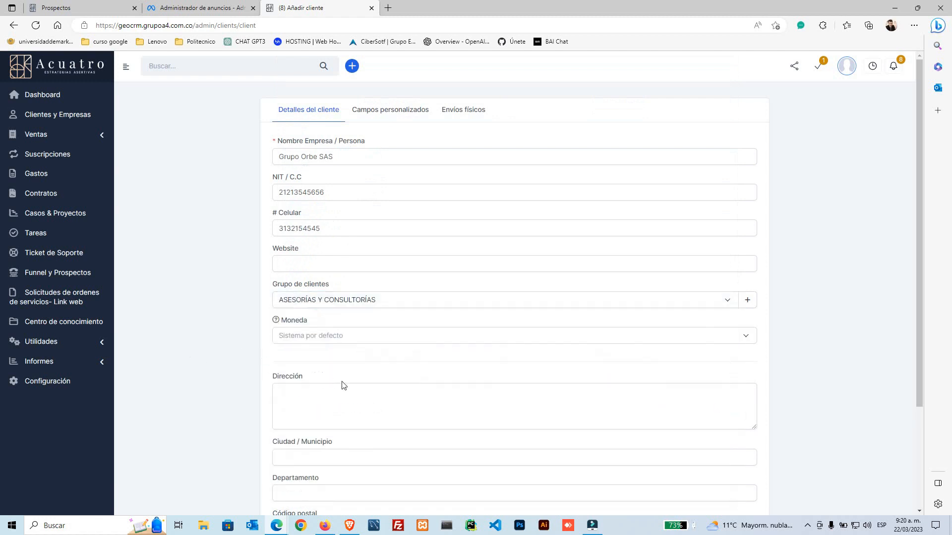
# Step: Fill the address and city Cucuta from a saved entry and type the department 'Norte de Santander'
pyautogui.scroll(-3, 340, 385)
pyautogui.click(325, 328)
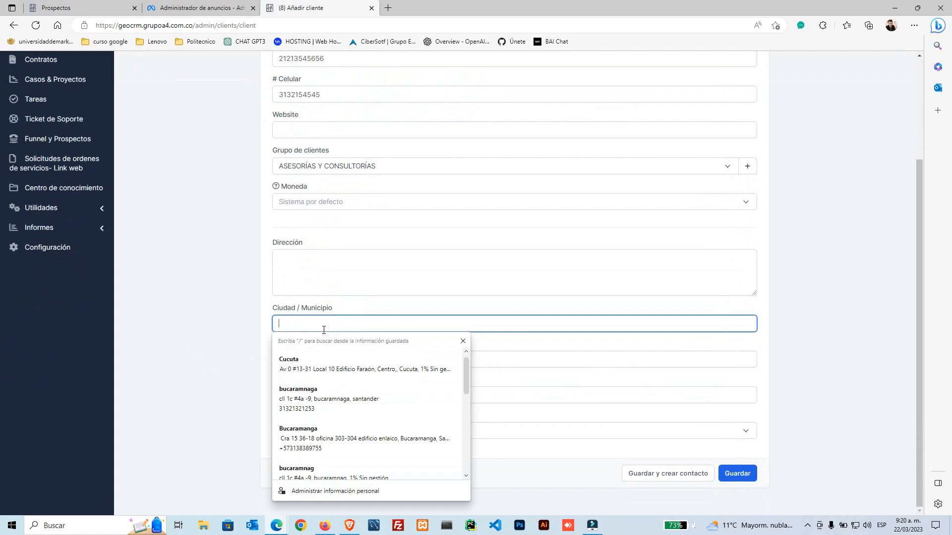
pyautogui.click(346, 365)
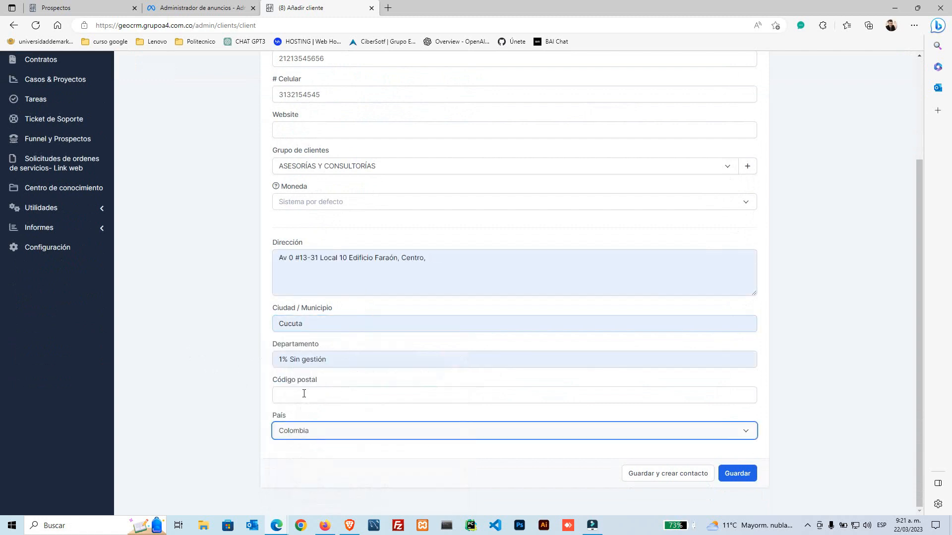
pyautogui.click(329, 362)
pyautogui.click(231, 353)
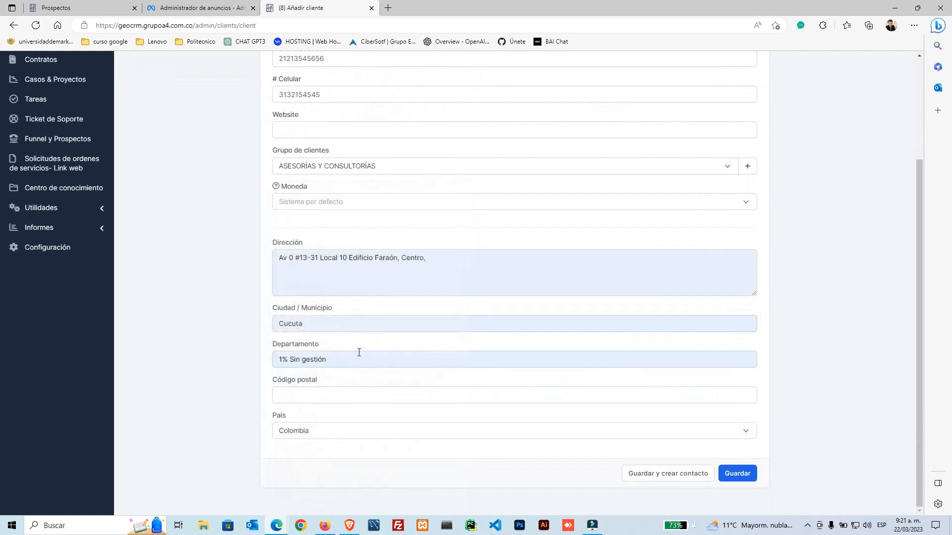
pyautogui.click(359, 352)
pyautogui.scroll(-1, 368, 304)
pyautogui.write('nort')
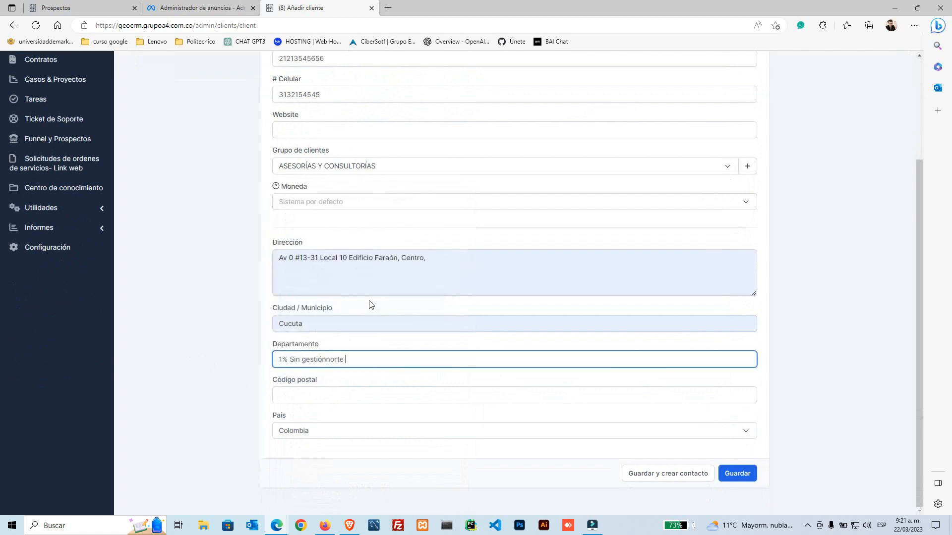
pyautogui.write('e')
pyautogui.press('BackSpace')
pyautogui.press('BackSpace')
pyautogui.press('BackSpace')
pyautogui.press('BackSpace')
pyautogui.press('BackSpace')
pyautogui.press('BackSpace')
pyautogui.press('BackSpace')
pyautogui.press('BackSpace')
pyautogui.press('BackSpace')
pyautogui.press('BackSpace')
pyautogui.press('BackSpace')
pyautogui.press('BackSpace')
pyautogui.press('BackSpace')
pyautogui.press('BackSpace')
pyautogui.press('BackSpace')
pyautogui.press('BackSpace')
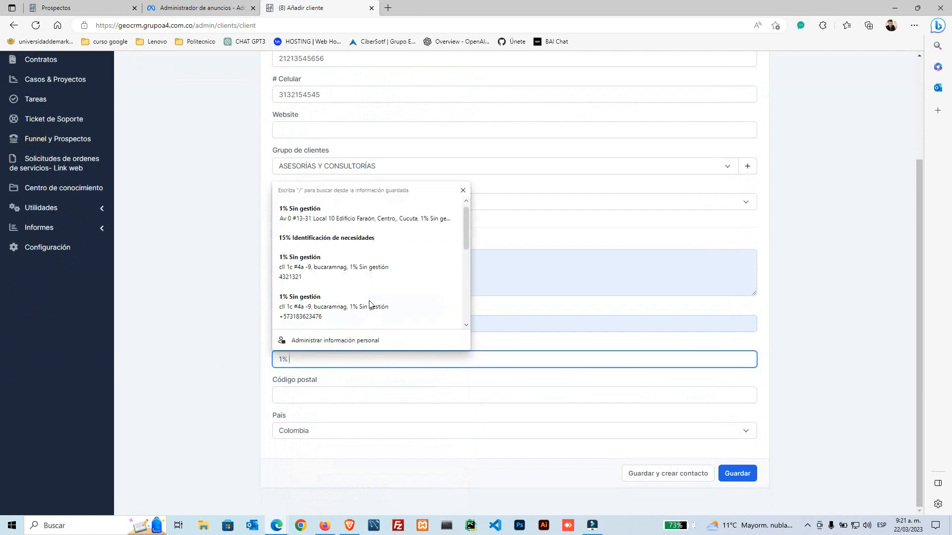
pyautogui.write('norte de sa')
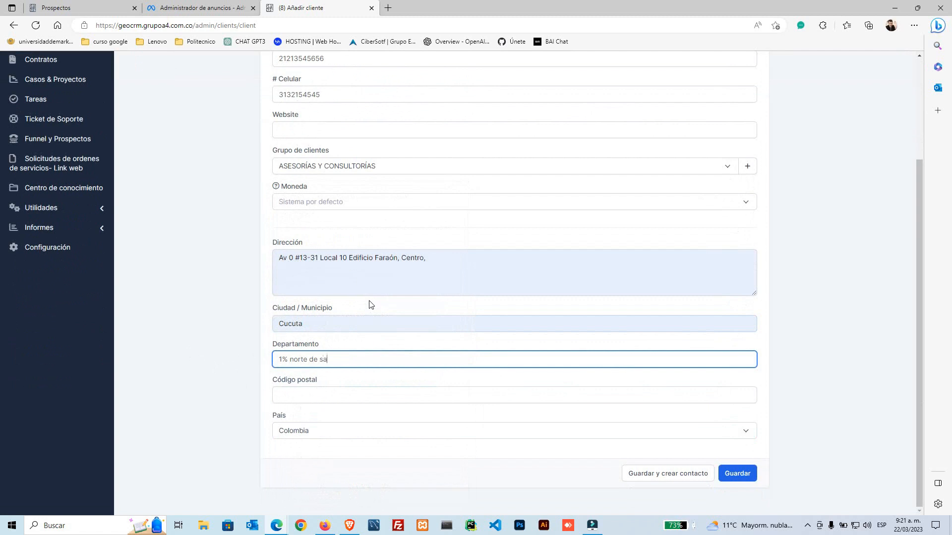
pyautogui.write('ntrander')
pyautogui.press('BackSpace')
pyautogui.press('BackSpace')
pyautogui.press('BackSpace')
pyautogui.press('BackSpace')
pyautogui.write('ander')
pyautogui.click(211, 305)
# Step: Point out the required mark on the company name field
pyautogui.scroll(3, 211, 305)
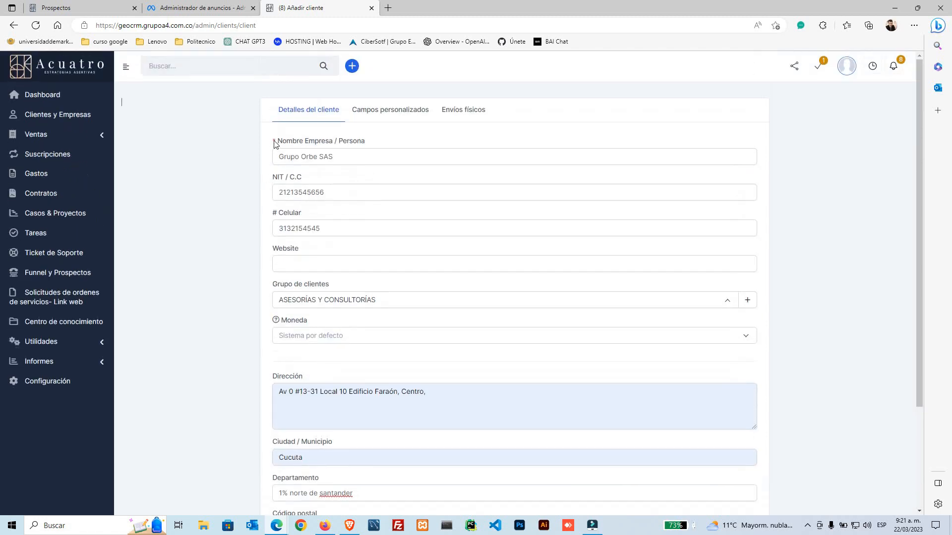
pyautogui.moveTo(274, 140); pyautogui.dragTo(278, 143)
pyautogui.click(290, 146)
pyautogui.moveTo(329, 141); pyautogui.dragTo(281, 143)
pyautogui.click(254, 151)
# Step: Clean up the department so it reads 'Norte de Santander' with proper capitals
pyautogui.scroll(-3, 287, 364)
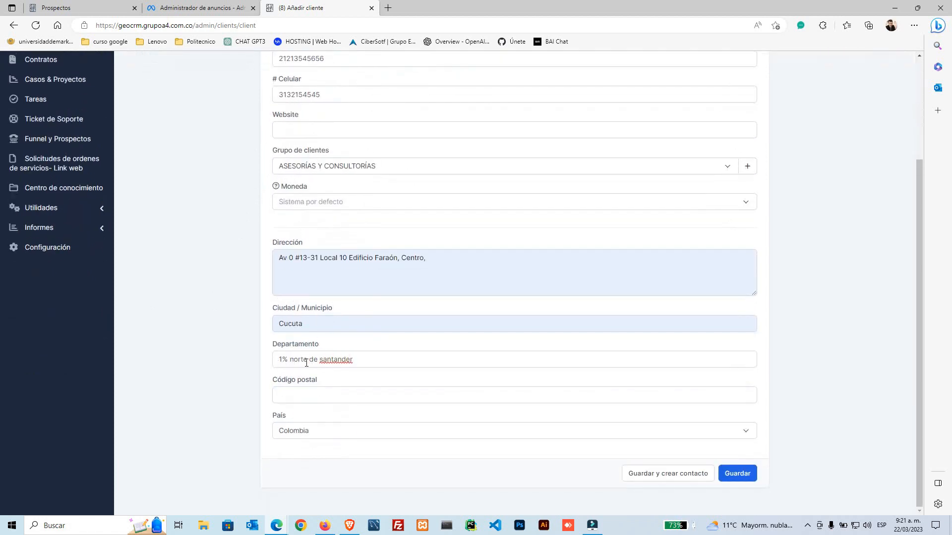
pyautogui.doubleClick(288, 362)
pyautogui.press('Delete')
pyautogui.press('Delete')
pyautogui.press('Delete')
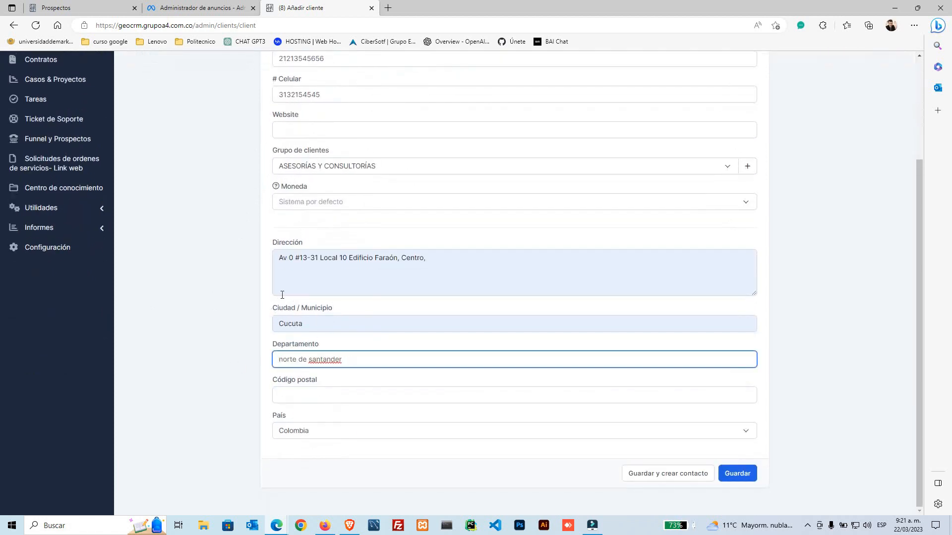
pyautogui.write('N')
pyautogui.hotkey('ctrl', 'Right')
pyautogui.hotkey('ctrl', 'Right')
pyautogui.press('Delete')
pyautogui.write('S')
pyautogui.click(223, 333)
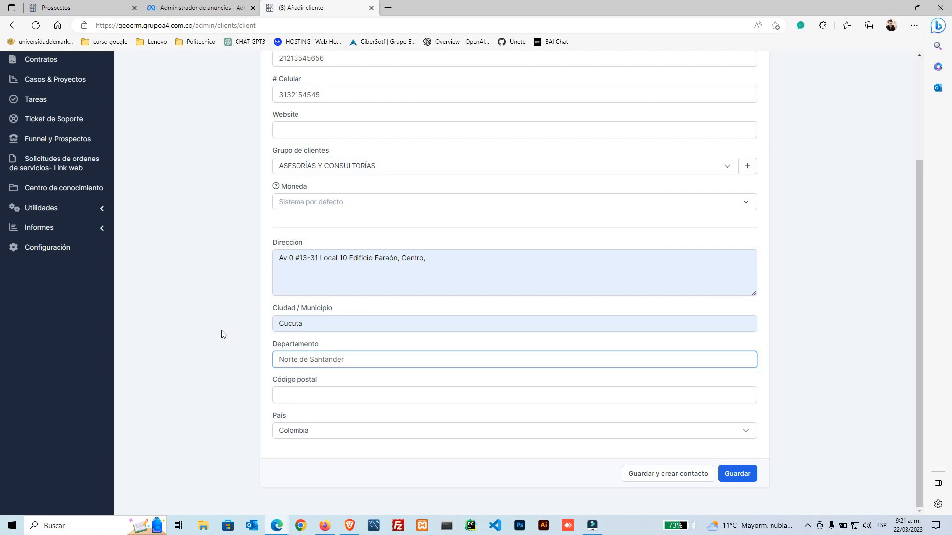
# Step: Save the client with 'Guardar y crear contacto'
pyautogui.scroll(3, 253, 390)
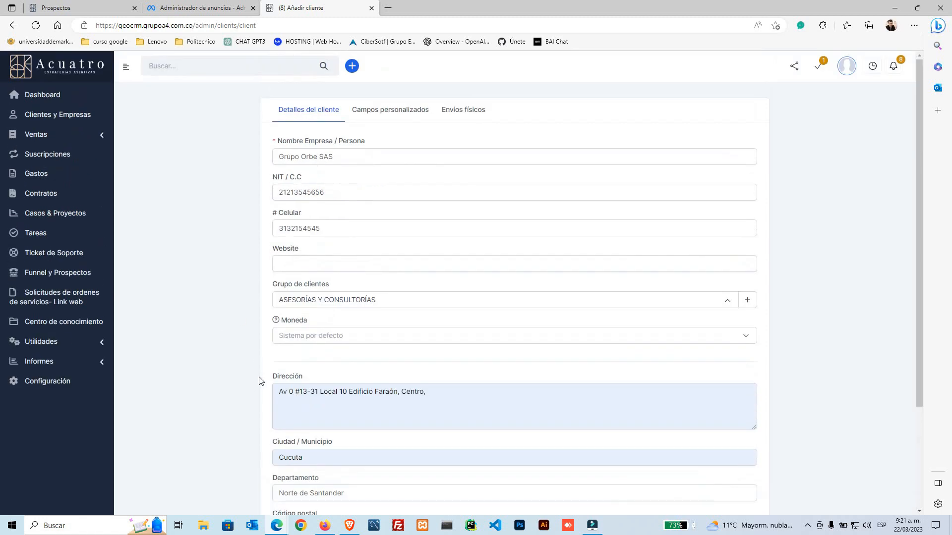
pyautogui.scroll(-3, 256, 389)
pyautogui.click(660, 477)
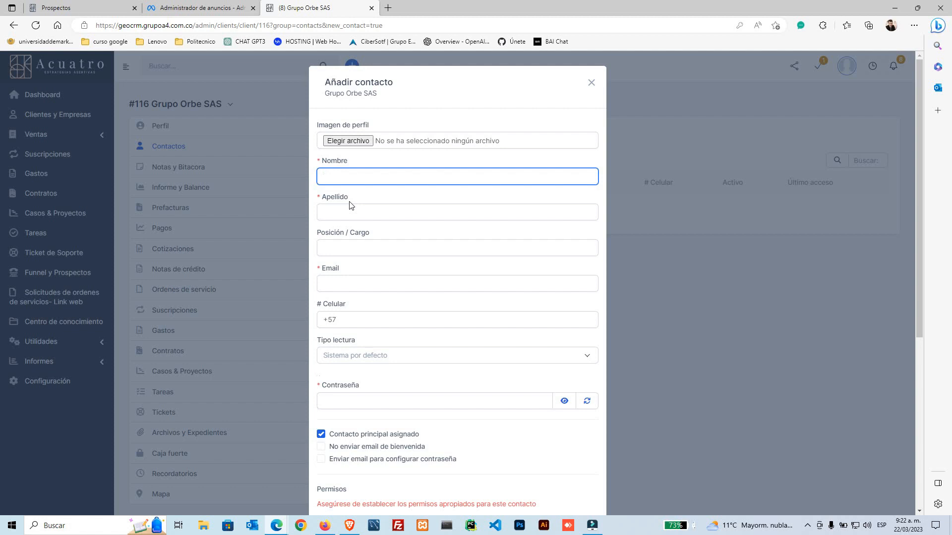
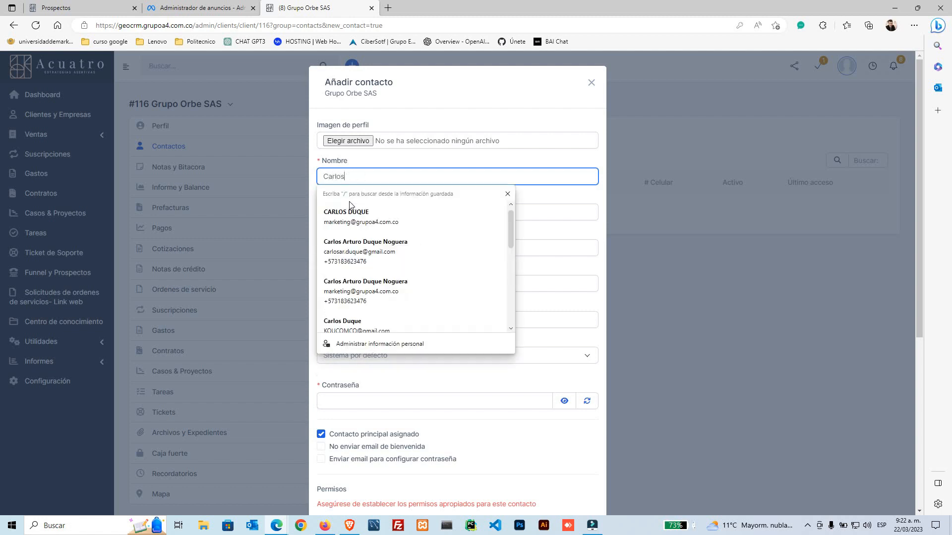
# Step: Enter the contact's first name and surname
pyautogui.press('Tab')
pyautogui.write('Duq')
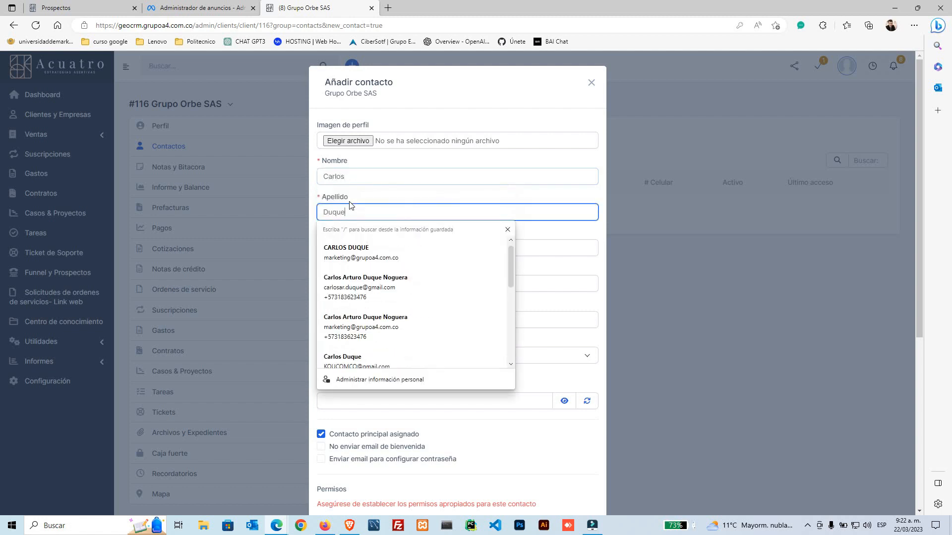
pyautogui.click(474, 221)
# Step: Fill the contact's e-mail from a saved entry, edit it, and enter the mobile number
pyautogui.click(436, 246)
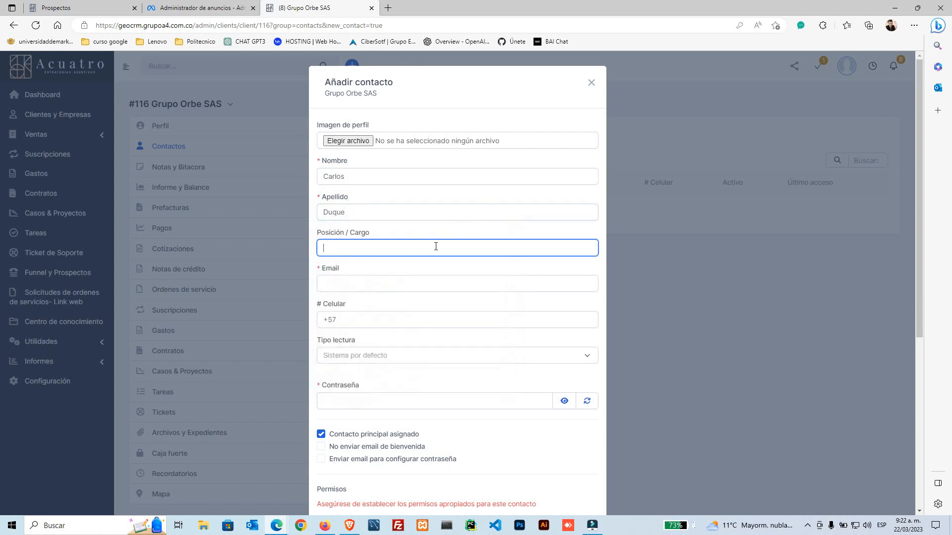
pyautogui.click(355, 286)
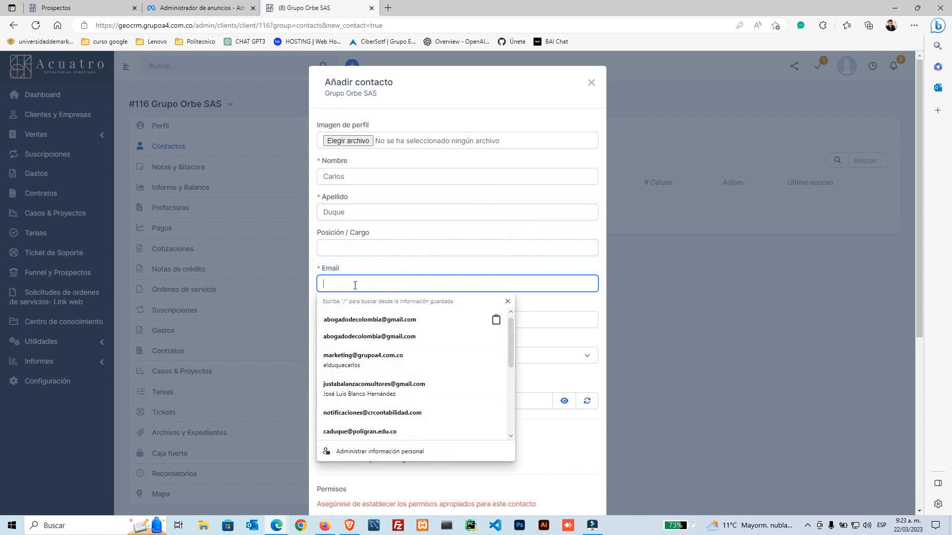
pyautogui.click(373, 355)
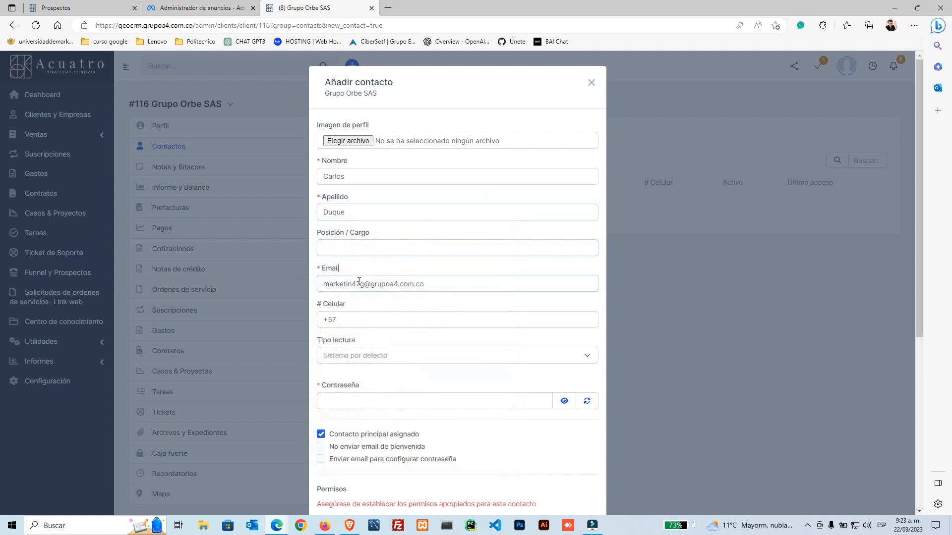
pyautogui.scroll(-2, 377, 248)
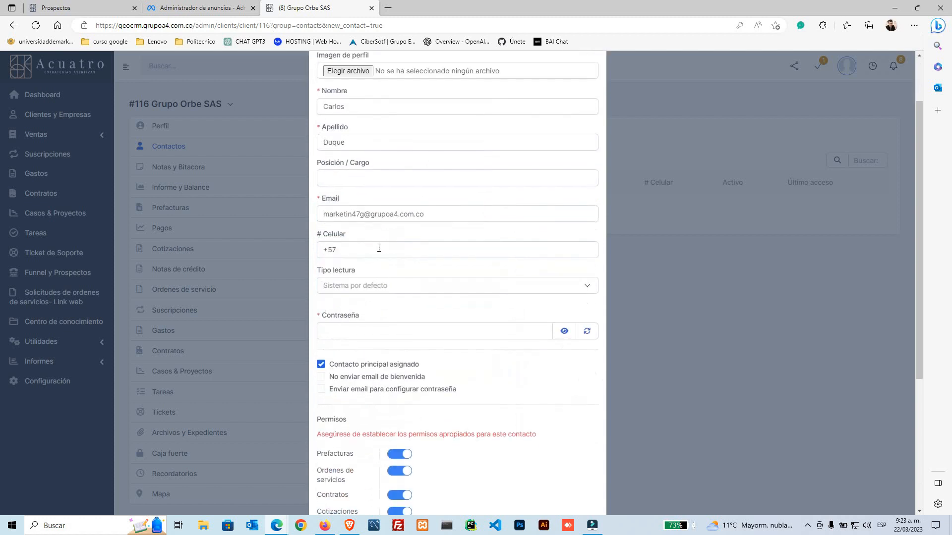
pyautogui.click(374, 248)
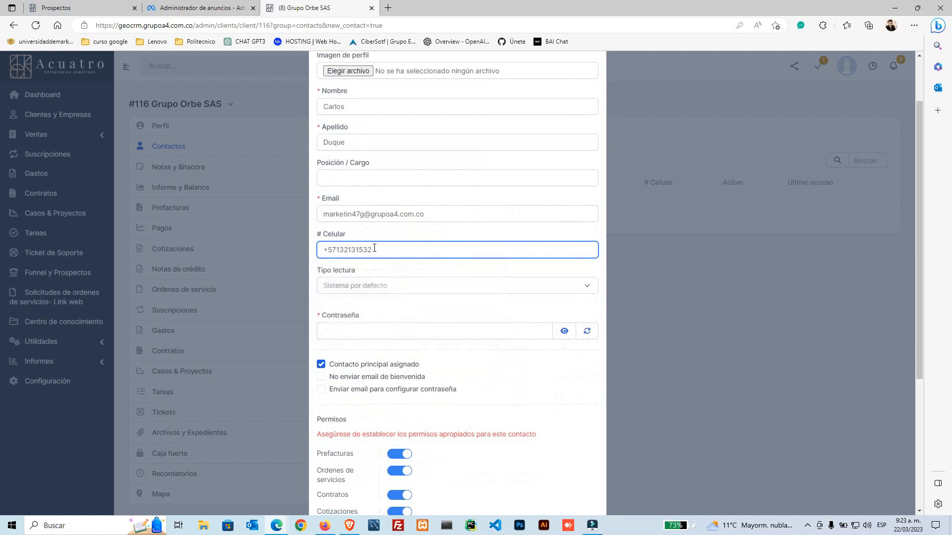
pyautogui.click(379, 316)
pyautogui.scroll(-4, 380, 316)
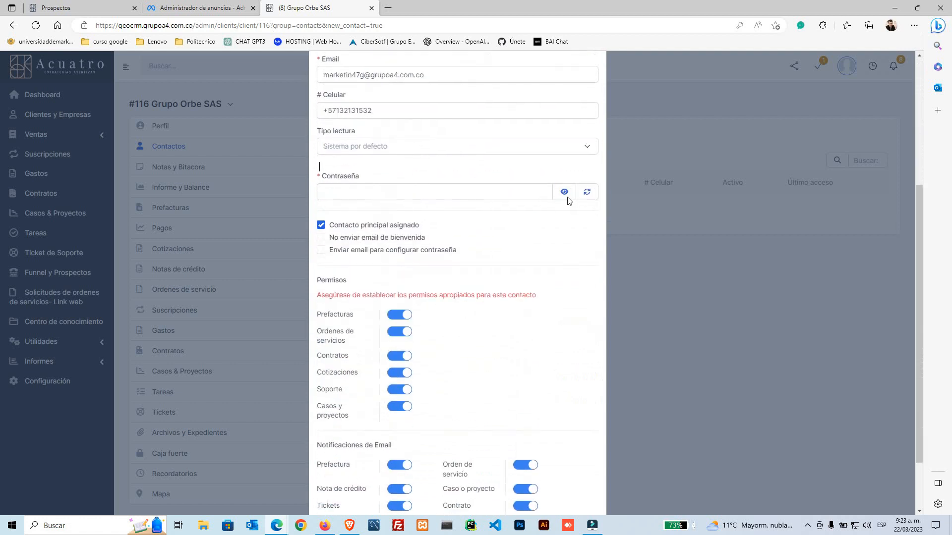
# Step: Generate a password and keep 'Contacto principal asignado' checked
pyautogui.click(587, 192)
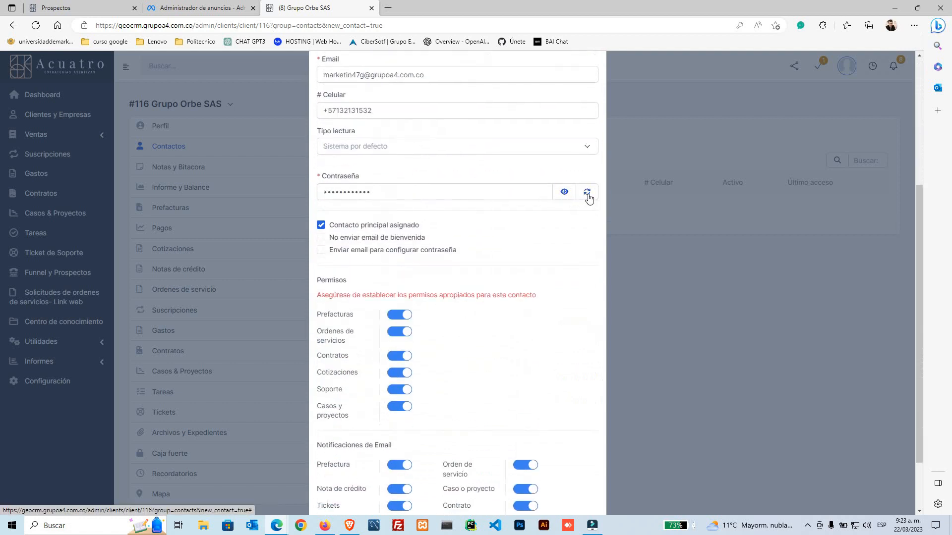
pyautogui.moveTo(426, 231); pyautogui.dragTo(325, 230)
pyautogui.click(436, 228)
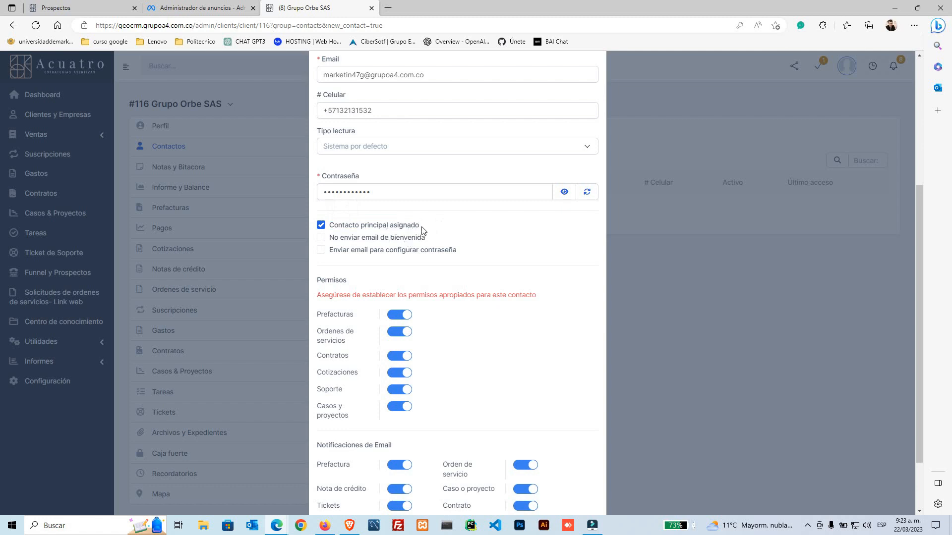
pyautogui.moveTo(420, 229); pyautogui.dragTo(352, 229)
pyautogui.click(343, 230)
pyautogui.click(331, 227)
# Step: Choose the password-setup e-mail, leaving 'No enviar email de bienvenida' unchecked
pyautogui.click(321, 251)
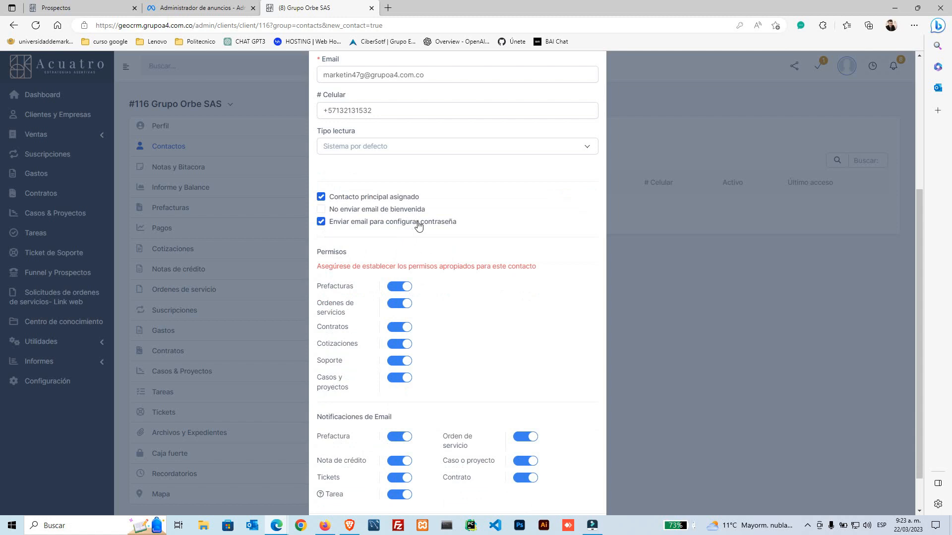
pyautogui.click(321, 222)
pyautogui.click(321, 225)
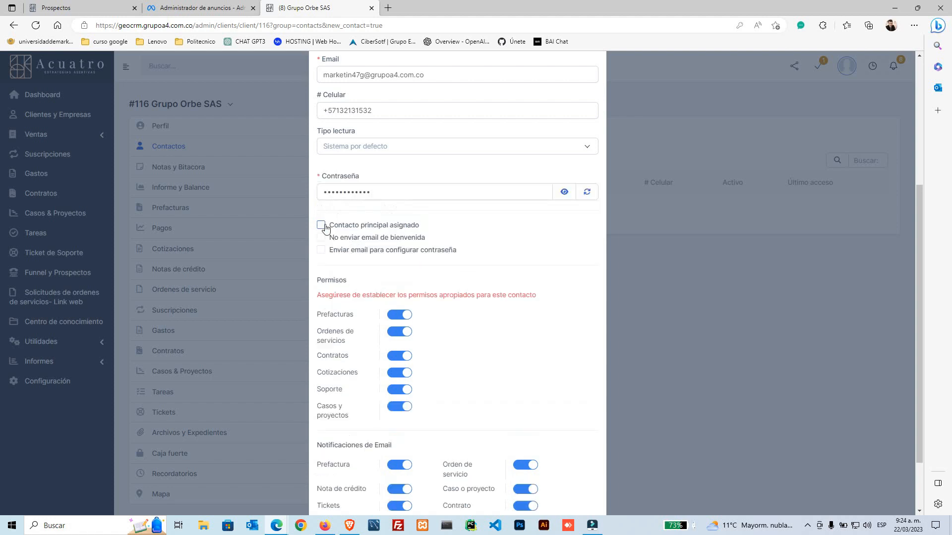
pyautogui.click(322, 229)
pyautogui.click(322, 238)
pyautogui.click(321, 239)
pyautogui.click(321, 251)
pyautogui.scroll(-1, 401, 256)
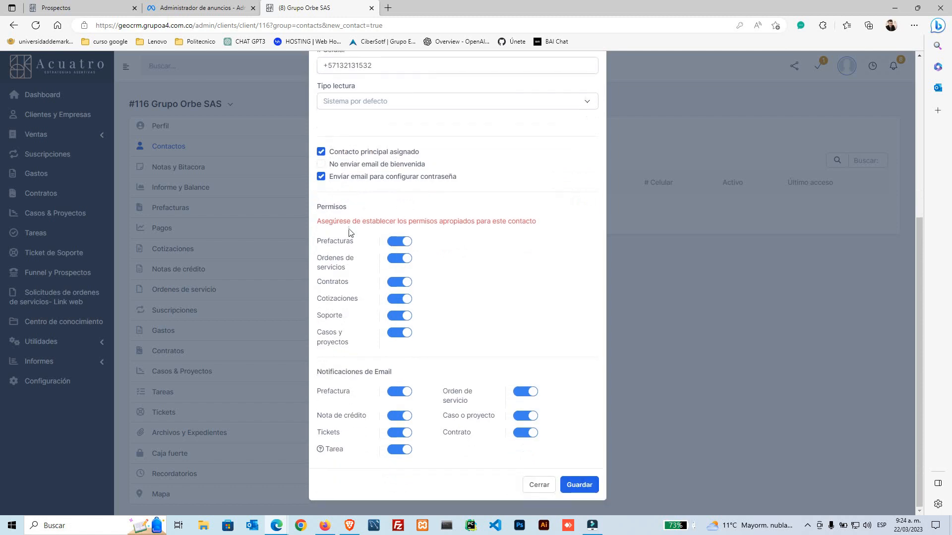
# Step: Review the Permisos, toggling Prefacturas, Ordenes de servicios and Contratos off and back on
pyautogui.moveTo(328, 209); pyautogui.dragTo(355, 211)
pyautogui.click(334, 213)
pyautogui.moveTo(352, 344); pyautogui.dragTo(337, 296)
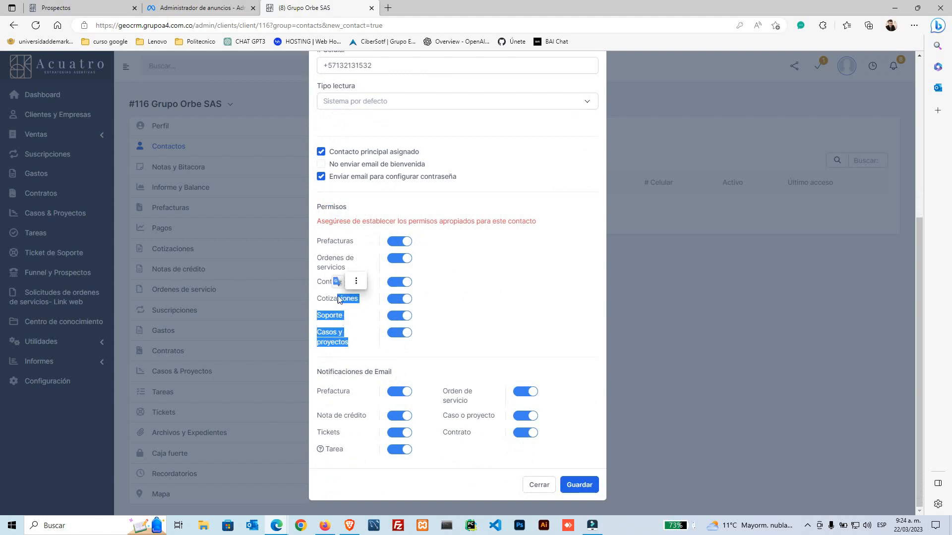
pyautogui.click(356, 281)
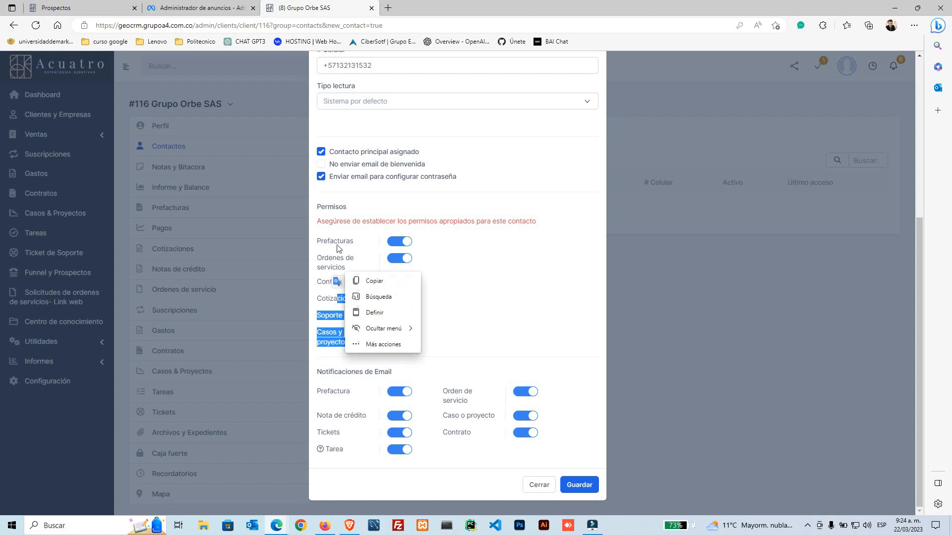
pyautogui.click(318, 247)
pyautogui.moveTo(318, 241); pyautogui.dragTo(348, 282)
pyautogui.click(323, 241)
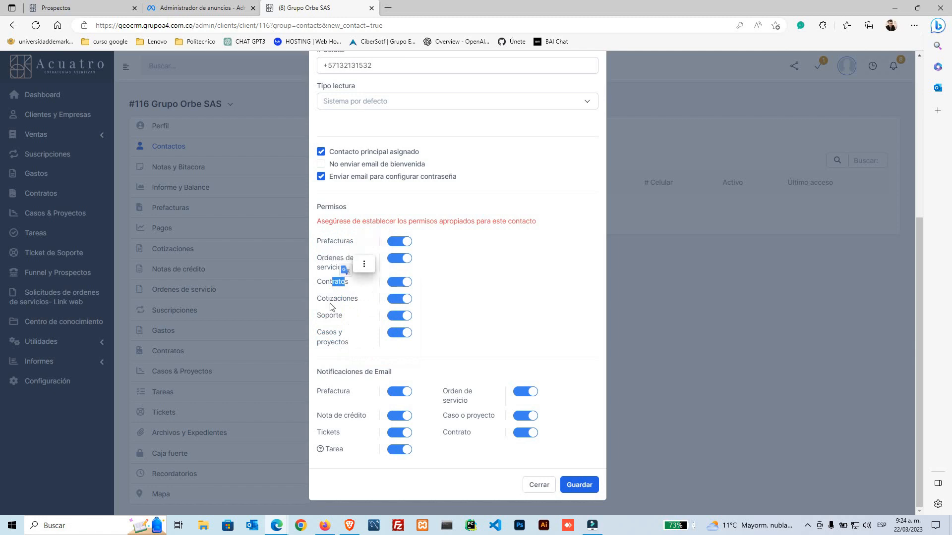
pyautogui.moveTo(326, 316); pyautogui.dragTo(351, 342)
pyautogui.rightClick(352, 345)
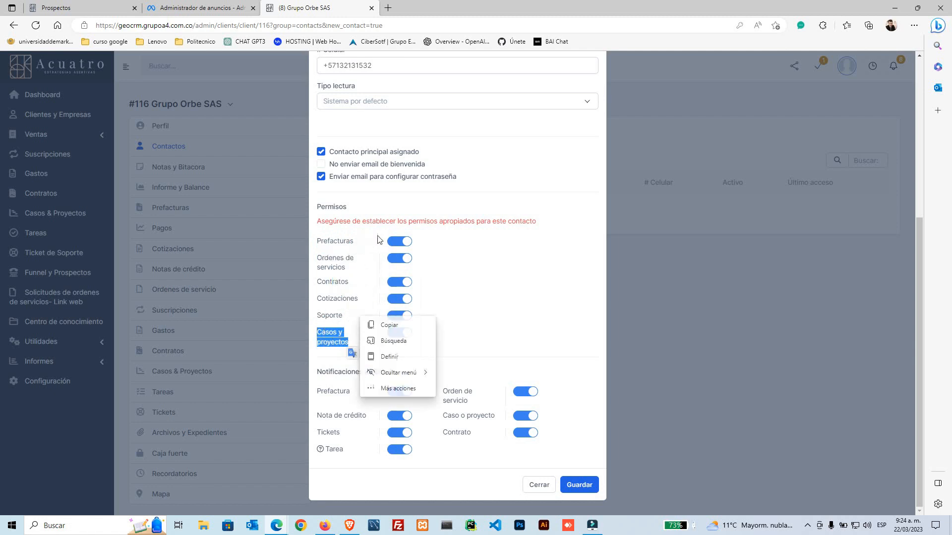
pyautogui.click(399, 242)
pyautogui.click(399, 258)
pyautogui.click(400, 283)
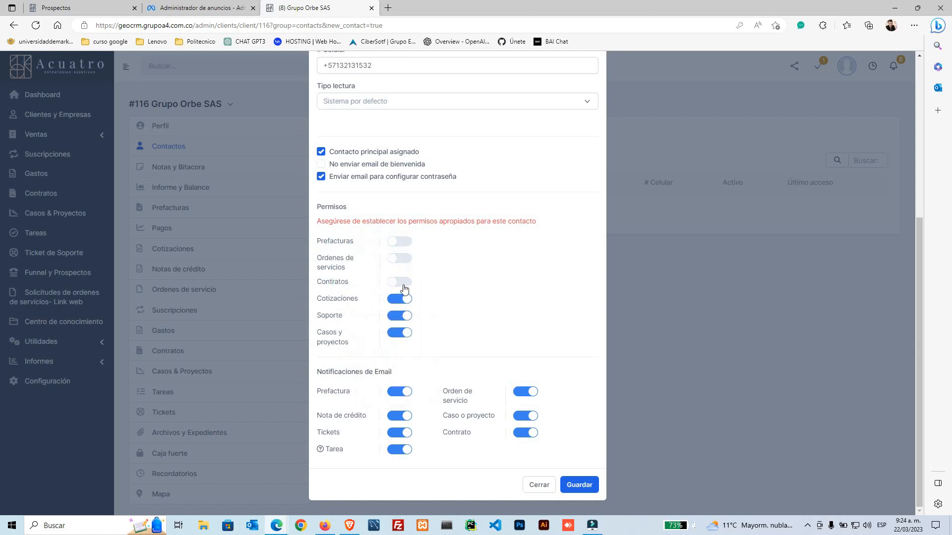
pyautogui.click(399, 284)
pyautogui.click(399, 258)
pyautogui.click(399, 241)
# Step: Review the e-mail notifications, toggling Prefactura, Nota de crédito and Tickets off and back on
pyautogui.moveTo(321, 371); pyautogui.dragTo(392, 373)
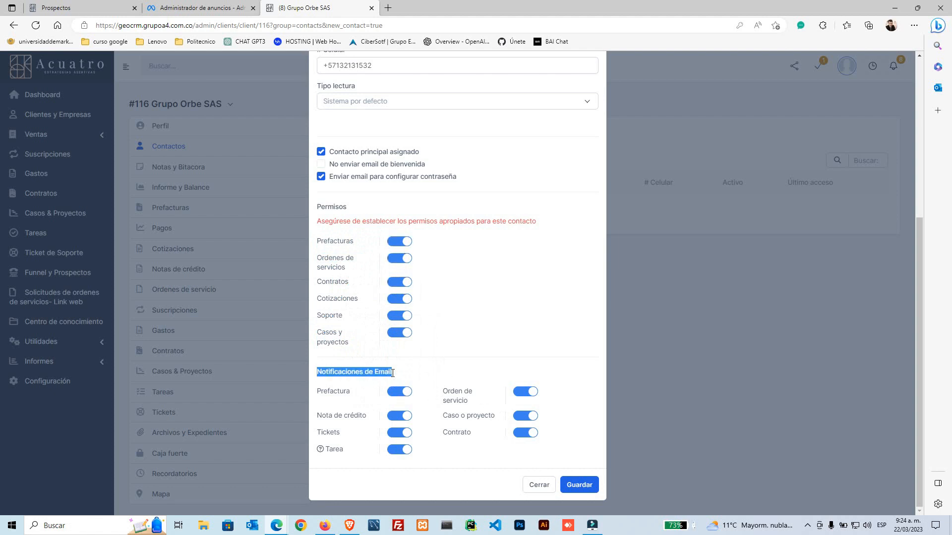
pyautogui.click(359, 411)
pyautogui.moveTo(351, 392); pyautogui.dragTo(323, 392)
pyautogui.moveTo(367, 416); pyautogui.dragTo(318, 433)
pyautogui.click(341, 457)
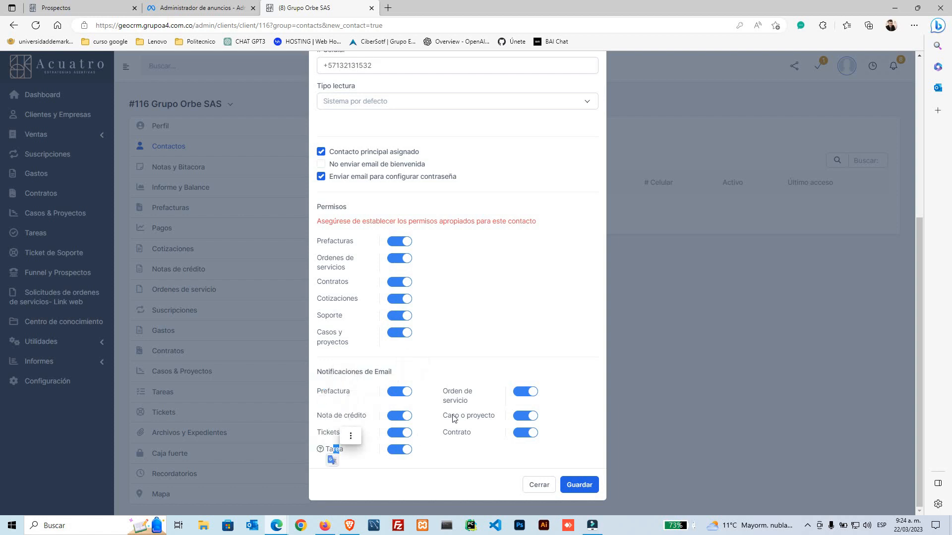
pyautogui.moveTo(442, 392); pyautogui.dragTo(471, 393)
pyautogui.doubleClick(454, 419)
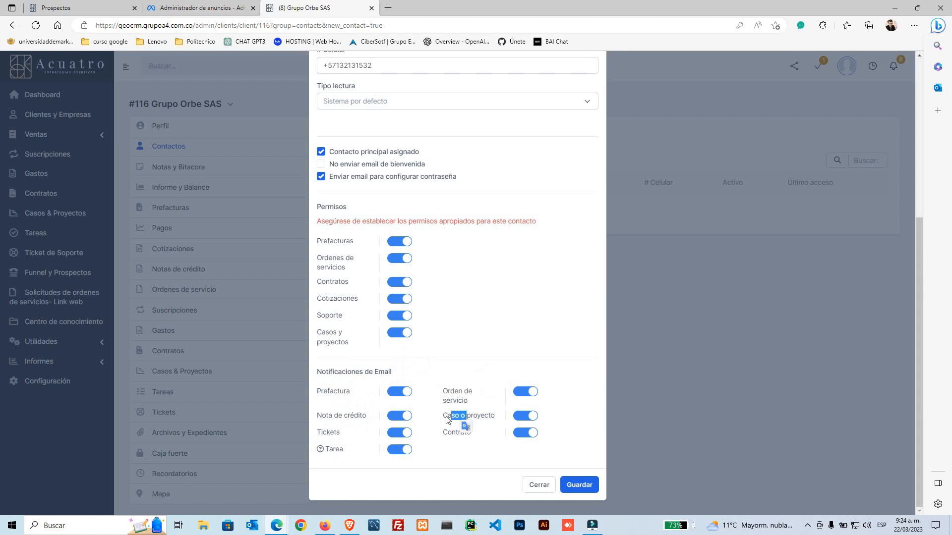
pyautogui.click(399, 392)
pyautogui.click(399, 416)
pyautogui.click(400, 434)
pyautogui.click(404, 417)
pyautogui.click(405, 392)
pyautogui.click(399, 434)
# Step: Save the new contact with all toggles left on
pyautogui.scroll(5, 367, 386)
pyautogui.scroll(-10, 367, 395)
pyautogui.click(580, 485)
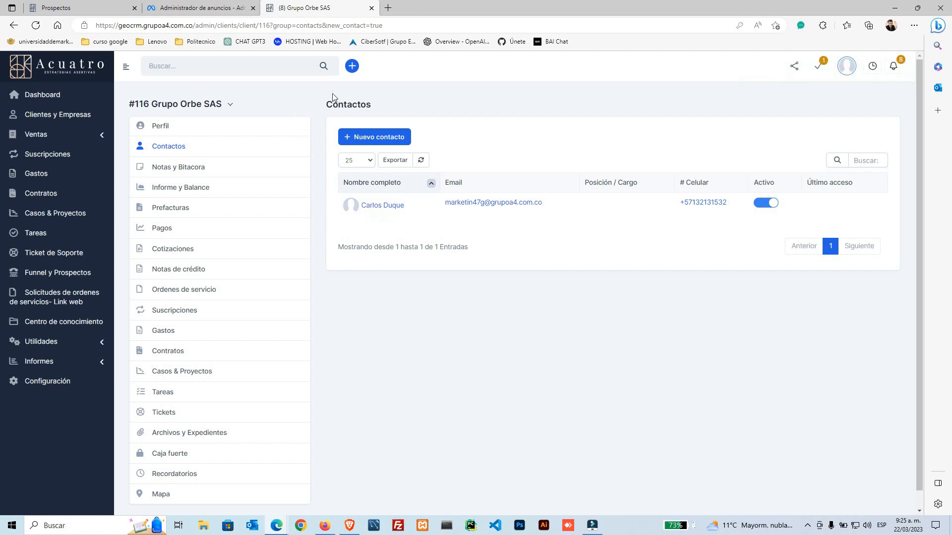
# Step: Reload Grupo Orbe SAS's Contactos list to show the new contact
pyautogui.moveTo(128, 104); pyautogui.dragTo(225, 111)
pyautogui.click(185, 147)
pyautogui.click(387, 8)
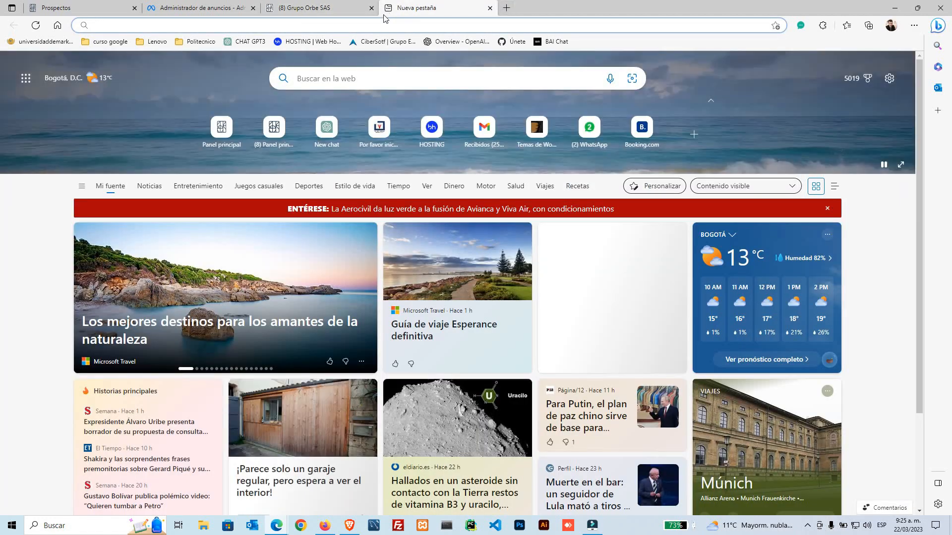
pyautogui.write('joh')
pyautogui.press('BackSpace')
pyautogui.press('BackSpace')
pyautogui.press('BackSpace')
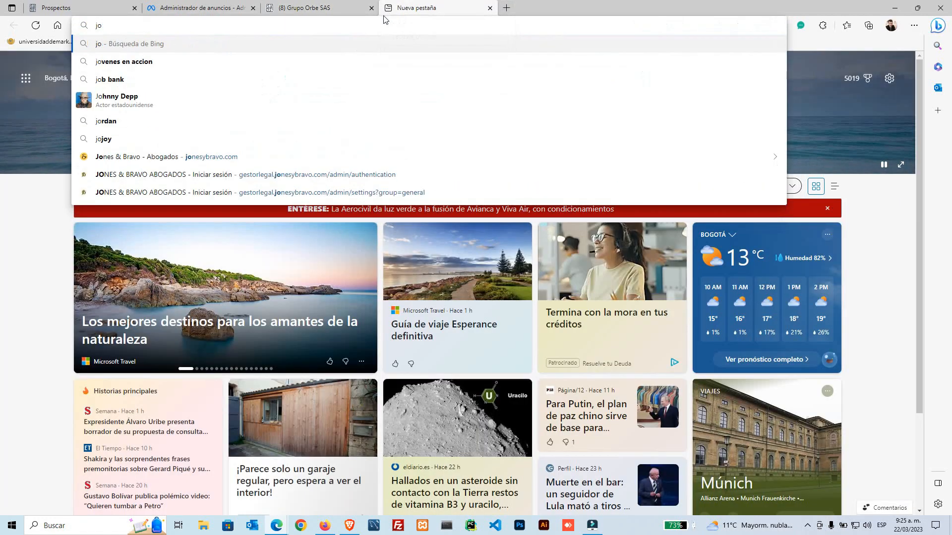
pyautogui.write('ab')
pyautogui.press('BackSpace')
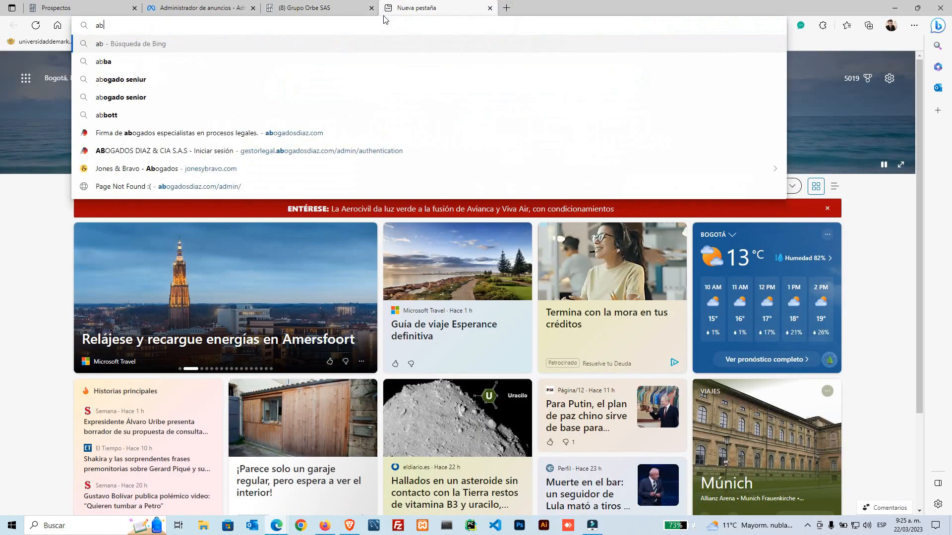
pyautogui.press('Down')
pyautogui.press('Down')
pyautogui.press('Down')
pyautogui.press('Down')
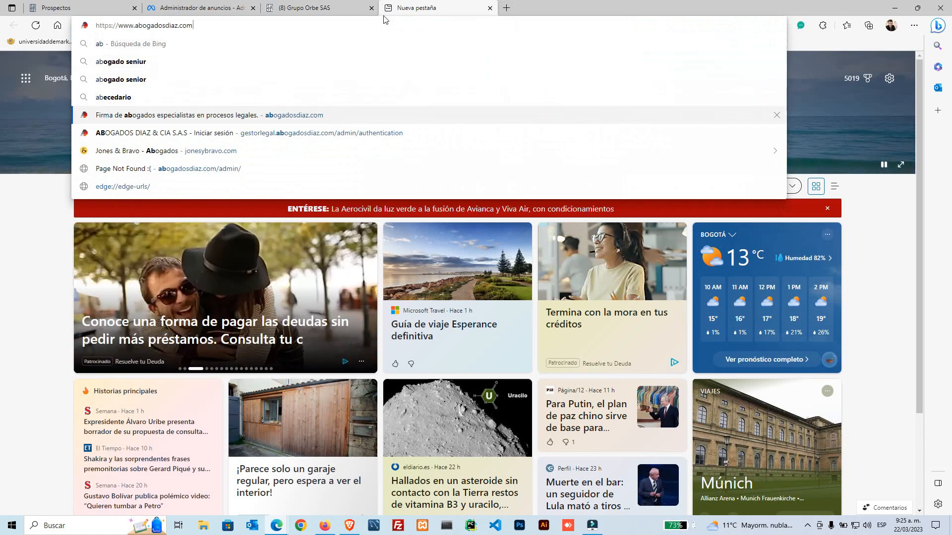
pyautogui.press('Return')
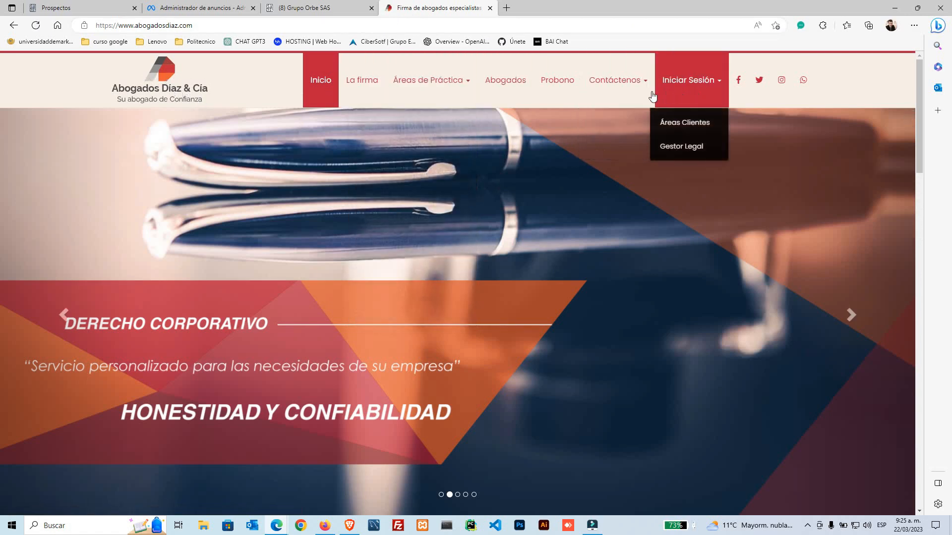
# Step: Bring up the blank 'Nuevo ticket' form through Contáctenos > Tickets on the Abogados Díaz & Cia site
pyautogui.moveTo(635, 86)
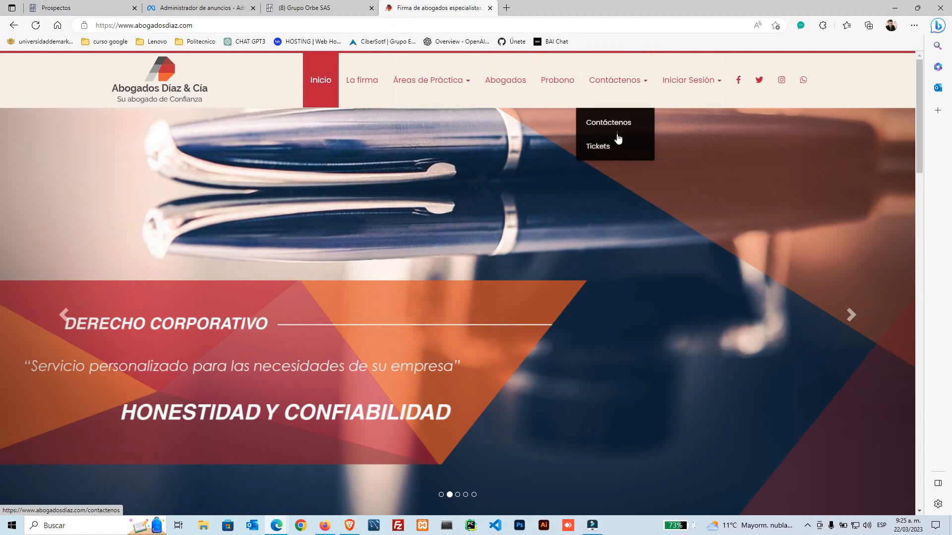
pyautogui.click(606, 152)
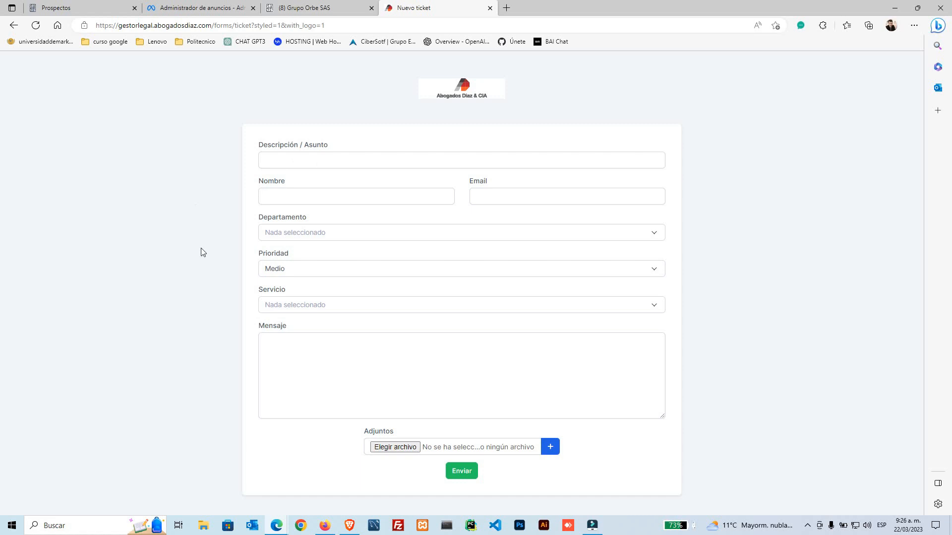
# Step: Choose Administración as department, browse the Prioridad and Servicio lists, then go back to the home page
pyautogui.click(298, 233)
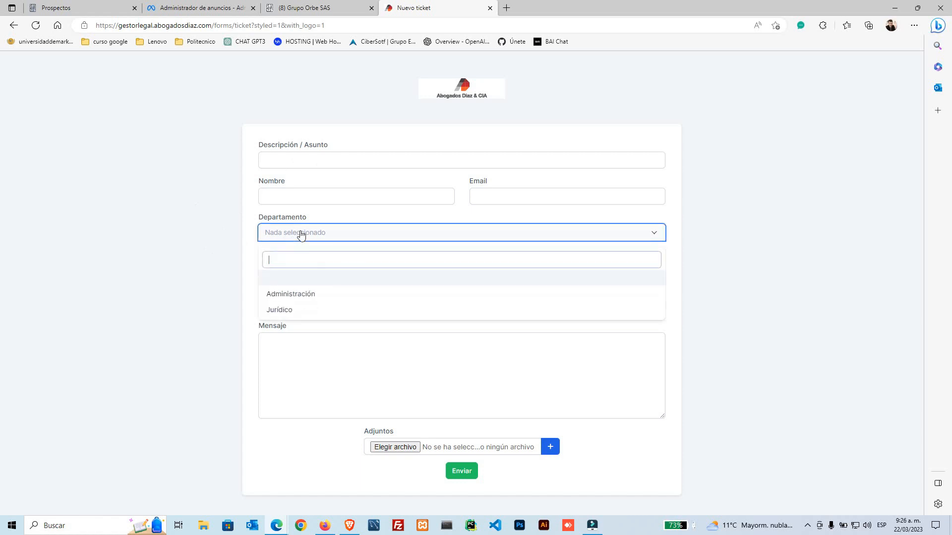
pyautogui.click(302, 295)
pyautogui.click(304, 274)
pyautogui.click(293, 340)
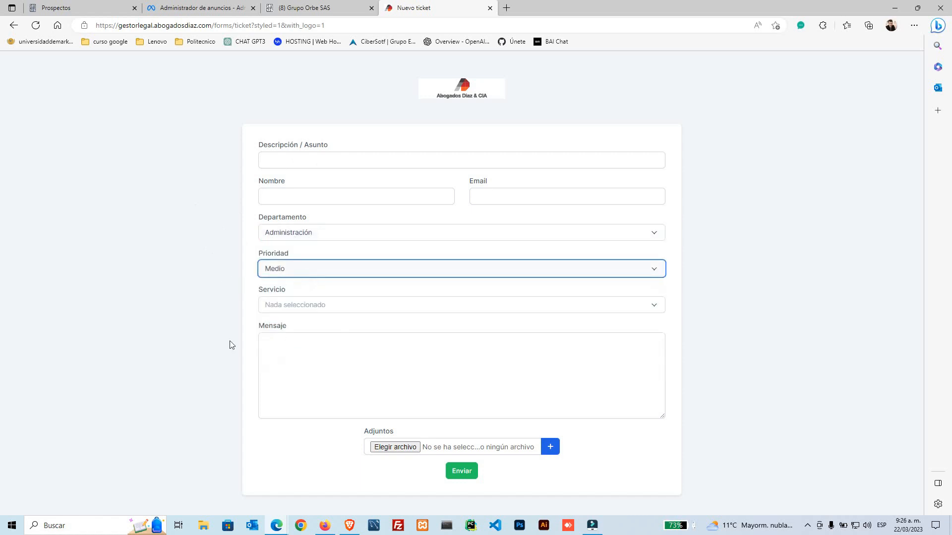
pyautogui.click(315, 304)
pyautogui.click(315, 304)
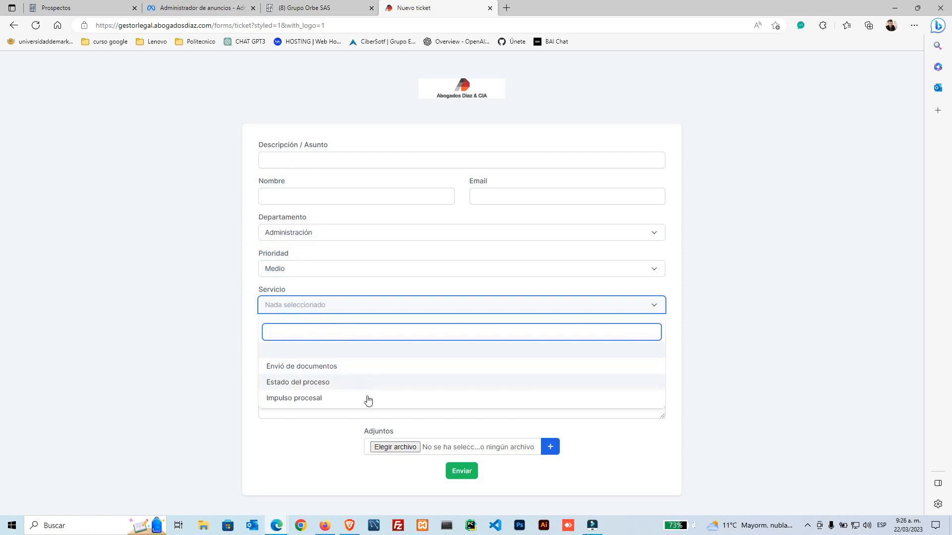
pyautogui.click(218, 360)
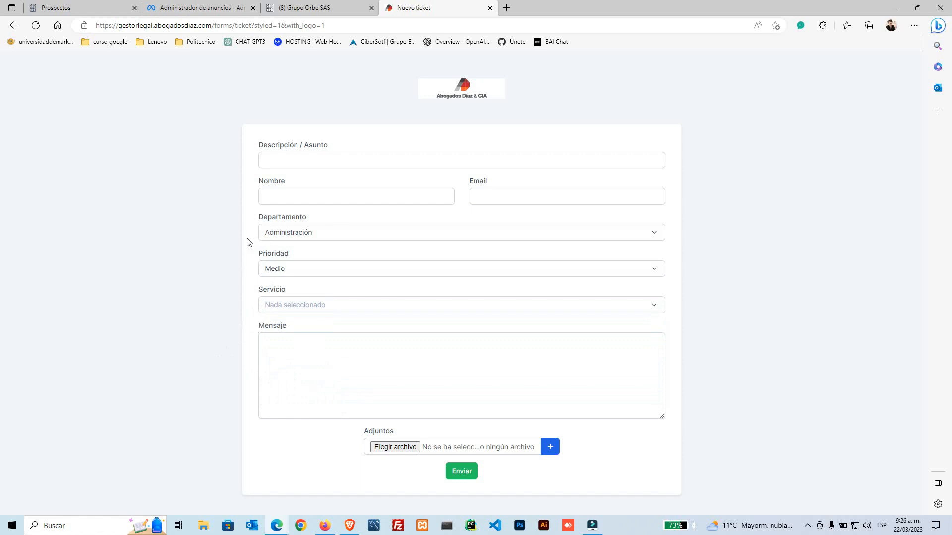
pyautogui.hotkey('alt', 'Left')
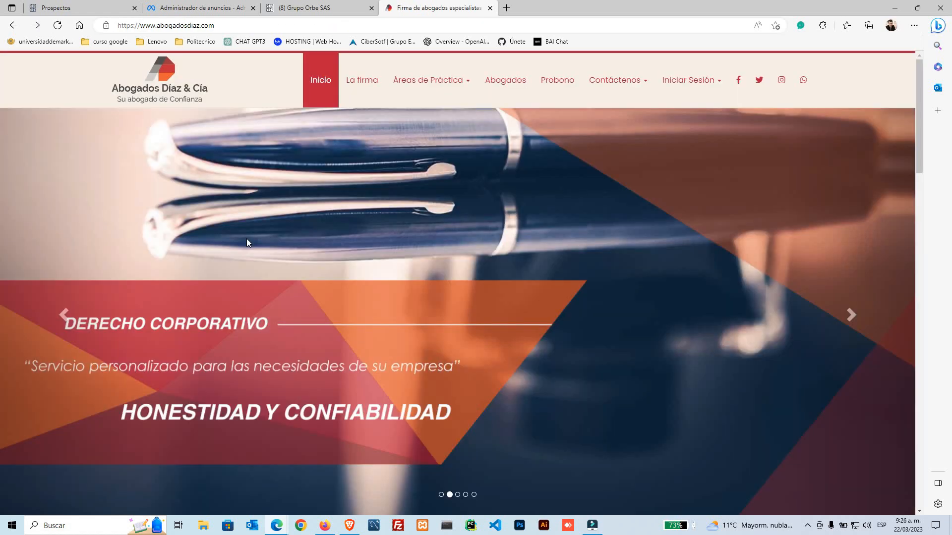
# Step: Open the Áreas Clientes sign-in page, clear its saved email address, and go back
pyautogui.moveTo(718, 85)
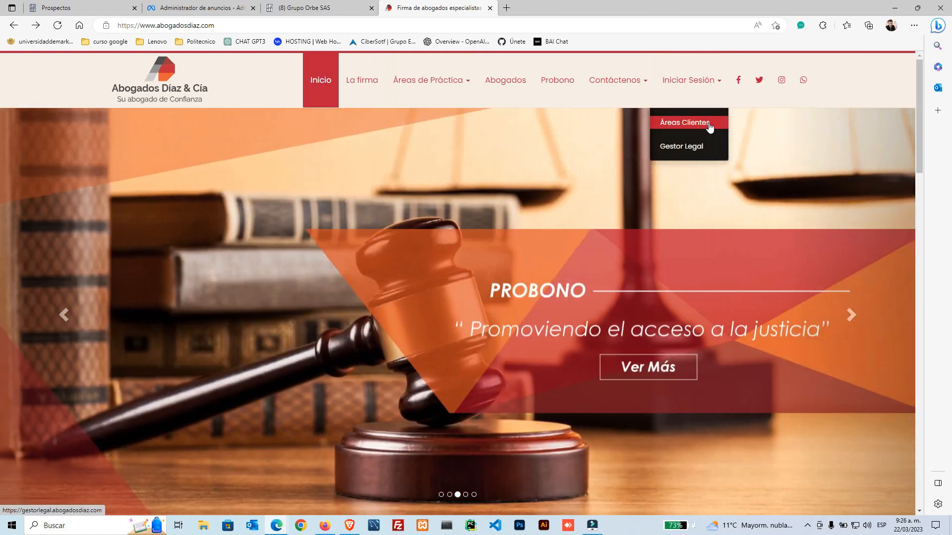
pyautogui.click(709, 124)
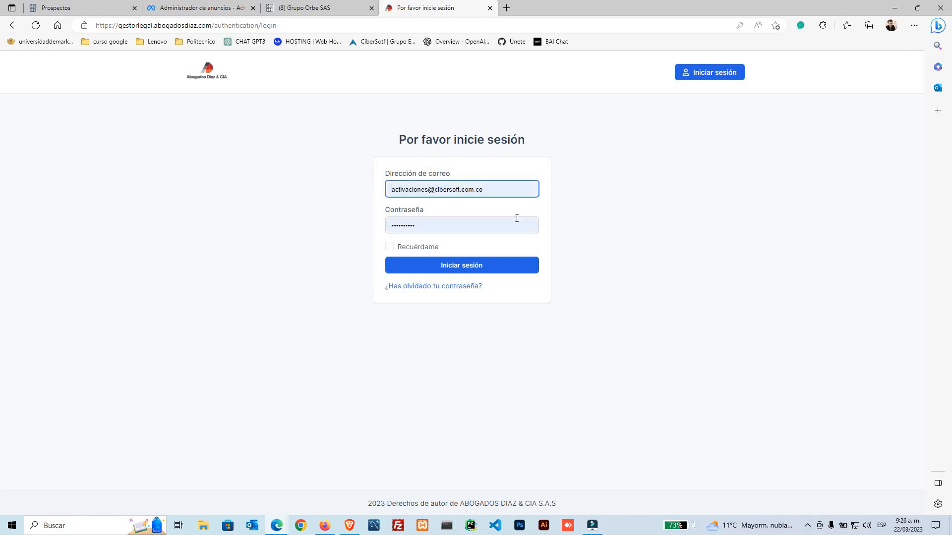
pyautogui.tripleClick(508, 192)
pyautogui.press('BackSpace')
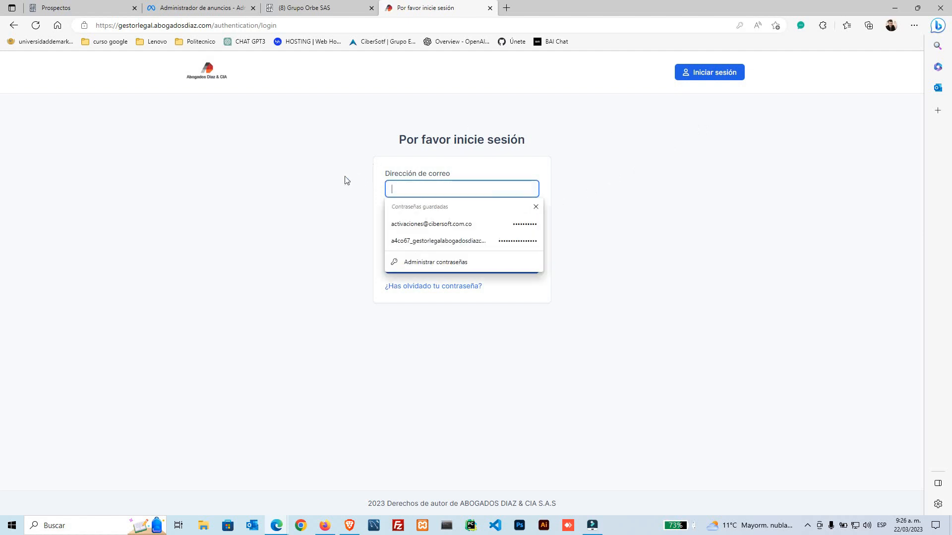
pyautogui.click(341, 179)
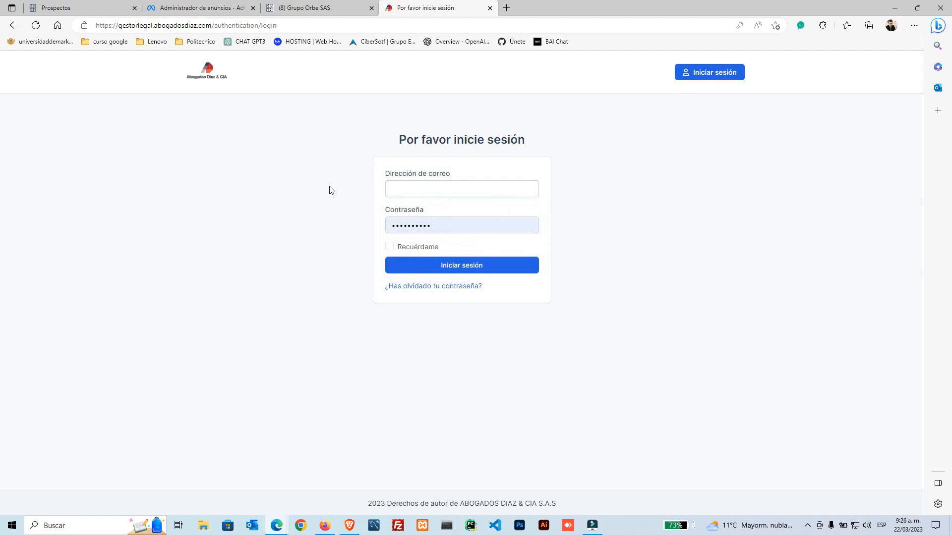
pyautogui.hotkey('alt', 'Left')
pyautogui.moveTo(688, 103)
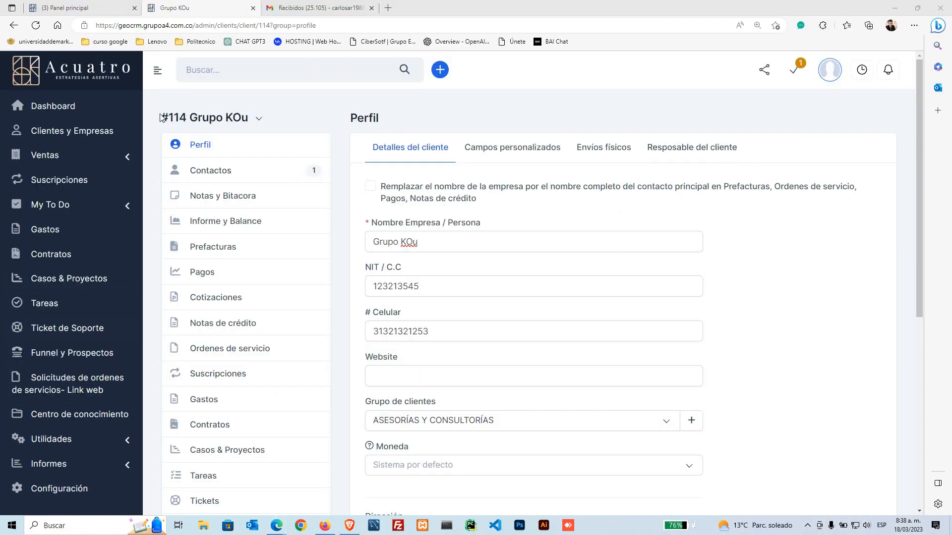
# Step: Highlight the client number in the title and reload the Grupo KOu profile page
pyautogui.moveTo(158, 117)
pyautogui.mouseDown()
pyautogui.moveTo(192, 116)
pyautogui.moveTo(165, 119)
pyautogui.mouseUp()
pyautogui.click(186, 118)
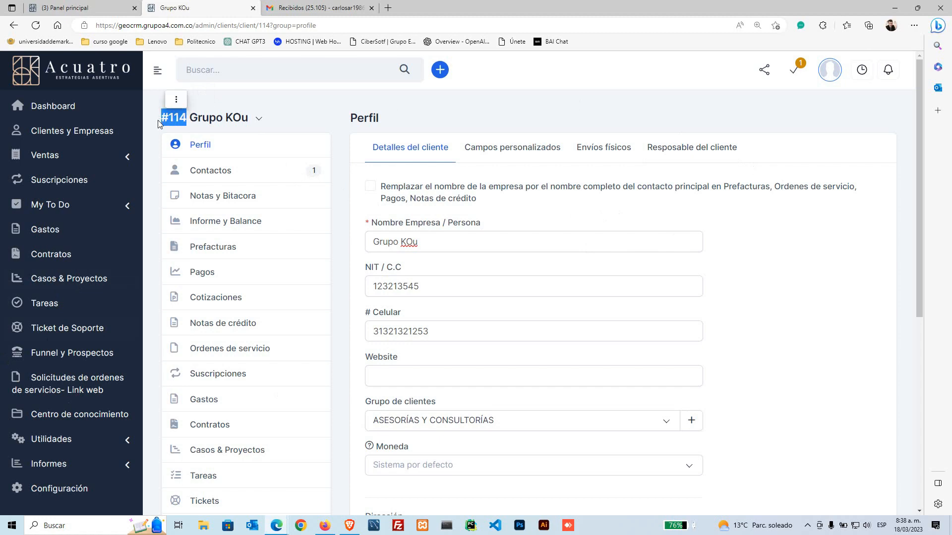
pyautogui.click(173, 122)
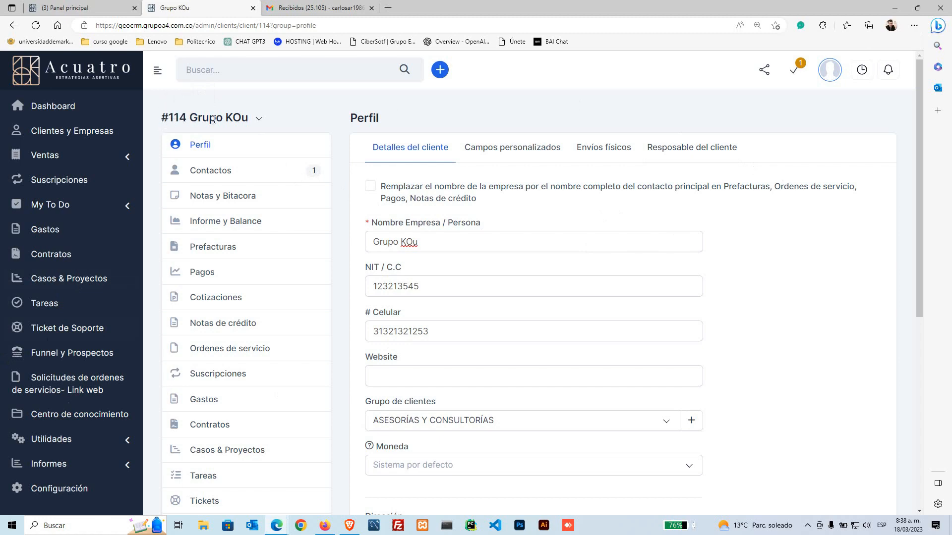
pyautogui.scroll(-5, 269, 298)
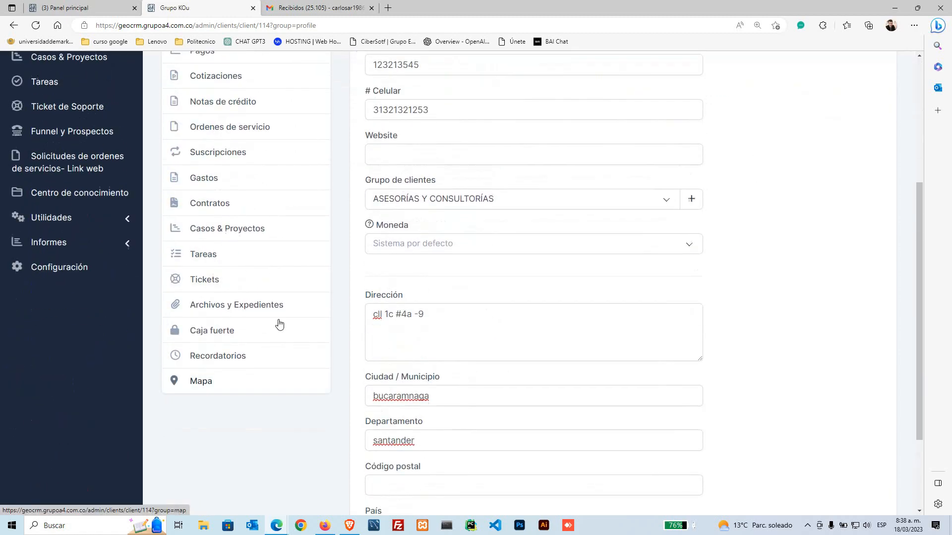
pyautogui.scroll(5, 277, 326)
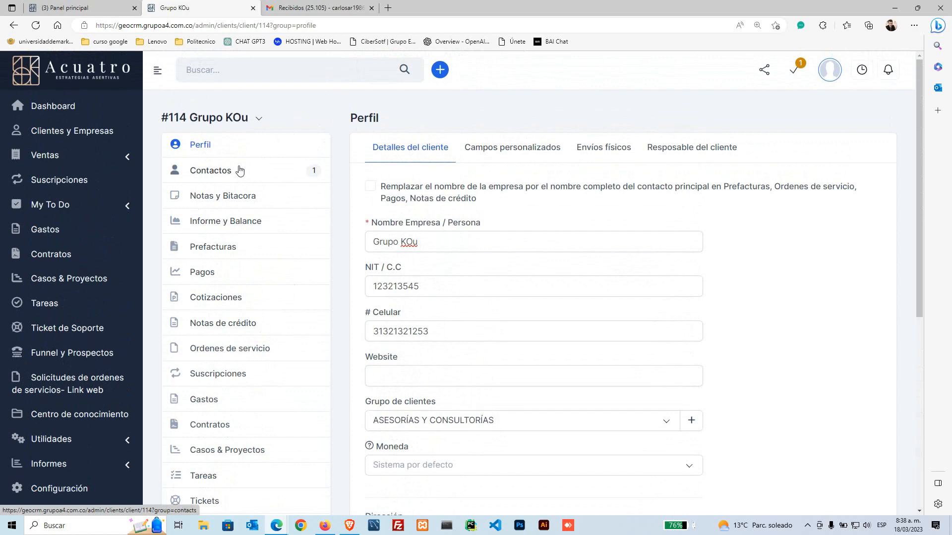
pyautogui.click(202, 146)
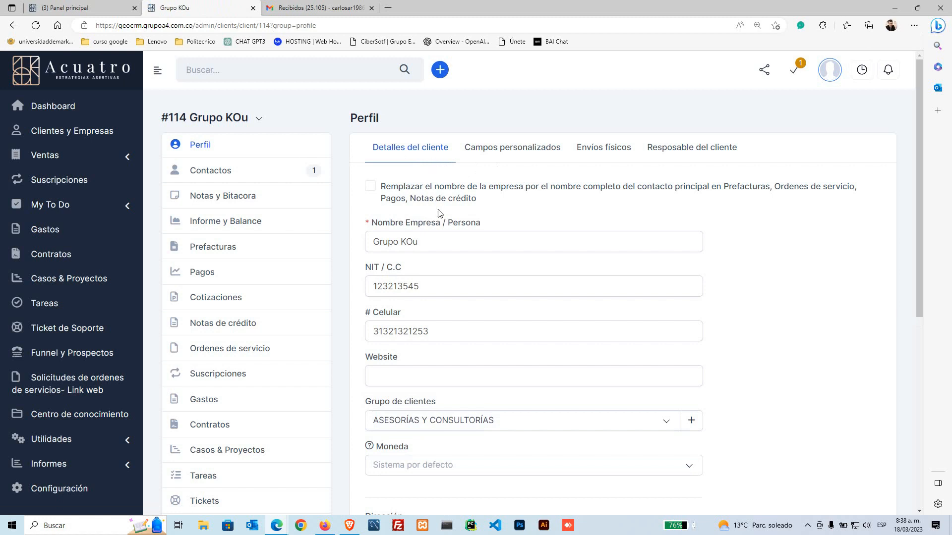
# Step: Review the company name and the address, city and department details on the profile
pyautogui.scroll(-1, 436, 221)
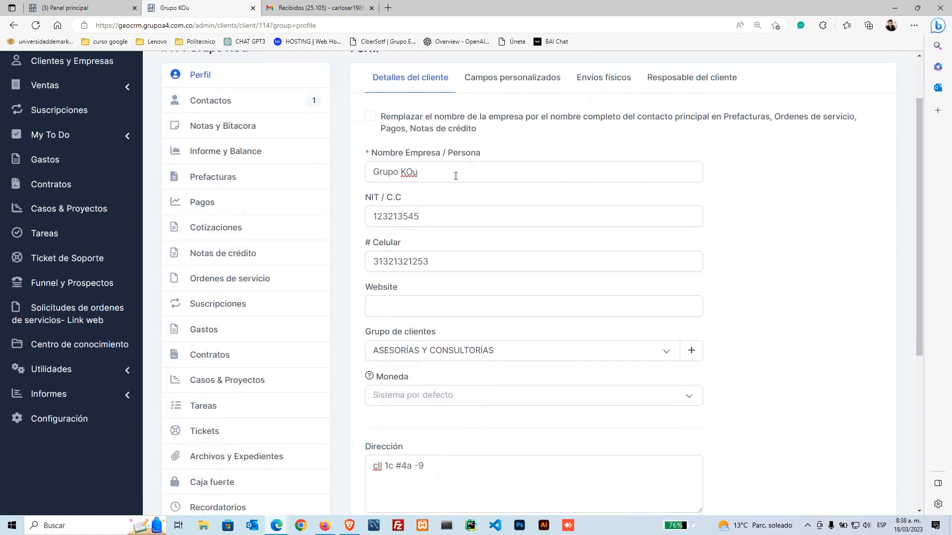
pyautogui.moveTo(452, 176); pyautogui.dragTo(366, 178)
pyautogui.click(347, 187)
pyautogui.scroll(-1, 424, 255)
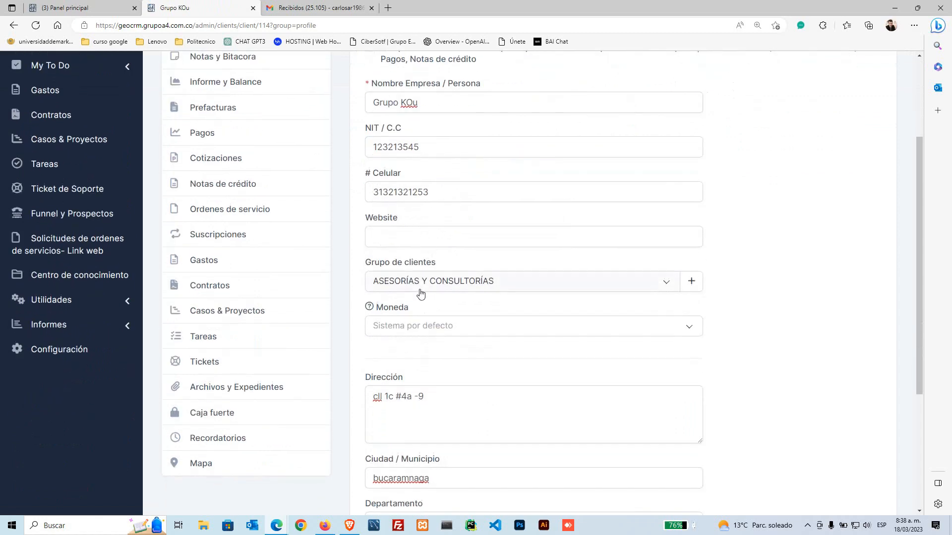
pyautogui.scroll(-3, 421, 293)
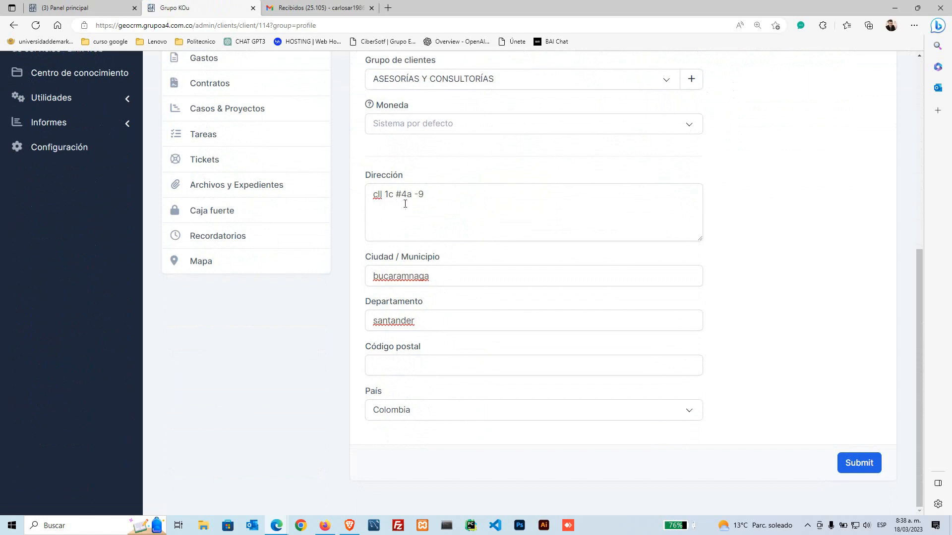
pyautogui.moveTo(366, 176); pyautogui.dragTo(343, 294)
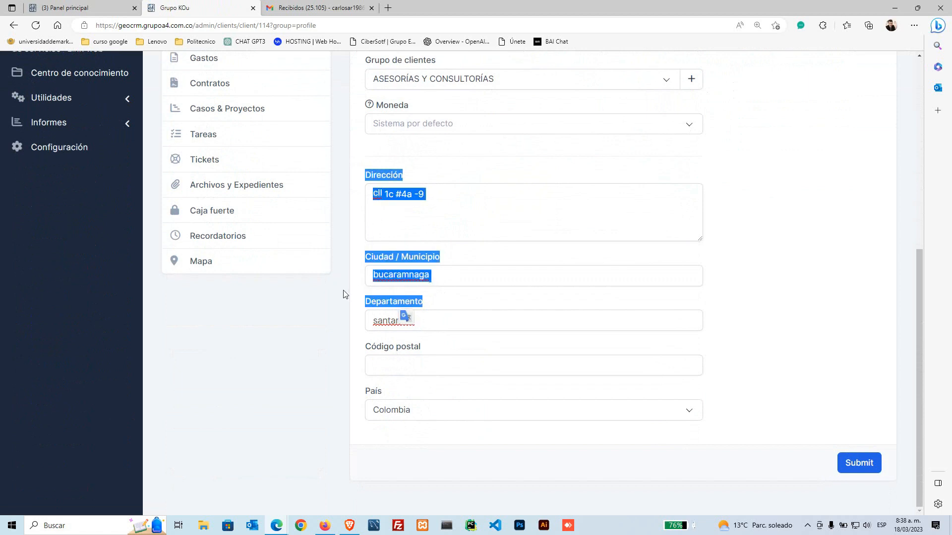
pyautogui.click(343, 295)
pyautogui.scroll(2, 334, 315)
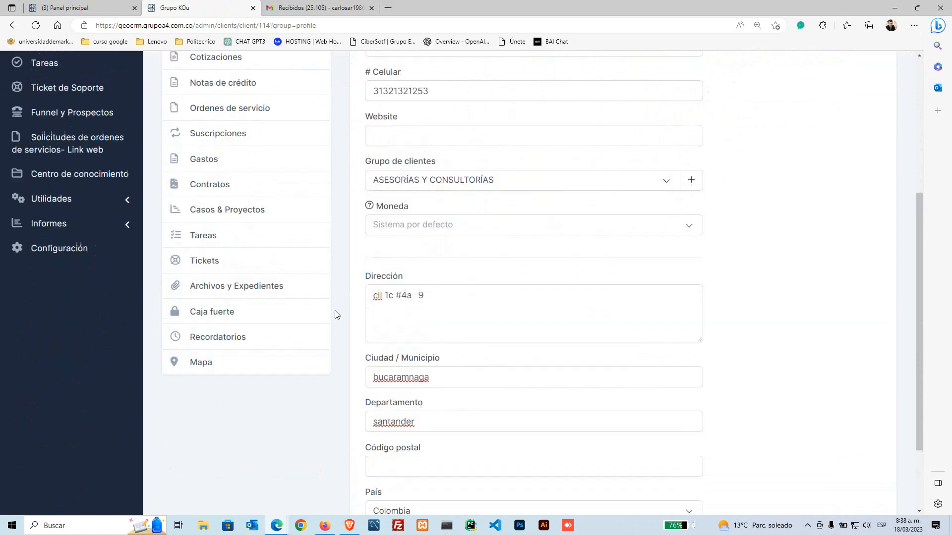
pyautogui.scroll(5, 337, 315)
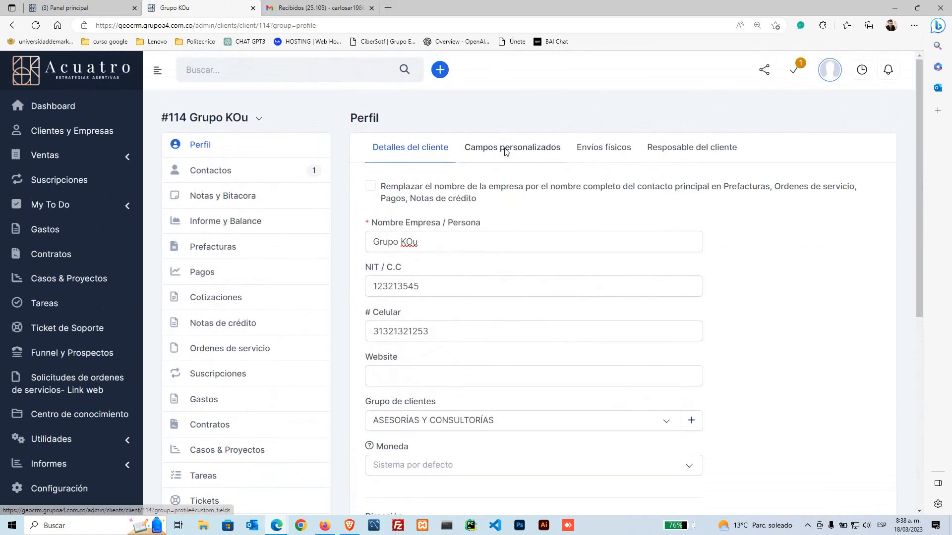
# Step: View the Campos personalizados, Envíos físicos and Resposable del cliente tabs, then the one-contact Contactos list
pyautogui.click(505, 151)
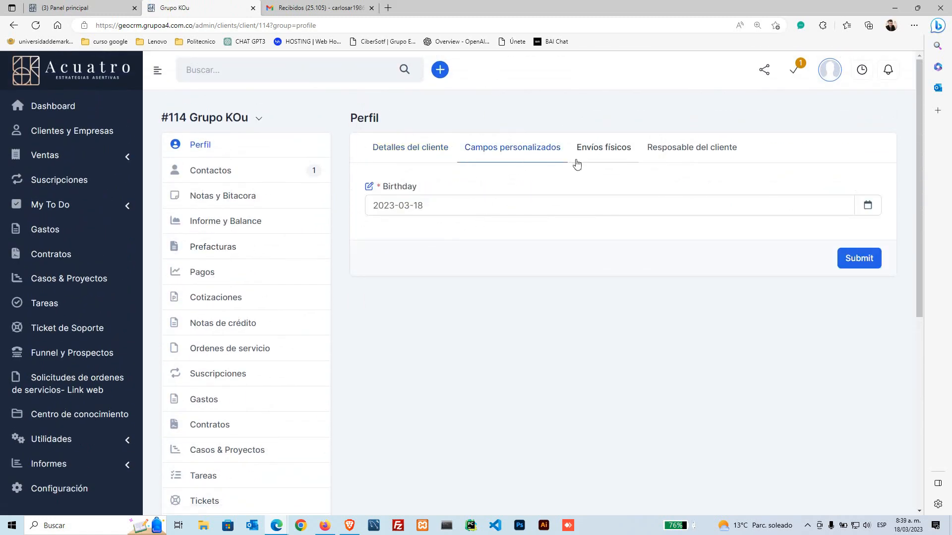
pyautogui.click(608, 154)
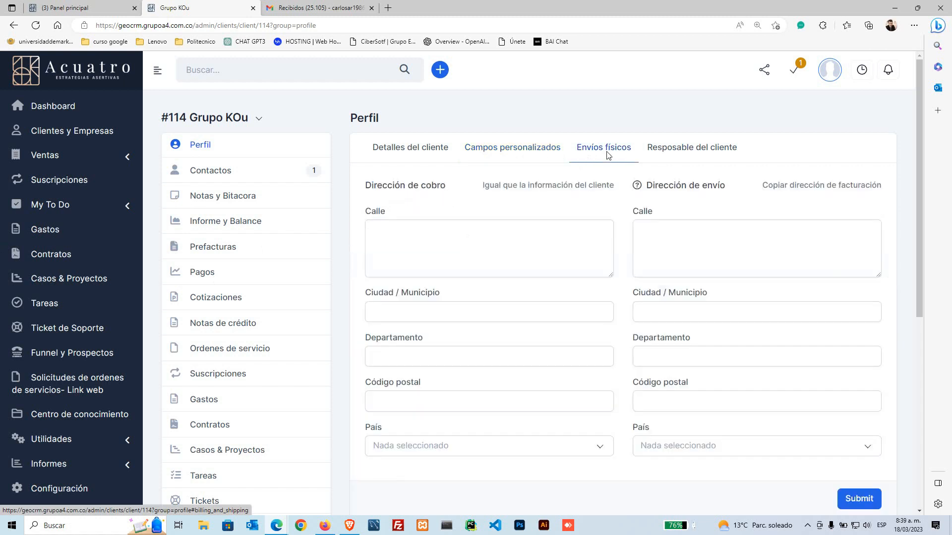
pyautogui.click(676, 153)
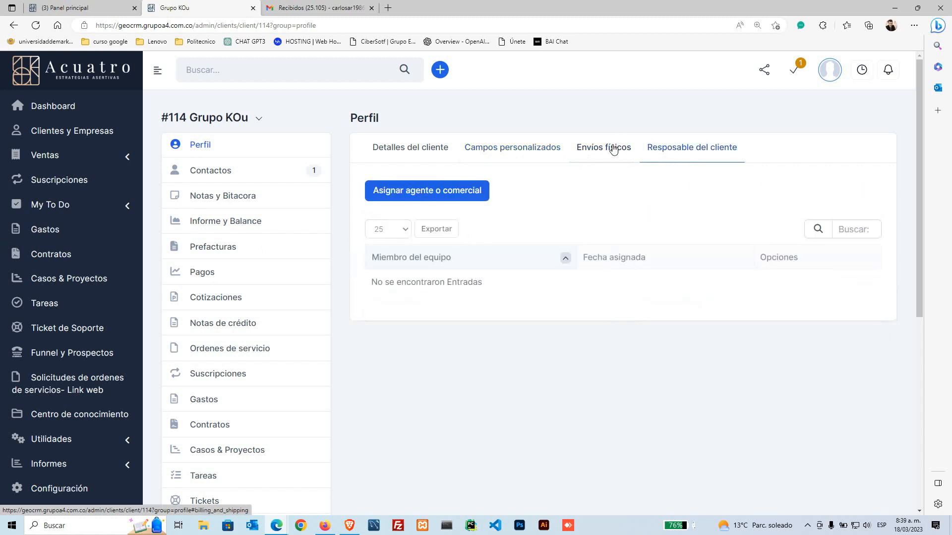
pyautogui.click(512, 149)
pyautogui.click(415, 149)
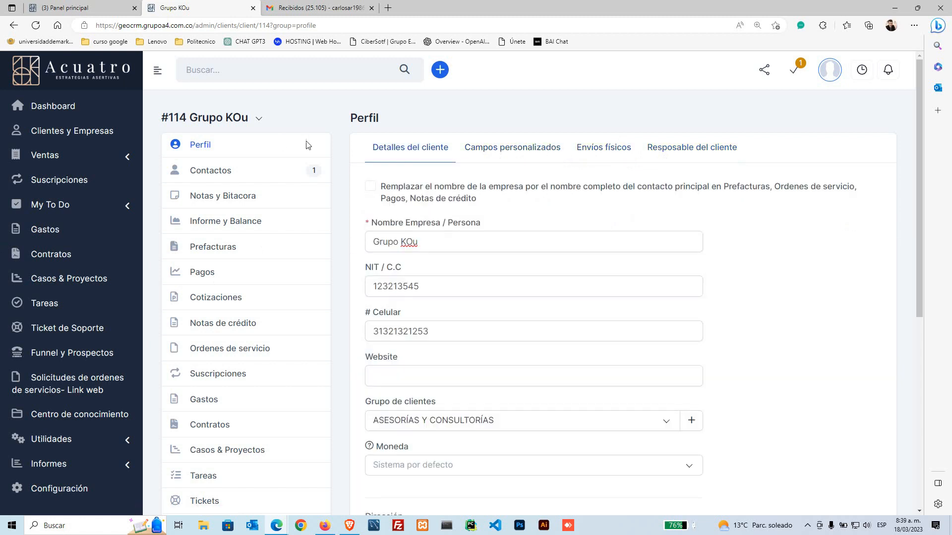
pyautogui.click(272, 175)
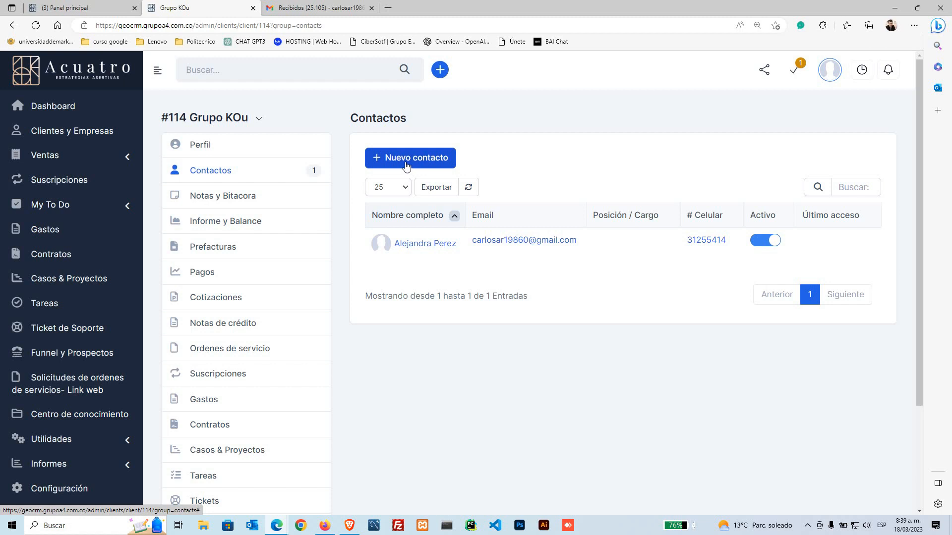
# Step: Check the empty Notas y Bitacora log, then view the March 2023 Informe y Balance at $0
pyautogui.click(245, 207)
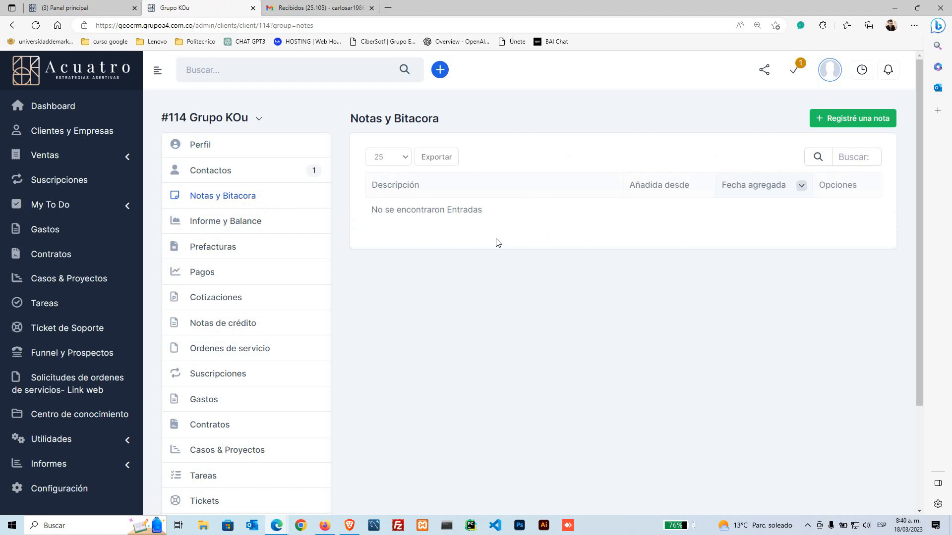
pyautogui.click(221, 230)
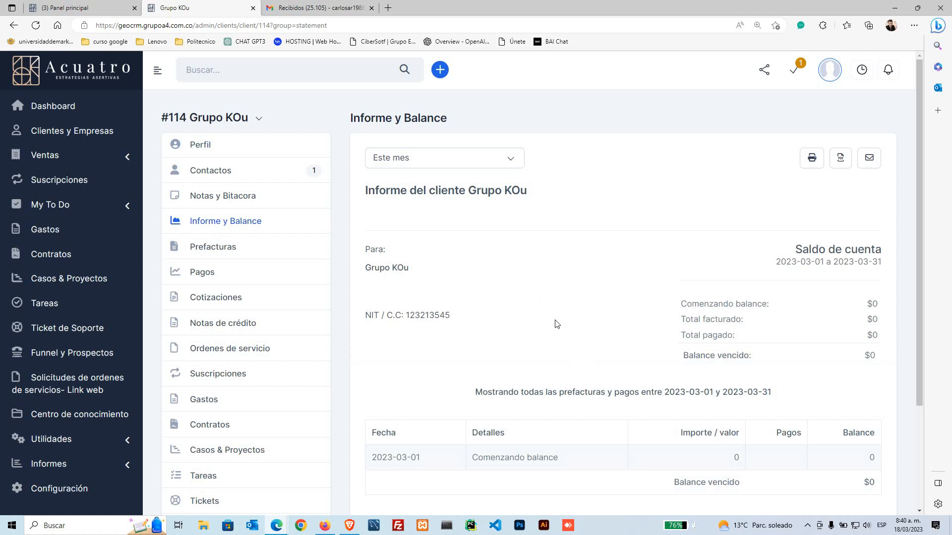
pyautogui.scroll(-2, 698, 342)
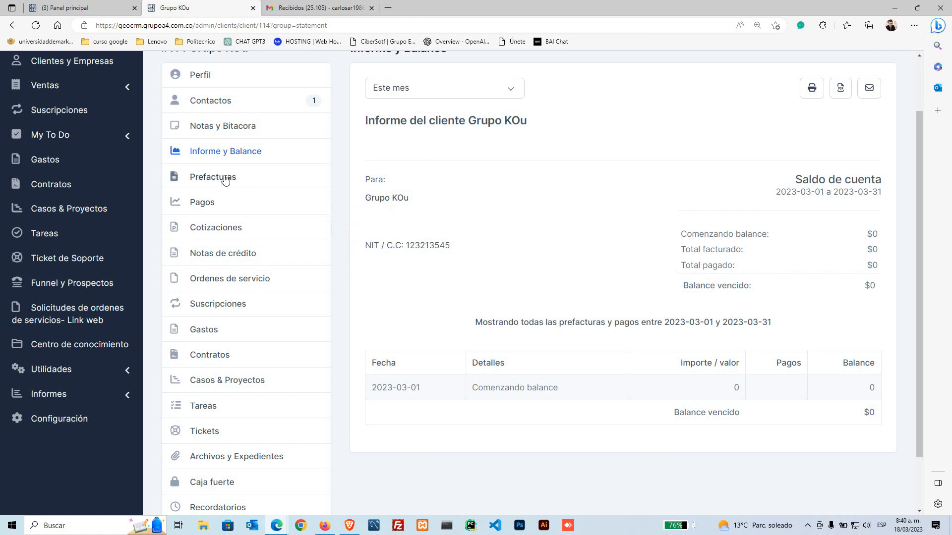
# Step: View the client's Prefacturas, Pagos, Cotizaciones, Notas de crédito, Ordenes de servicio, Suscripciones and Gastos sections
pyautogui.click(240, 183)
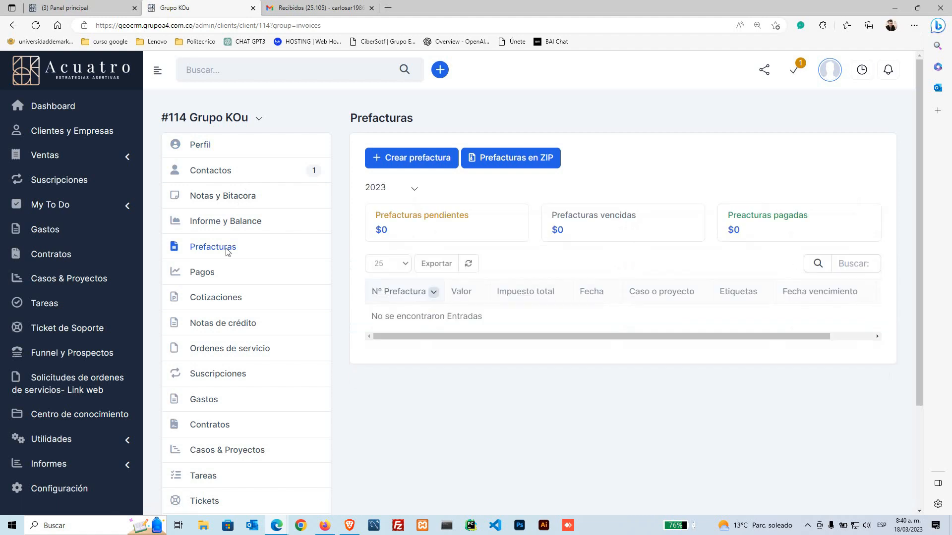
pyautogui.click(196, 273)
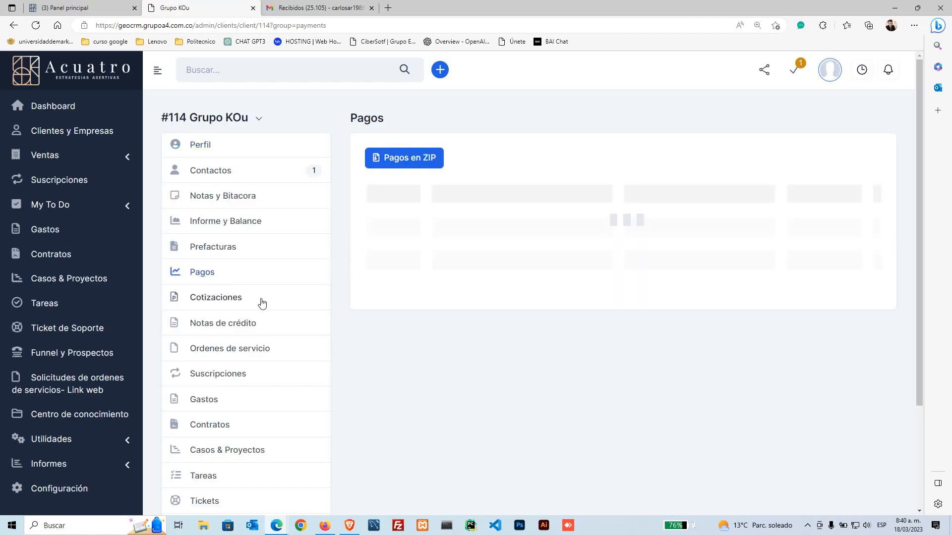
pyautogui.scroll(-2, 248, 273)
pyautogui.click(219, 234)
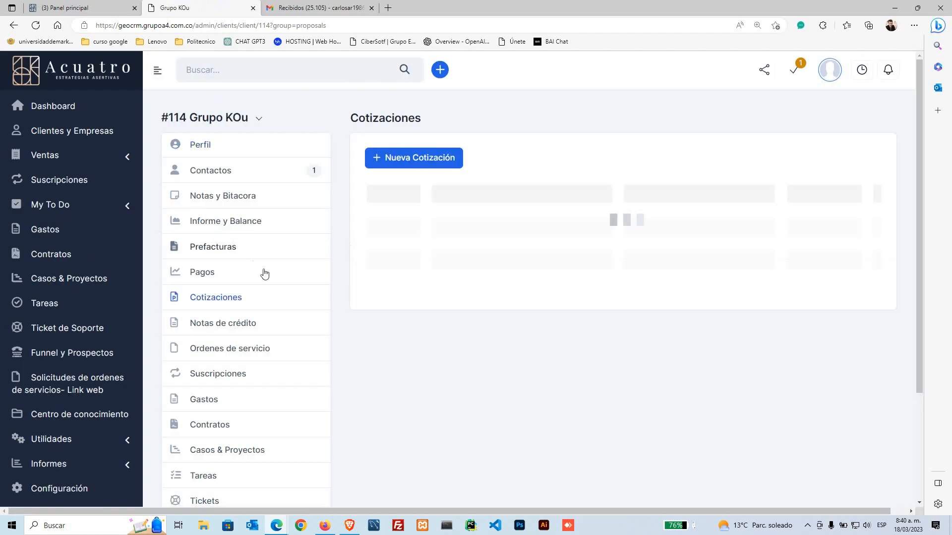
pyautogui.scroll(-3, 264, 274)
pyautogui.click(227, 196)
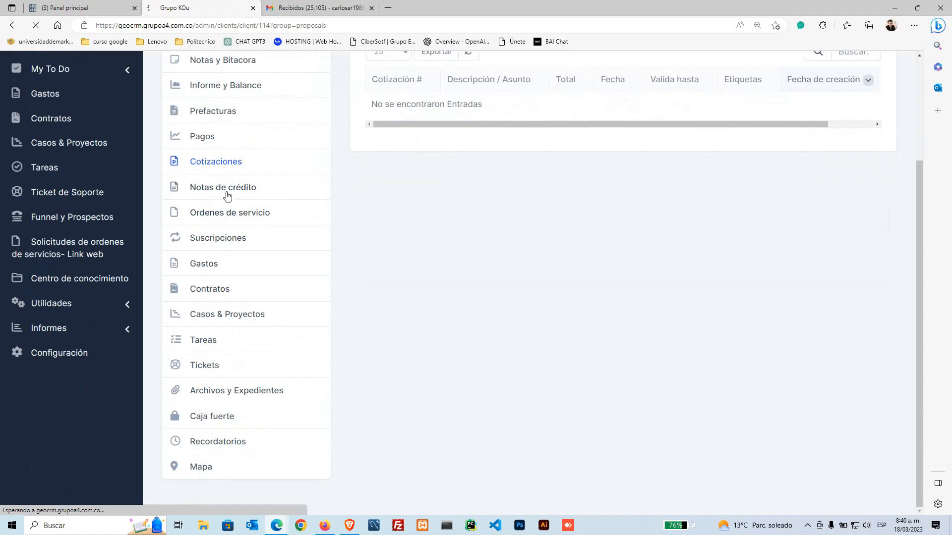
pyautogui.scroll(-2, 268, 322)
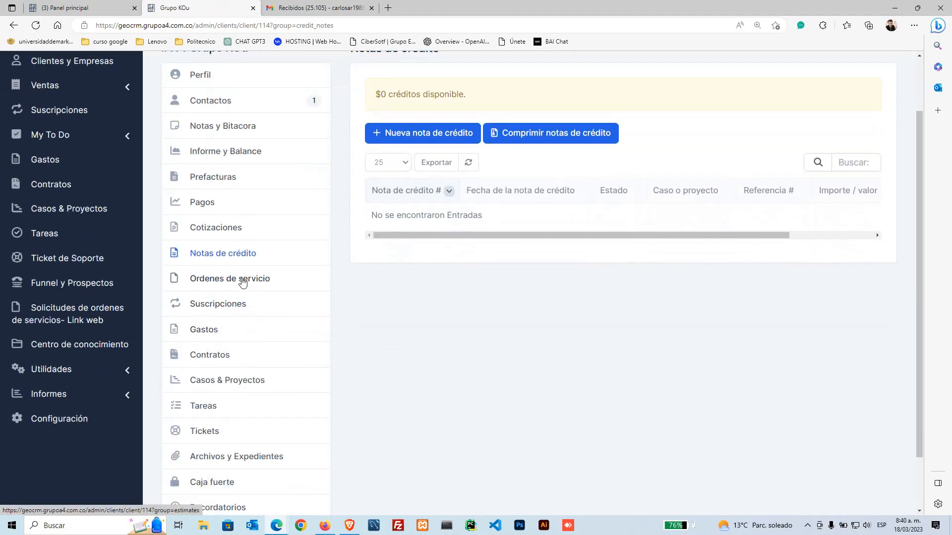
pyautogui.click(242, 279)
pyautogui.scroll(-2, 267, 318)
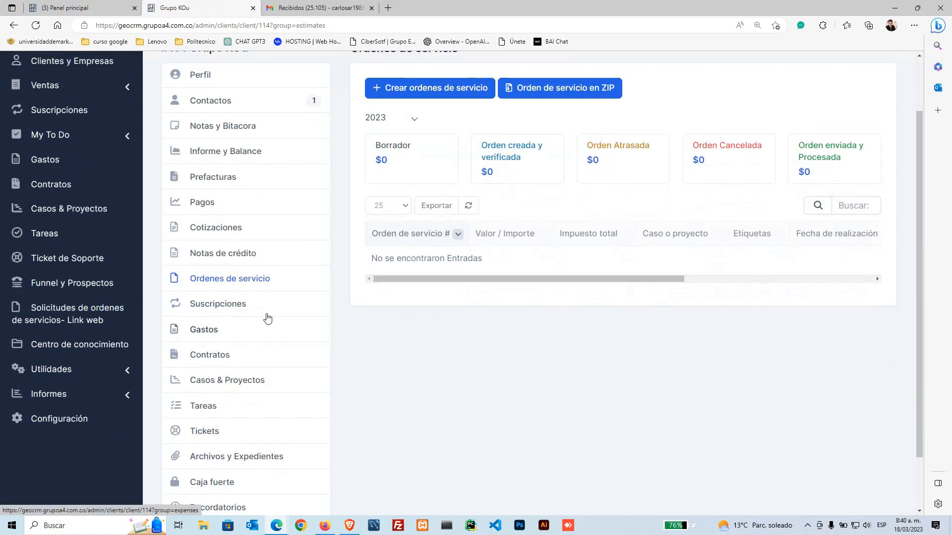
pyautogui.click(232, 311)
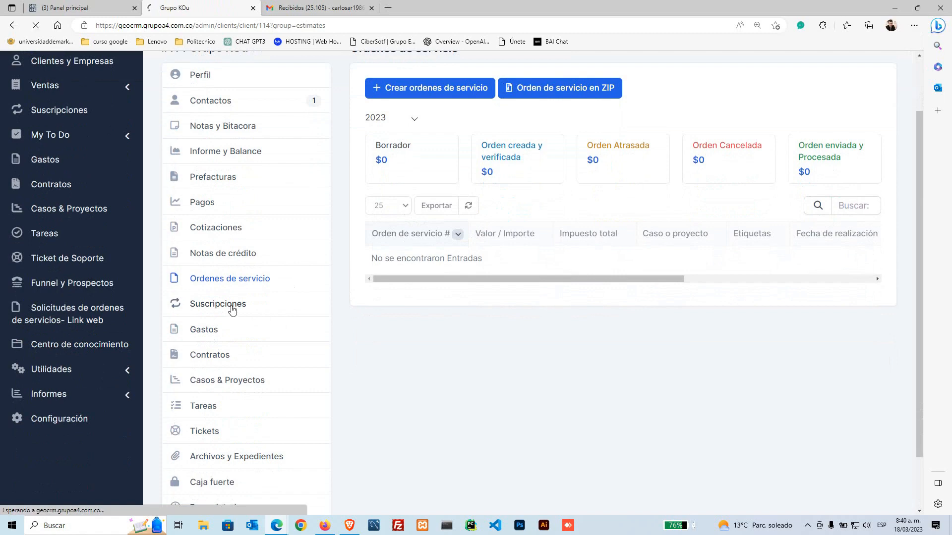
pyautogui.click(211, 333)
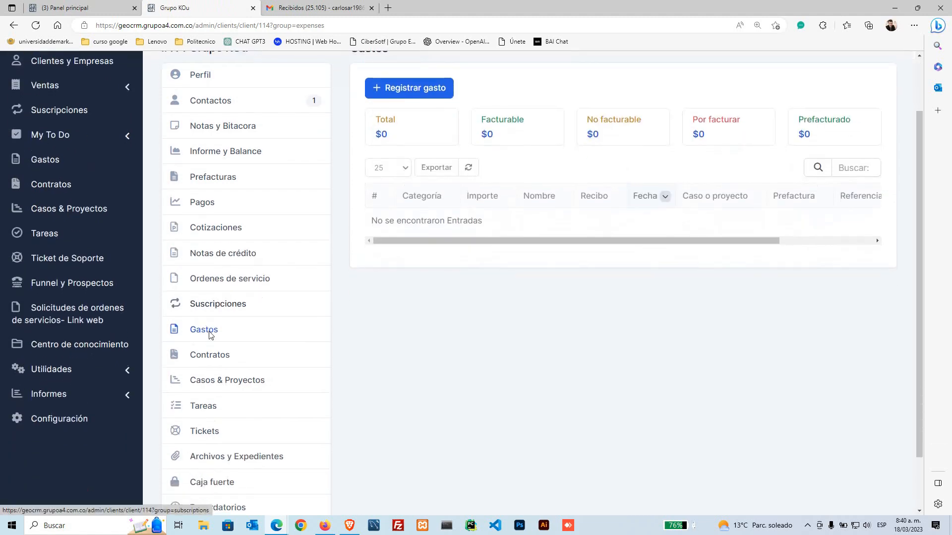
# Step: View Contratos, Casos & Proyectos, Tareas, Tickets and Archivos y Expedientes, ending on the empty Caja fuerte
pyautogui.scroll(-1, 211, 335)
pyautogui.click(218, 291)
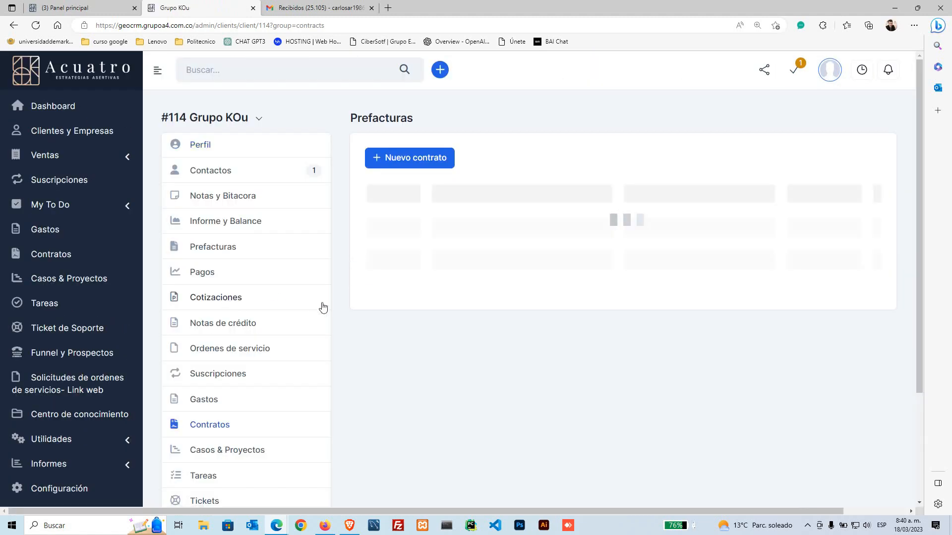
pyautogui.scroll(-1, 282, 427)
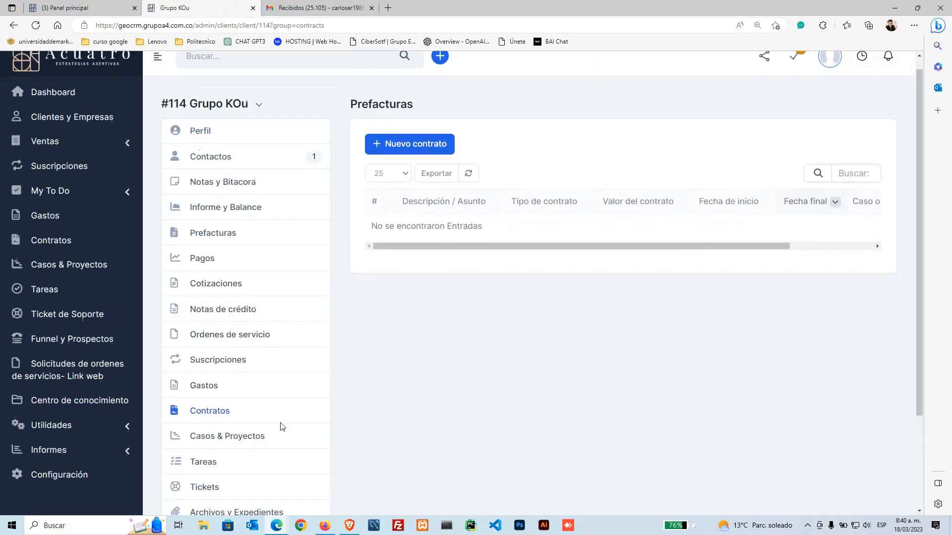
pyautogui.scroll(-1, 273, 419)
pyautogui.scroll(-1, 270, 391)
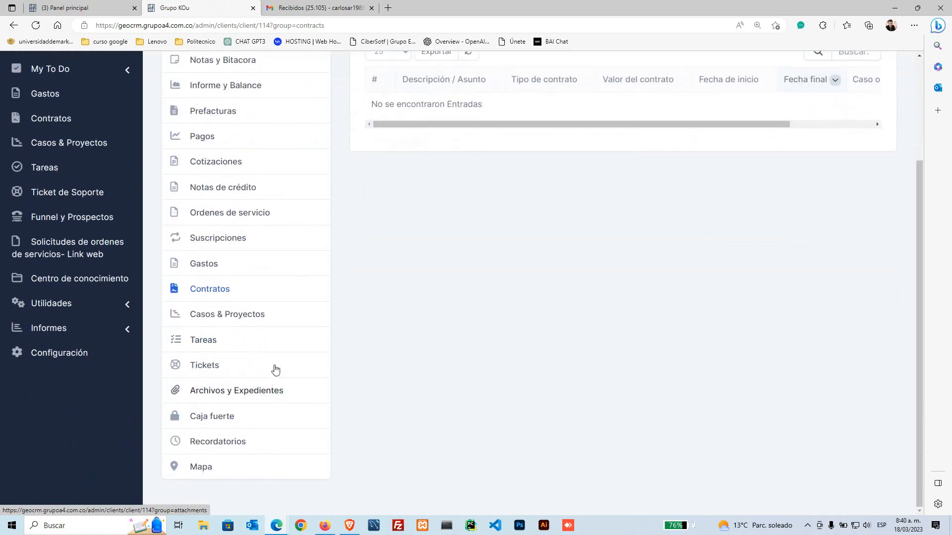
pyautogui.click(255, 315)
pyautogui.scroll(-3, 290, 347)
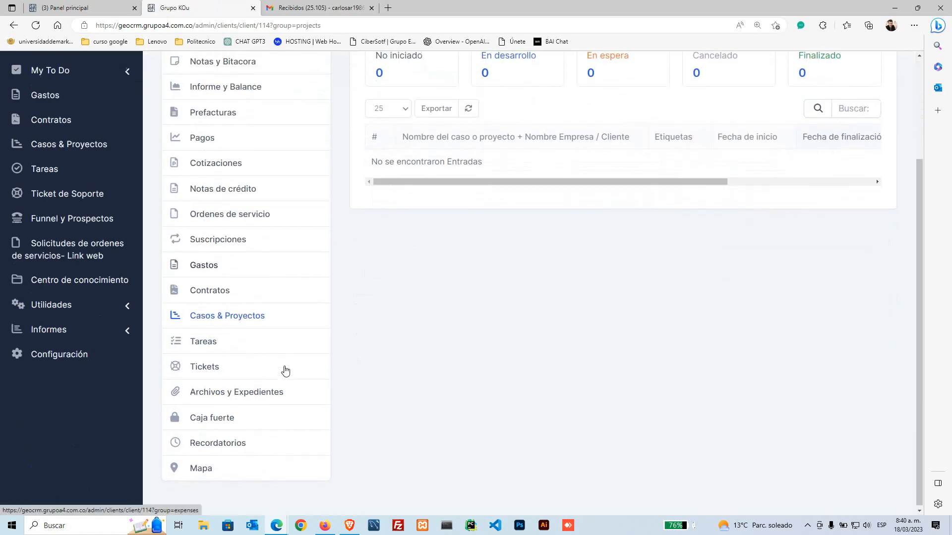
pyautogui.click(234, 340)
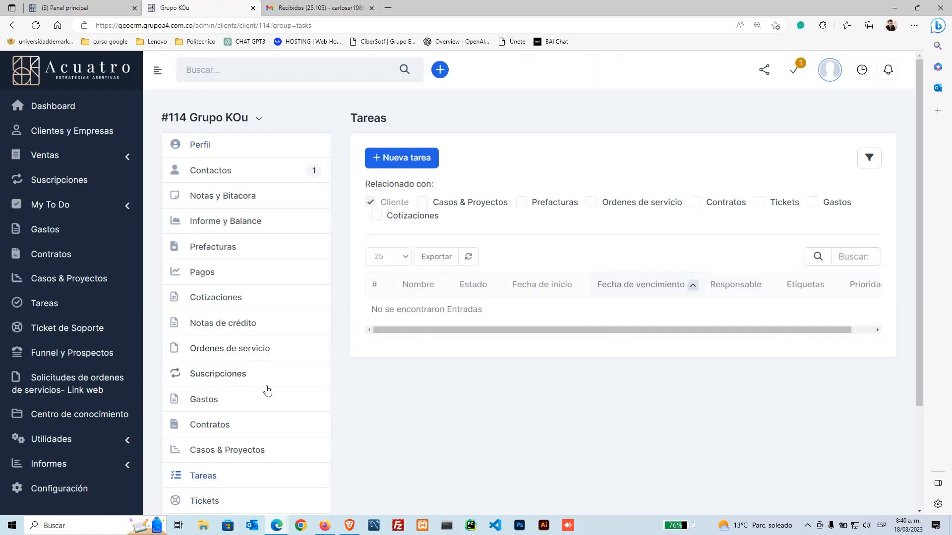
pyautogui.scroll(-1, 264, 396)
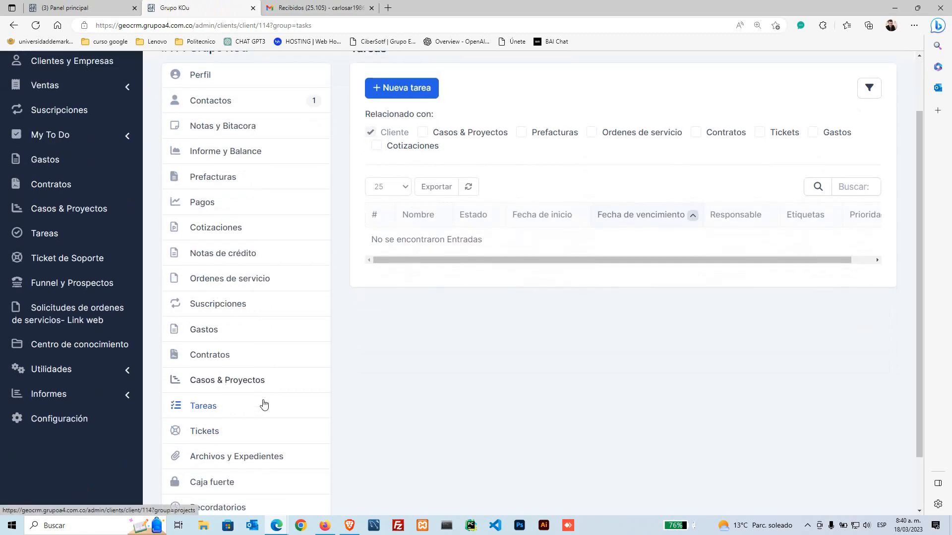
pyautogui.click(222, 435)
pyautogui.scroll(-1, 267, 432)
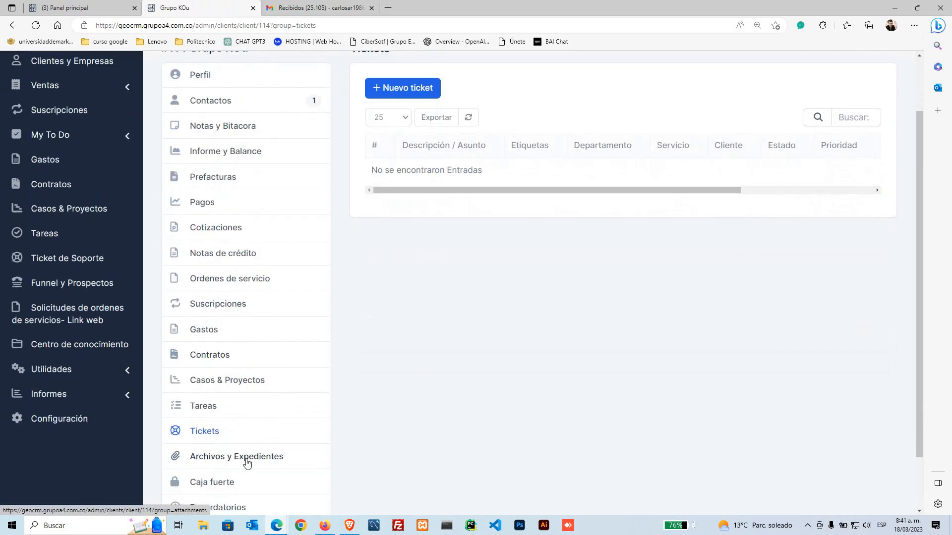
pyautogui.click(257, 449)
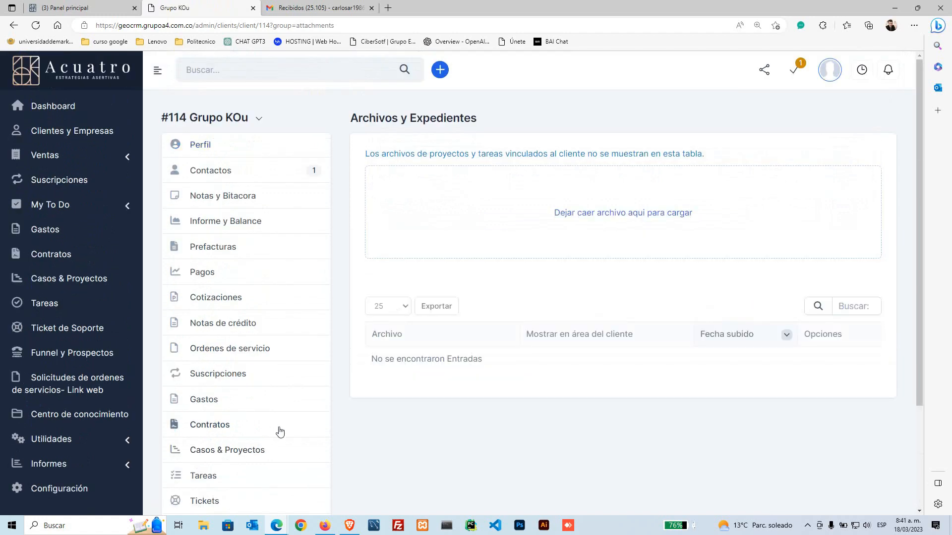
pyautogui.scroll(-2, 278, 432)
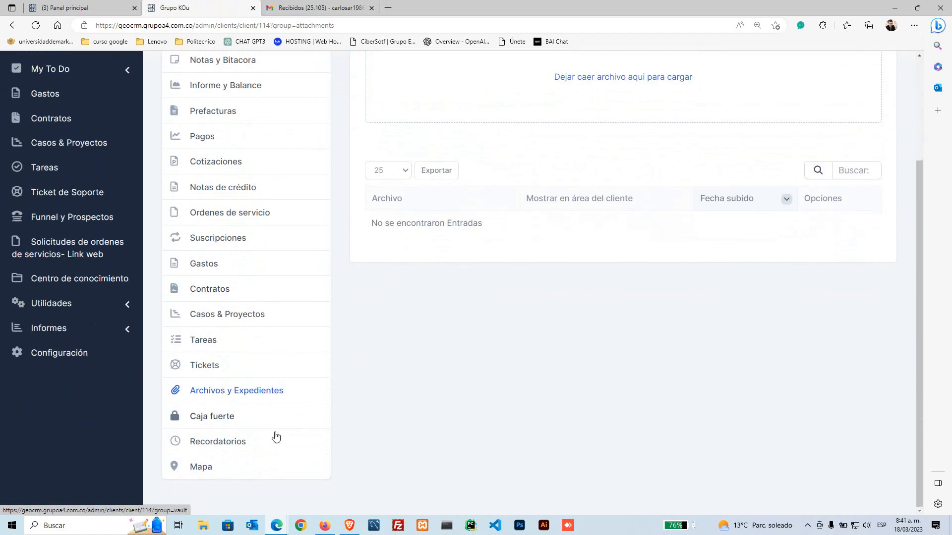
pyautogui.click(234, 420)
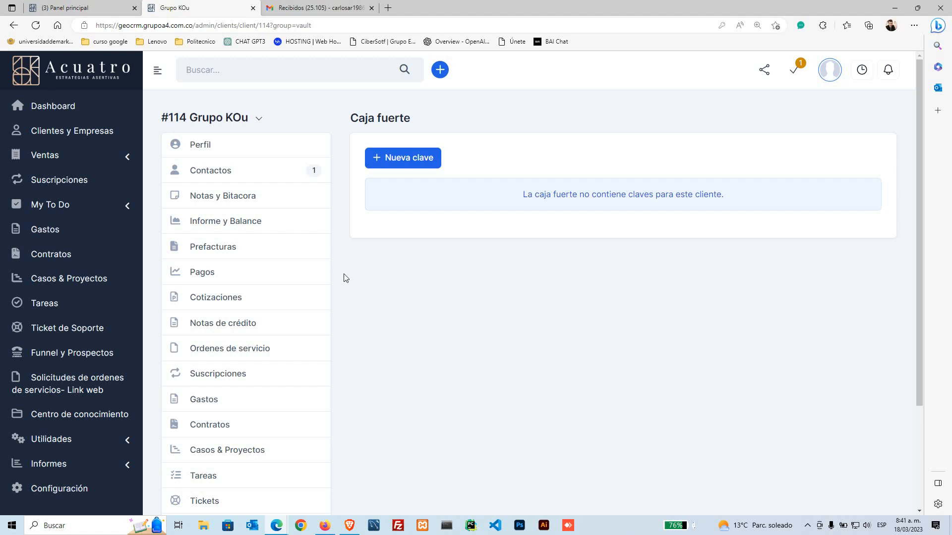
pyautogui.scroll(-3, 337, 309)
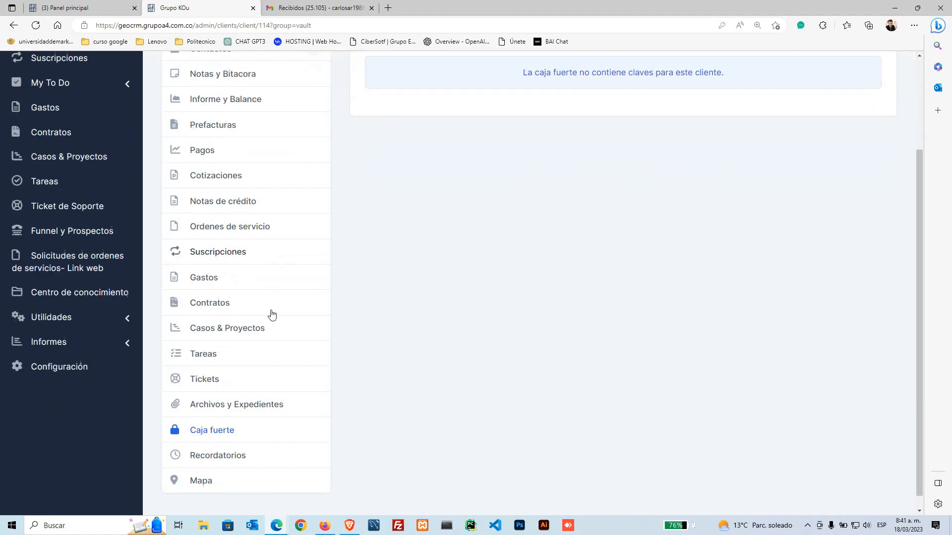
# Step: View the empty Recordatorios section, confirm leaving the page, then open the Mapa settings
pyautogui.click(229, 442)
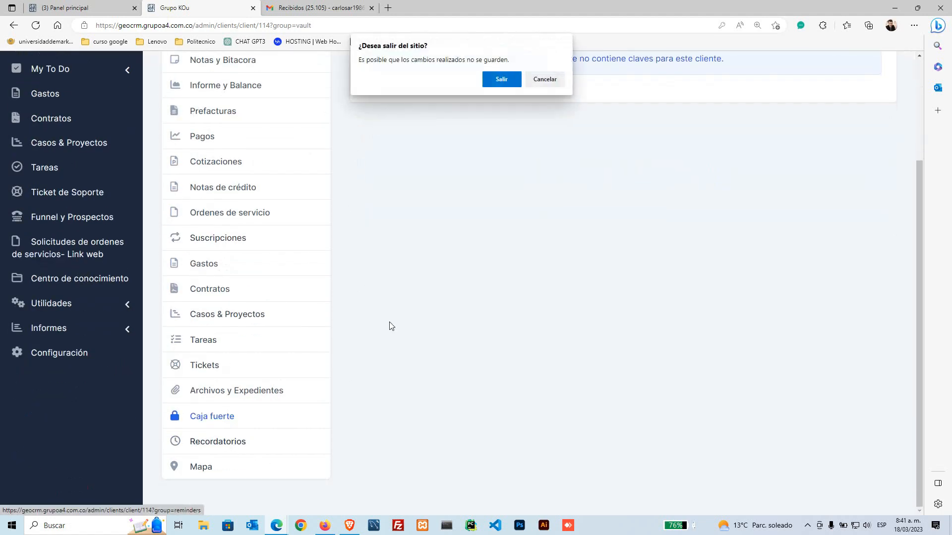
pyautogui.click(501, 80)
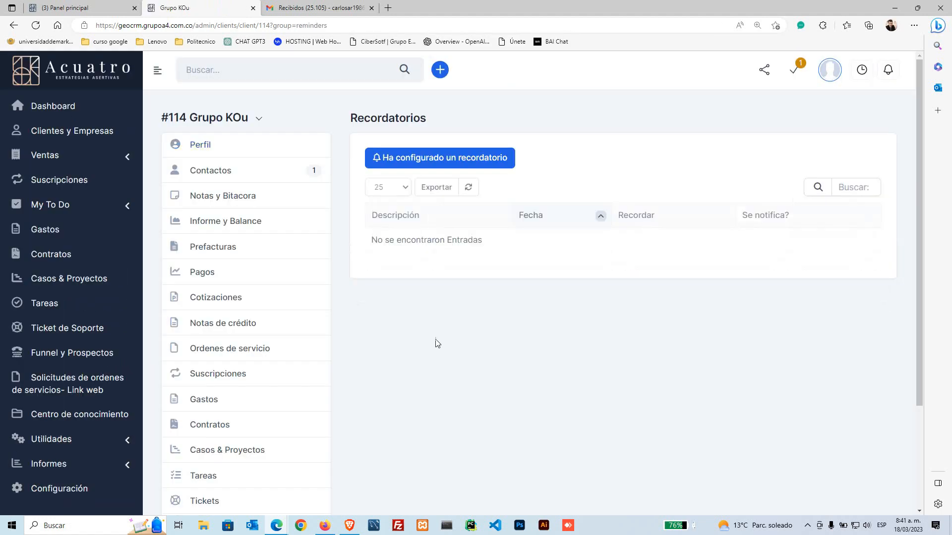
pyautogui.scroll(-3, 367, 340)
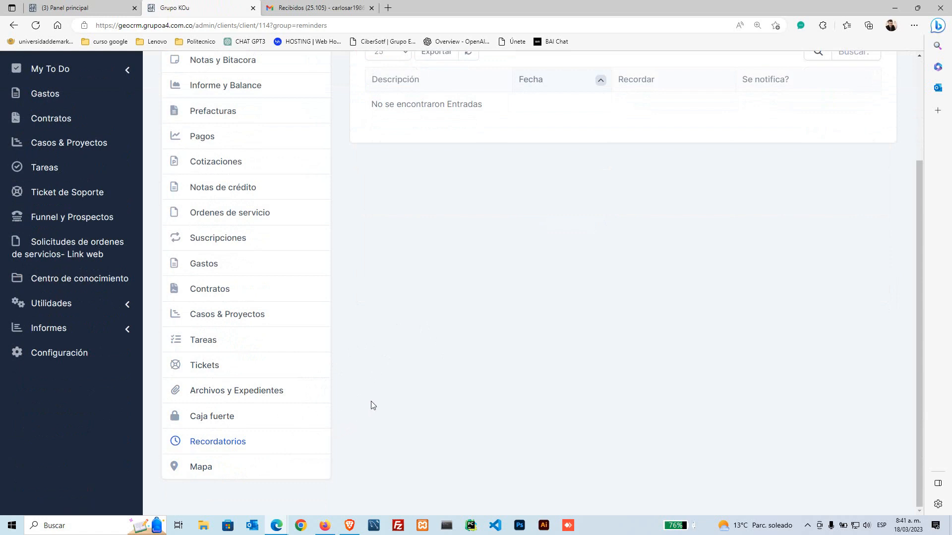
pyautogui.click(218, 469)
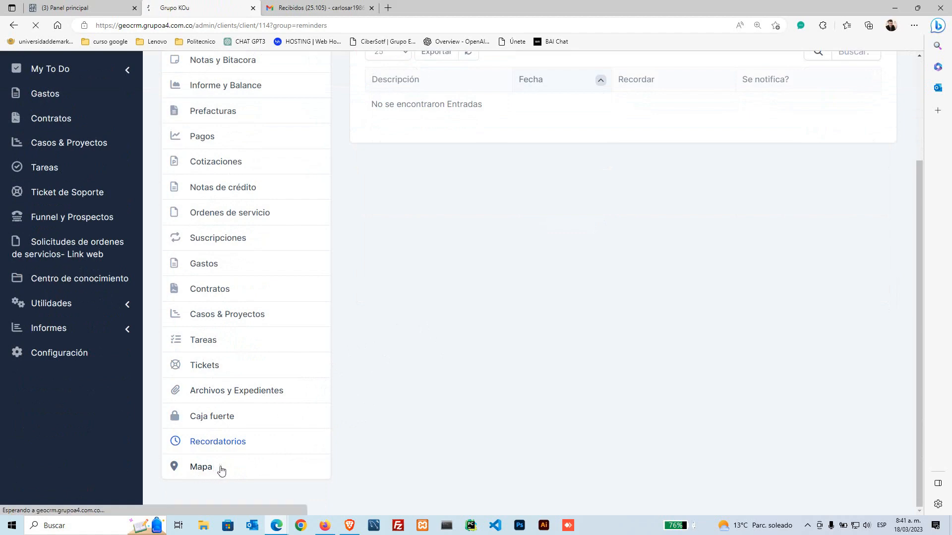
pyautogui.scroll(-3, 278, 427)
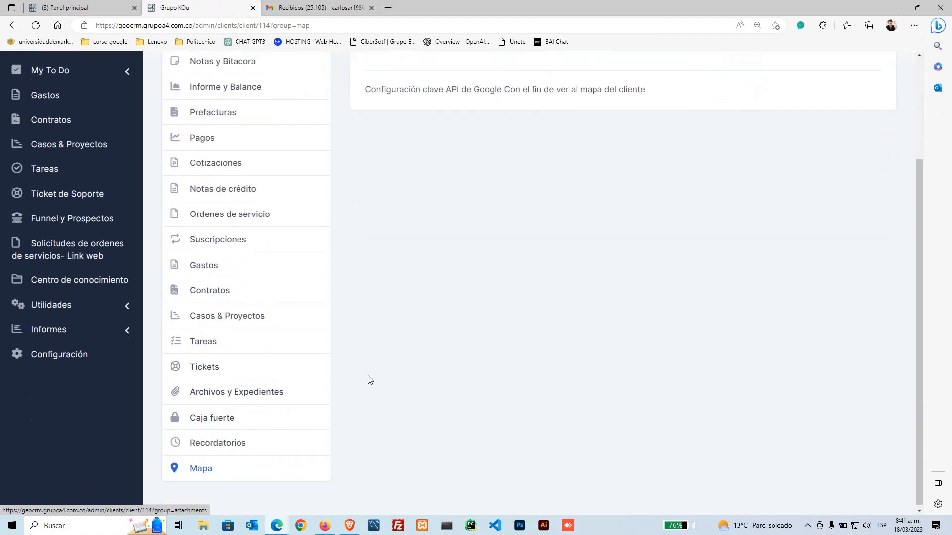
pyautogui.scroll(3, 369, 380)
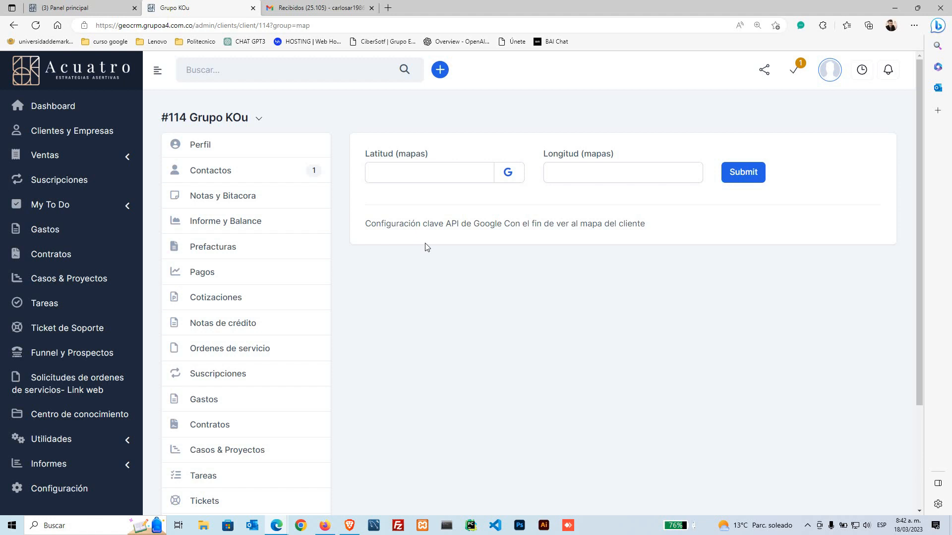
# Step: Go from Perfil to the Casos & Proyectos list, showing zero cases in every status
pyautogui.click(198, 145)
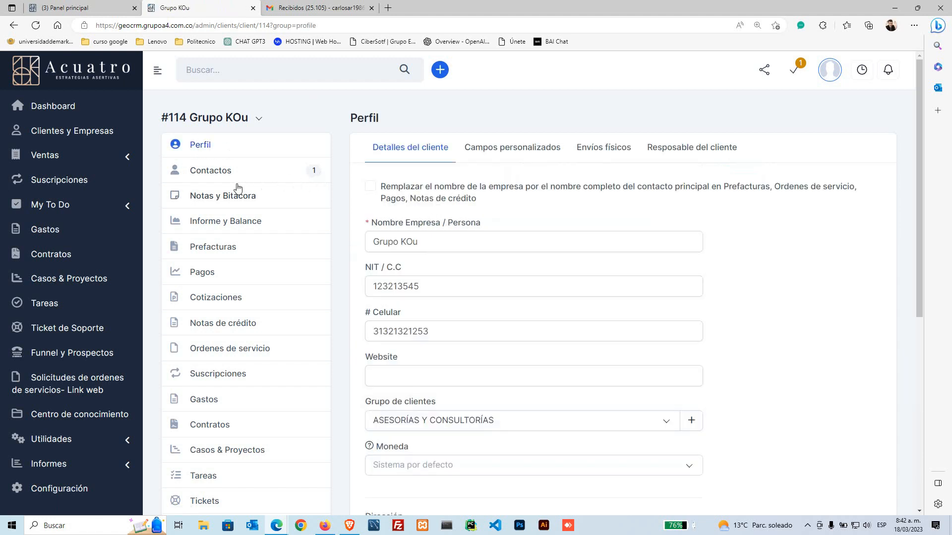
pyautogui.scroll(-3, 249, 208)
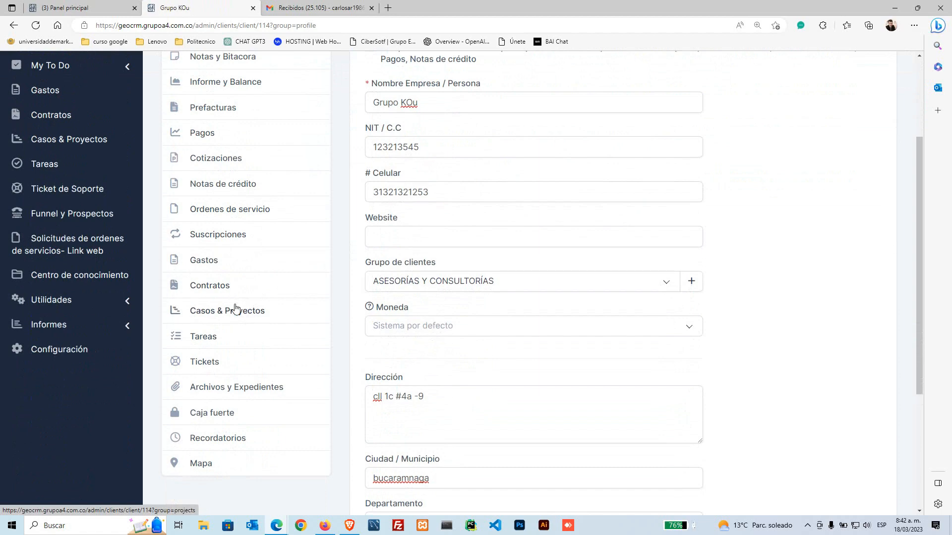
pyautogui.click(239, 318)
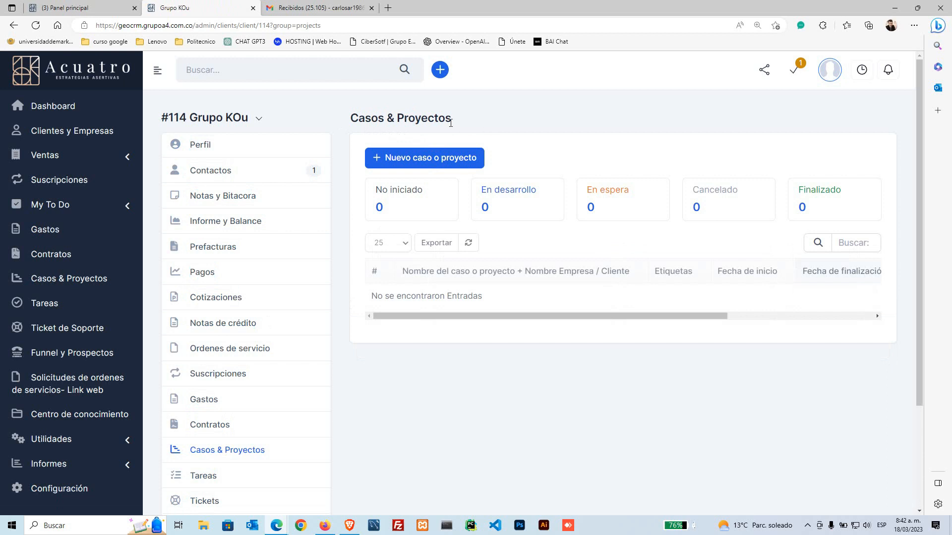
pyautogui.moveTo(385, 119); pyautogui.dragTo(456, 118)
pyautogui.click(349, 119)
pyautogui.click(344, 122)
pyautogui.click(427, 118)
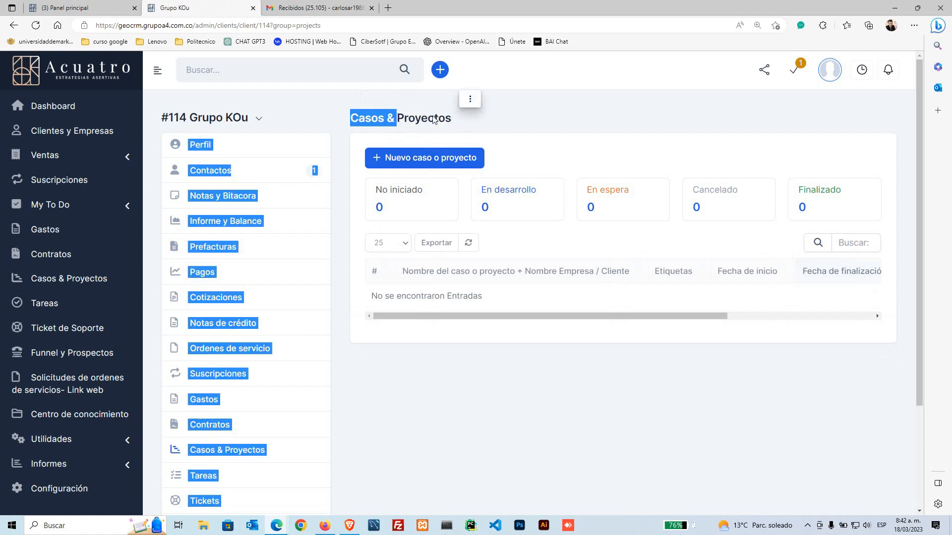
pyautogui.click(412, 117)
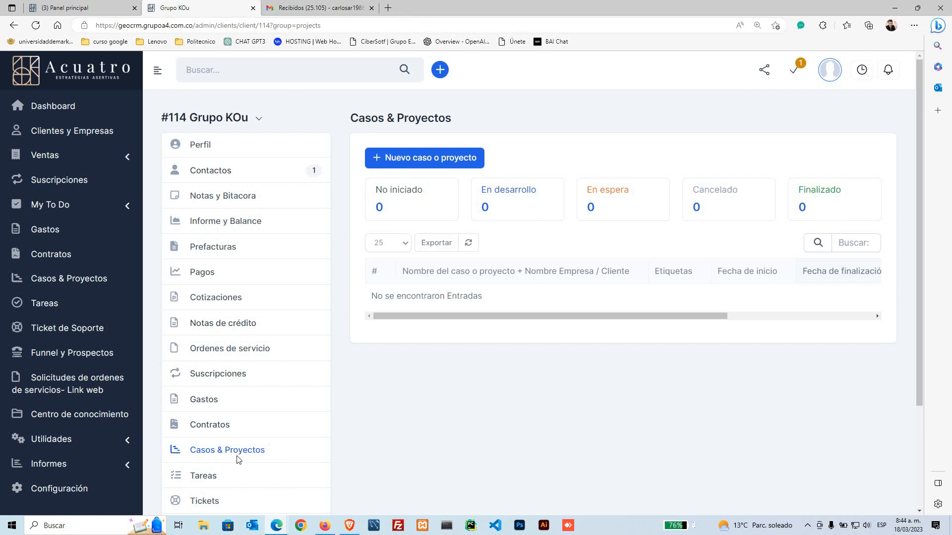
pyautogui.scroll(-1, 237, 458)
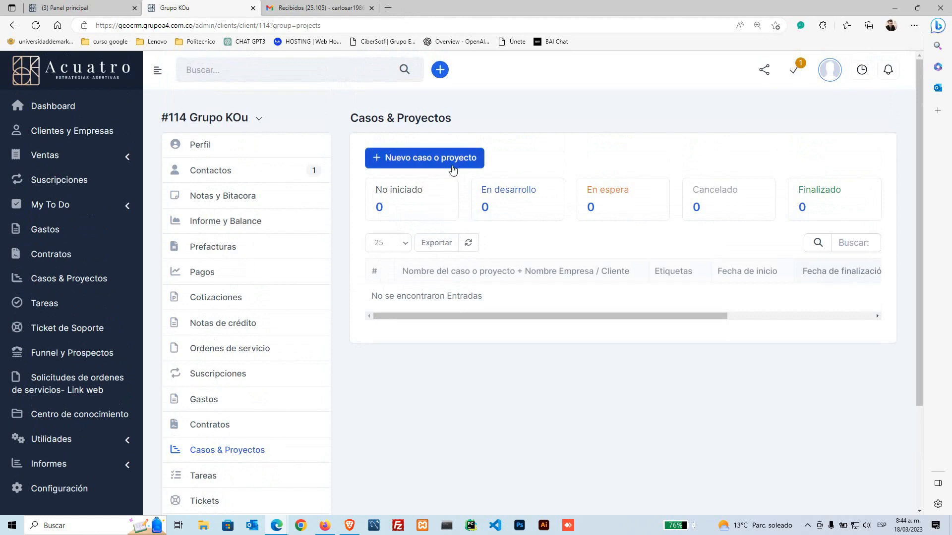
# Step: Start a new case and enter 'Elaboración contratos' as its name using the autofill suggestion
pyautogui.click(440, 166)
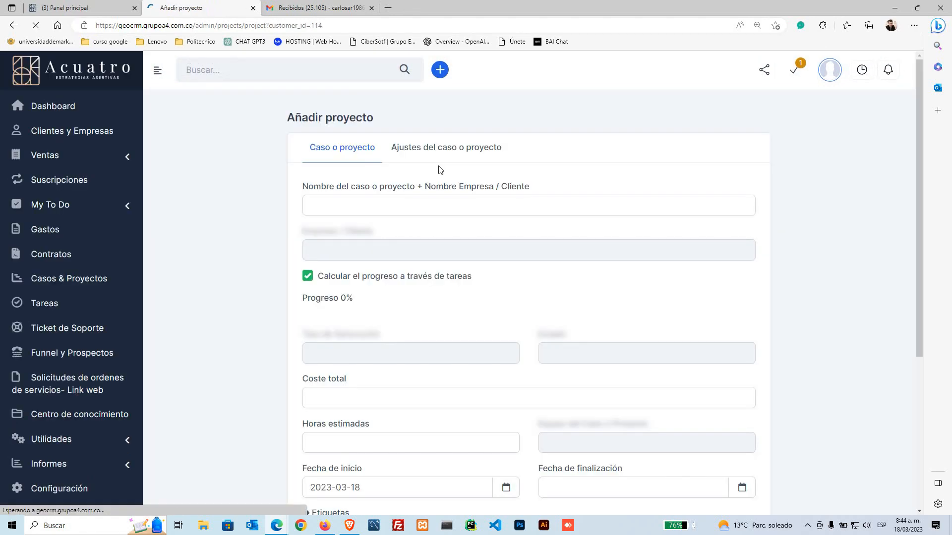
pyautogui.click(387, 203)
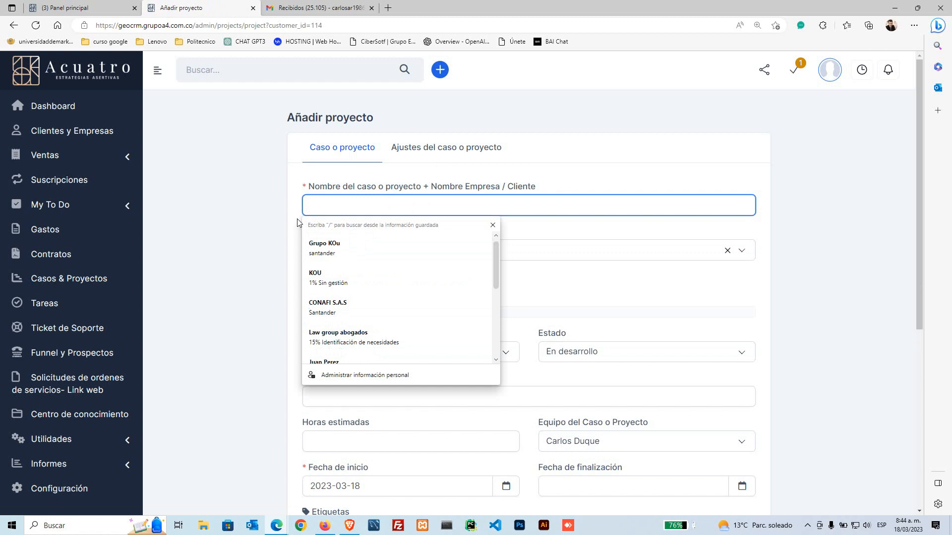
pyautogui.write('B')
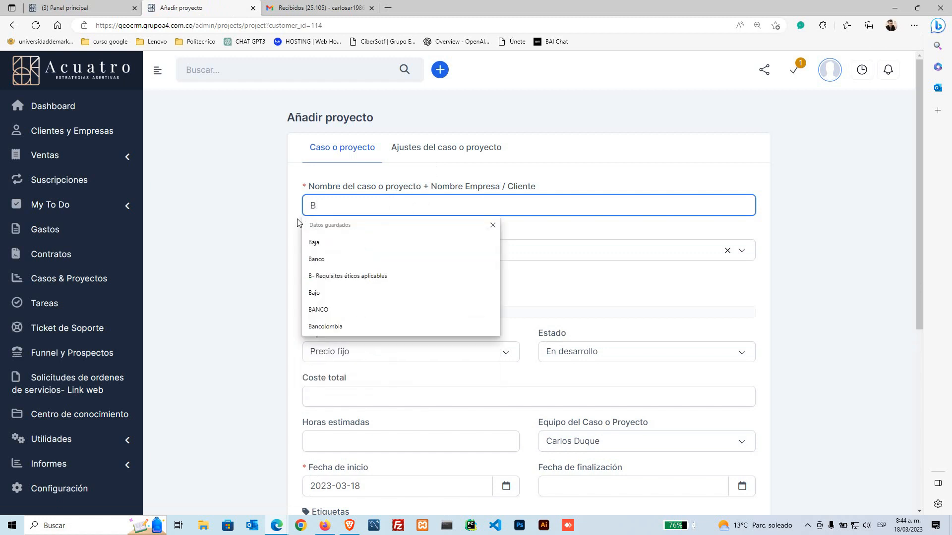
pyautogui.press('BackSpace')
pyautogui.write('Elaboración contrato')
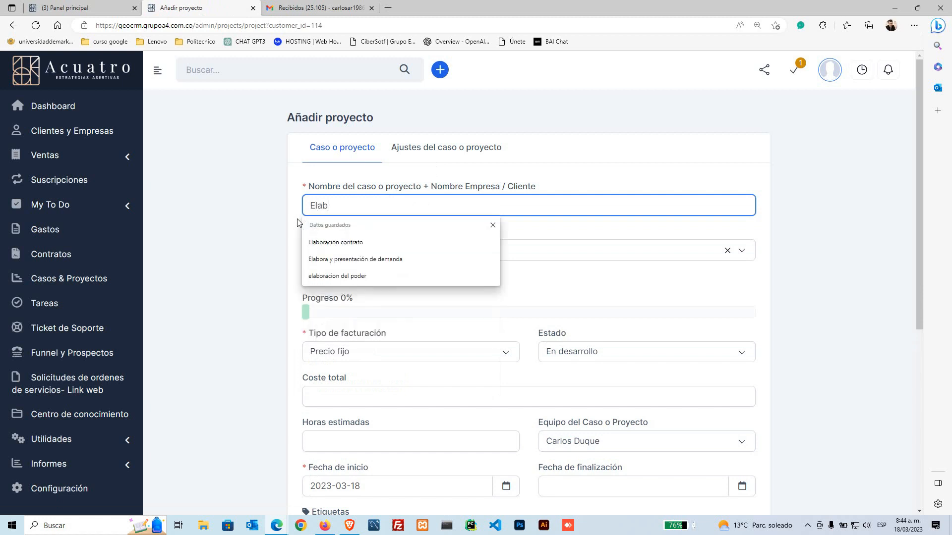
pyautogui.click(371, 243)
pyautogui.click(257, 269)
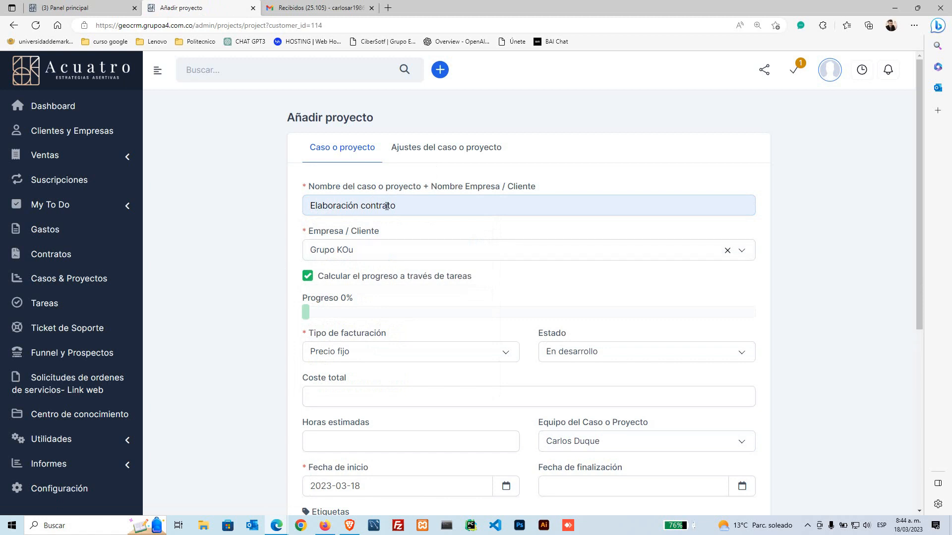
pyautogui.click(404, 211)
pyautogui.write('s')
pyautogui.click(225, 251)
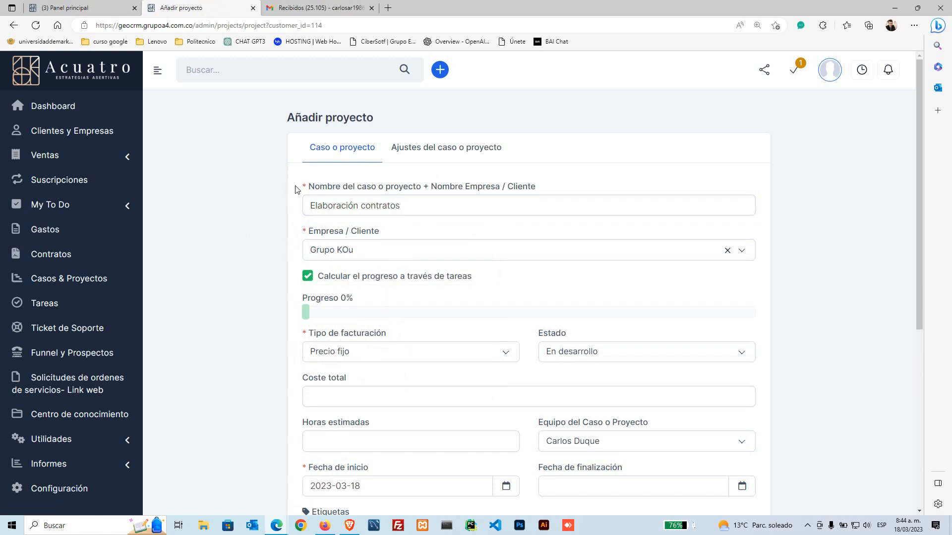
# Step: Append '-Grupo KOU' so the case name reads 'Elaboración contratos -Grupo KOU'
pyautogui.moveTo(308, 189); pyautogui.dragTo(342, 193)
pyautogui.click(247, 229)
pyautogui.scroll(-2, 242, 243)
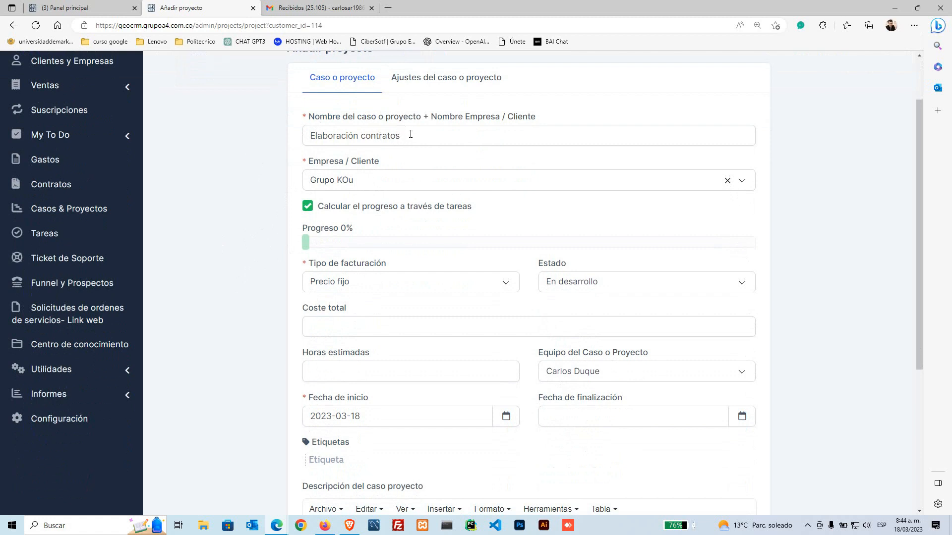
pyautogui.click(410, 134)
pyautogui.write('-')
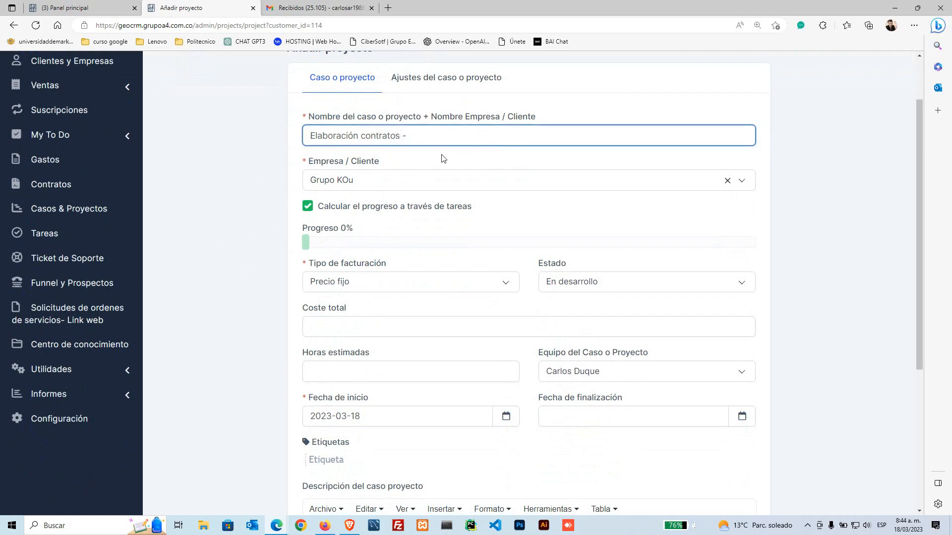
pyautogui.write('Grupo KOU')
pyautogui.click(233, 281)
pyautogui.scroll(-1, 233, 282)
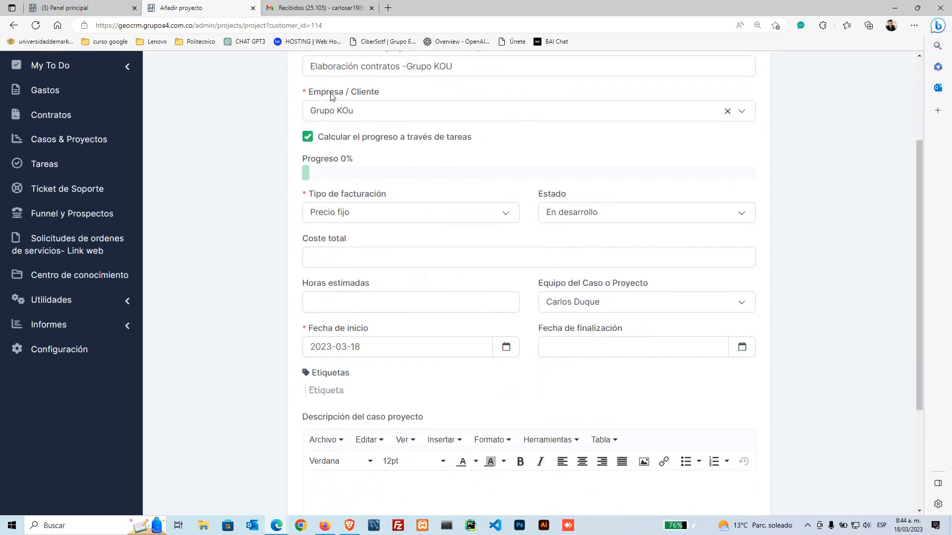
pyautogui.moveTo(307, 94); pyautogui.dragTo(382, 100)
pyautogui.click(292, 133)
pyautogui.scroll(3, 158, 266)
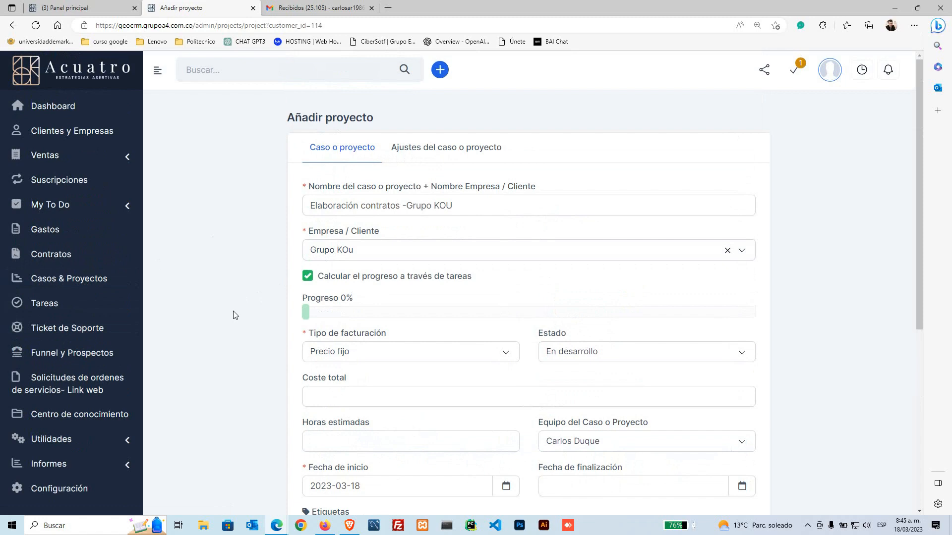
pyautogui.scroll(-3, 235, 315)
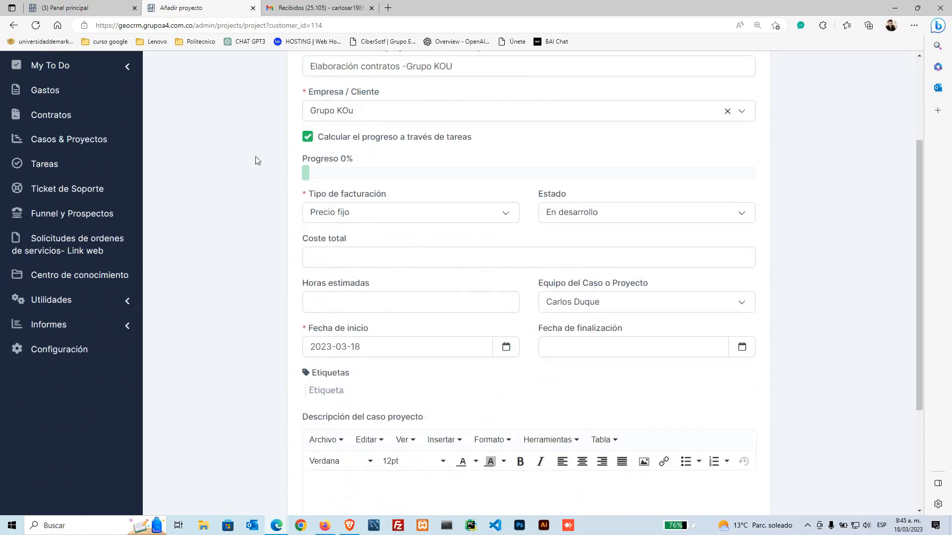
pyautogui.moveTo(473, 142); pyautogui.dragTo(325, 142)
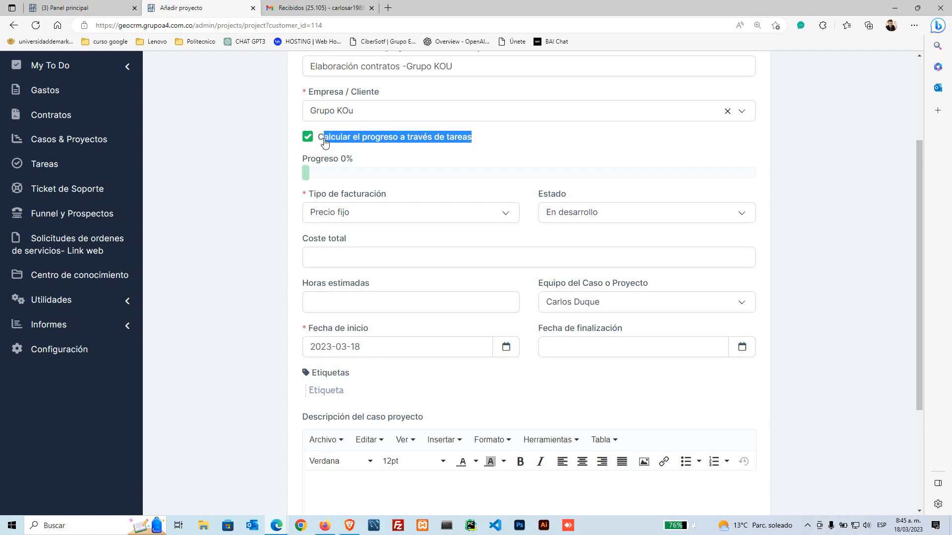
pyautogui.click(245, 216)
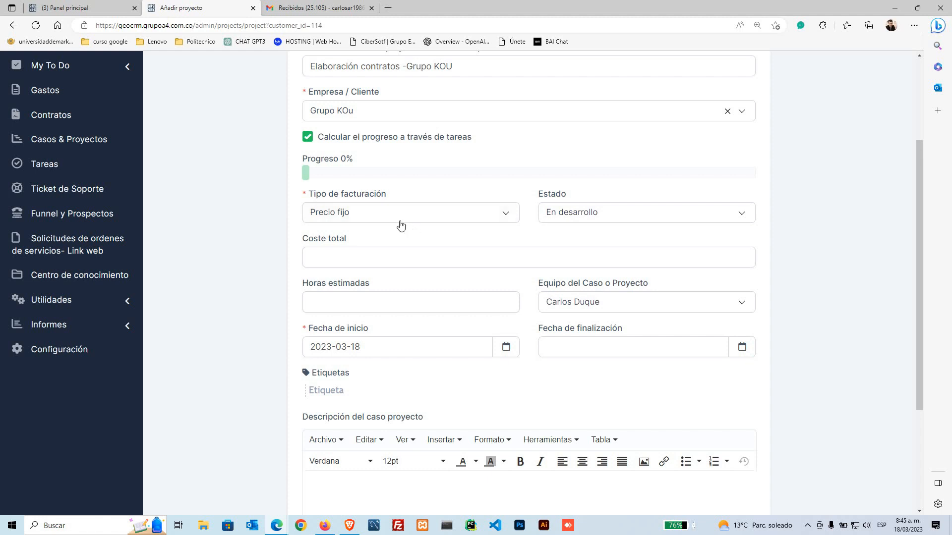
pyautogui.click(375, 215)
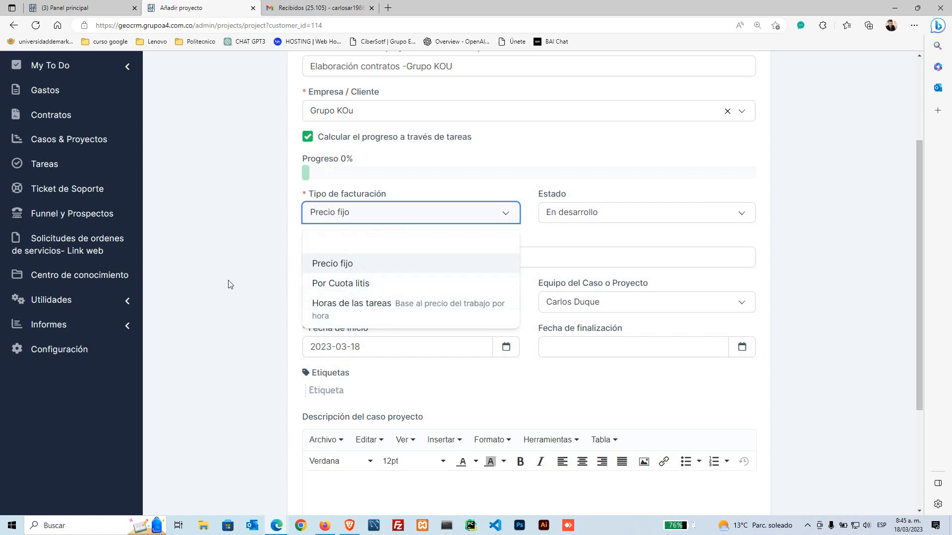
pyautogui.click(335, 264)
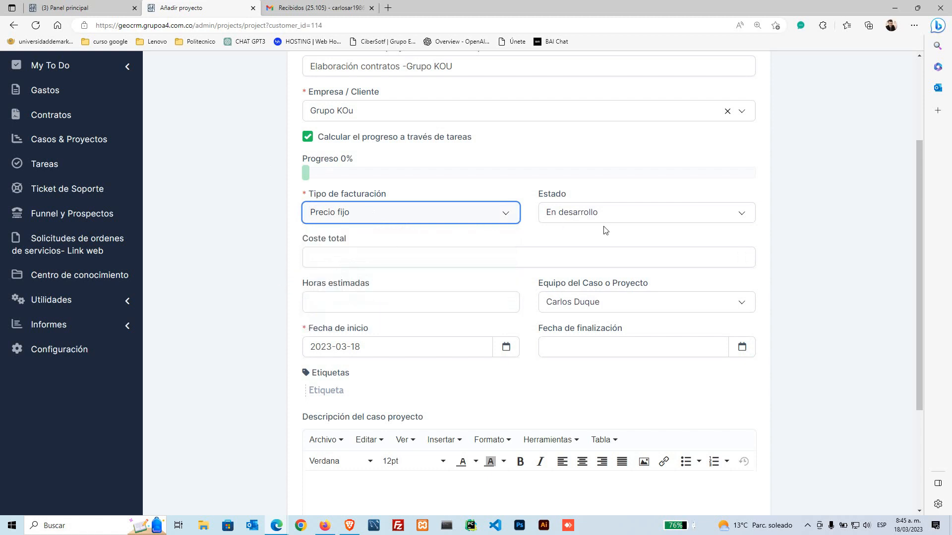
pyautogui.click(579, 219)
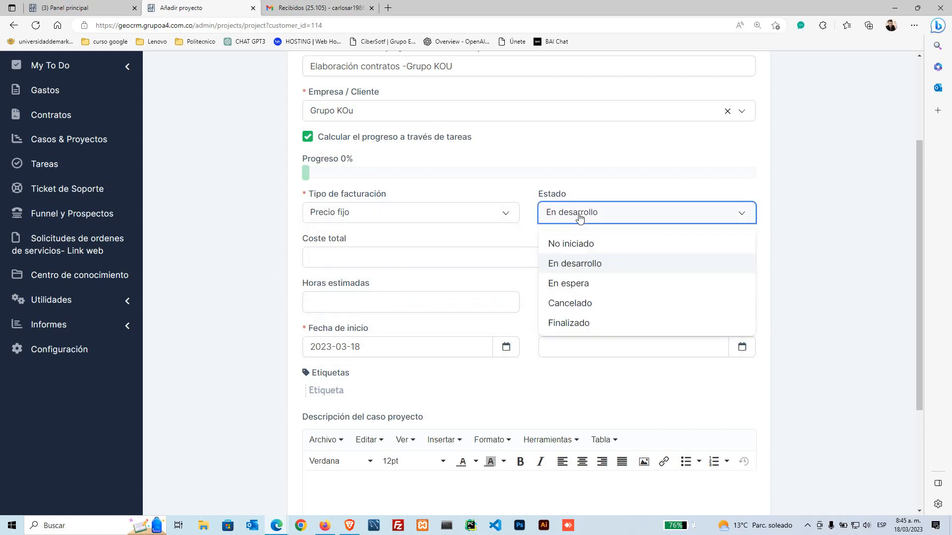
pyautogui.click(585, 268)
pyautogui.scroll(-2, 233, 364)
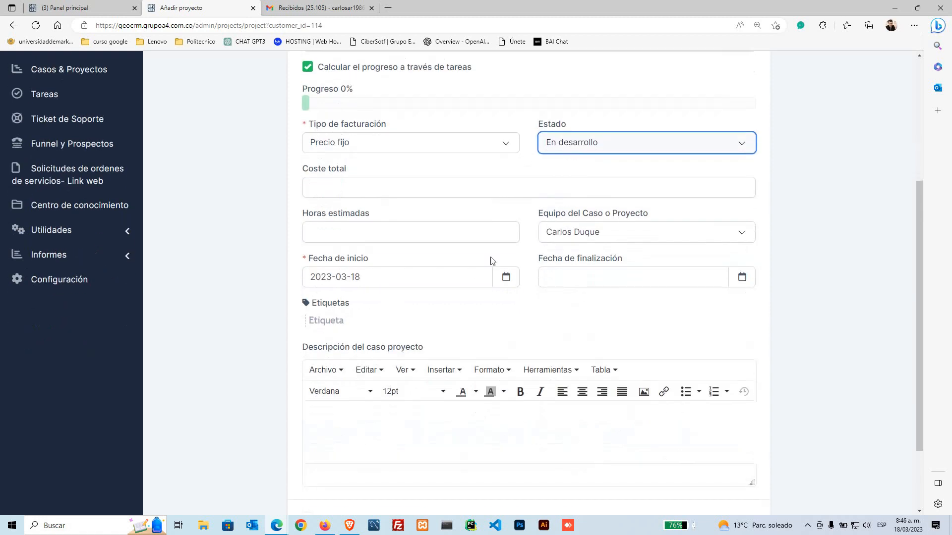
pyautogui.moveTo(538, 214); pyautogui.dragTo(648, 219)
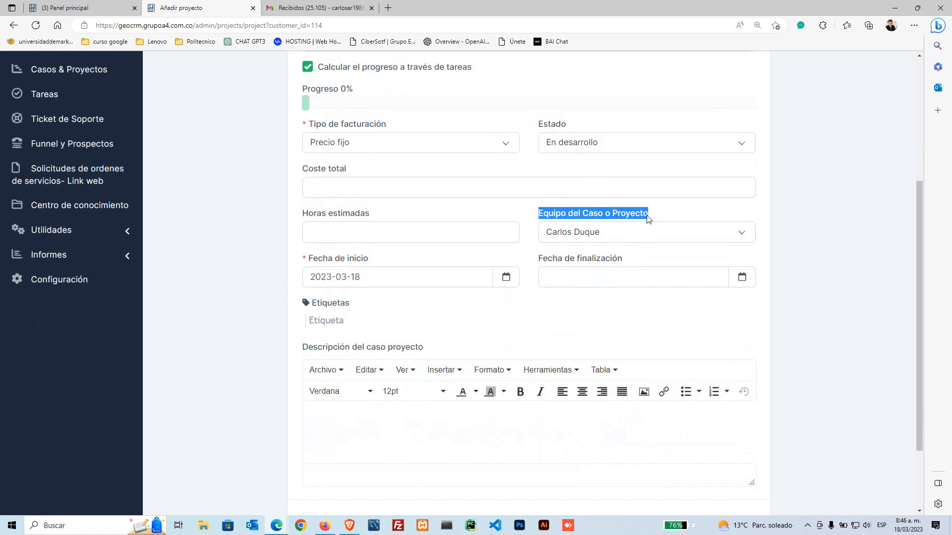
pyautogui.click(523, 212)
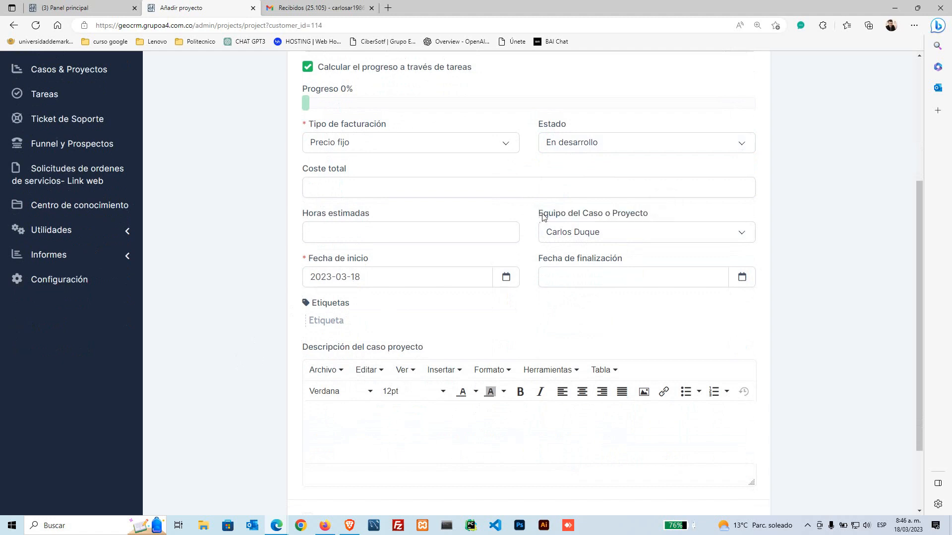
pyautogui.click(575, 237)
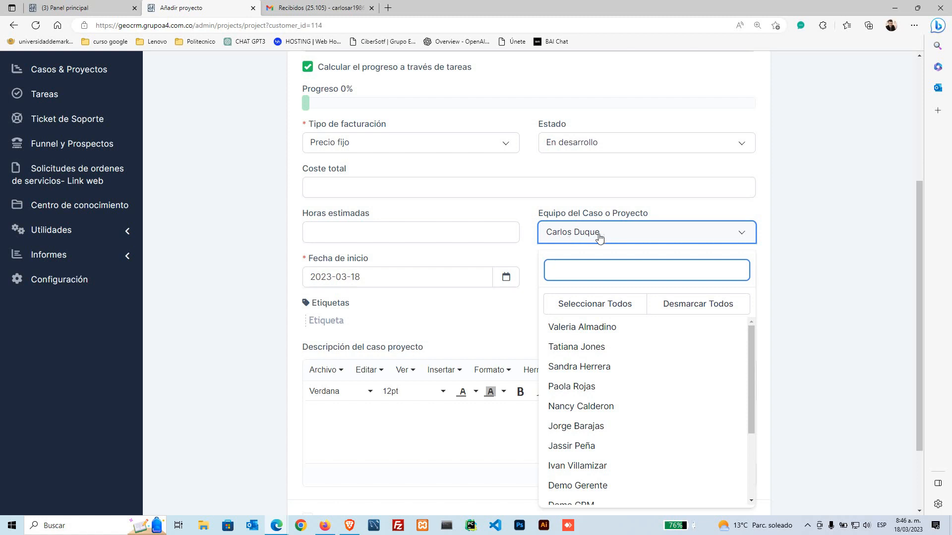
pyautogui.scroll(-2, 601, 234)
pyautogui.scroll(-1, 616, 308)
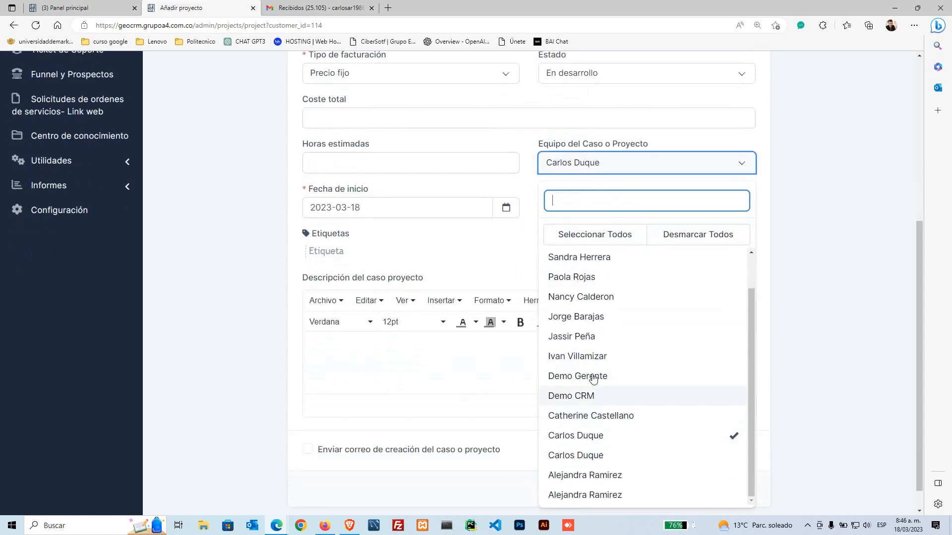
pyautogui.scroll(-1, 644, 429)
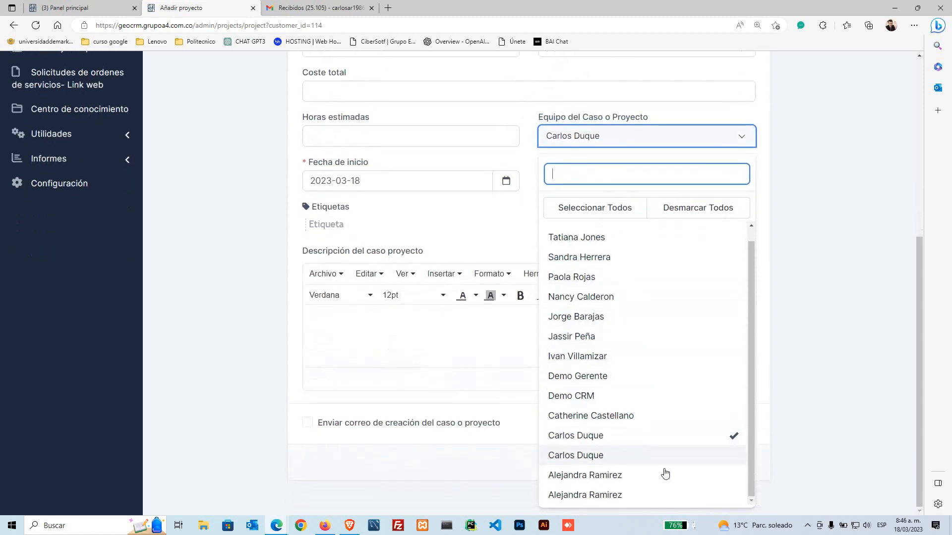
pyautogui.click(817, 340)
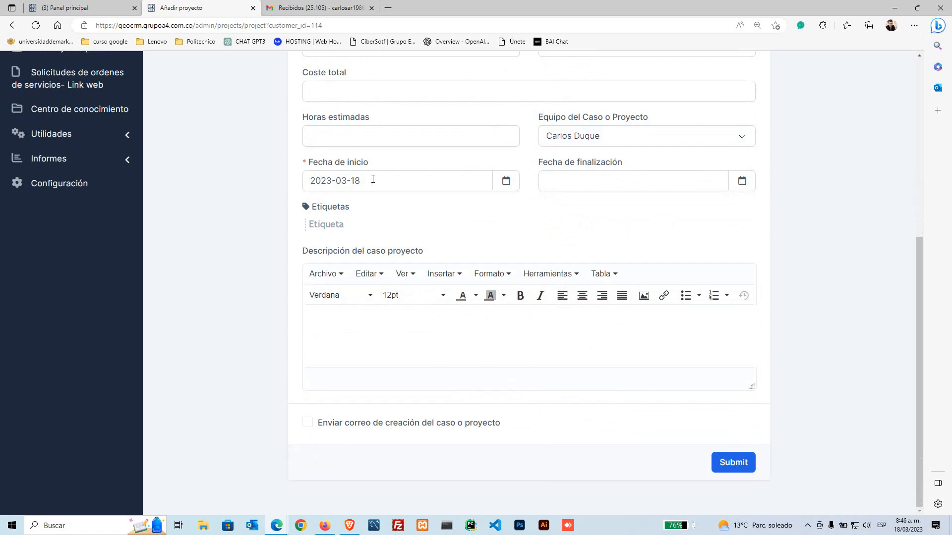
pyautogui.moveTo(304, 161); pyautogui.dragTo(302, 164)
pyautogui.click(303, 162)
pyautogui.click(297, 213)
pyautogui.scroll(2, 348, 293)
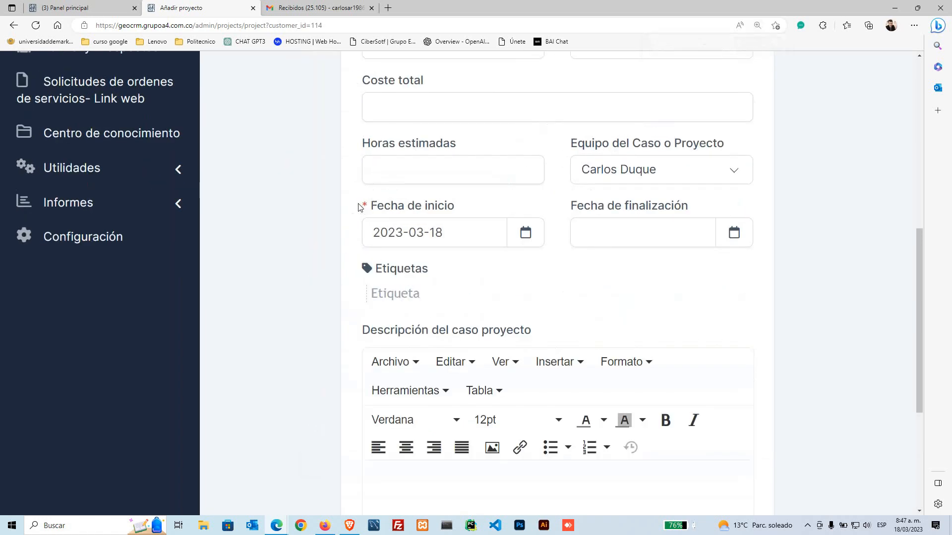
pyautogui.moveTo(375, 203); pyautogui.dragTo(449, 204)
pyautogui.click(336, 235)
pyautogui.click(451, 231)
pyautogui.click(586, 398)
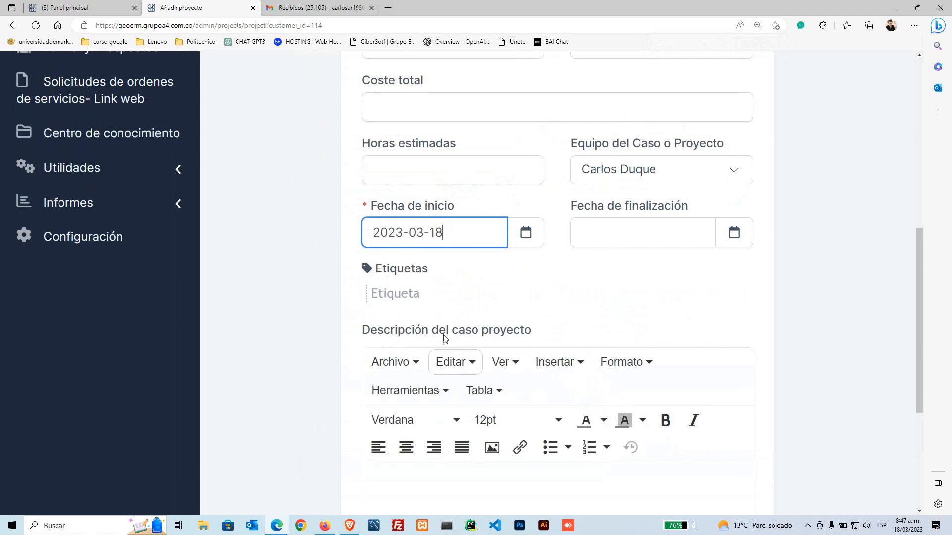
pyautogui.click(329, 274)
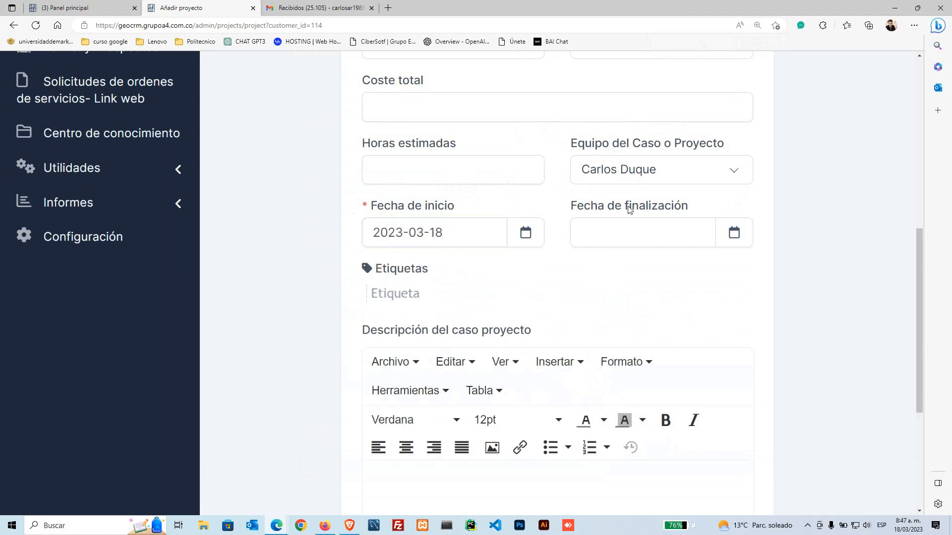
pyautogui.moveTo(569, 204); pyautogui.dragTo(707, 210)
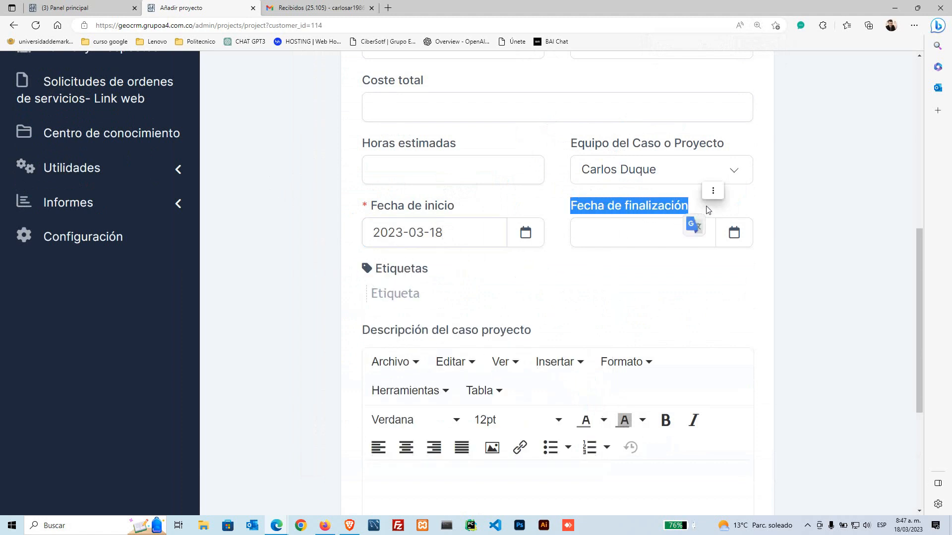
pyautogui.click(697, 208)
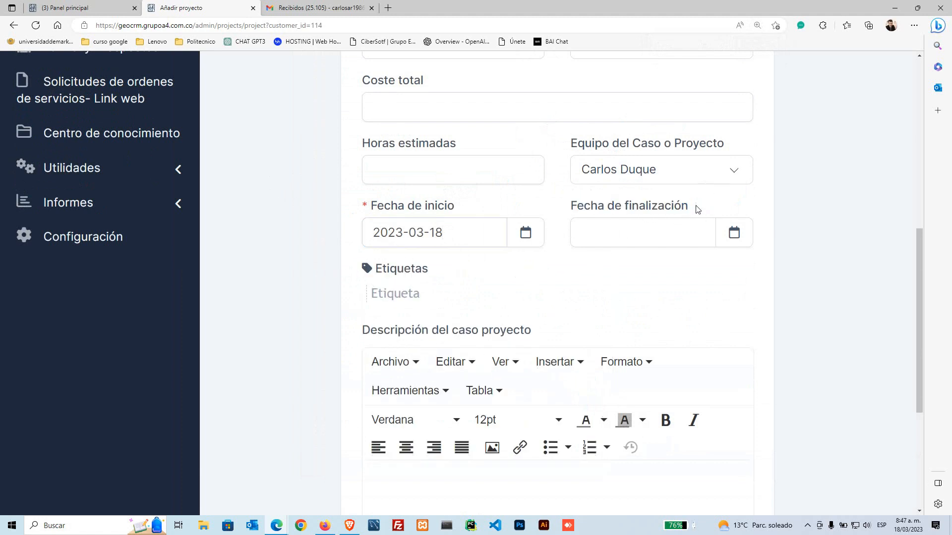
pyautogui.doubleClick(586, 211)
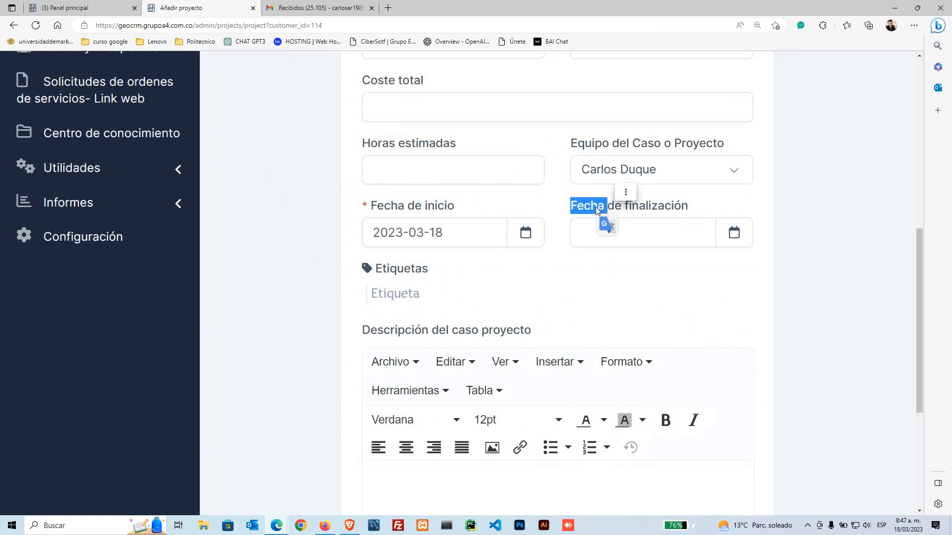
pyautogui.click(625, 192)
pyautogui.click(659, 207)
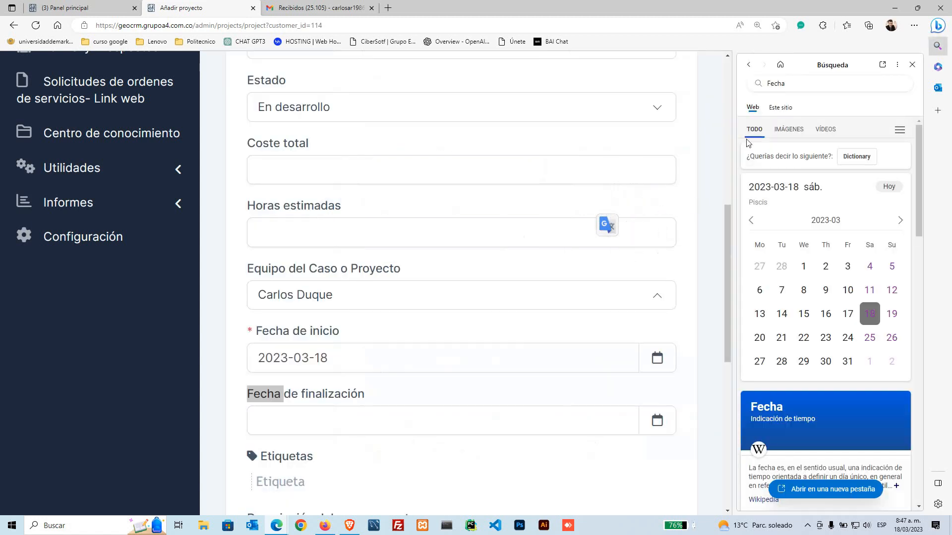
pyautogui.click(912, 64)
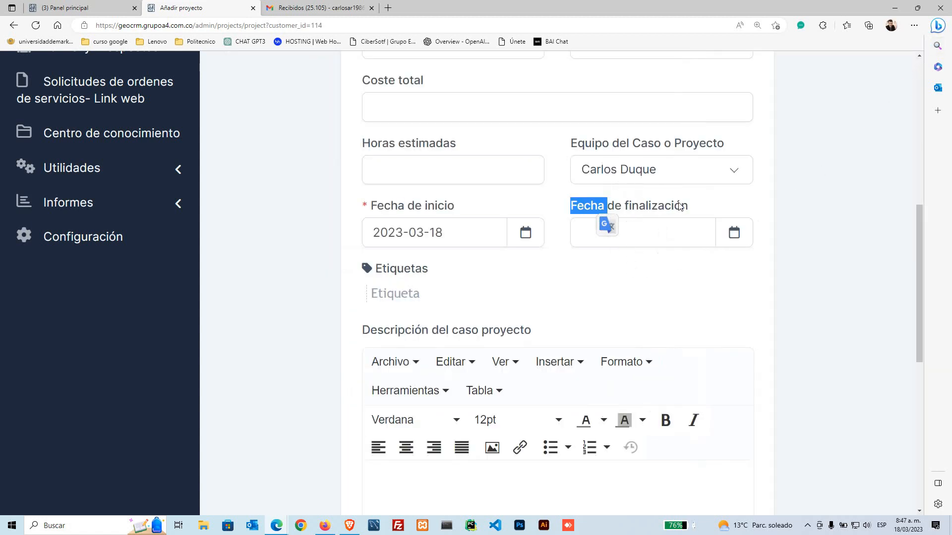
pyautogui.click(607, 224)
pyautogui.click(713, 211)
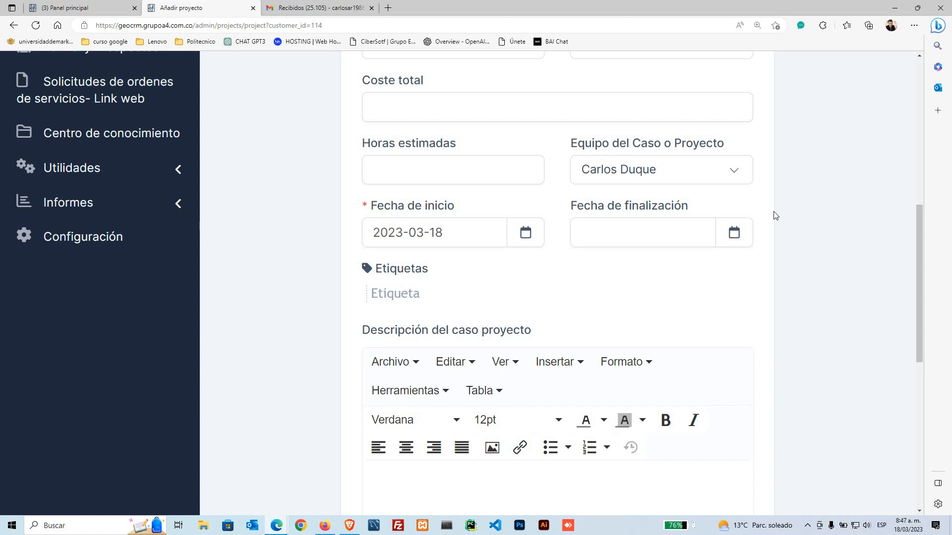
# Step: Set the case end date to 2023-03-31 from the calendar
pyautogui.click(647, 238)
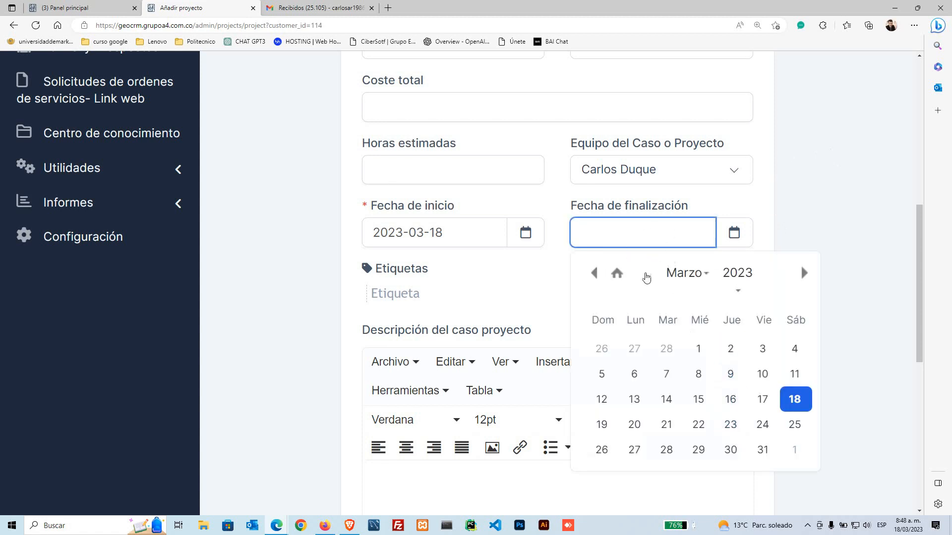
pyautogui.click(758, 457)
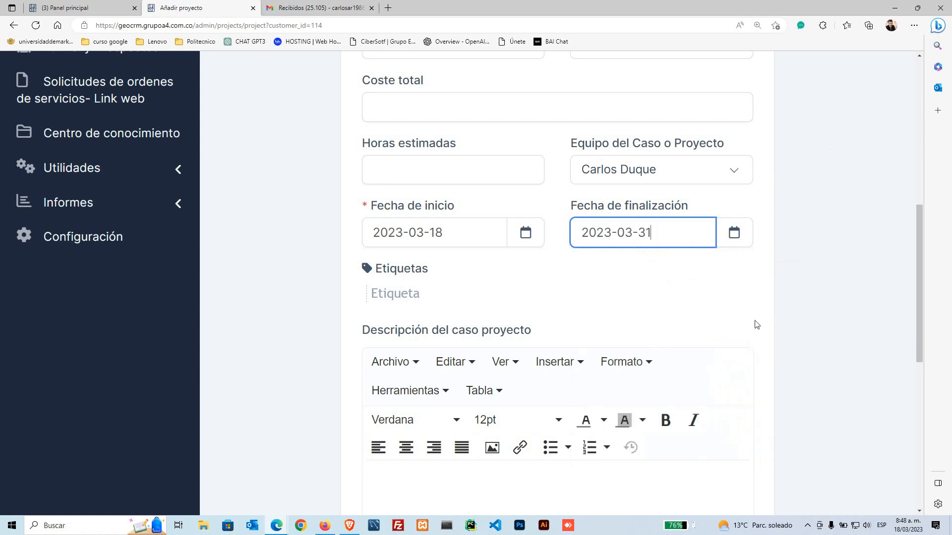
pyautogui.click(320, 264)
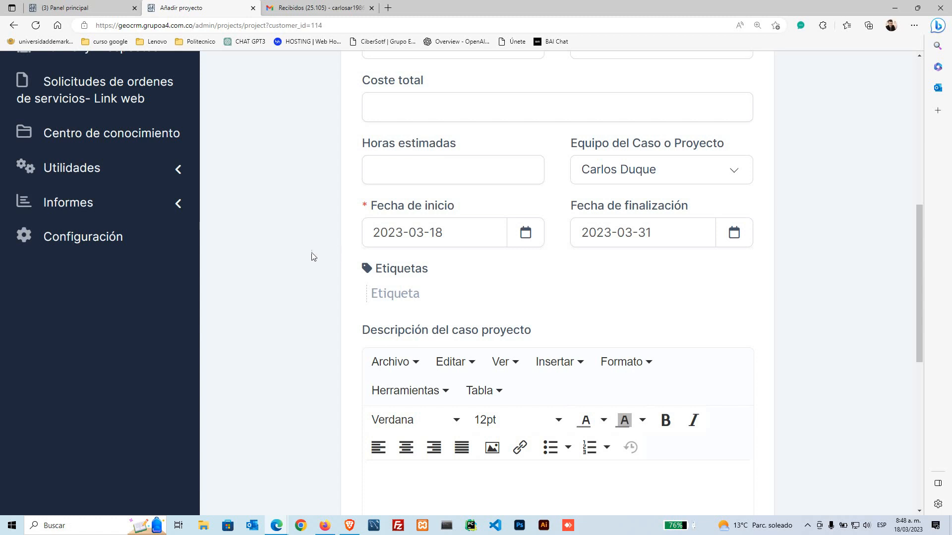
# Step: Zoom the page out and add the tag 'Derecho comercial' to the case
pyautogui.hotkey('ctrl', '-')
pyautogui.click(360, 258)
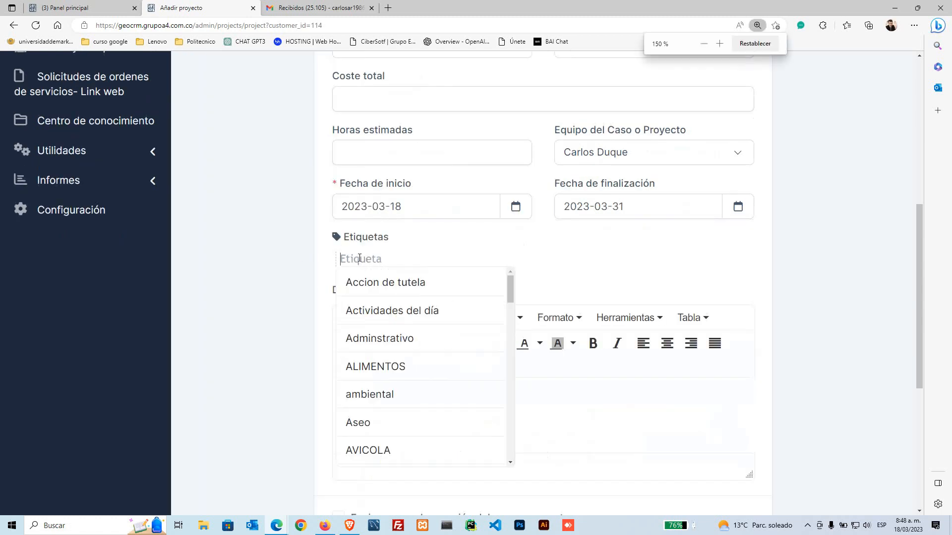
pyautogui.click(304, 267)
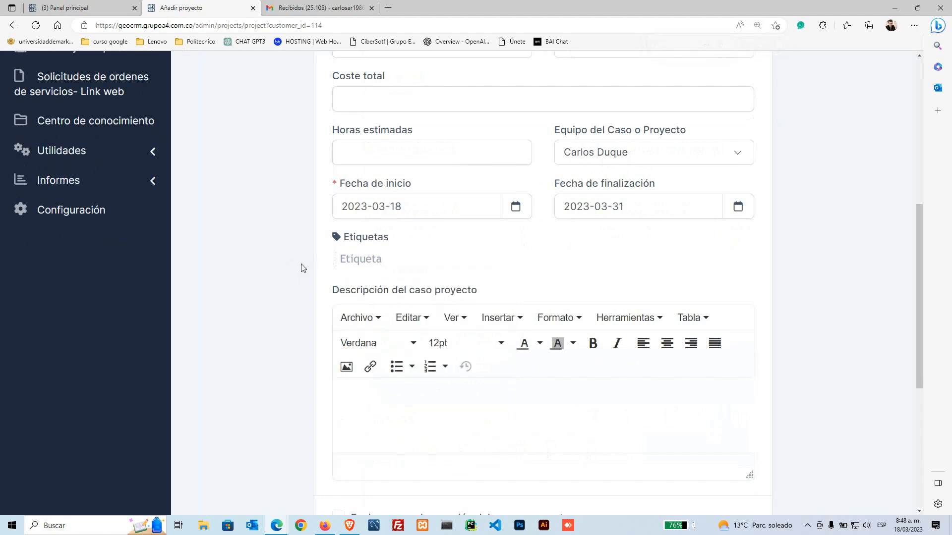
pyautogui.scroll(7, 317, 262)
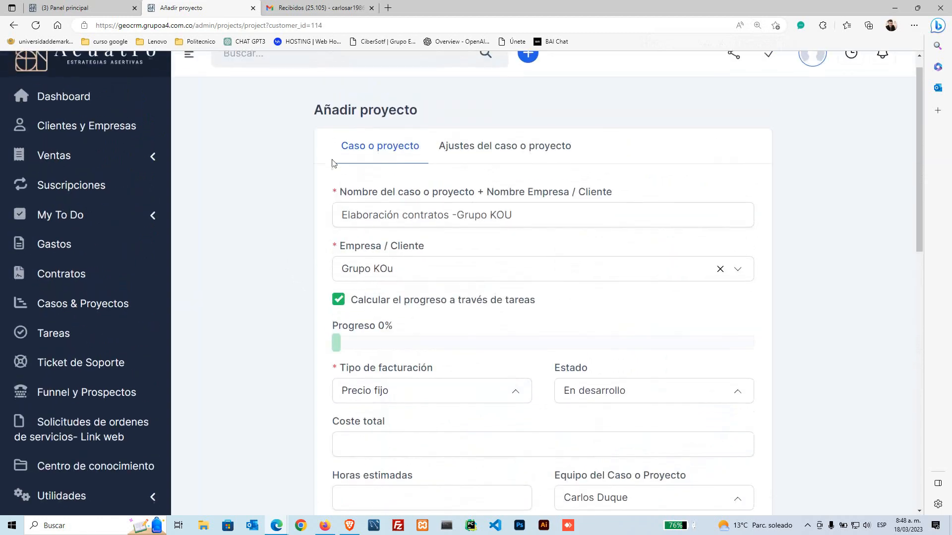
pyautogui.scroll(-7, 287, 365)
pyautogui.click(355, 258)
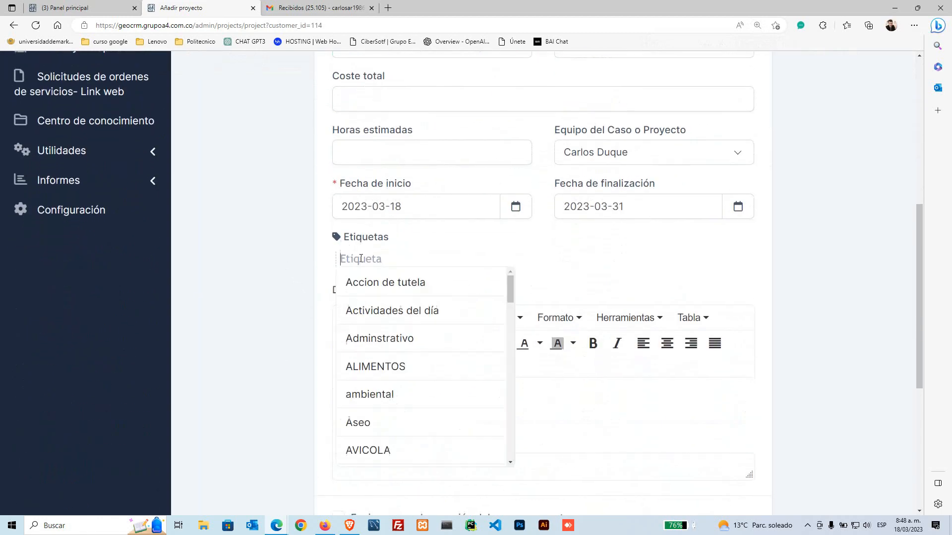
pyautogui.write('dec')
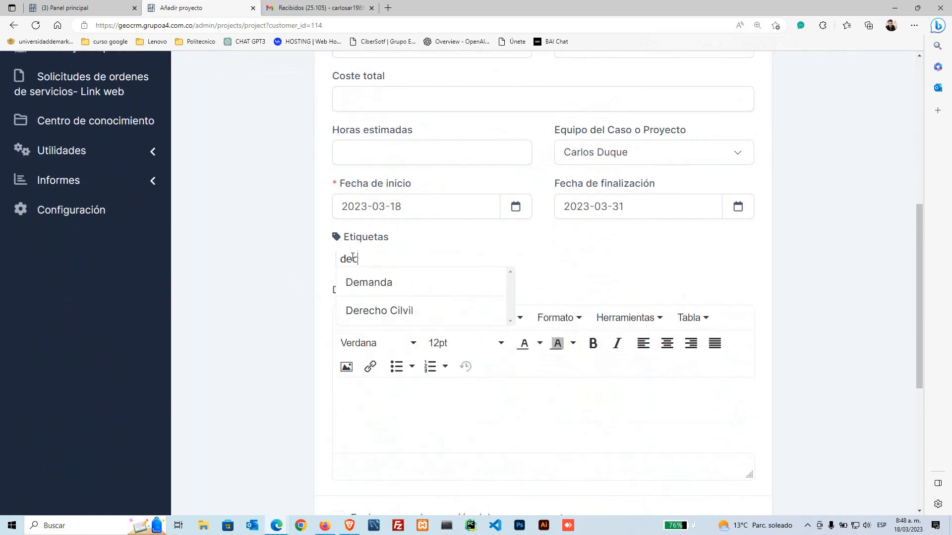
pyautogui.write('ho c')
pyautogui.press('BackSpace')
pyautogui.press('BackSpace')
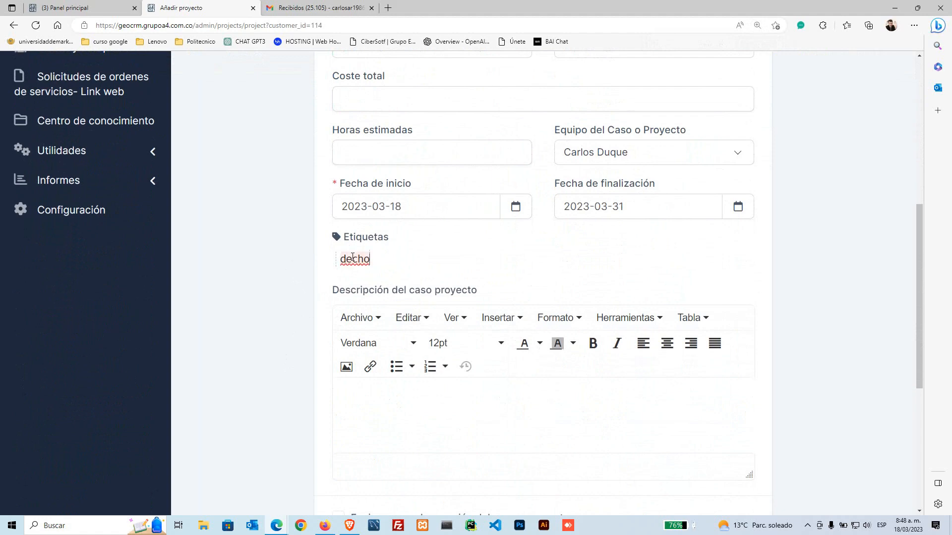
pyautogui.press('BackSpace')
pyautogui.press('BackSpace')
pyautogui.press('BackSpace')
pyautogui.press('BackSpace')
pyautogui.press('BackSpace')
pyautogui.write('Der')
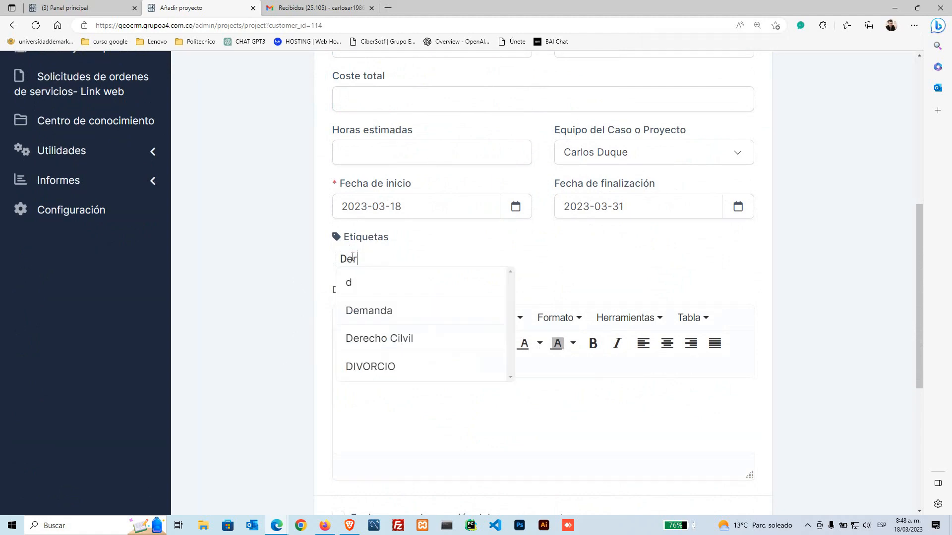
pyautogui.write('echo comercial')
pyautogui.press('Return')
# Step: Enter the description 'cfadfcxczx' and add 'Accion de tutela' as a second tag
pyautogui.scroll(-5, 305, 297)
pyautogui.click(355, 229)
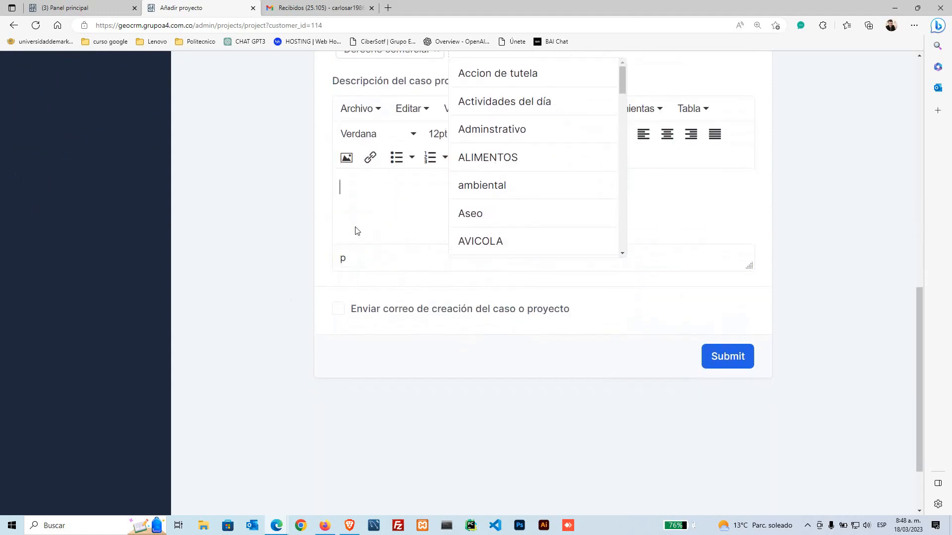
pyautogui.write('cfadfcxczx')
pyautogui.scroll(1, 483, 119)
pyautogui.click(495, 148)
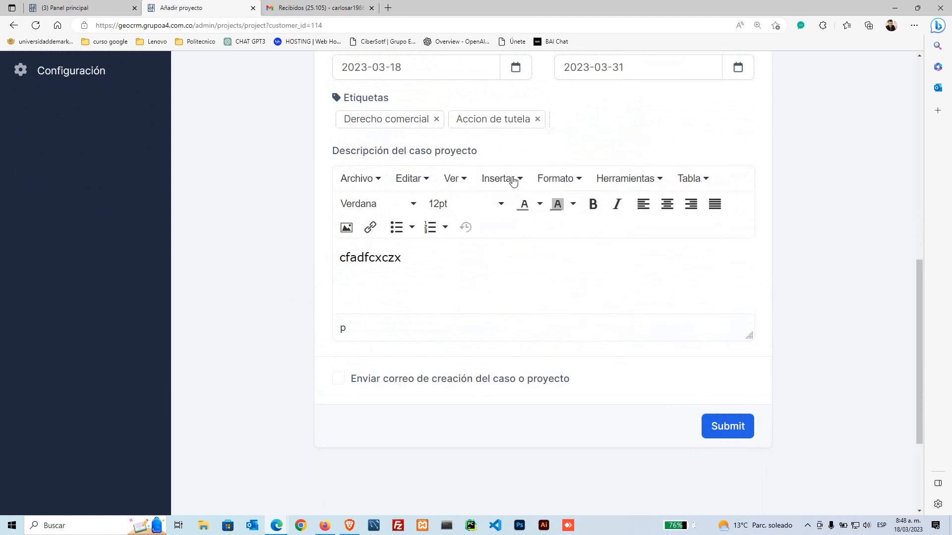
# Step: Append 'dfadfasa' to the case description so it reads 'cfadfcxczx dfadfasa'
pyautogui.click(441, 270)
pyautogui.write('dfadfasa')
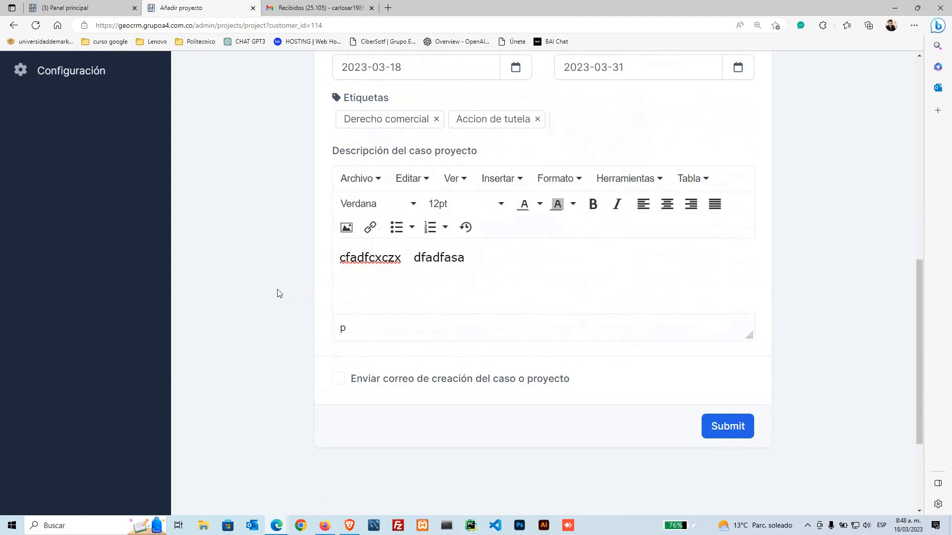
pyautogui.scroll(1, 285, 286)
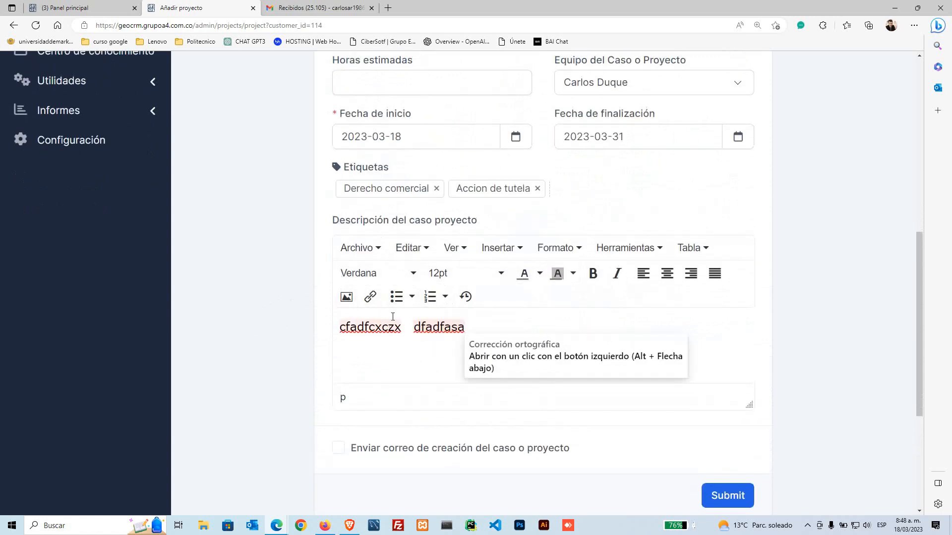
pyautogui.scroll(-1, 508, 346)
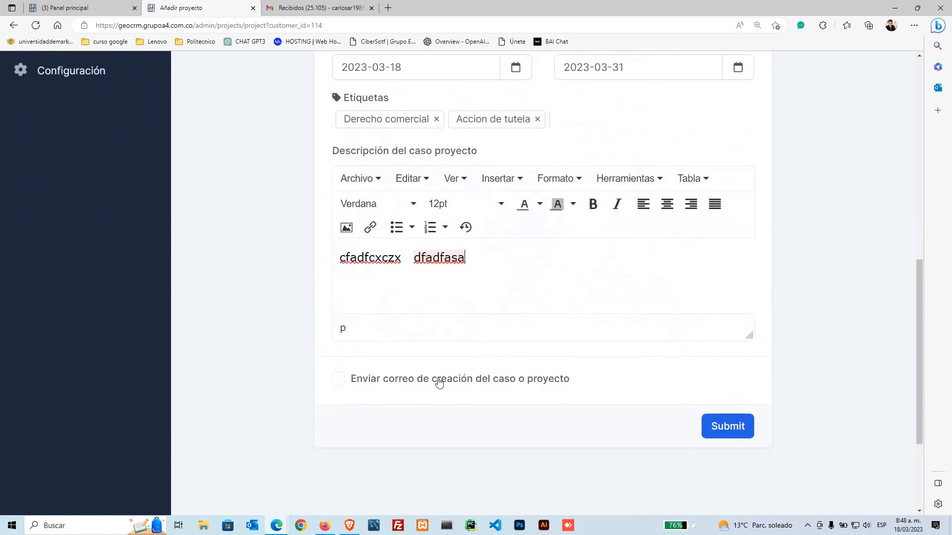
# Step: Tick 'Enviar correo de creación del caso o proyecto' and zoom the page out
pyautogui.click(339, 380)
pyautogui.scroll(8, 523, 394)
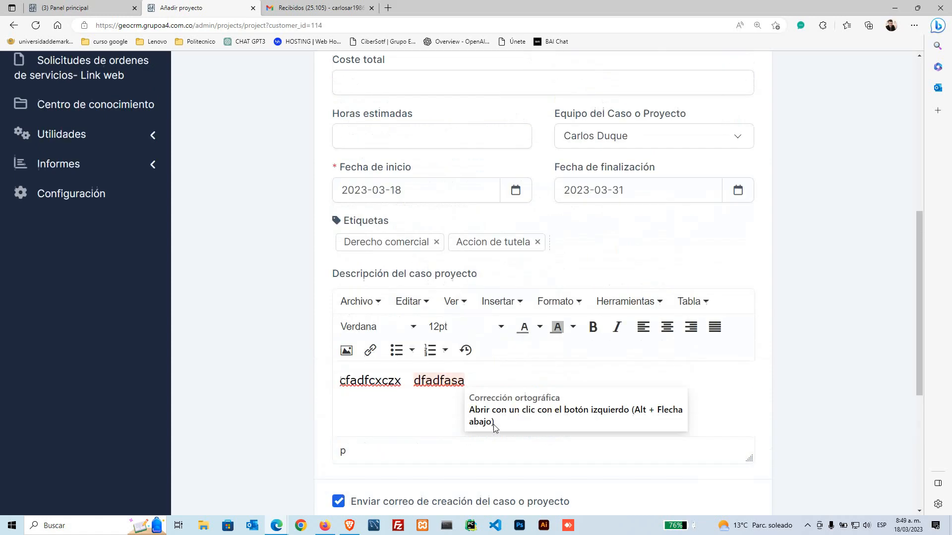
pyautogui.hotkey('ctrl', '-')
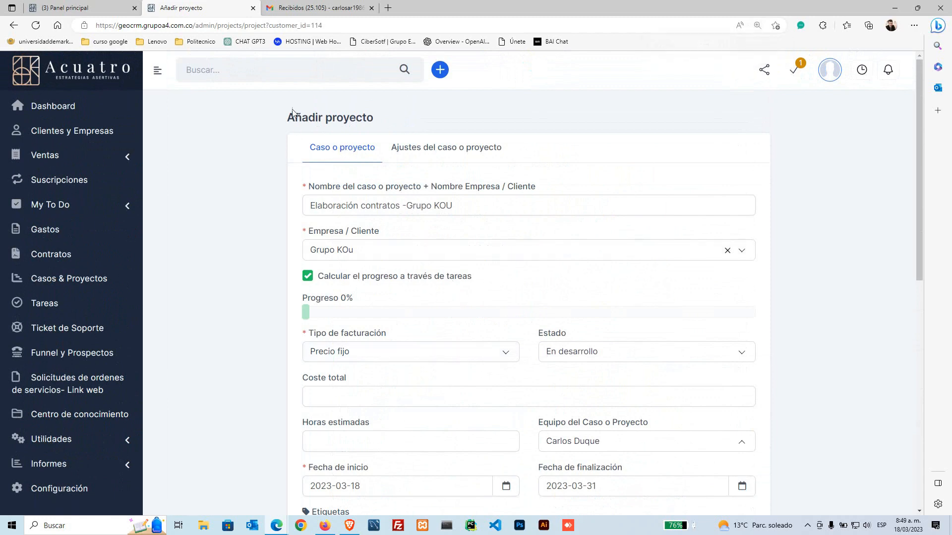
pyautogui.moveTo(288, 117); pyautogui.dragTo(350, 117)
# Step: Review the 'Ajustes del caso o proyecto' permissions and the 'Enviar notificaciones de contactos' choices, leaving both unchanged
pyautogui.click(445, 151)
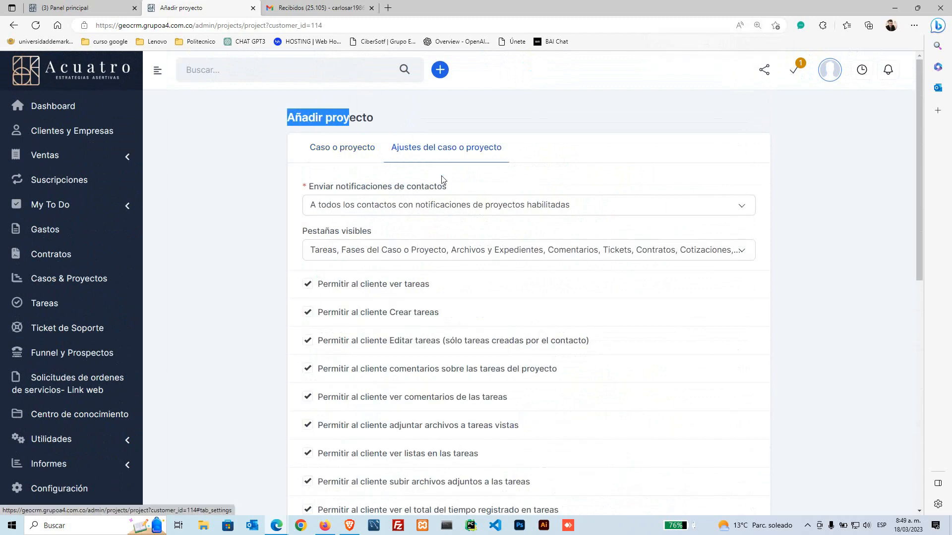
pyautogui.scroll(-8, 425, 388)
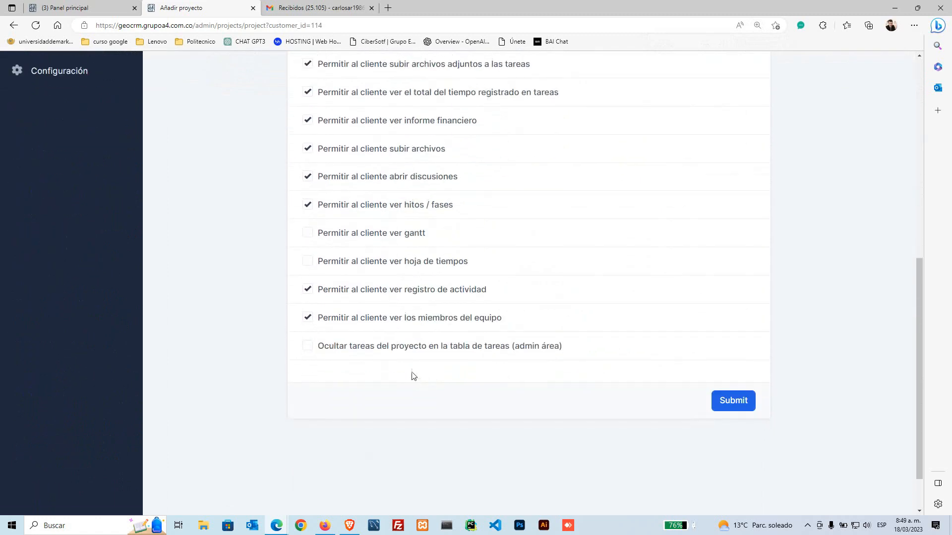
pyautogui.scroll(1, 411, 373)
pyautogui.scroll(3, 411, 372)
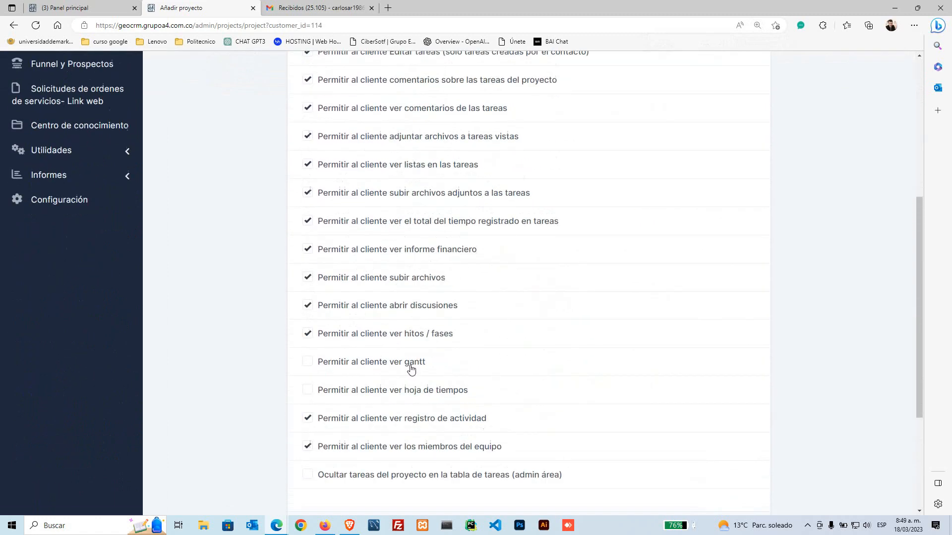
pyautogui.scroll(1, 410, 368)
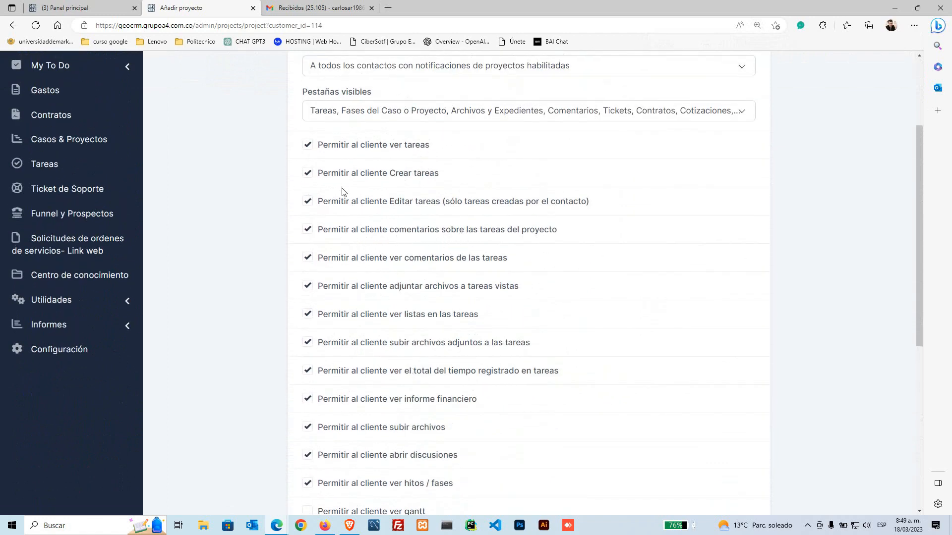
pyautogui.scroll(-3, 456, 419)
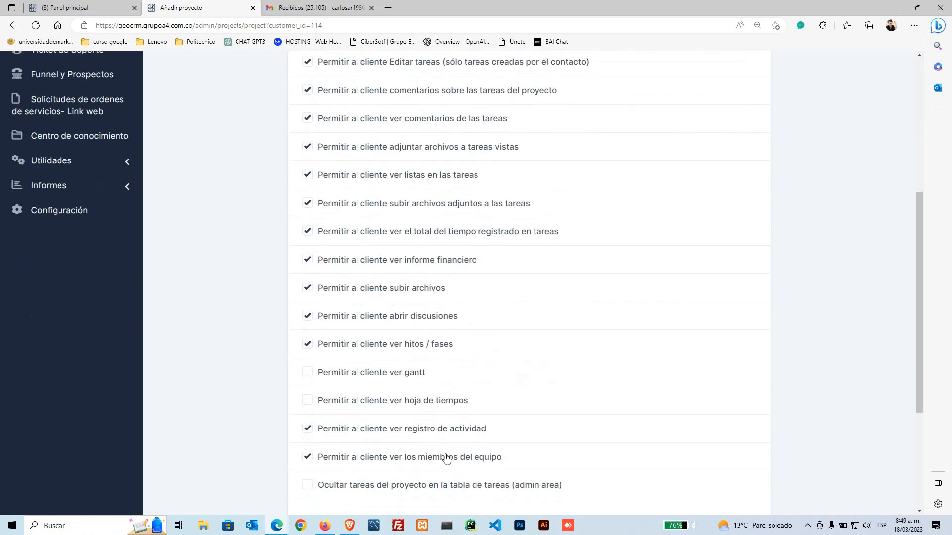
pyautogui.scroll(-2, 446, 459)
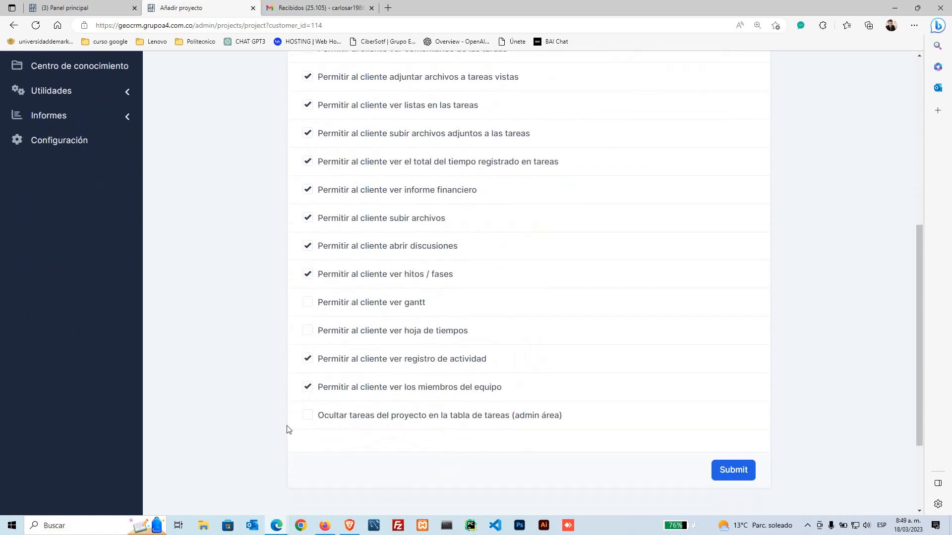
pyautogui.scroll(8, 287, 429)
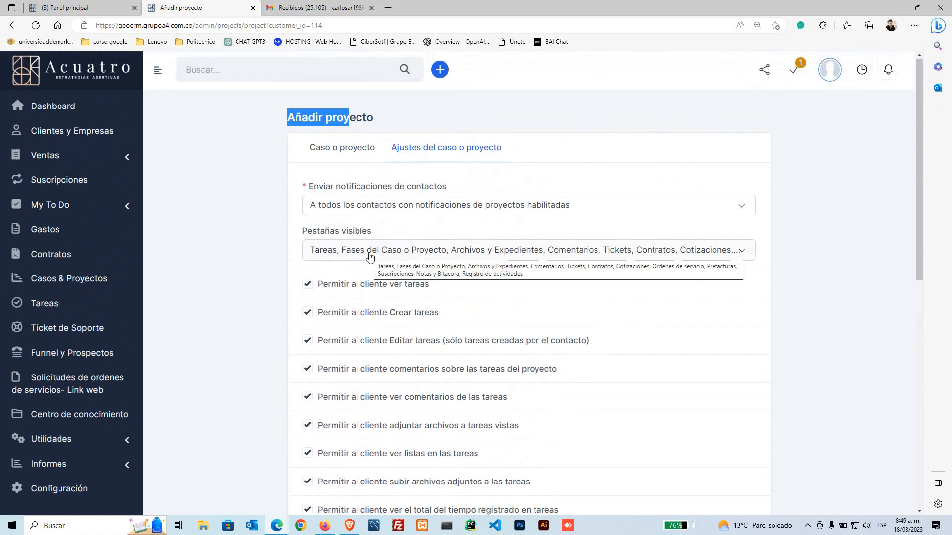
pyautogui.click(348, 206)
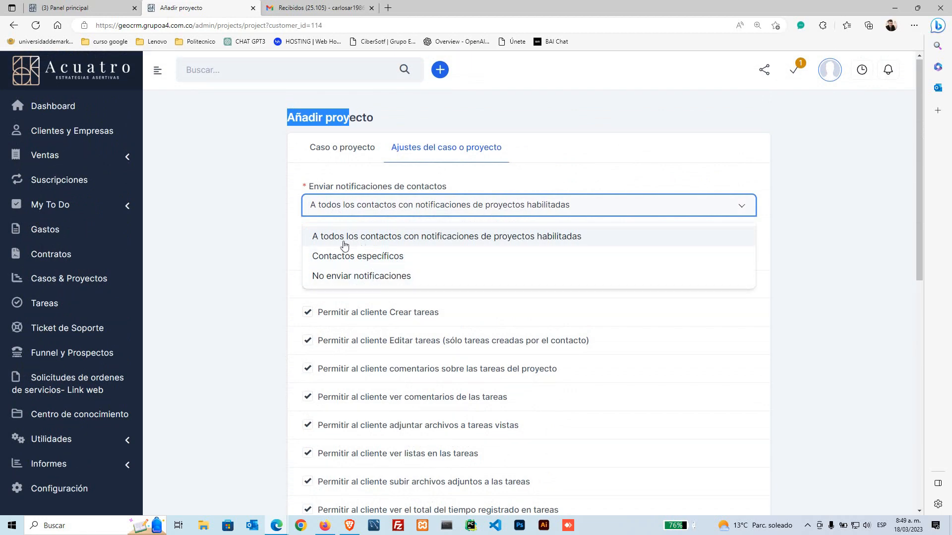
pyautogui.click(235, 238)
# Step: Go back to 'Caso o proyecto' and submit the form, saving the case as #28
pyautogui.click(329, 157)
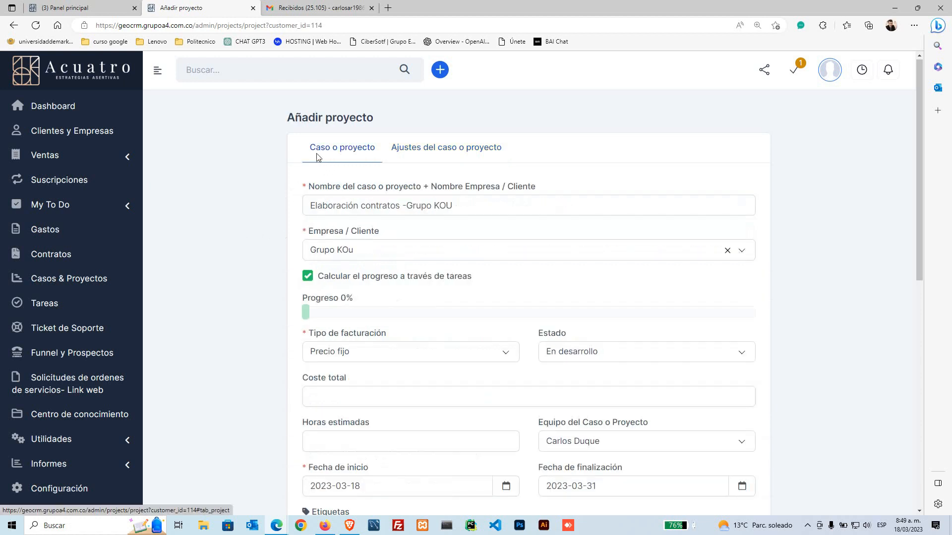
pyautogui.scroll(-10, 248, 296)
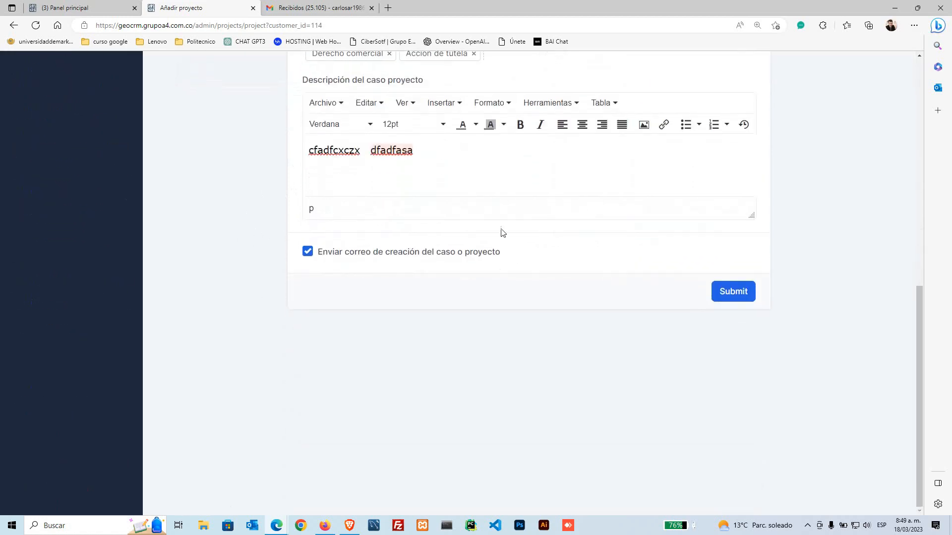
pyautogui.scroll(1, 545, 389)
pyautogui.click(722, 361)
pyautogui.scroll(7, 523, 392)
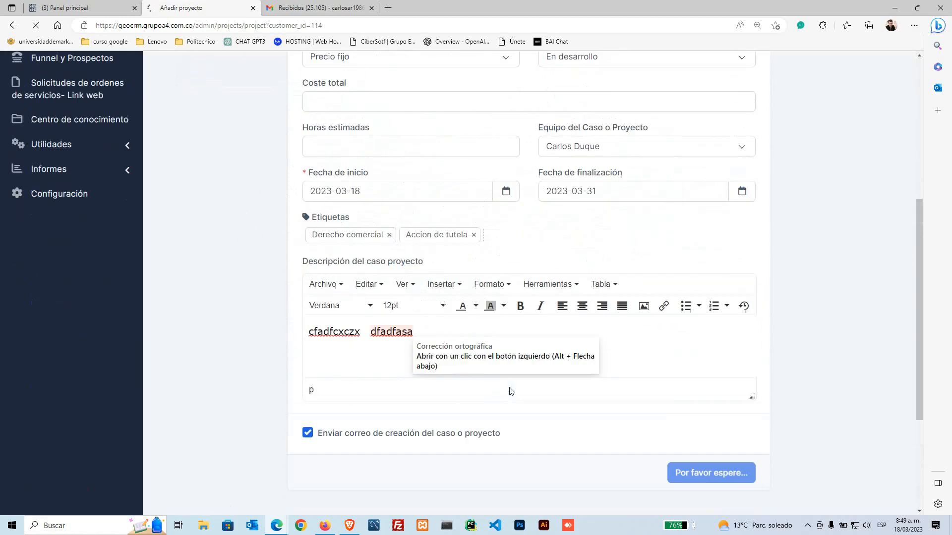
pyautogui.scroll(1, 523, 394)
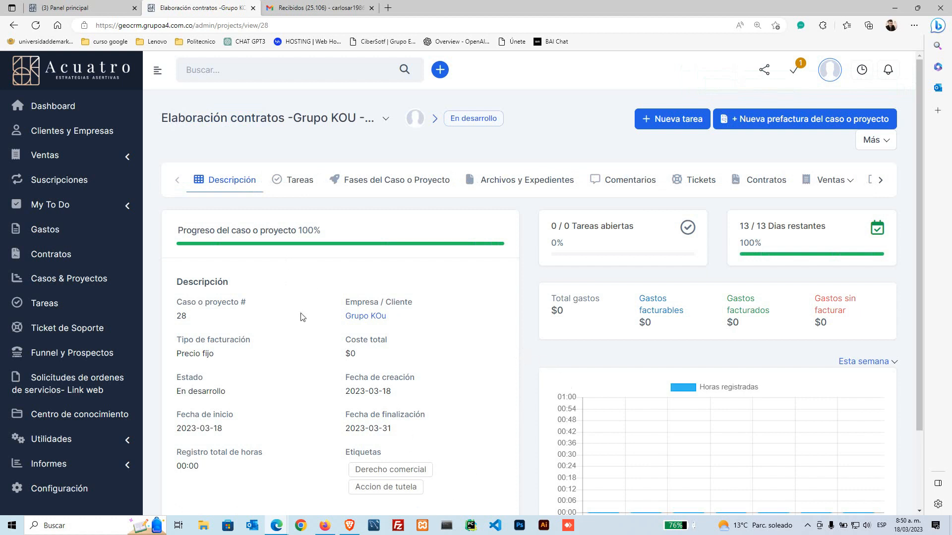
# Step: Open the 'Nuevo proyecto creado' notification email in the Gmail inbox
pyautogui.click(295, 6)
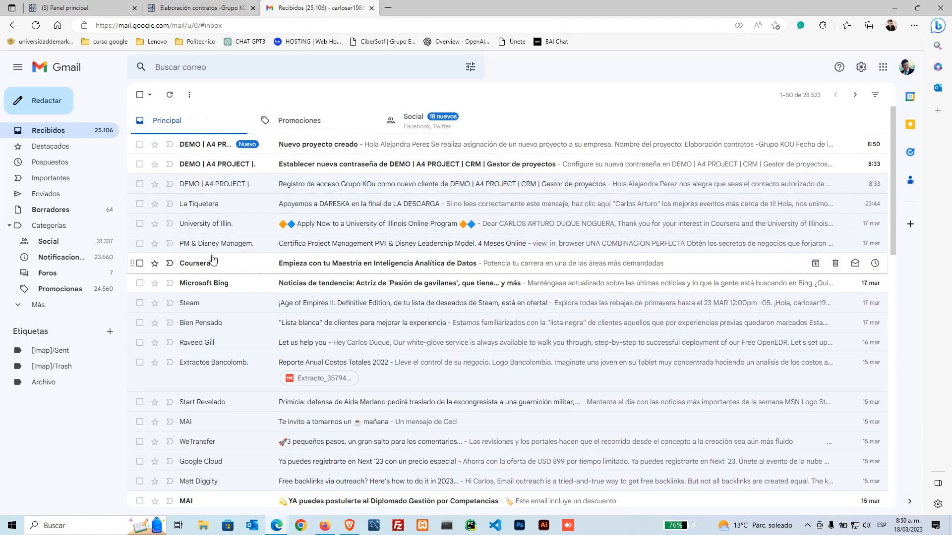
pyautogui.moveTo(196, 264)
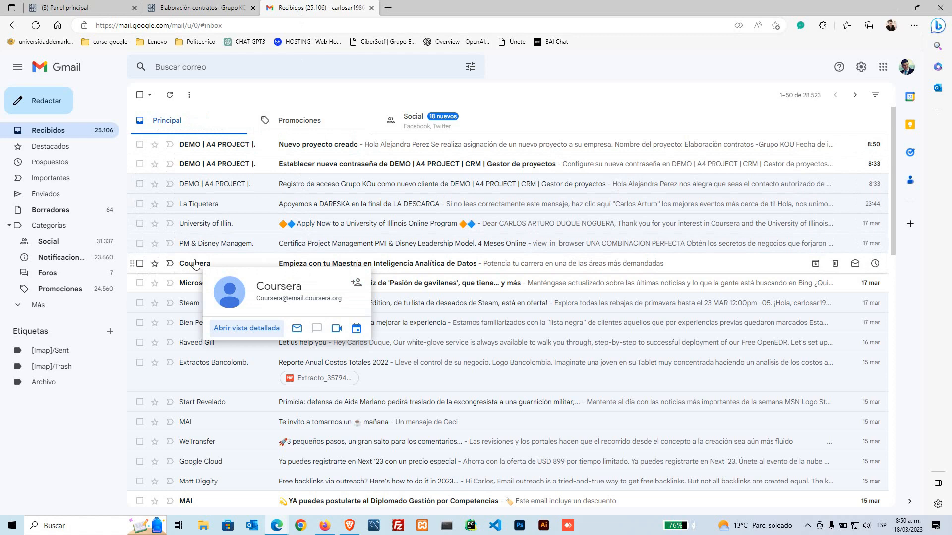
pyautogui.click(227, 146)
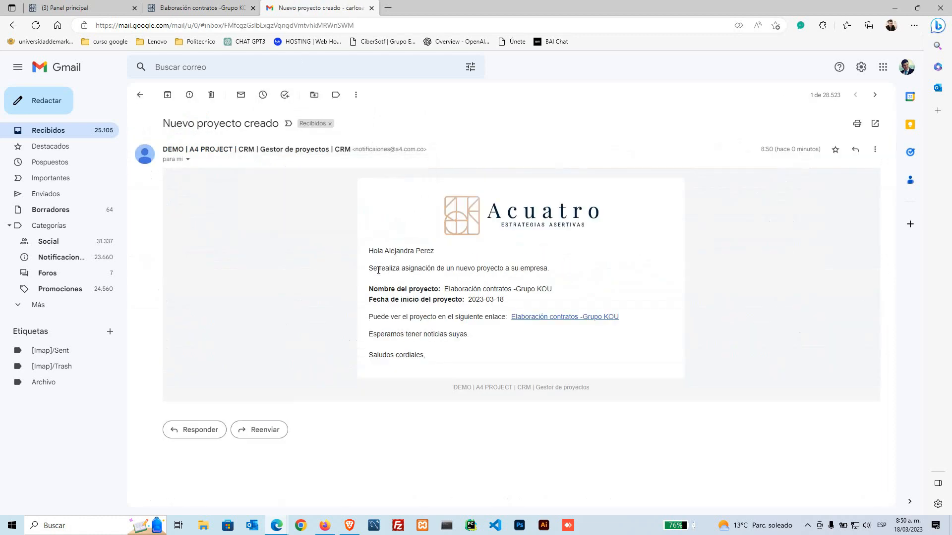
# Step: Read the email's greeting and project start date, then return to case #28 in the CRM
pyautogui.moveTo(626, 258); pyautogui.dragTo(427, 201)
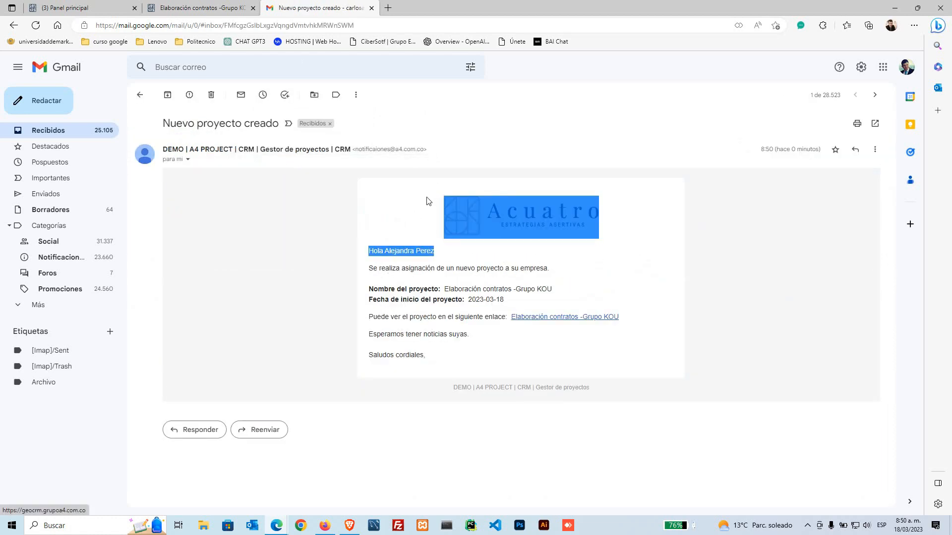
pyautogui.click(381, 237)
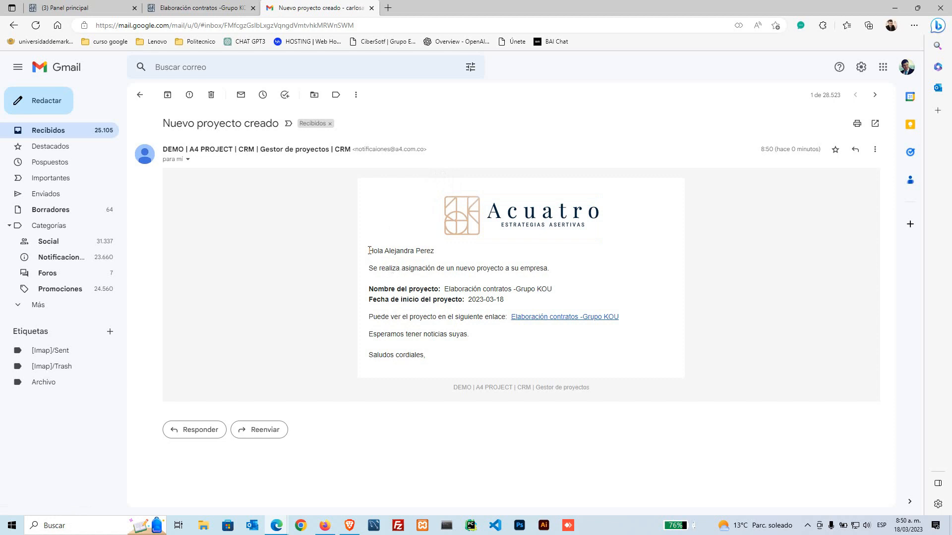
pyautogui.moveTo(369, 250); pyautogui.dragTo(427, 261)
pyautogui.click(384, 253)
pyautogui.click(403, 284)
pyautogui.moveTo(480, 302); pyautogui.dragTo(486, 302)
pyautogui.click(202, 8)
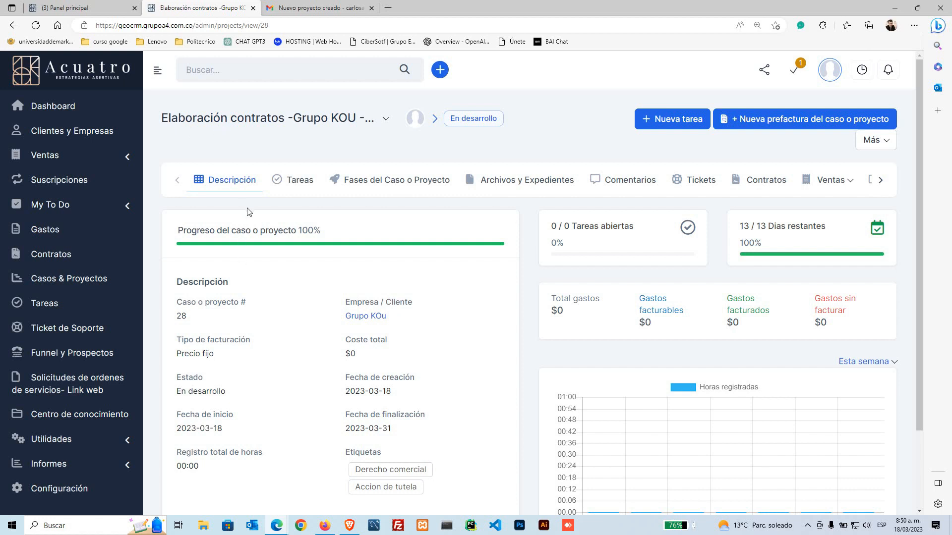
# Step: Browse case #28's Tareas, Fases, Archivos, Comentarios, Tickets, Contratos and Ventas sections, ending on Notas y Bitacora
pyautogui.click(293, 185)
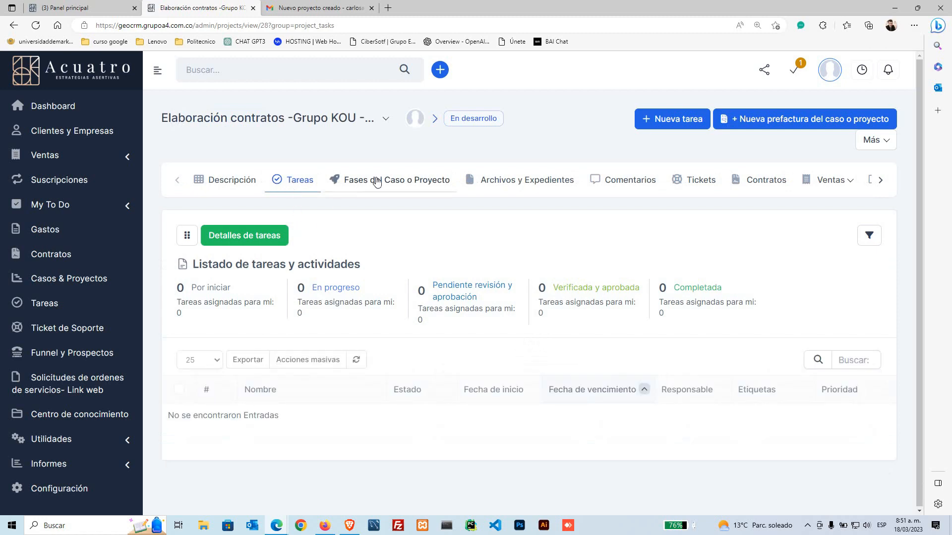
pyautogui.click(377, 181)
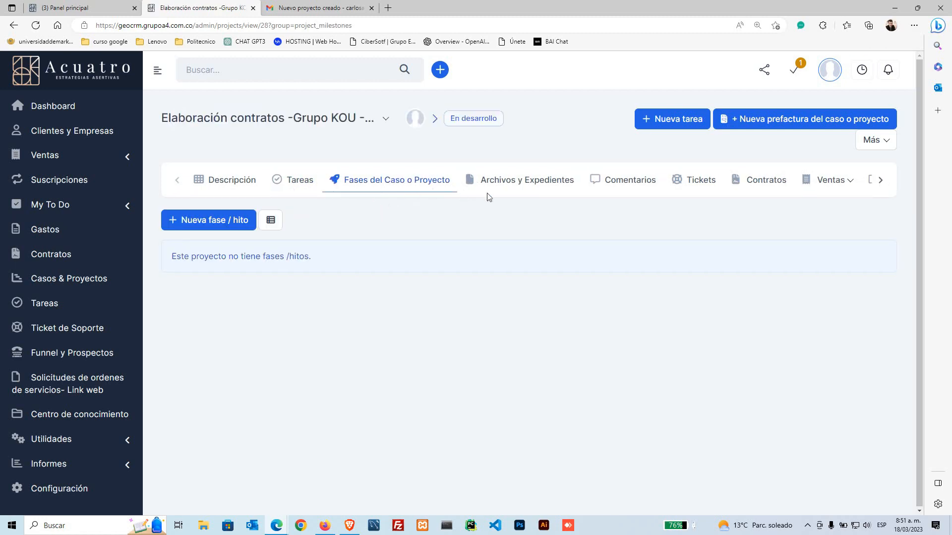
pyautogui.click(497, 186)
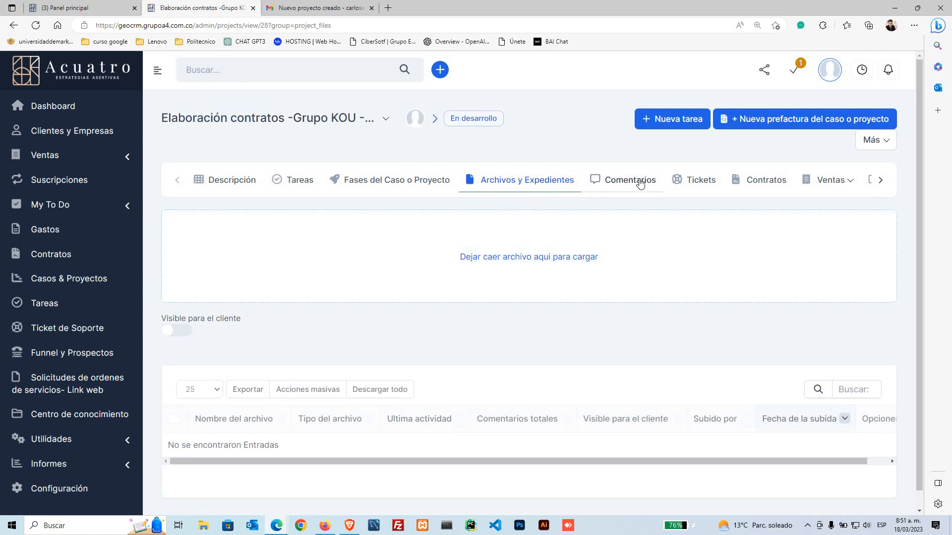
pyautogui.click(635, 183)
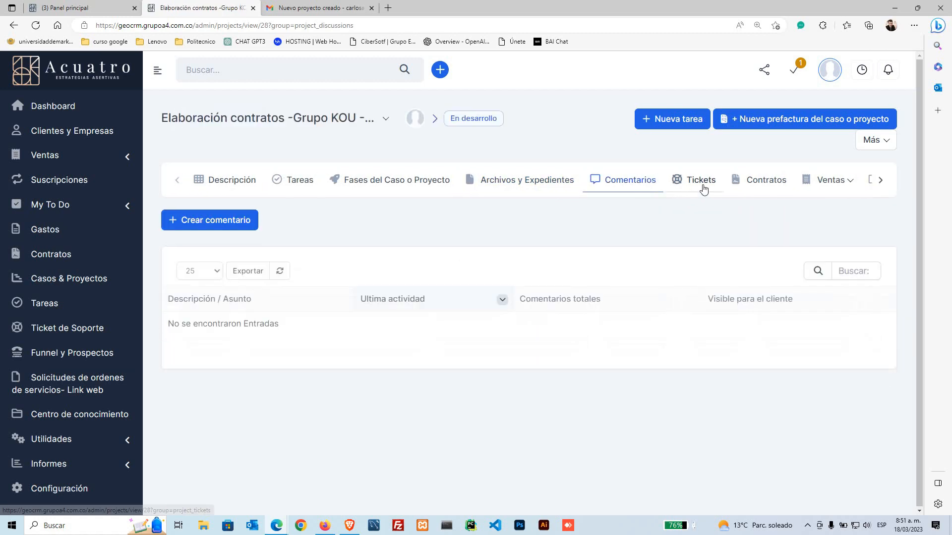
pyautogui.click(701, 188)
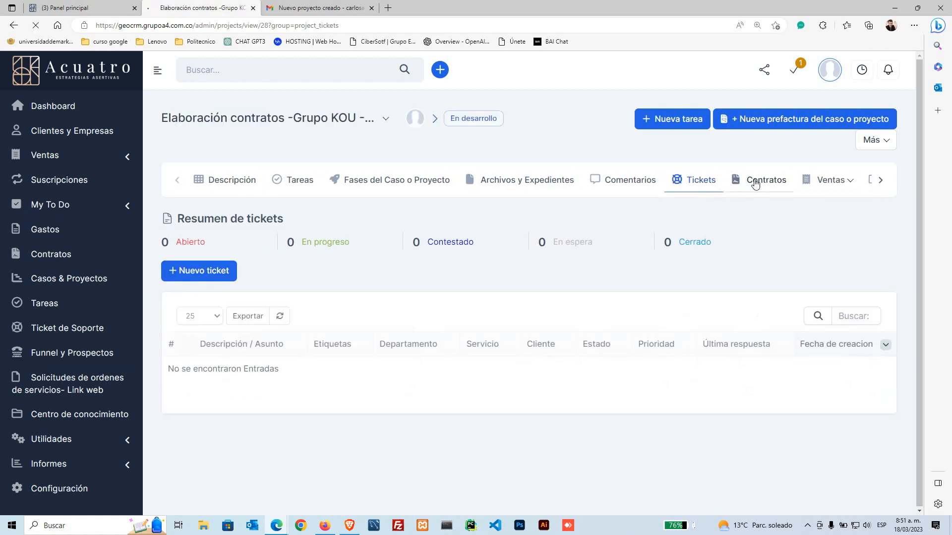
pyautogui.click(755, 185)
pyautogui.click(881, 180)
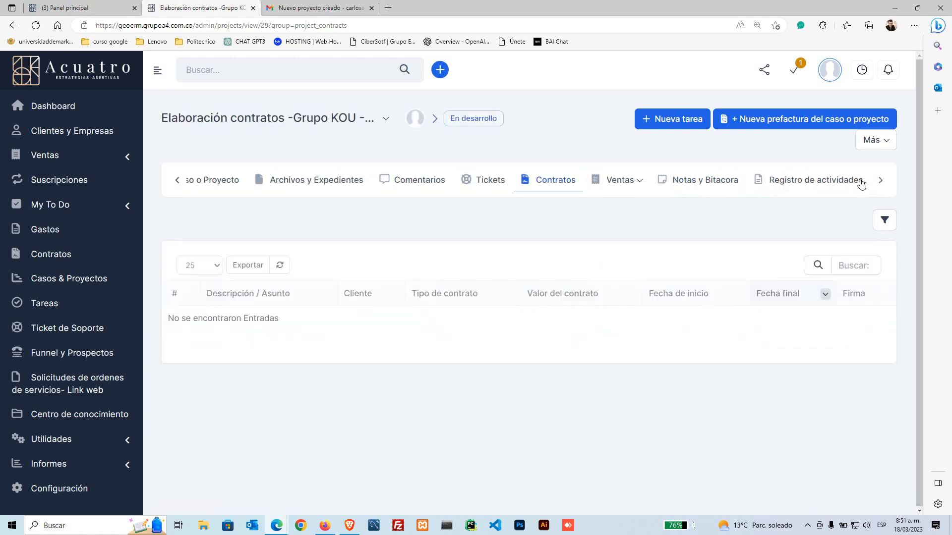
pyautogui.click(638, 185)
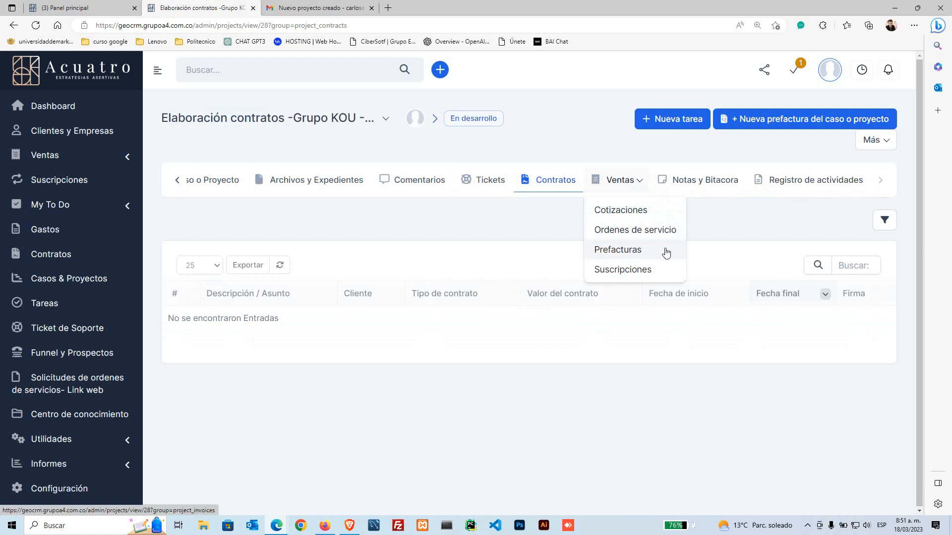
pyautogui.click(708, 182)
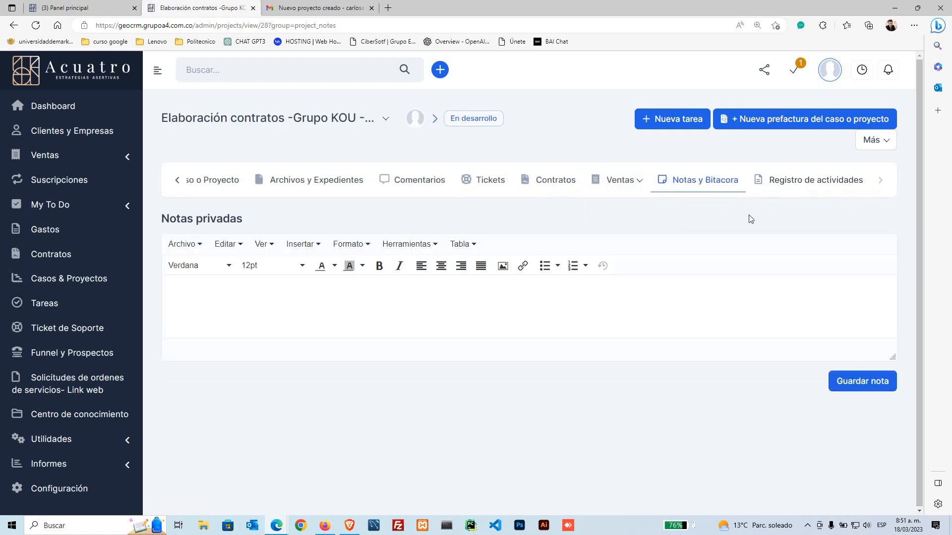
# Step: Review the Registro de actividades entries for 'Proyecto creado' and the member addition, then return to Descripción
pyautogui.click(817, 187)
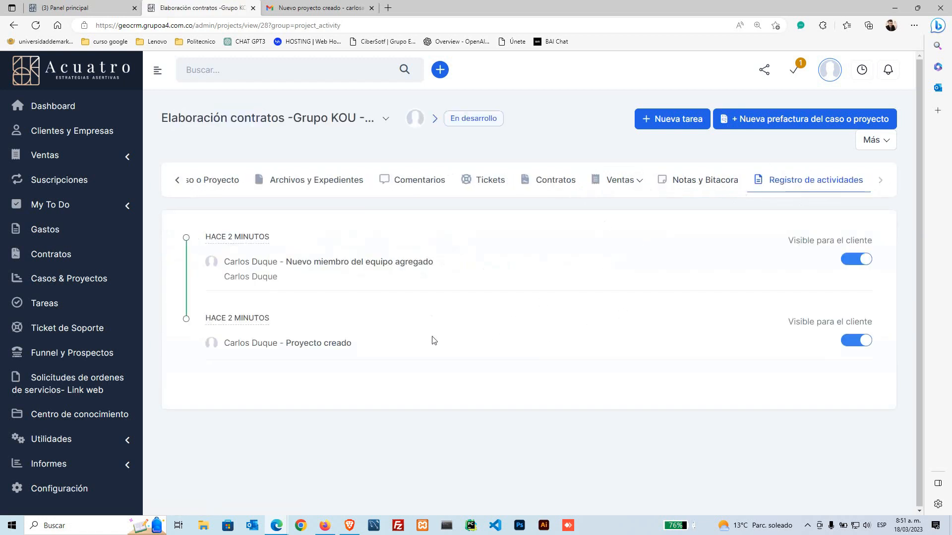
pyautogui.moveTo(361, 347); pyautogui.dragTo(318, 303)
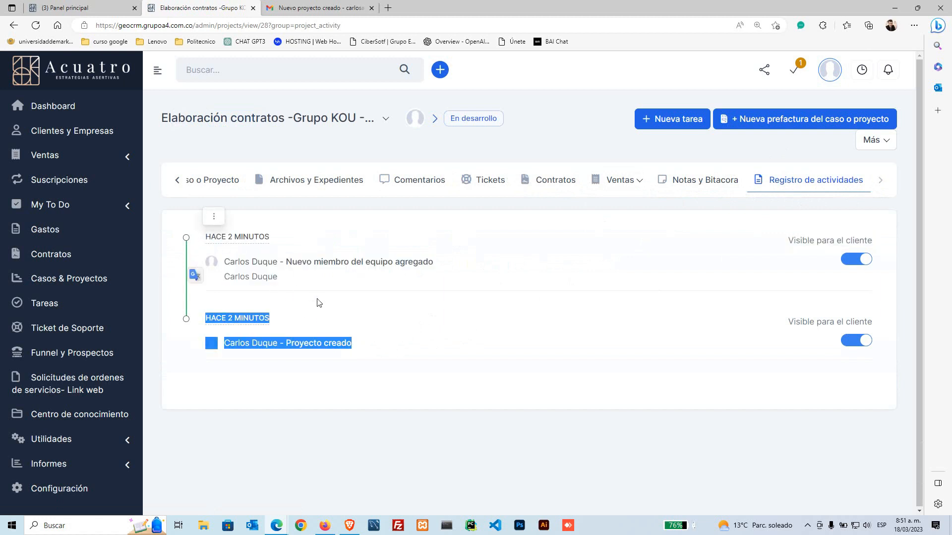
pyautogui.click(319, 303)
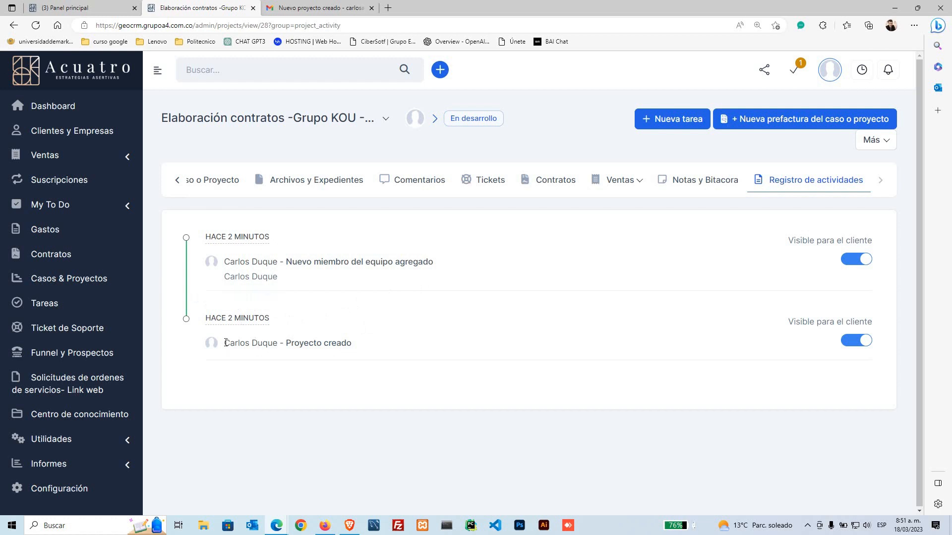
pyautogui.moveTo(226, 343); pyautogui.dragTo(341, 343)
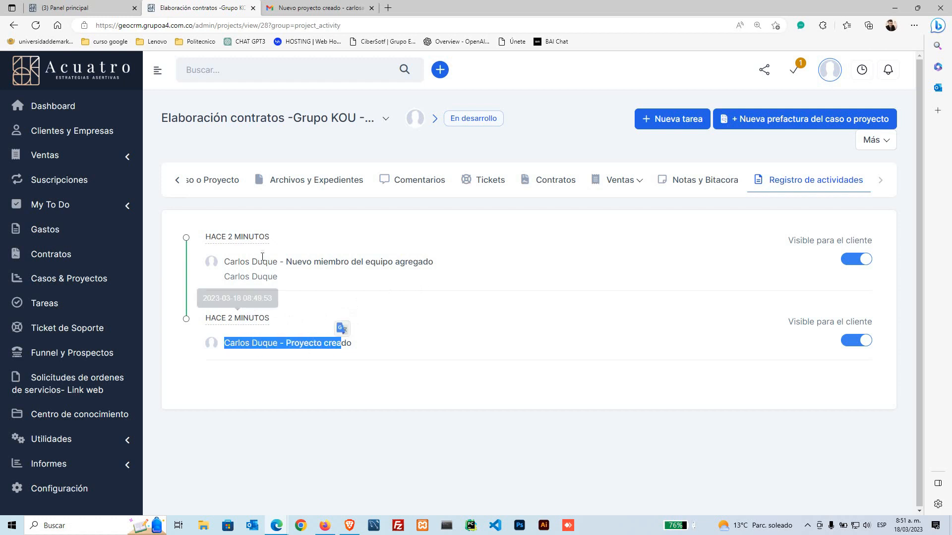
pyautogui.click(177, 181)
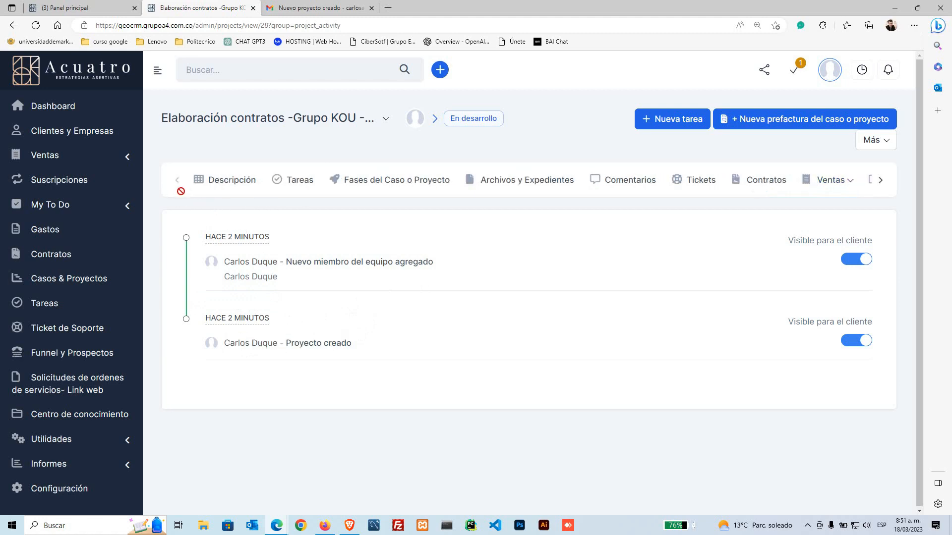
pyautogui.click(236, 187)
# Step: Scroll to the overview's details block and check the case number 28
pyautogui.scroll(-2, 334, 336)
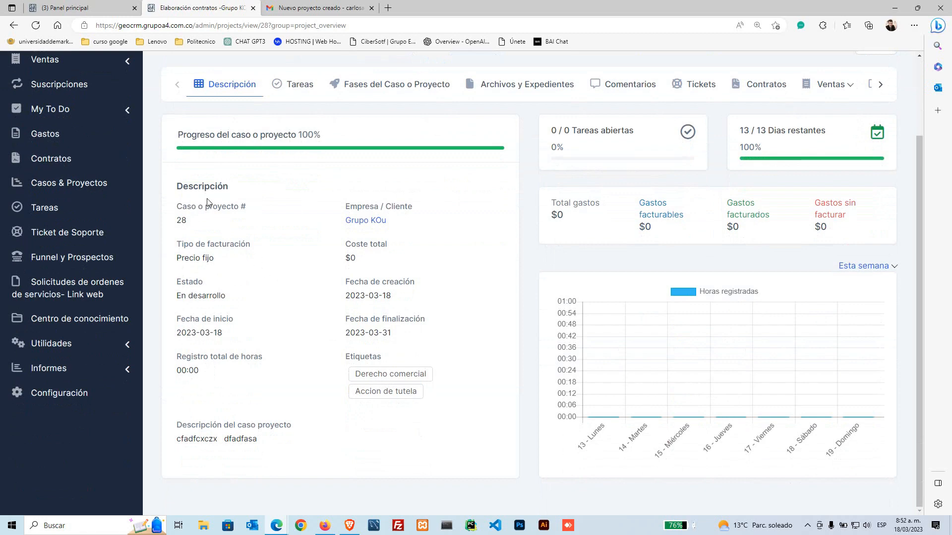
pyautogui.moveTo(184, 184); pyautogui.dragTo(442, 370)
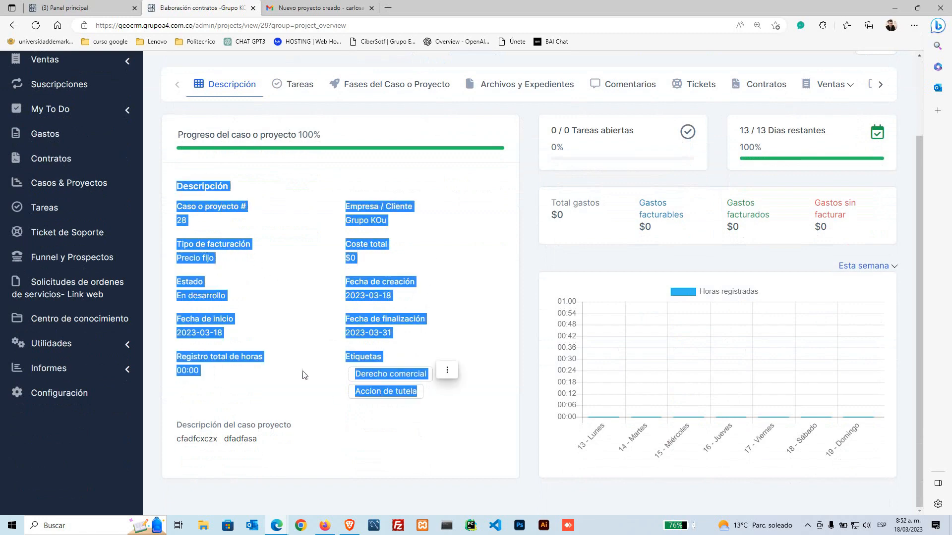
pyautogui.click(264, 270)
pyautogui.moveTo(187, 205)
pyautogui.mouseDown()
pyautogui.moveTo(234, 207)
pyautogui.moveTo(182, 220)
pyautogui.mouseUp()
pyautogui.click(337, 198)
pyautogui.moveTo(357, 202); pyautogui.dragTo(413, 207)
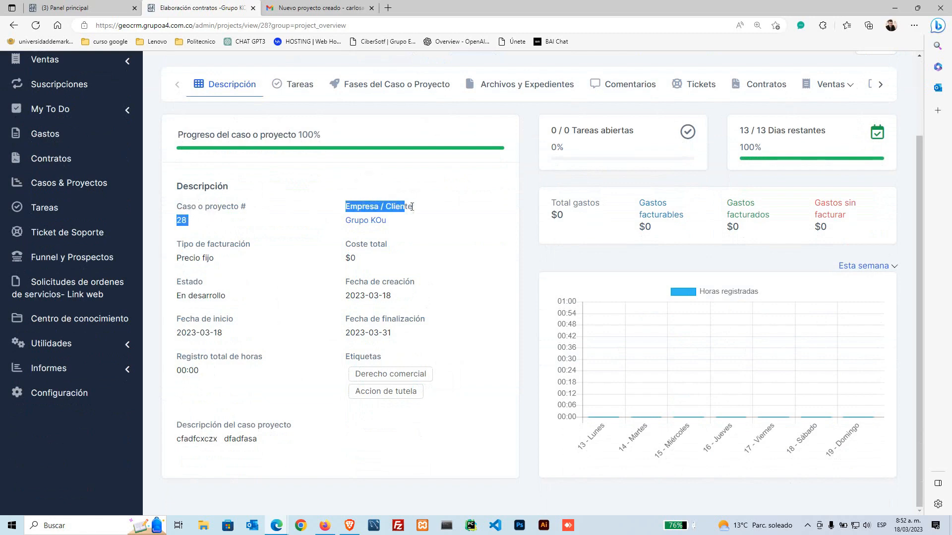
# Step: Check the billing type, creation and start dates, description, total hours and tags, then scroll back up
pyautogui.moveTo(207, 246); pyautogui.dragTo(244, 249)
pyautogui.click(206, 259)
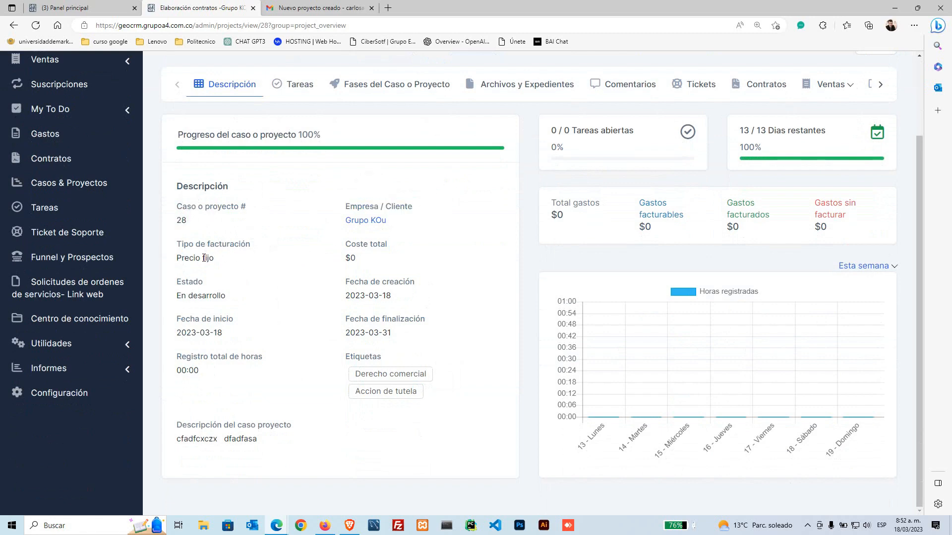
pyautogui.moveTo(346, 281); pyautogui.dragTo(376, 282)
pyautogui.moveTo(195, 321); pyautogui.dragTo(233, 321)
pyautogui.moveTo(209, 440); pyautogui.dragTo(269, 443)
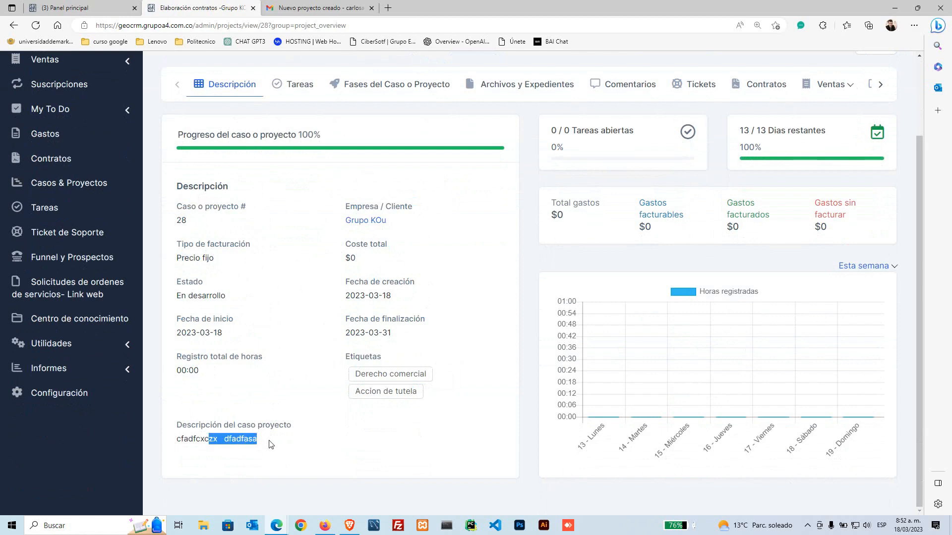
pyautogui.click(326, 355)
pyautogui.moveTo(328, 358); pyautogui.dragTo(381, 358)
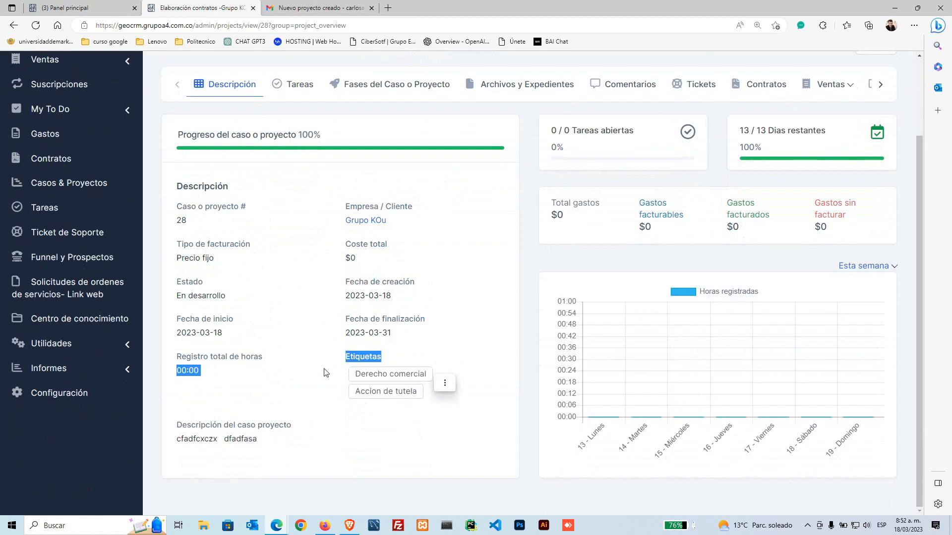
pyautogui.click(448, 368)
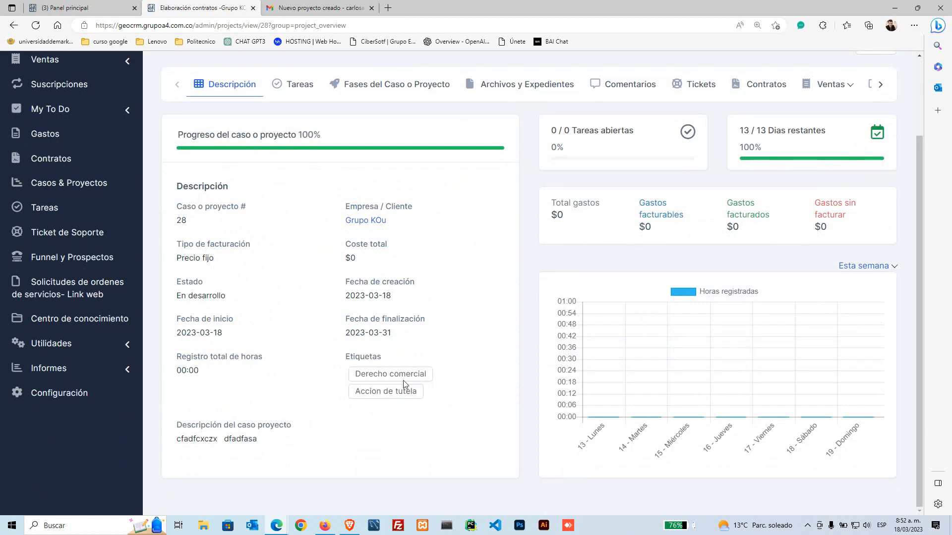
pyautogui.scroll(3, 404, 382)
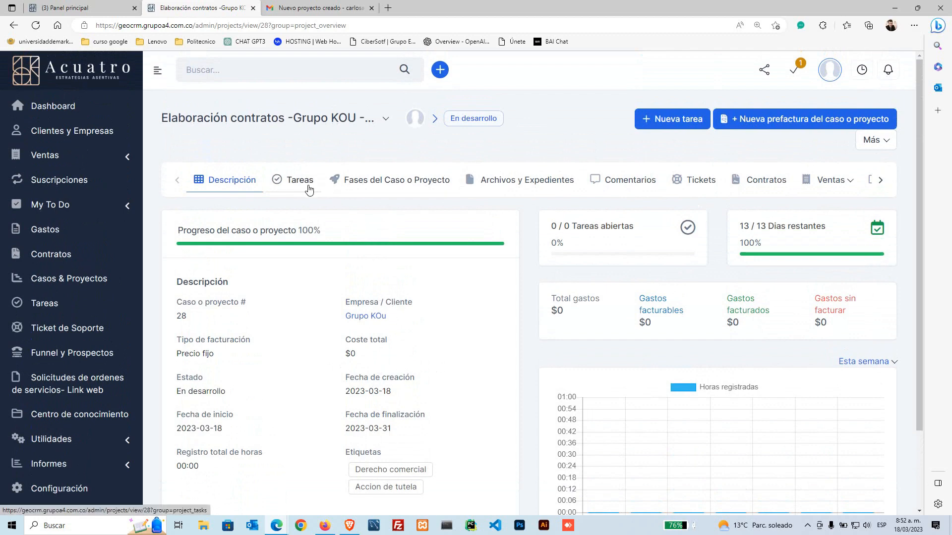
# Step: Open case #28's task list and start a new task in the 'Añadir tarea' form
pyautogui.click(301, 190)
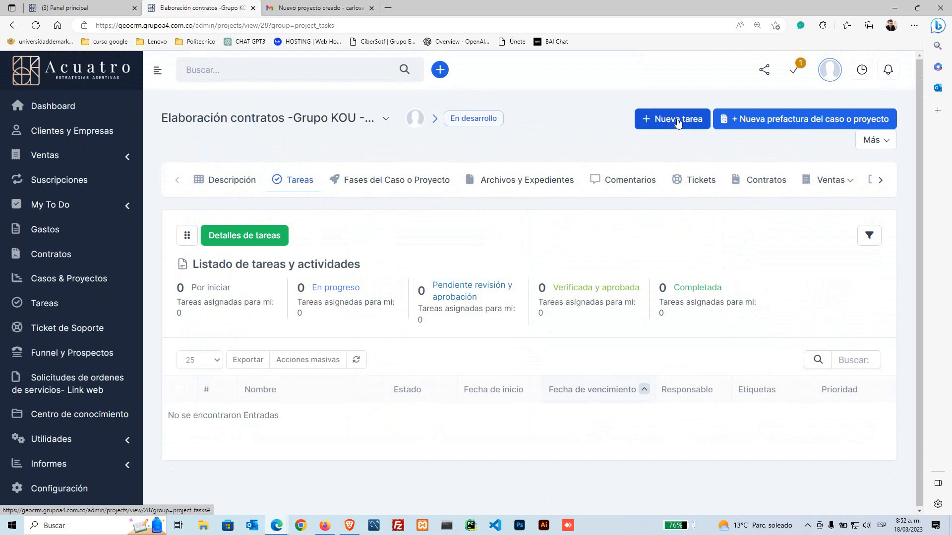
pyautogui.click(664, 124)
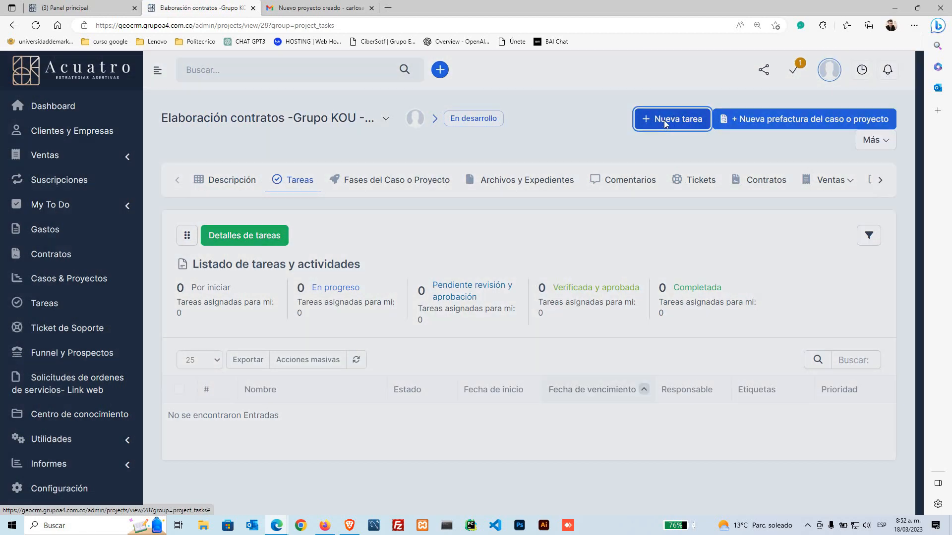
pyautogui.scroll(-2, 501, 370)
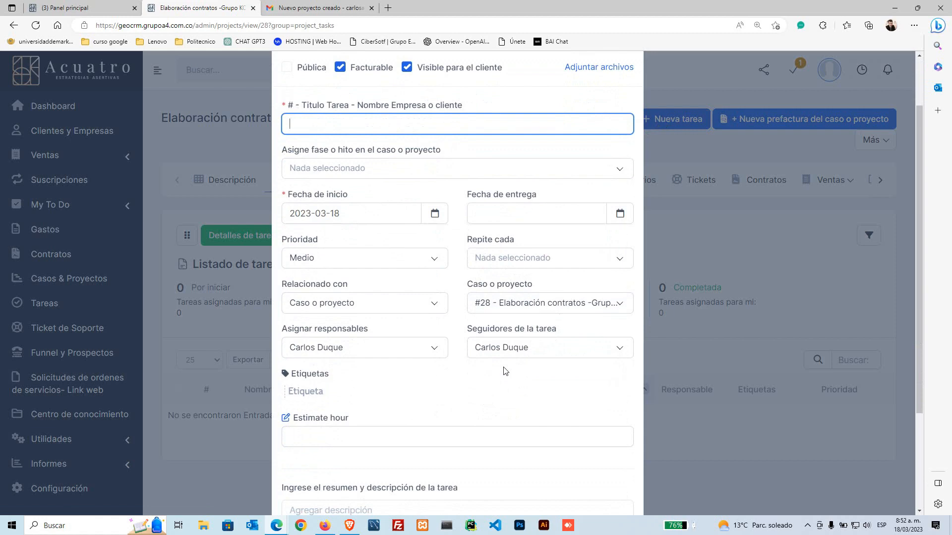
pyautogui.scroll(2, 595, 179)
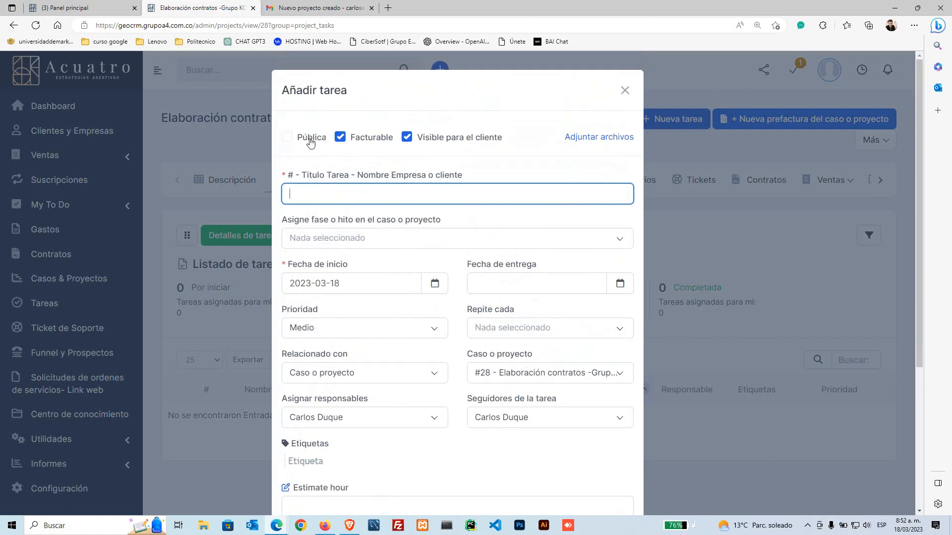
# Step: Leave the task neither Pública nor Facturable, keeping 'Visible para el cliente' ticked
pyautogui.click(288, 138)
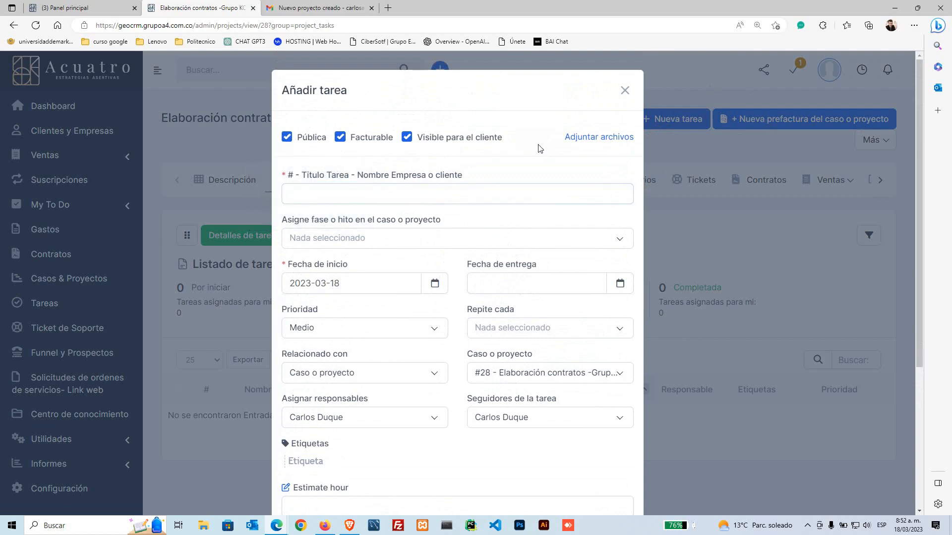
pyautogui.click(289, 139)
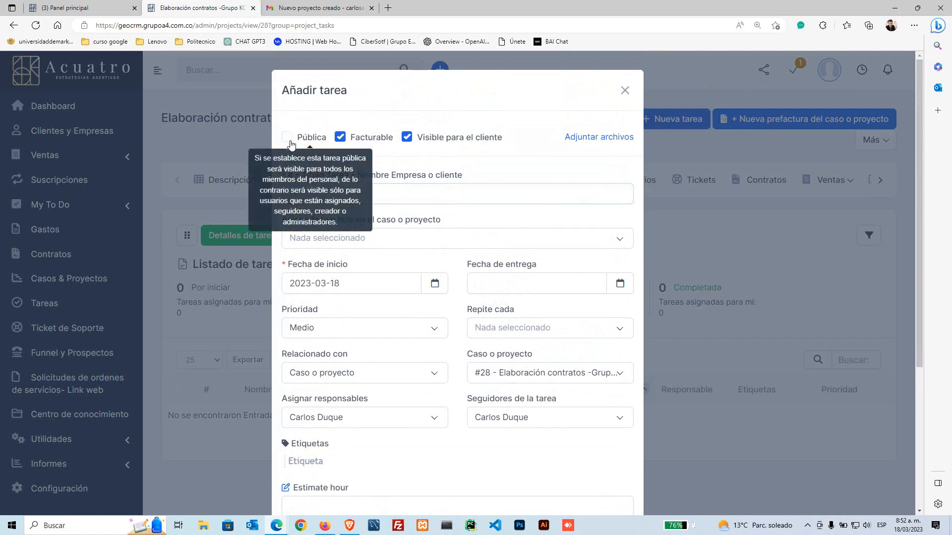
pyautogui.click(289, 140)
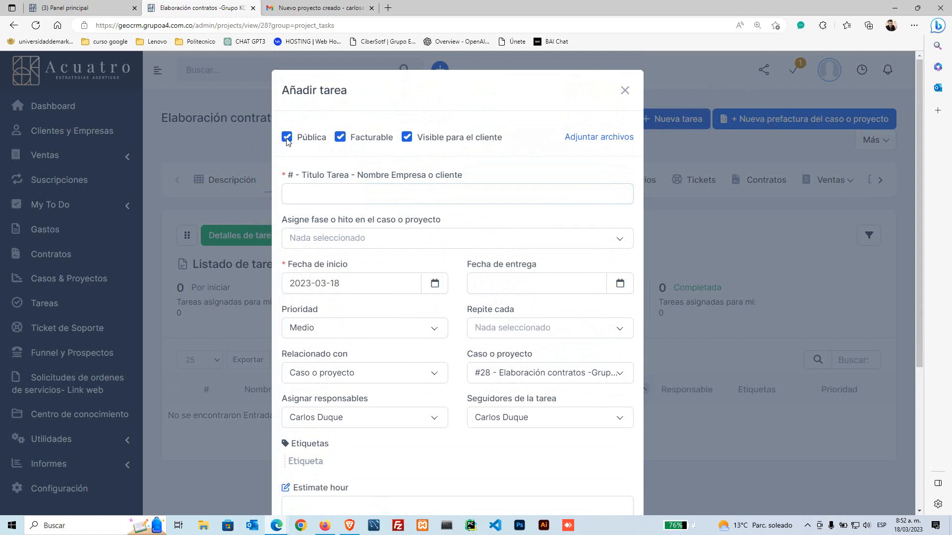
pyautogui.click(287, 138)
pyautogui.click(341, 138)
pyautogui.click(375, 192)
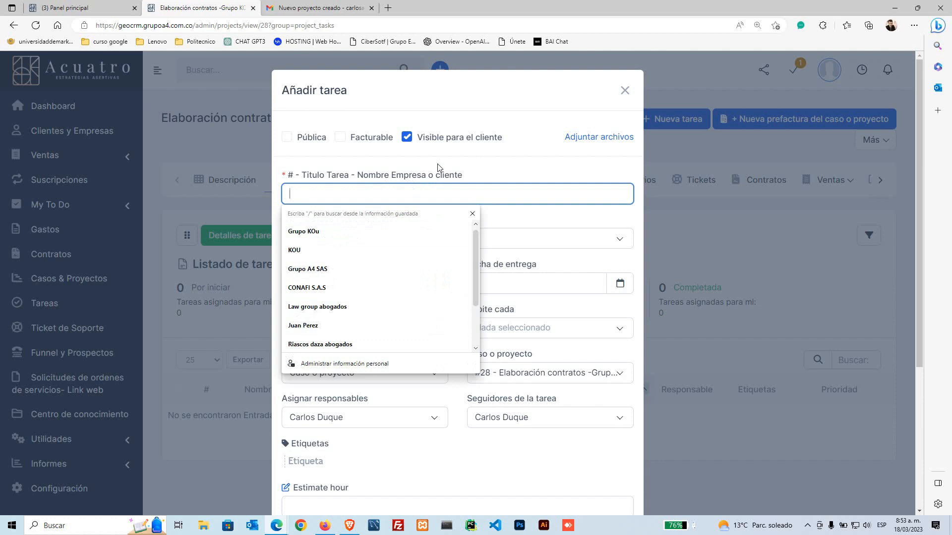
# Step: Enter 'Firma de contrato' as the Título Tarea using the browser's autofill suggestion for 'Firma'
pyautogui.write('F')
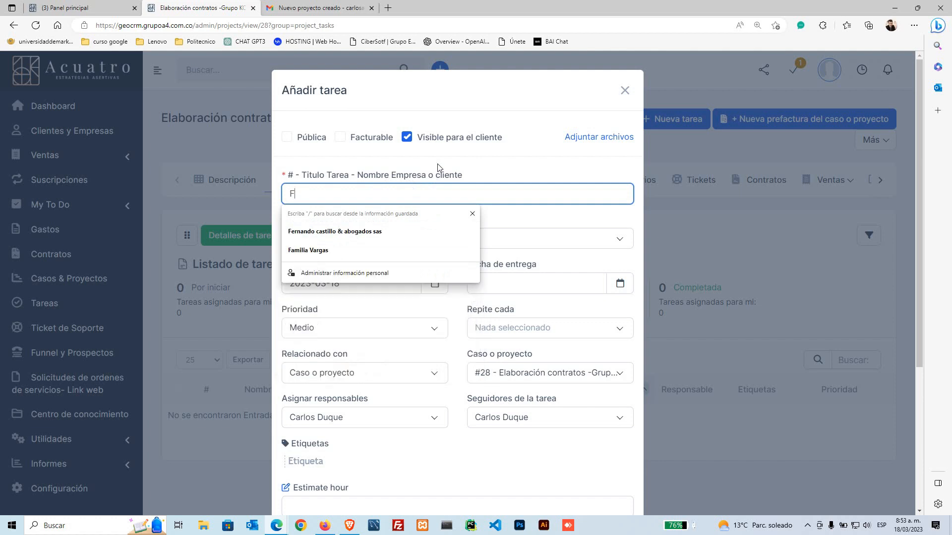
pyautogui.write('irma')
pyautogui.press('Down')
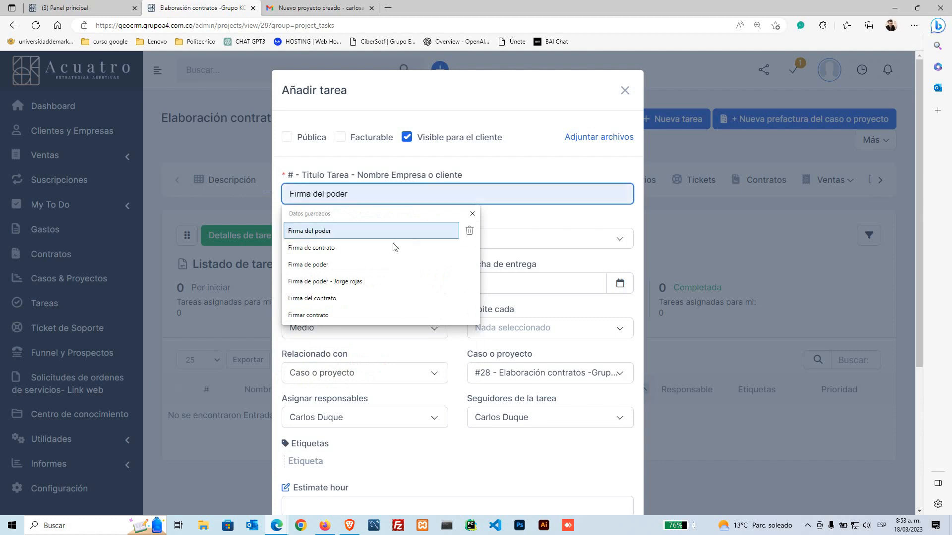
pyautogui.click(337, 248)
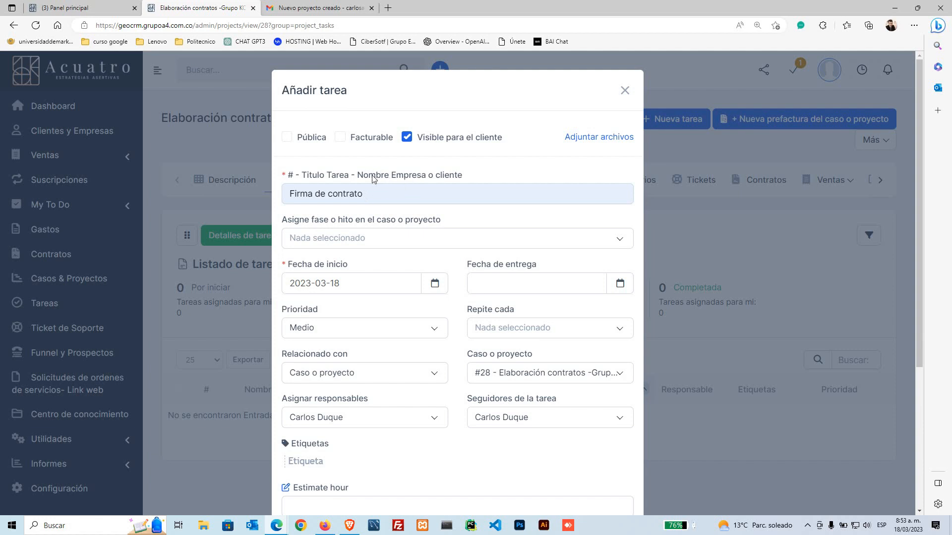
pyautogui.scroll(-1, 414, 218)
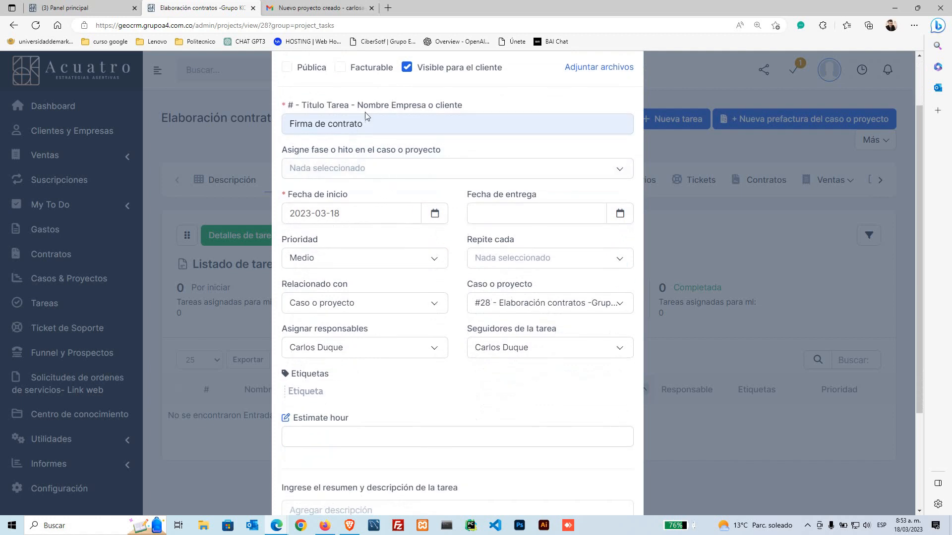
# Step: Pick the 20th as Fecha de entrega (2023-03-20) and choose Alto as the Prioridad
pyautogui.click(349, 209)
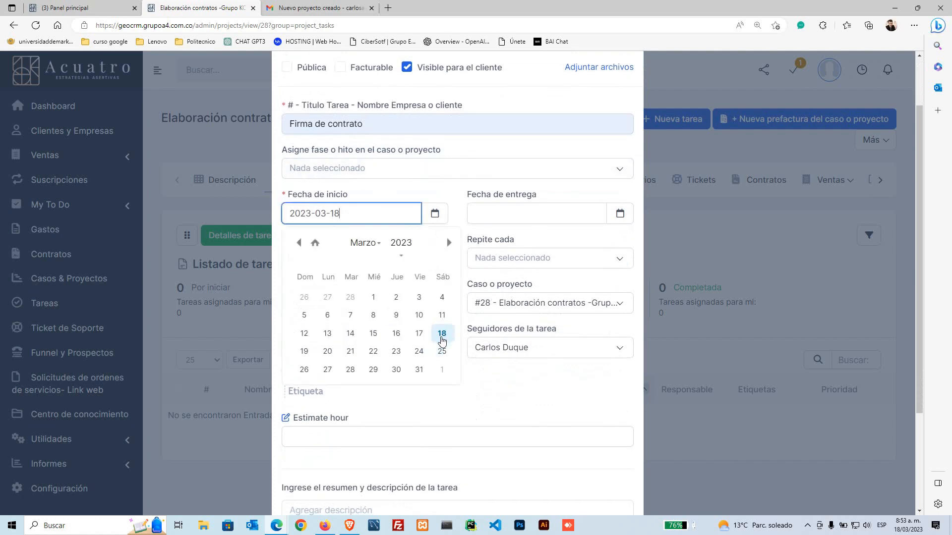
pyautogui.click(484, 219)
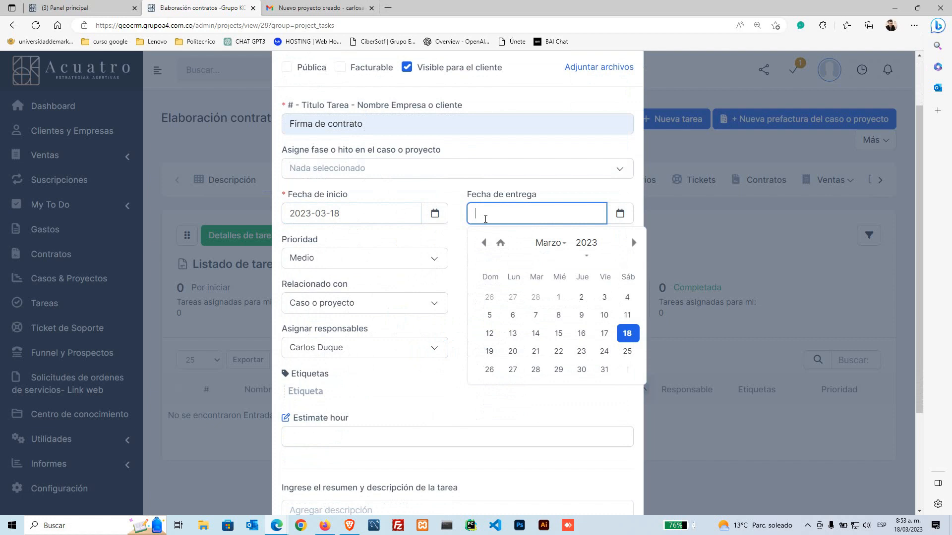
pyautogui.click(514, 352)
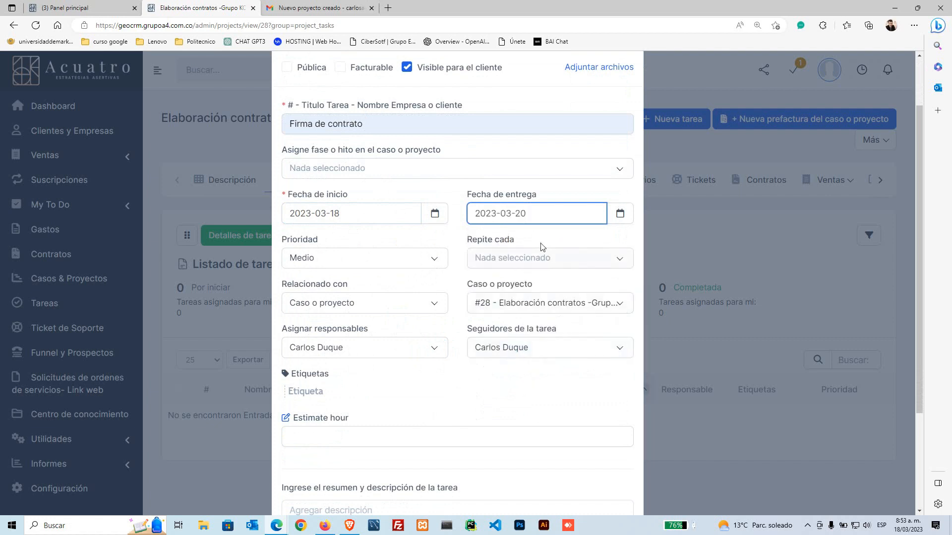
pyautogui.click(390, 263)
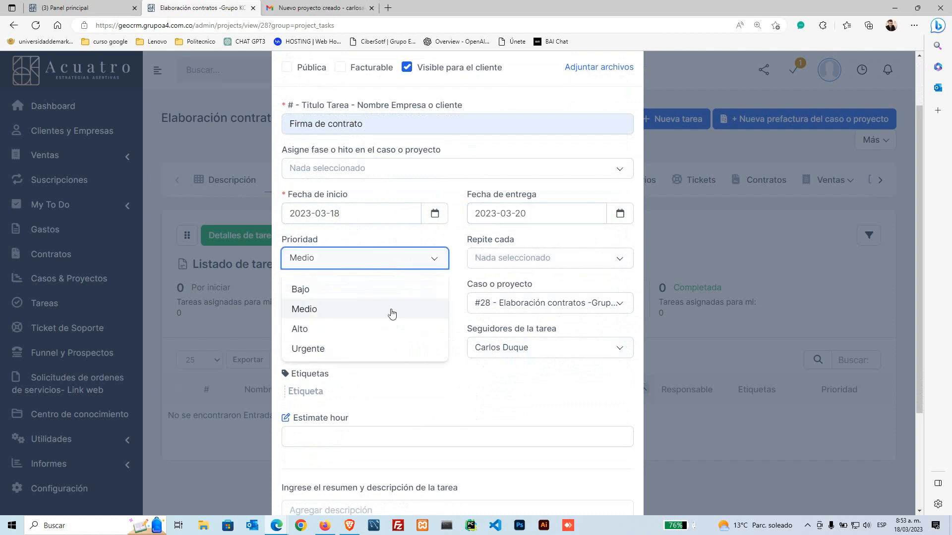
pyautogui.click(321, 337)
pyautogui.click(510, 258)
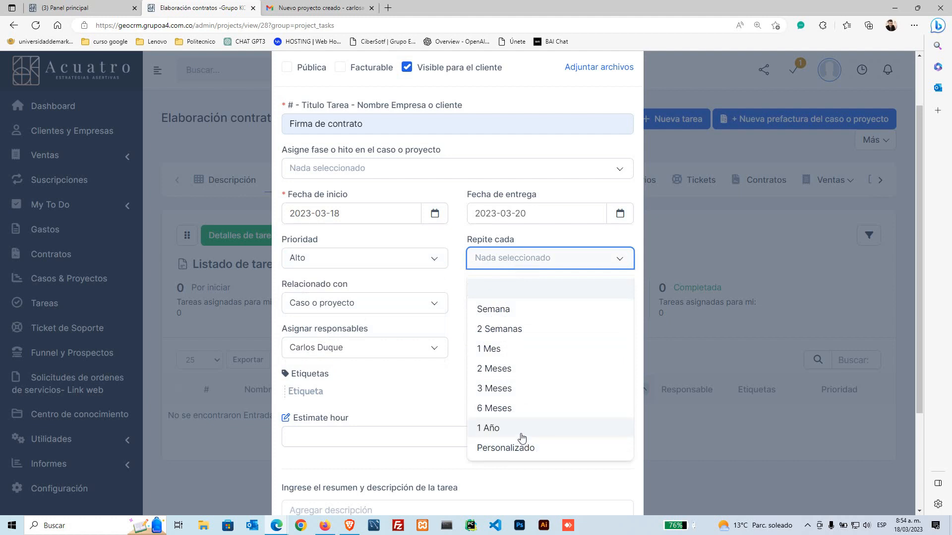
pyautogui.click(475, 241)
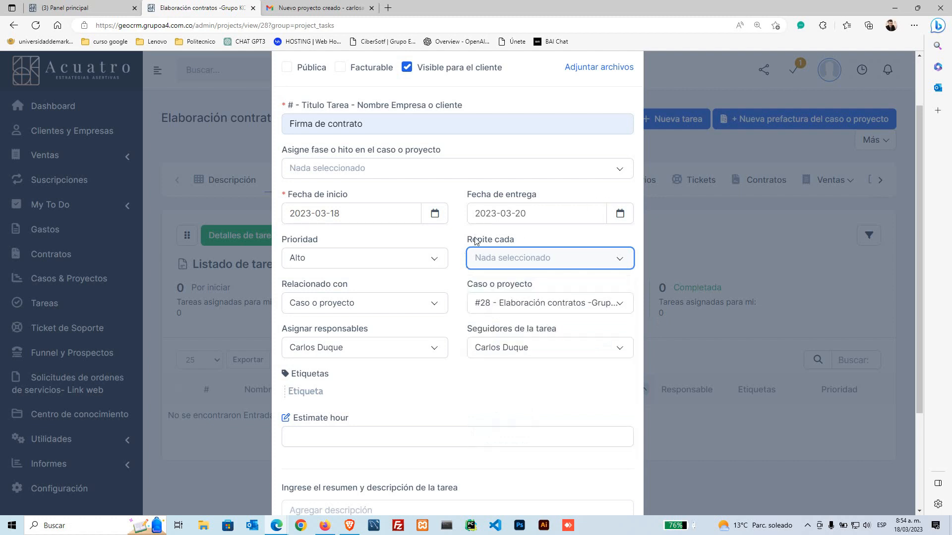
pyautogui.moveTo(280, 288); pyautogui.dragTo(362, 287)
pyautogui.click(474, 289)
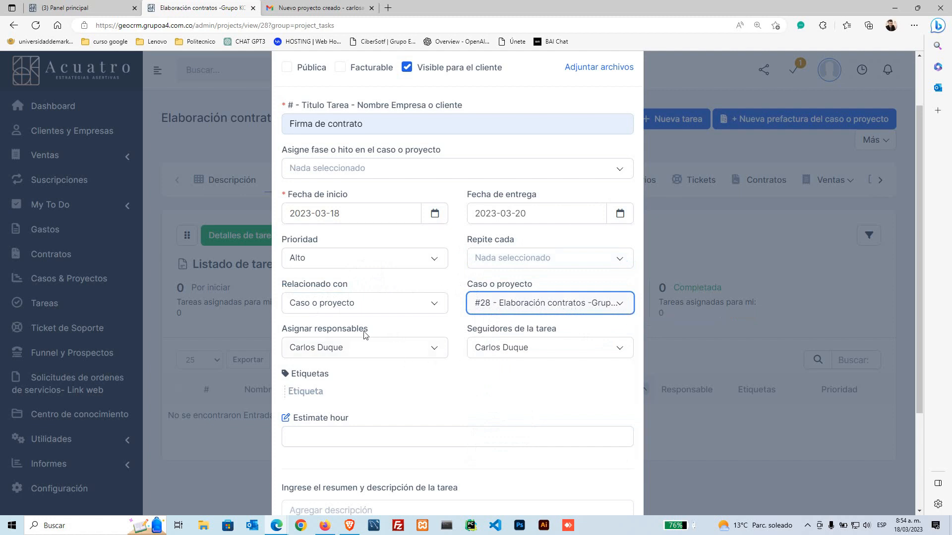
pyautogui.moveTo(282, 330); pyautogui.dragTo(372, 334)
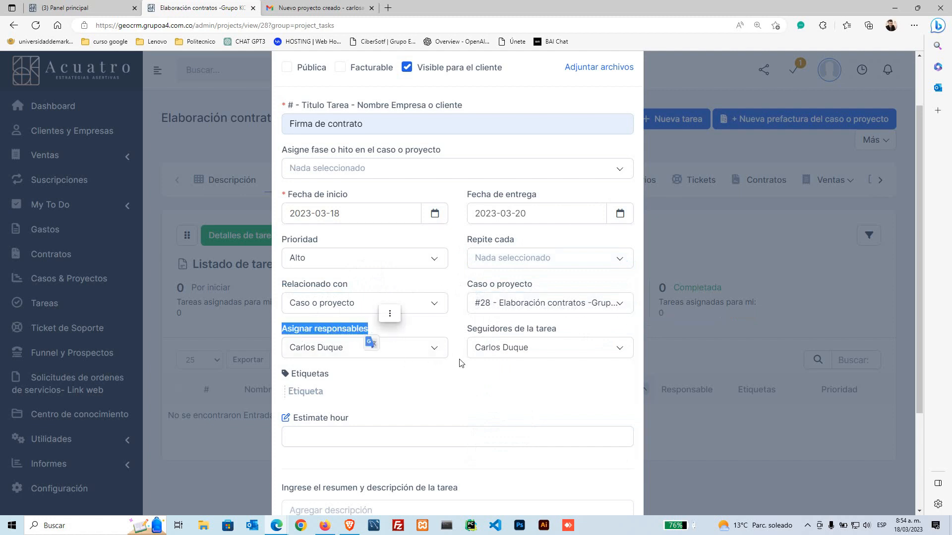
pyautogui.click(434, 348)
pyautogui.click(434, 348)
pyautogui.click(433, 349)
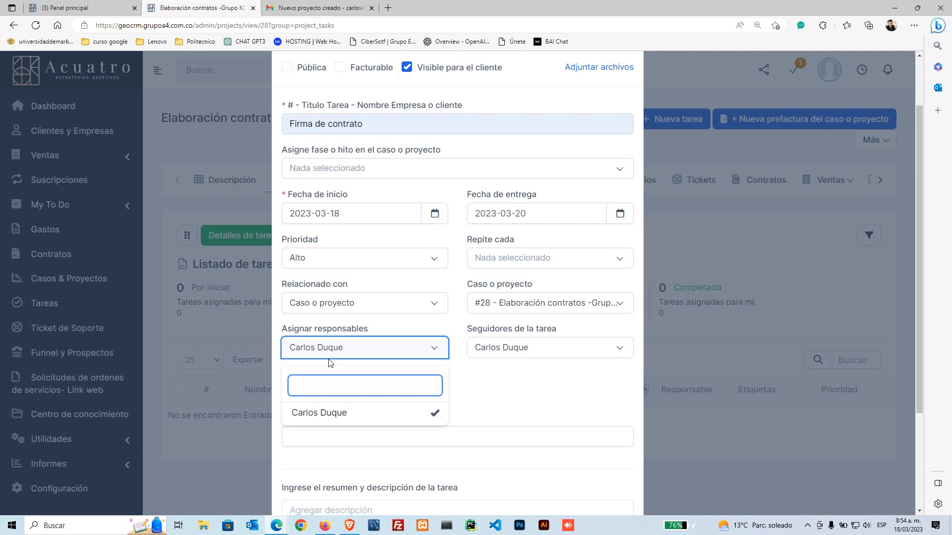
pyautogui.click(436, 338)
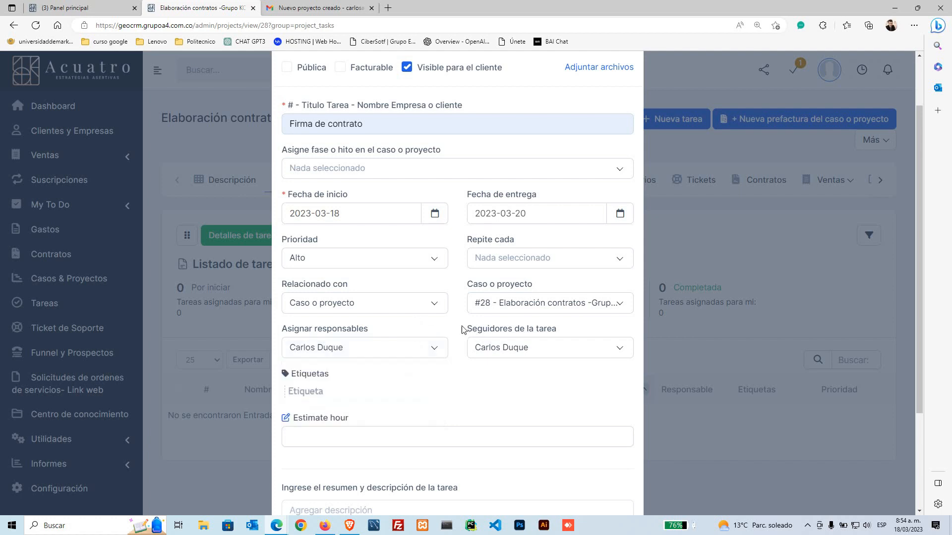
pyautogui.moveTo(463, 330); pyautogui.dragTo(563, 329)
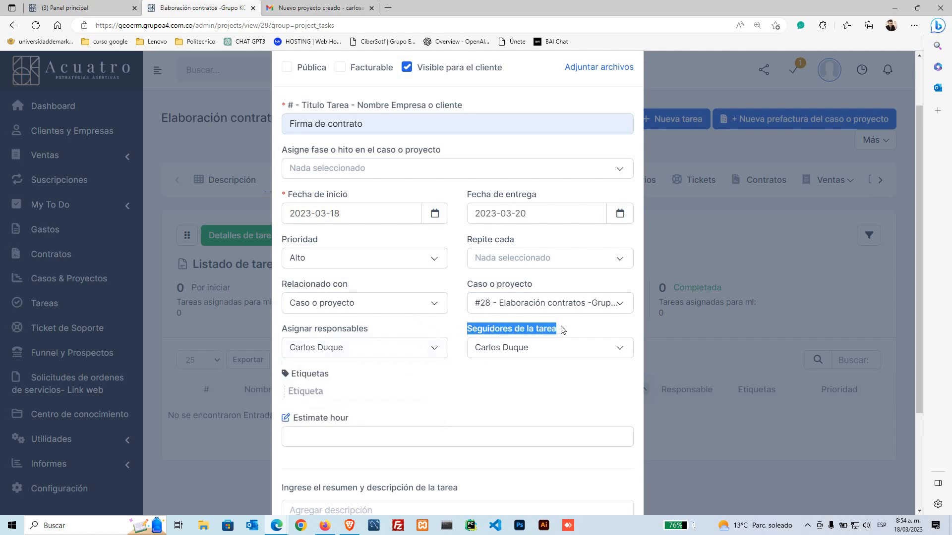
pyautogui.click(463, 323)
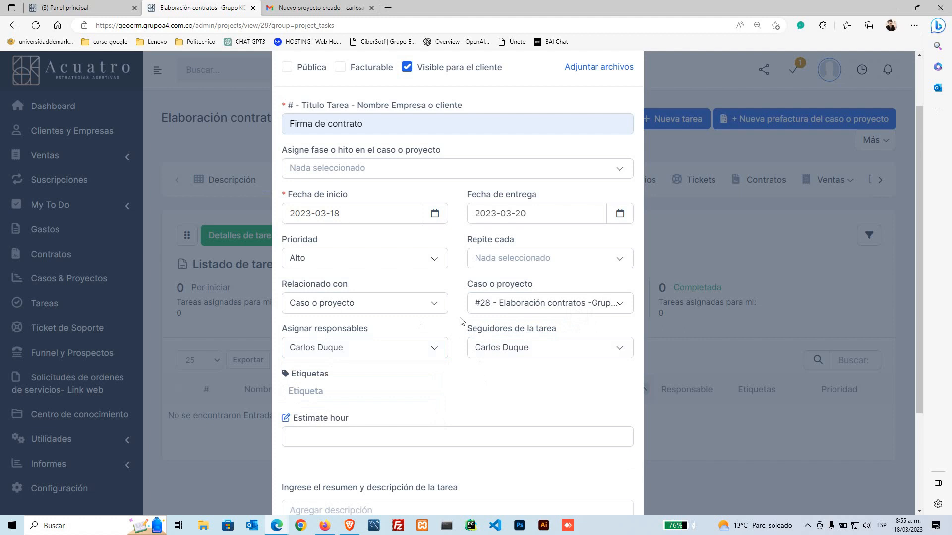
pyautogui.click(535, 348)
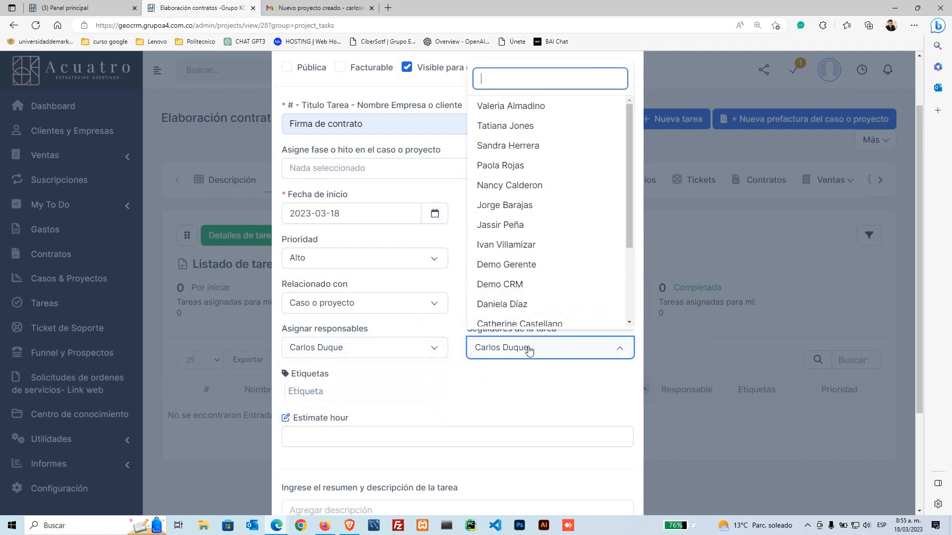
pyautogui.click(451, 335)
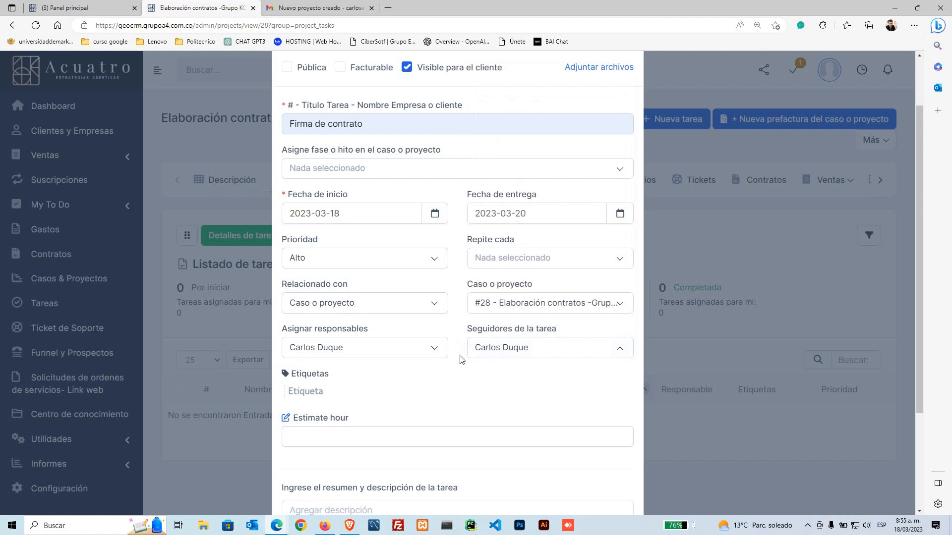
pyautogui.scroll(-2, 466, 397)
pyautogui.scroll(-2, 365, 318)
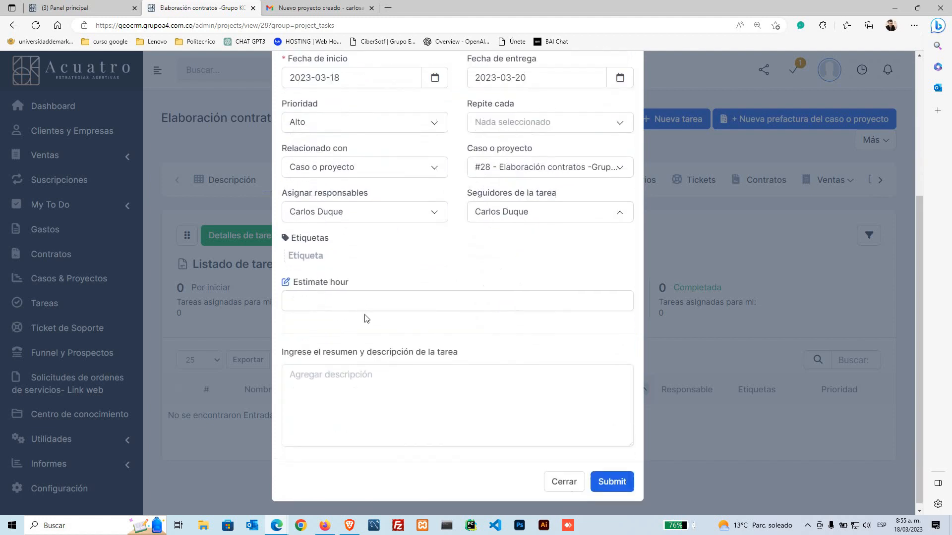
# Step: Enter the description 'sdfsdfds gsdgs' and submit the new 'Firma de contrato' task
pyautogui.click(362, 384)
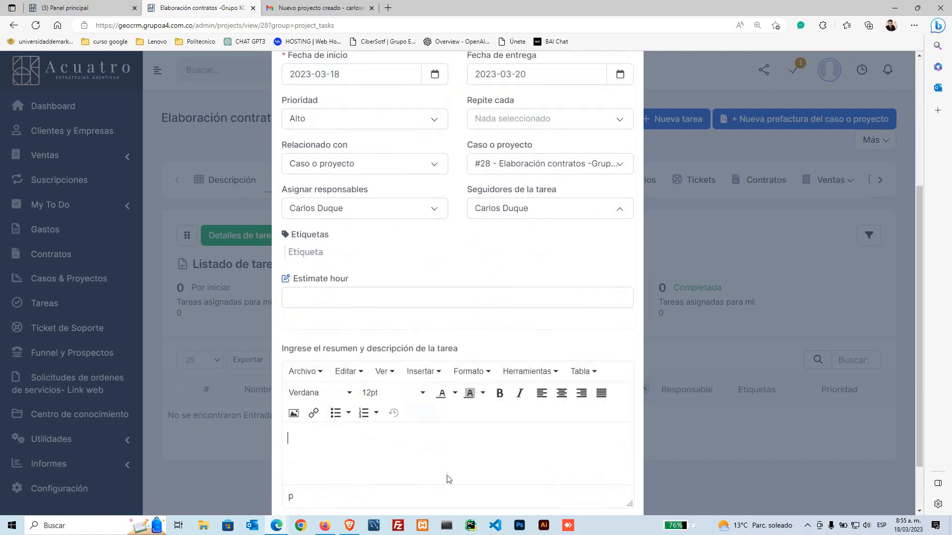
pyautogui.scroll(-2, 372, 389)
pyautogui.write('sdfsdfds  gsdgs')
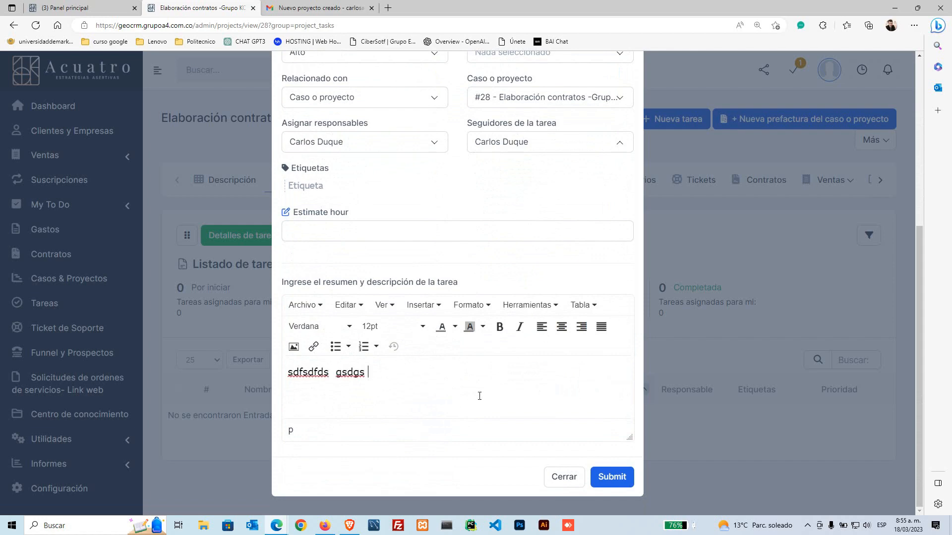
pyautogui.scroll(6, 469, 418)
pyautogui.scroll(-5, 470, 419)
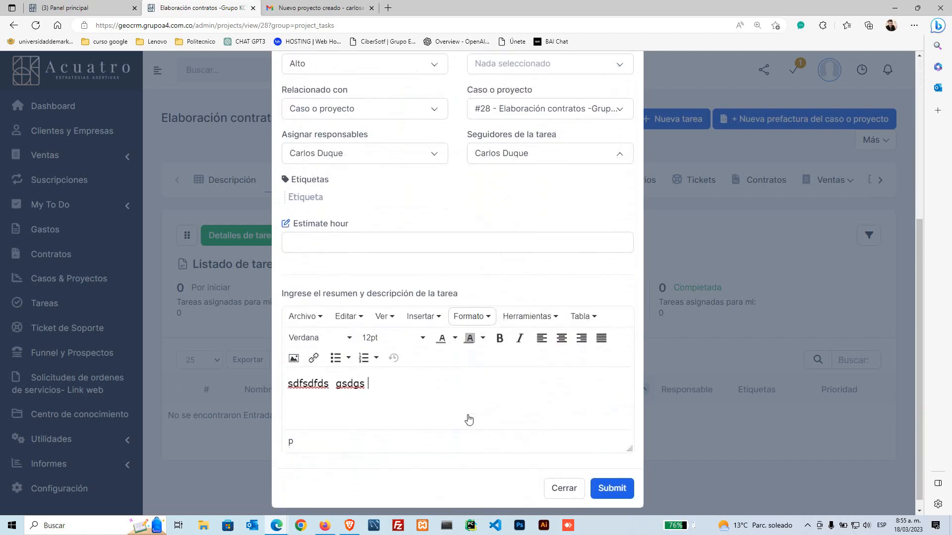
pyautogui.click(612, 476)
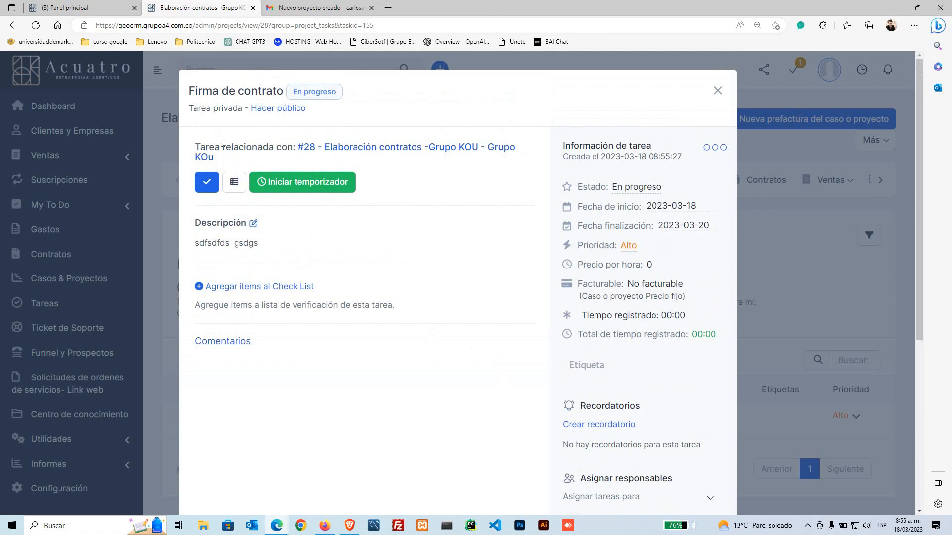
pyautogui.moveTo(192, 85); pyautogui.dragTo(290, 96)
pyautogui.click(333, 94)
pyautogui.click(229, 136)
pyautogui.moveTo(191, 108); pyautogui.dragTo(244, 117)
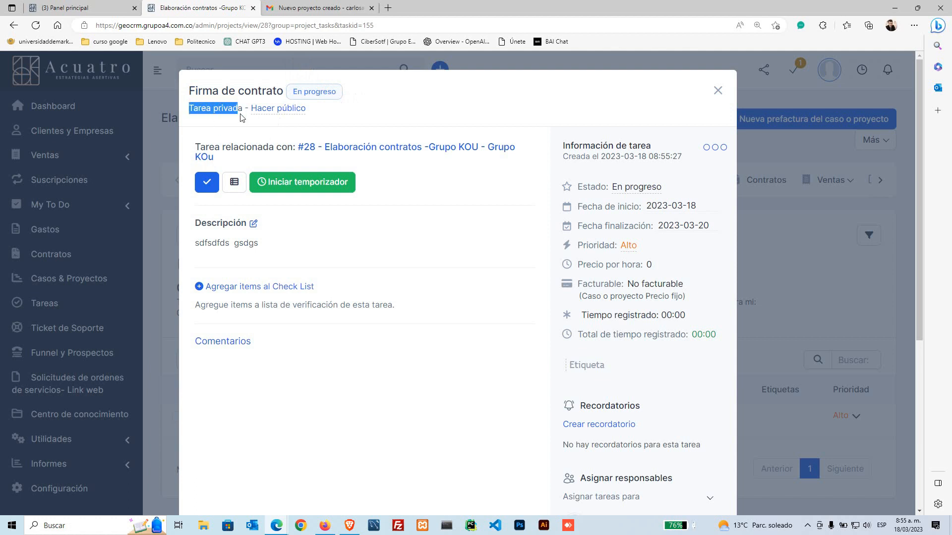
pyautogui.click(218, 130)
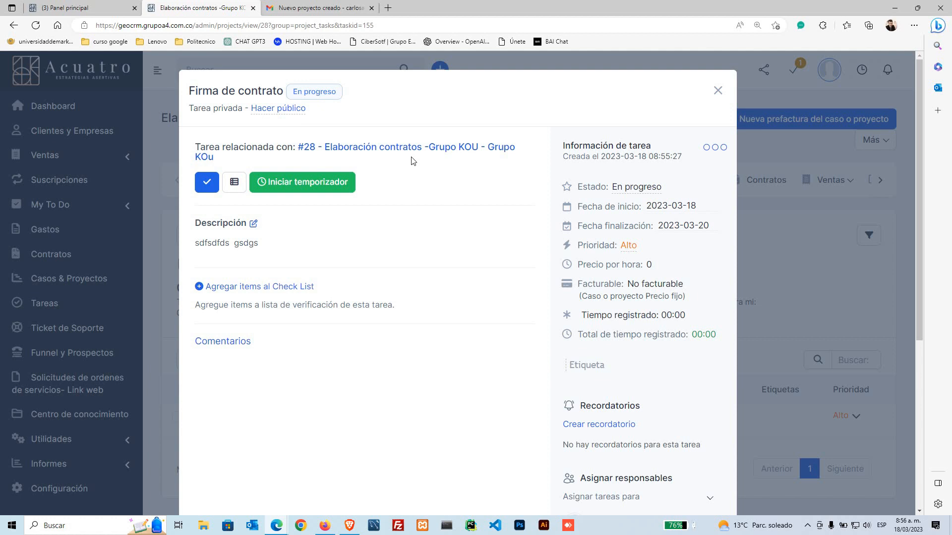
# Step: Run the task timer briefly, then stop it with the note 'elaboracion de contratos'
pyautogui.click(324, 192)
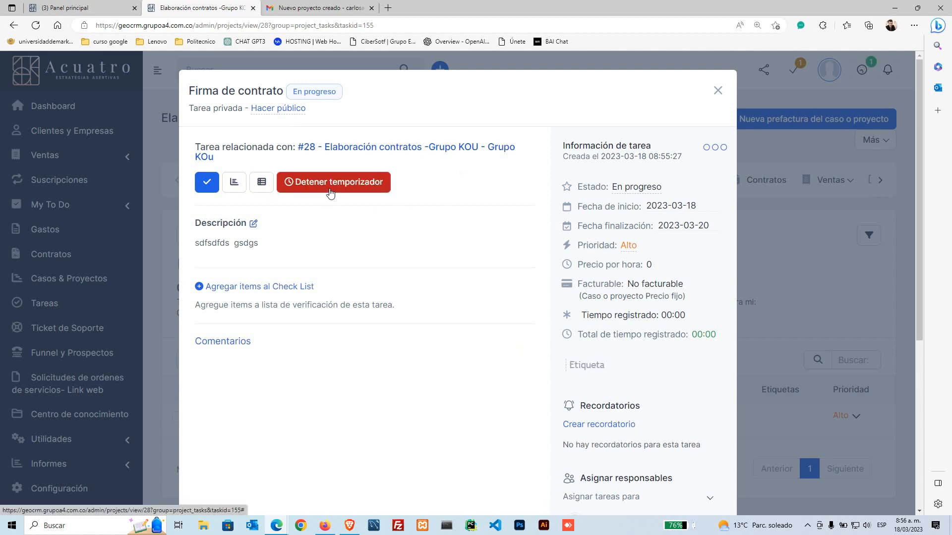
pyautogui.click(340, 193)
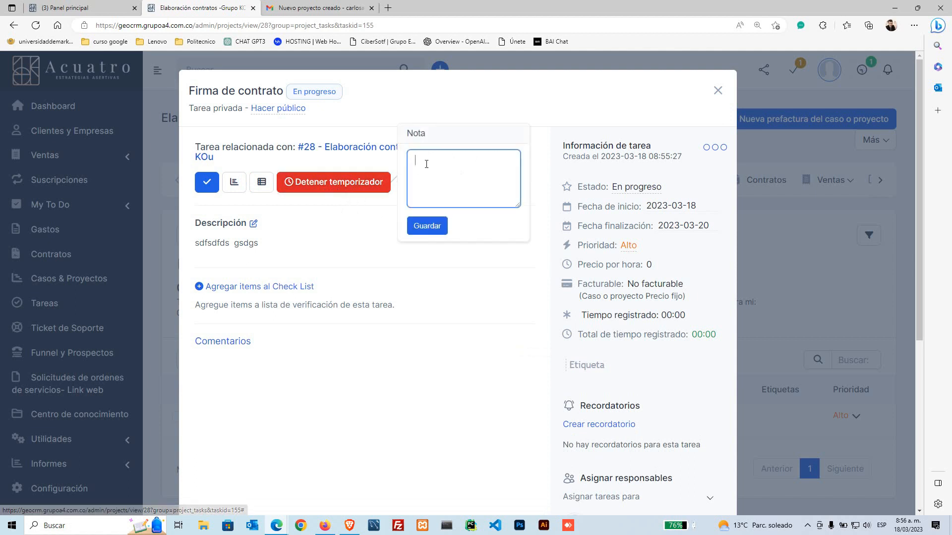
pyautogui.click(428, 164)
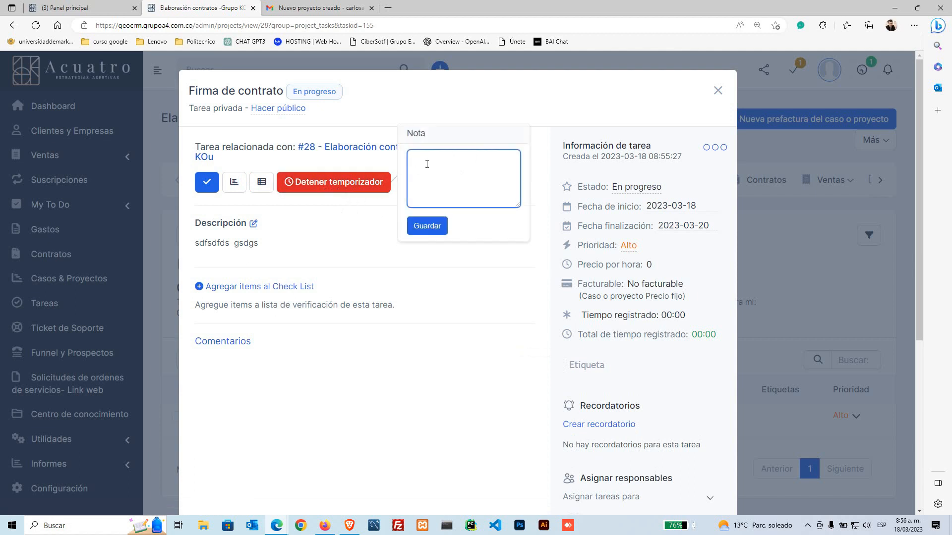
pyautogui.write('elaboracion de contratos')
pyautogui.click(427, 226)
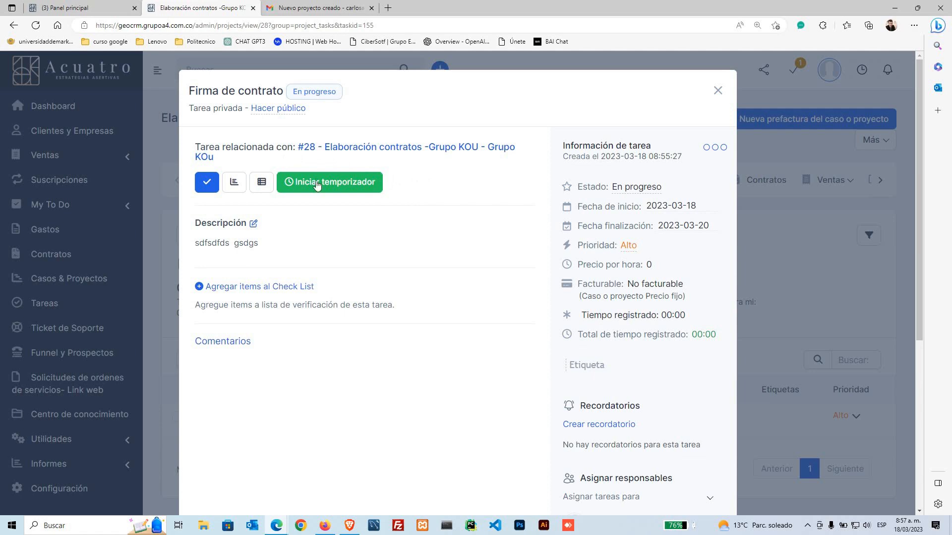
pyautogui.scroll(-3, 283, 197)
pyautogui.scroll(1, 328, 213)
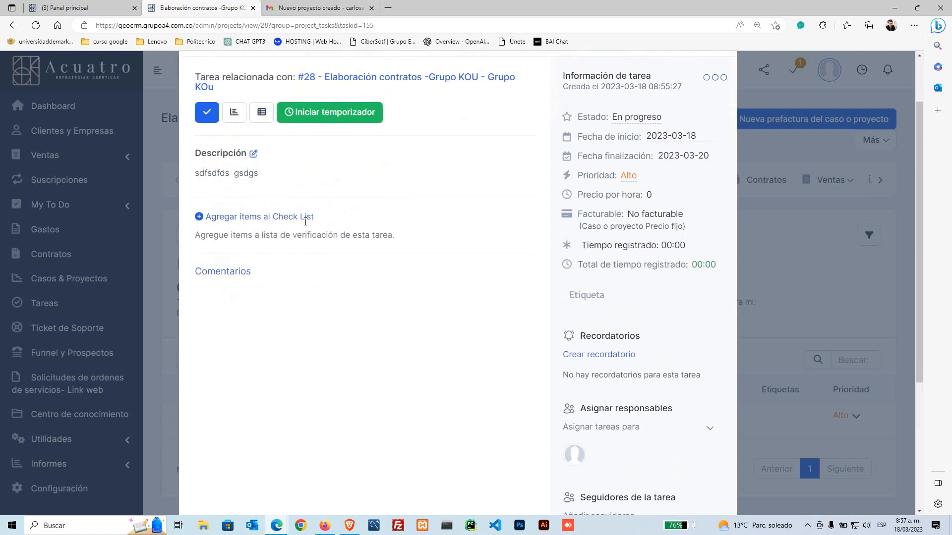
pyautogui.tripleClick(207, 219)
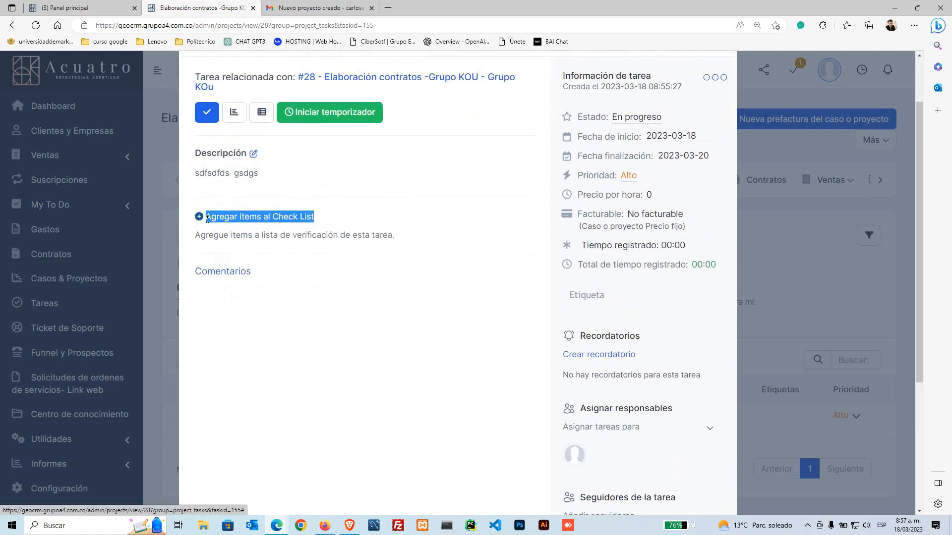
pyautogui.click(350, 218)
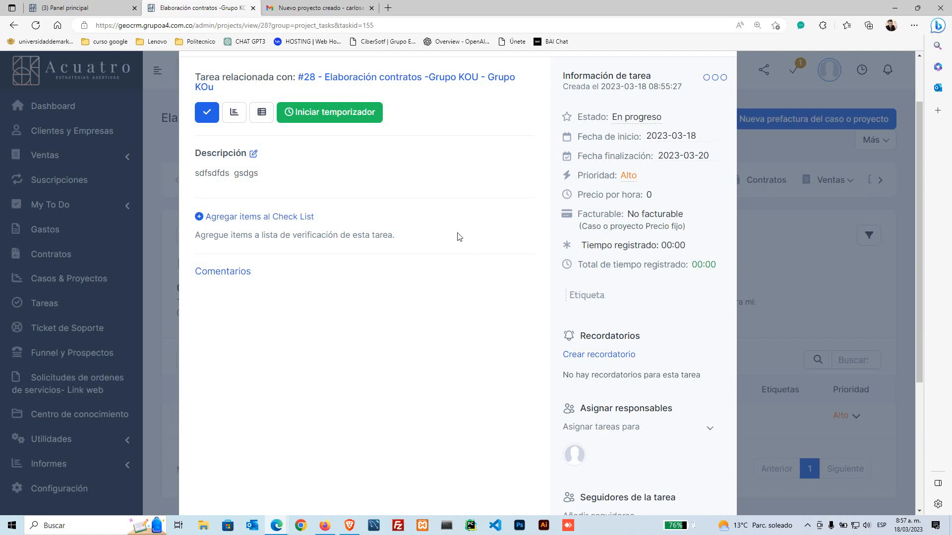
pyautogui.scroll(2, 457, 233)
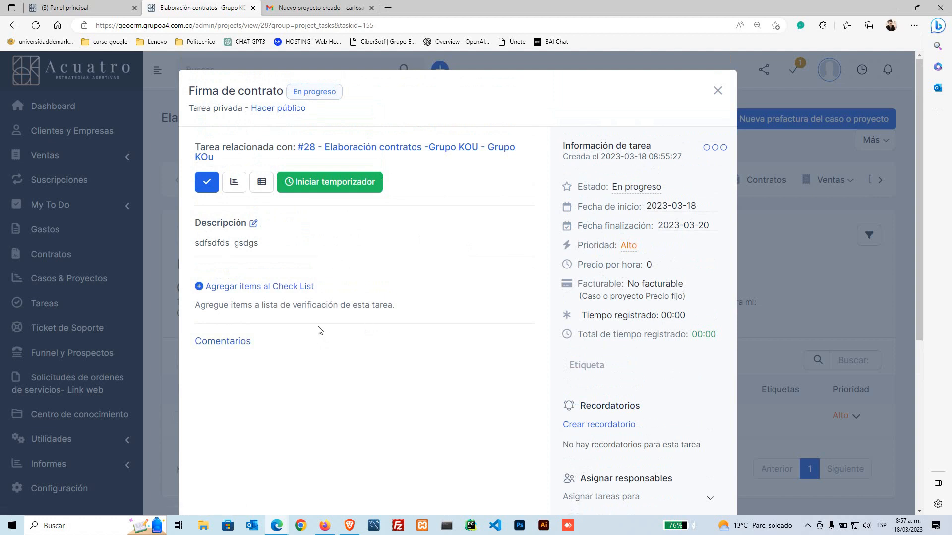
pyautogui.moveTo(341, 306)
pyautogui.mouseDown()
pyautogui.moveTo(368, 301)
pyautogui.moveTo(335, 304)
pyautogui.mouseUp()
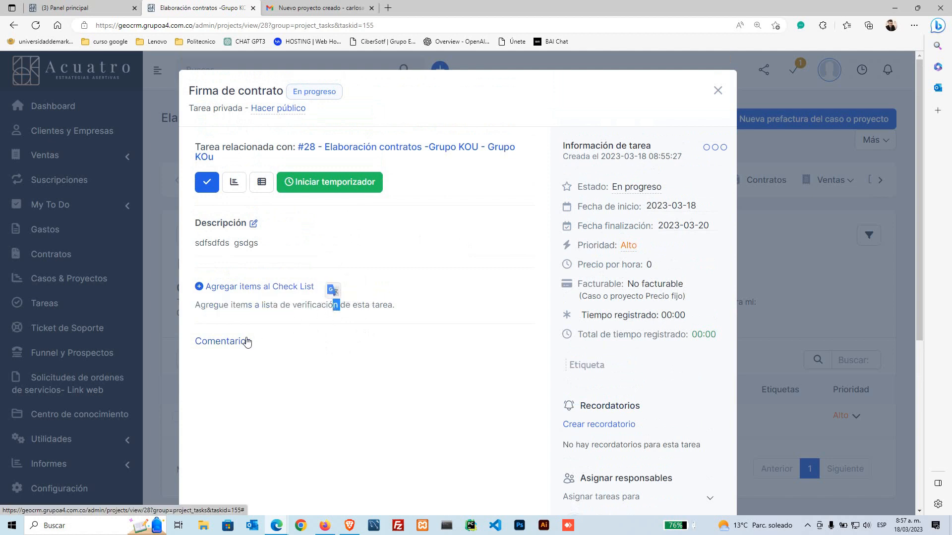
pyautogui.click(380, 306)
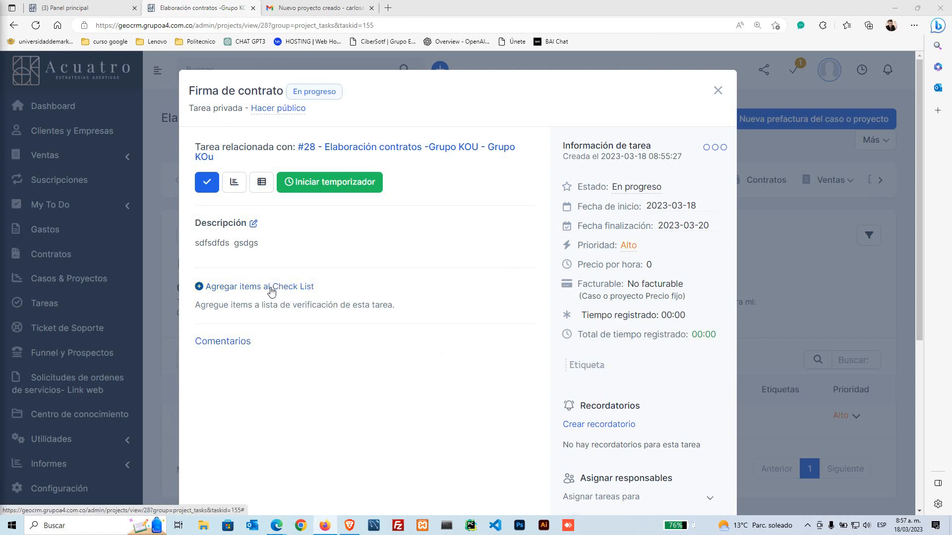
# Step: Add the checklist item 'Verifique los # de documento y nombres'
pyautogui.click(286, 292)
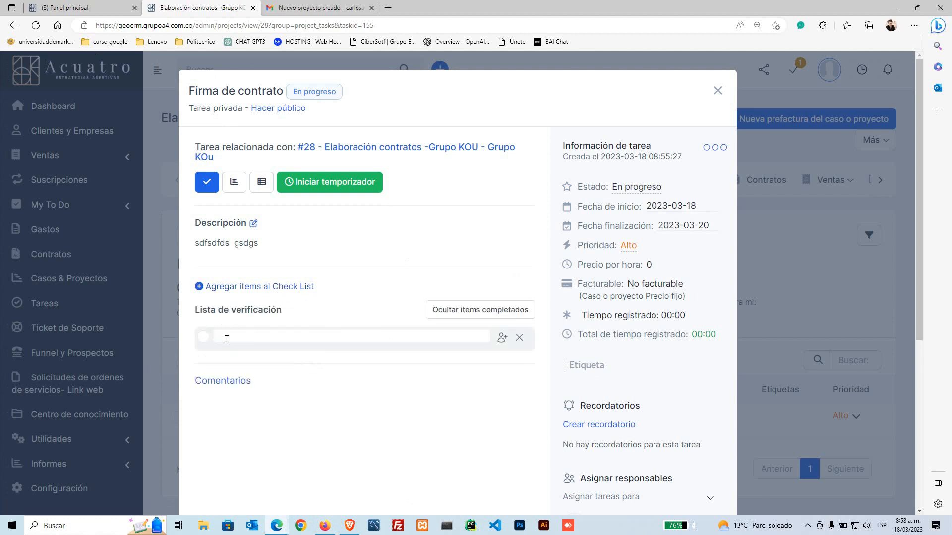
pyautogui.write('Verifique los # de documento y nombres')
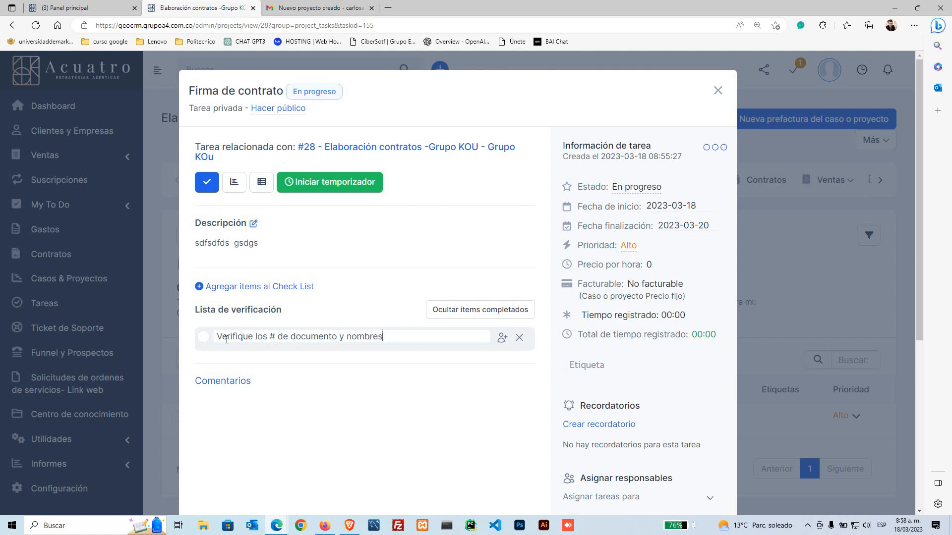
# Step: Add the checklist item 'Enviar contrato a revisión'
pyautogui.click(268, 292)
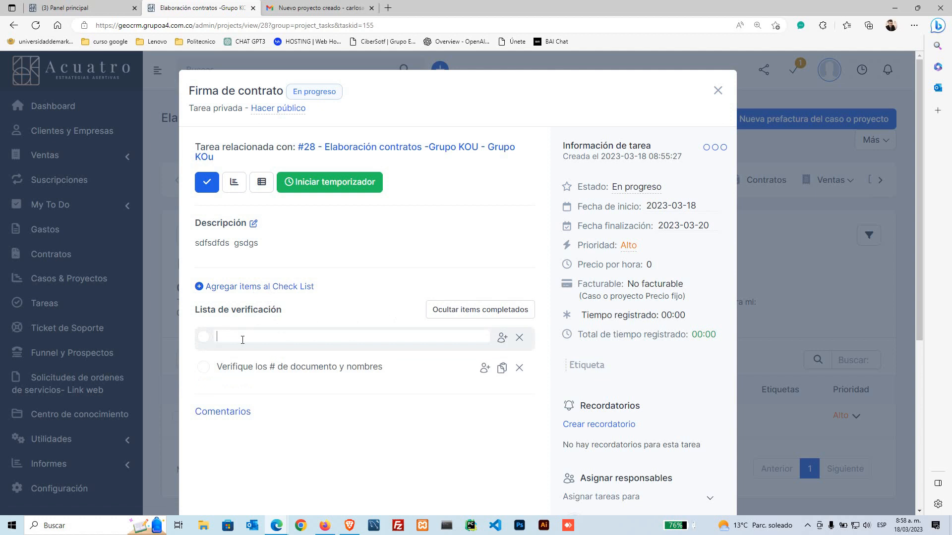
pyautogui.write('Enviar contrato a revui')
pyautogui.press('BackSpace')
pyautogui.press('BackSpace')
pyautogui.write('isión')
pyautogui.click(274, 287)
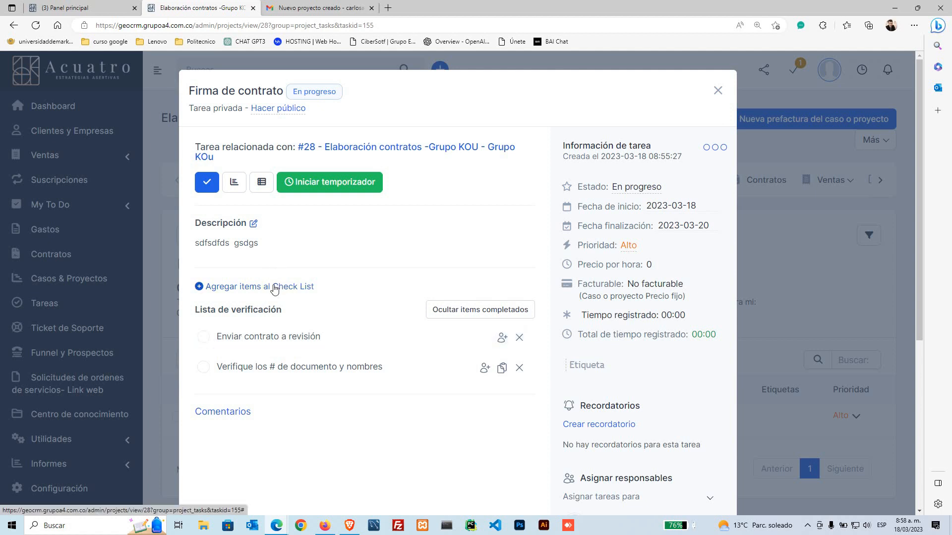
# Step: Add the checklist item 'Cargar contrato final a la tarea'
pyautogui.click(273, 290)
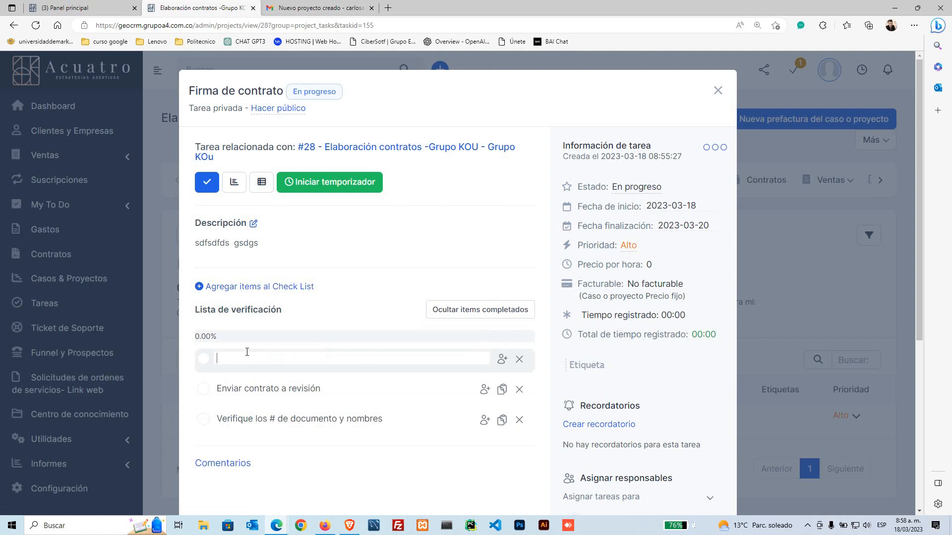
pyautogui.write('Cargar contrato final  a la tarea')
pyautogui.press('Return')
pyautogui.scroll(-2, 278, 318)
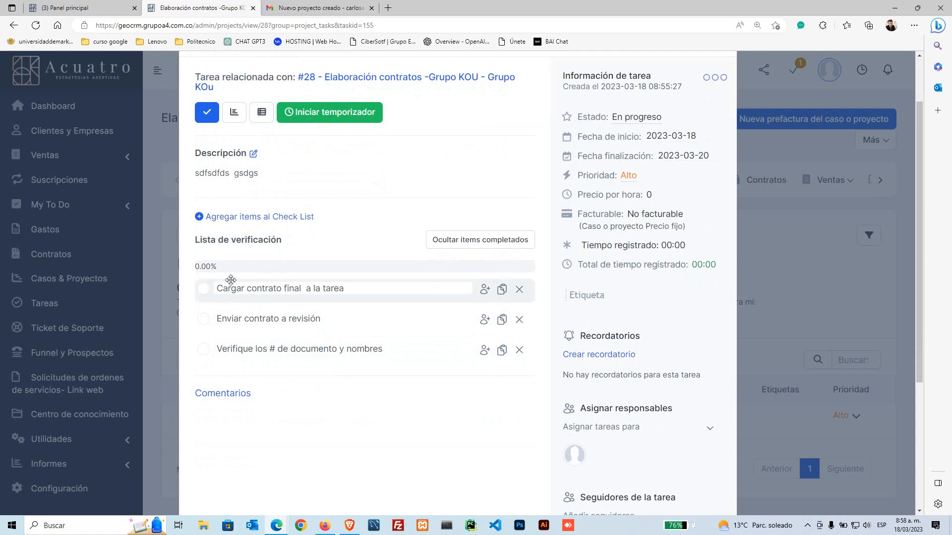
pyautogui.scroll(2, 263, 293)
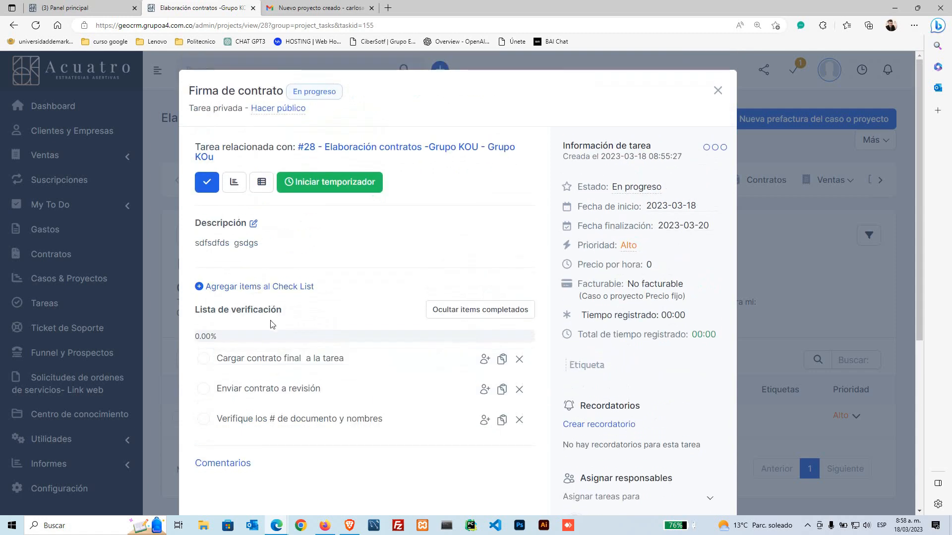
pyautogui.scroll(-4, 337, 319)
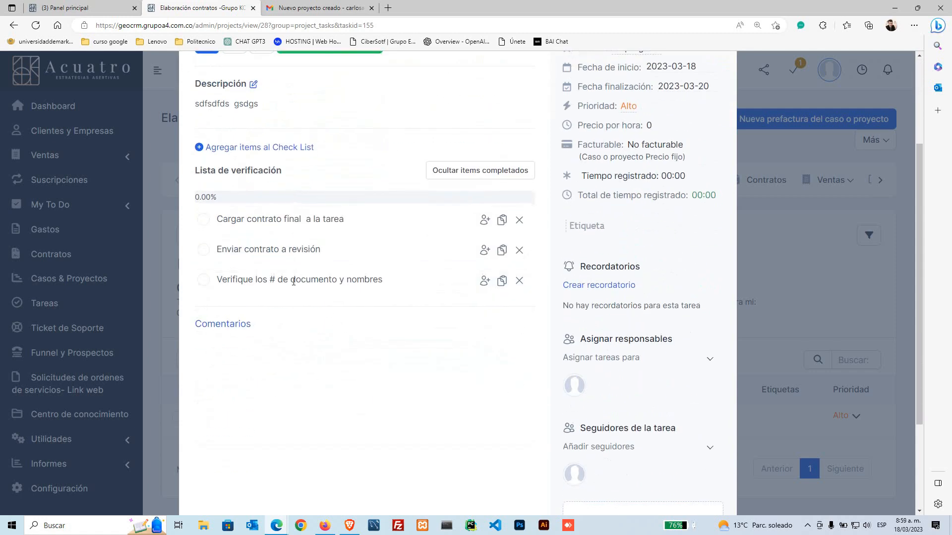
pyautogui.scroll(2, 243, 298)
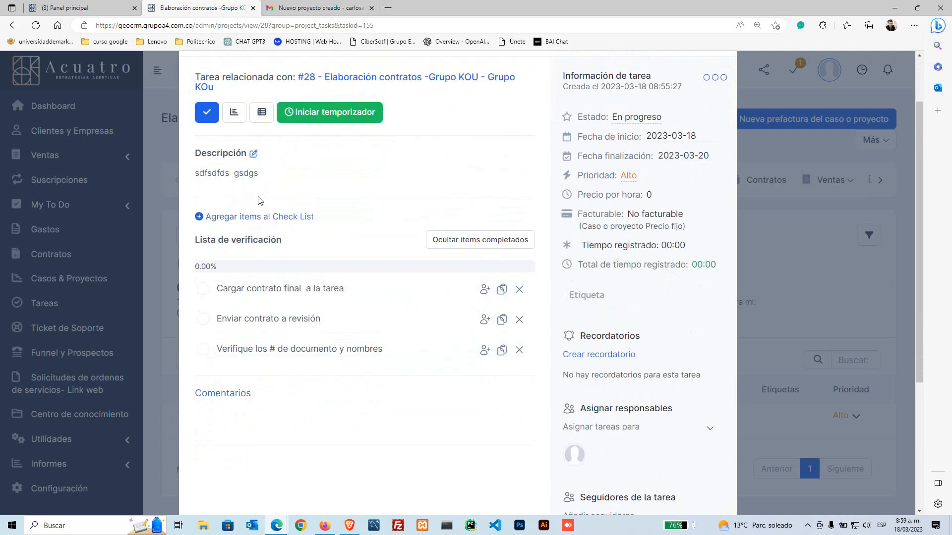
# Step: Tick all three checklist items as done, then untick them again
pyautogui.moveTo(204, 173); pyautogui.dragTo(260, 173)
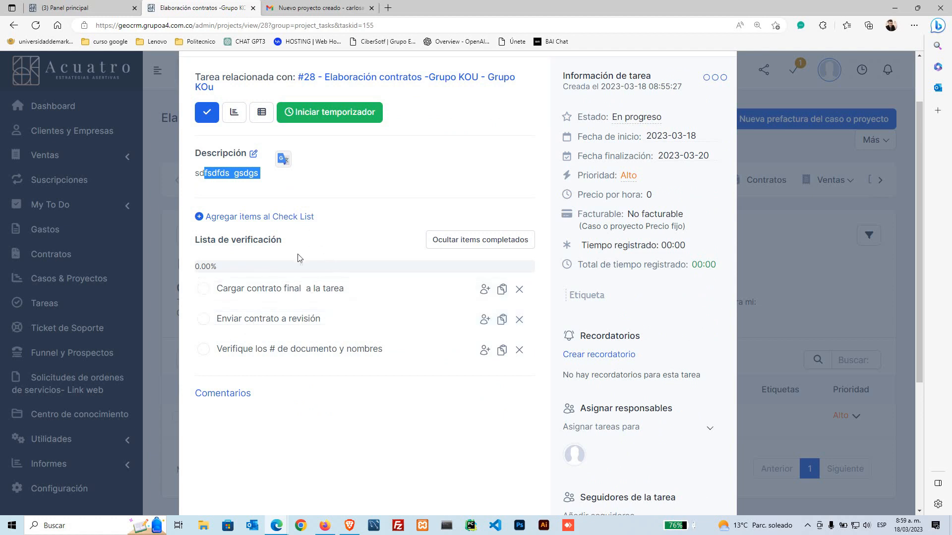
pyautogui.click(204, 350)
pyautogui.click(203, 319)
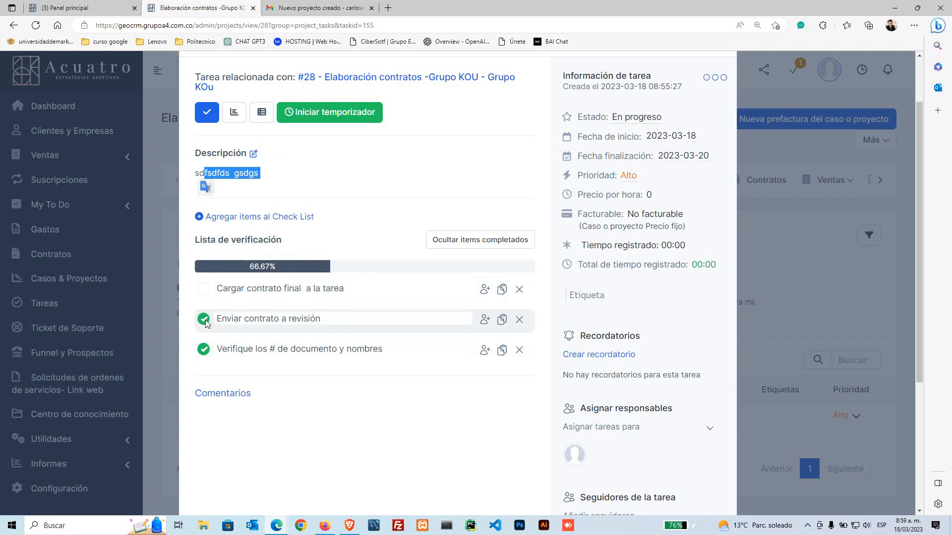
pyautogui.click(204, 290)
pyautogui.click(204, 290)
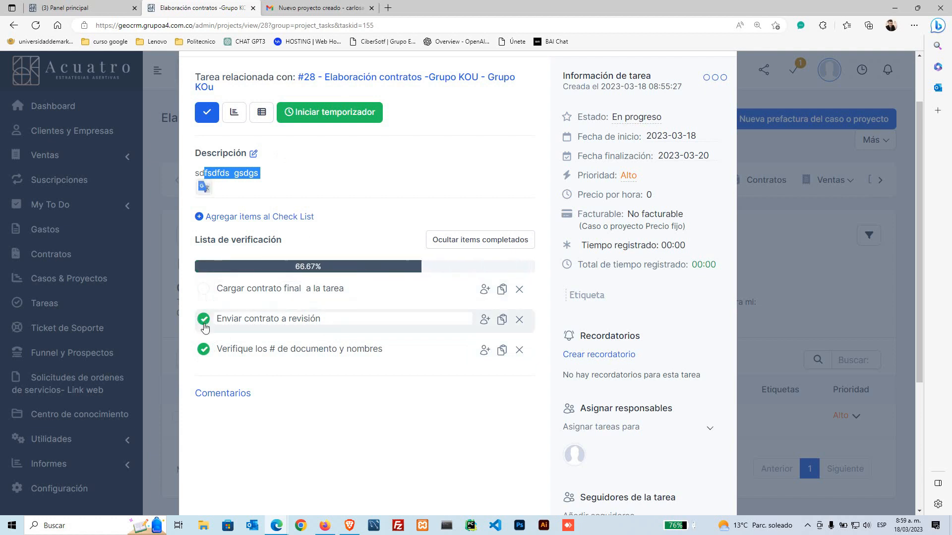
pyautogui.click(204, 319)
pyautogui.click(204, 350)
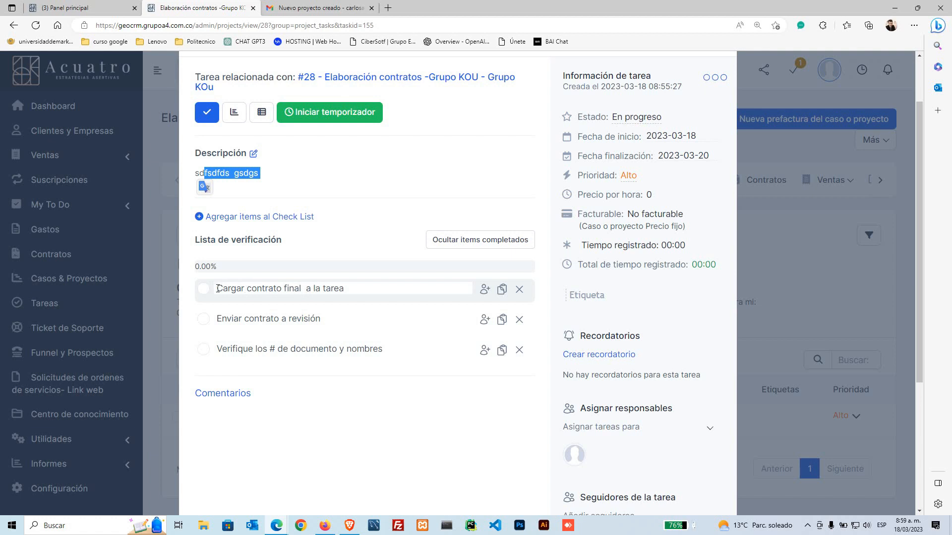
# Step: Assign the 'Cargar contrato final a la tarea' checklist item to a staff member
pyautogui.moveTo(218, 289); pyautogui.dragTo(379, 286)
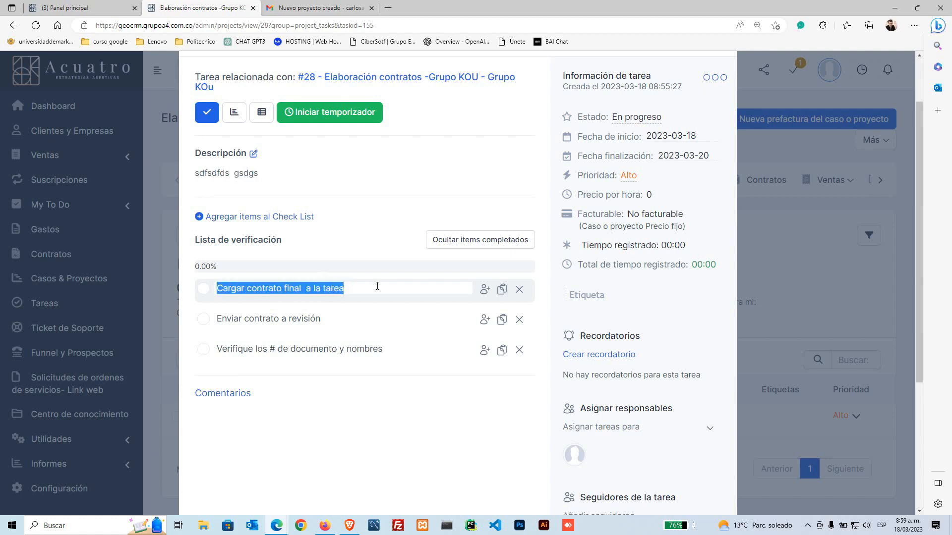
pyautogui.click(485, 292)
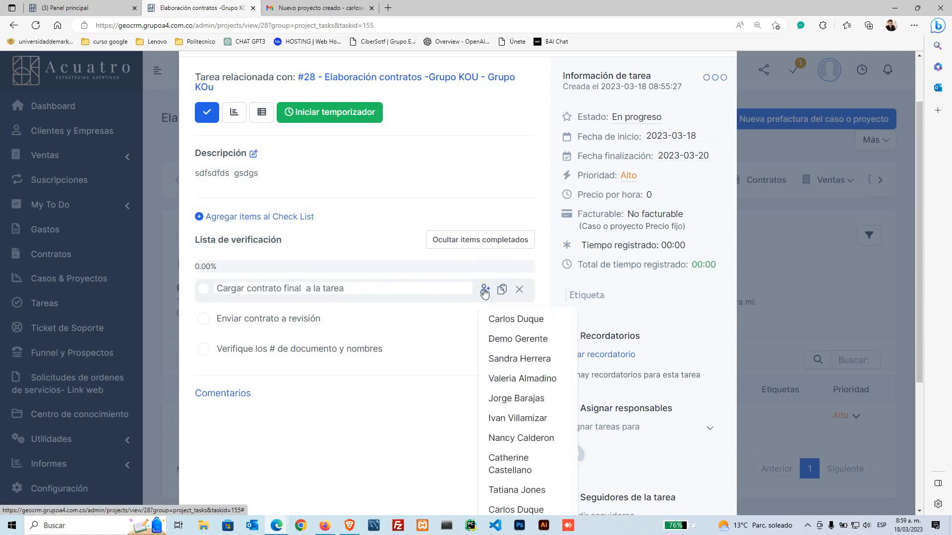
pyautogui.scroll(-2, 552, 461)
pyautogui.click(549, 435)
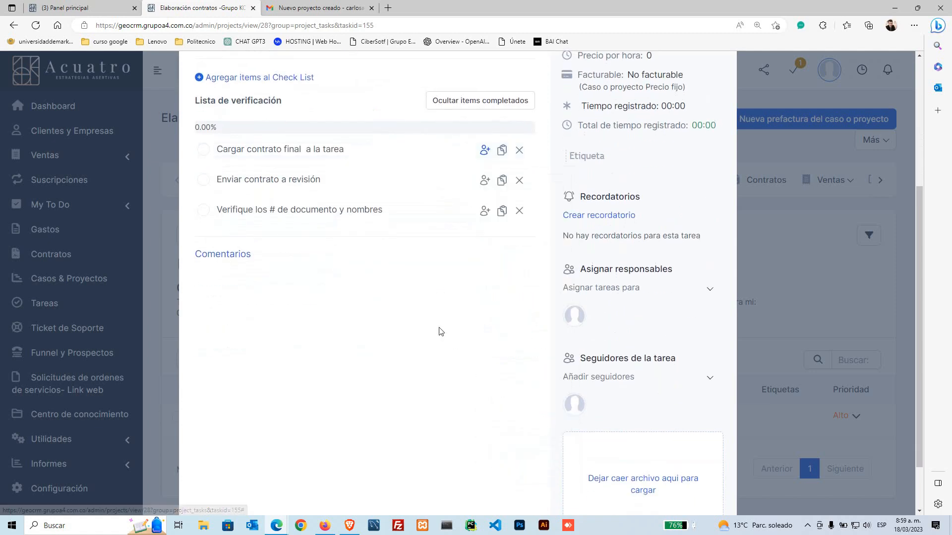
pyautogui.scroll(1, 440, 342)
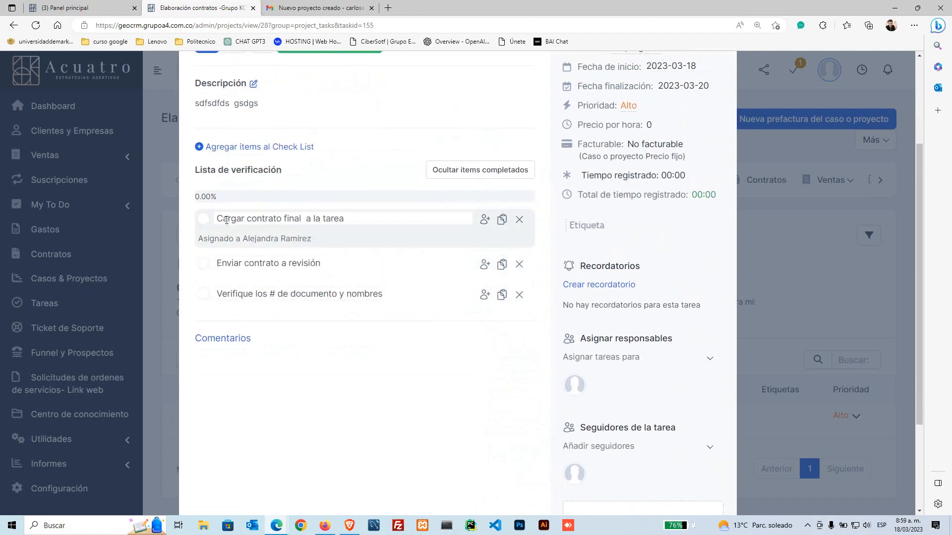
pyautogui.moveTo(224, 219); pyautogui.dragTo(347, 226)
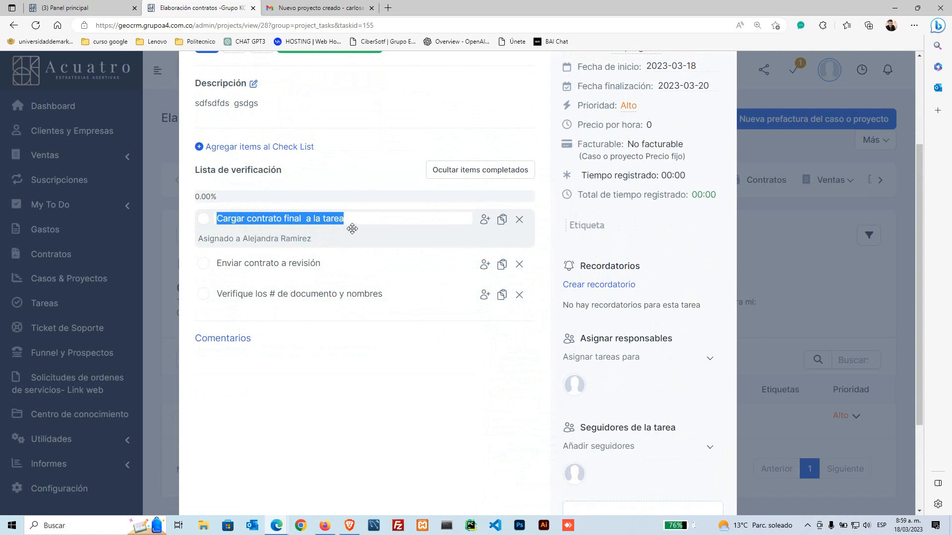
pyautogui.moveTo(208, 239)
pyautogui.mouseDown()
pyautogui.moveTo(234, 240)
pyautogui.moveTo(224, 240)
pyautogui.mouseUp()
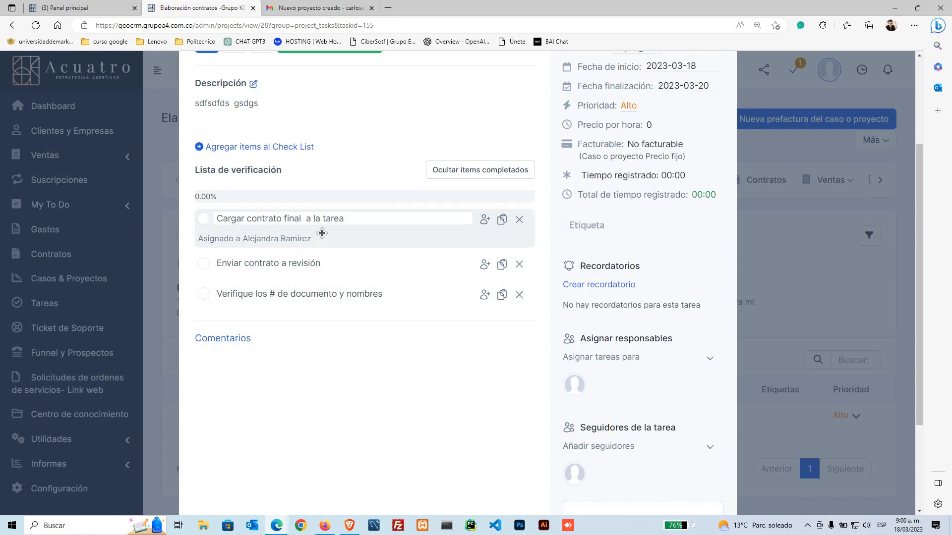
# Step: Write 'Falta la cedula del cliente' in the full comment editor and post it
pyautogui.scroll(2, 322, 233)
pyautogui.scroll(-4, 318, 344)
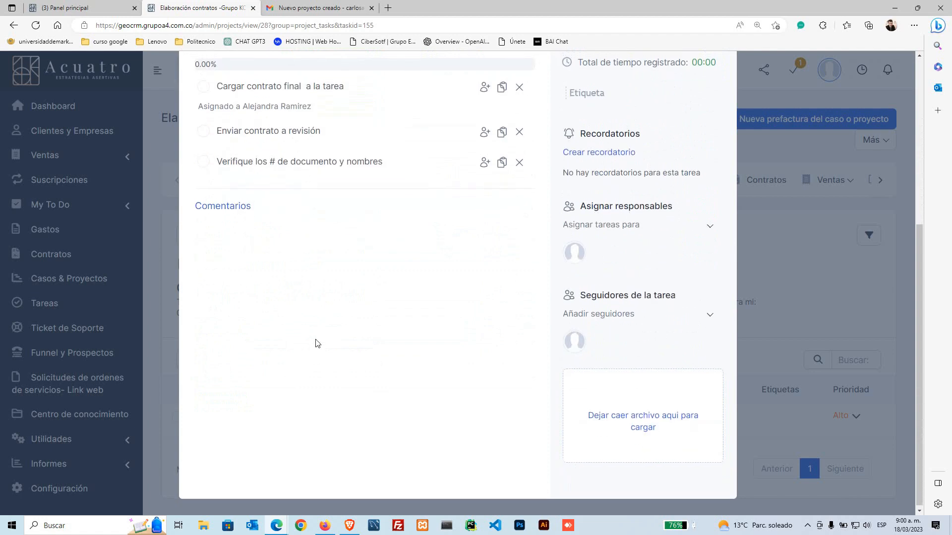
pyautogui.scroll(1, 318, 343)
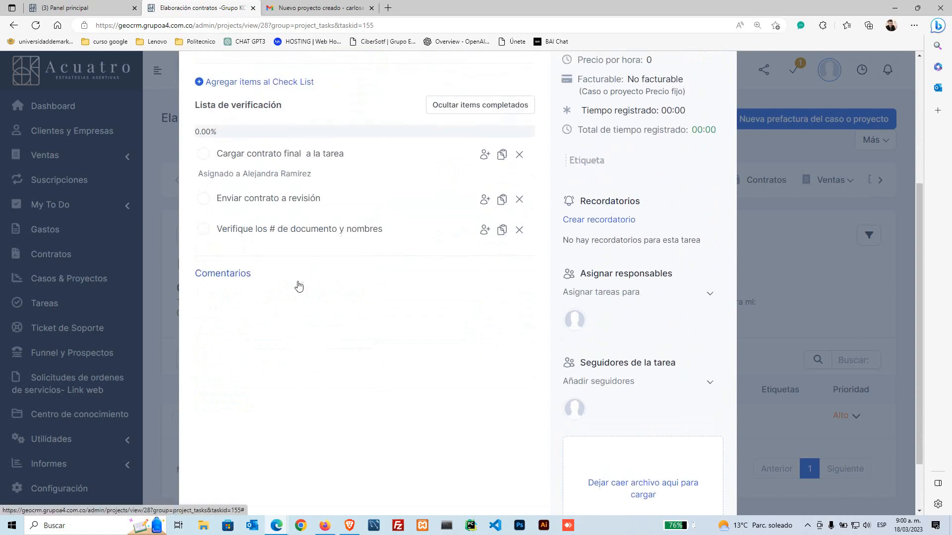
pyautogui.click(234, 278)
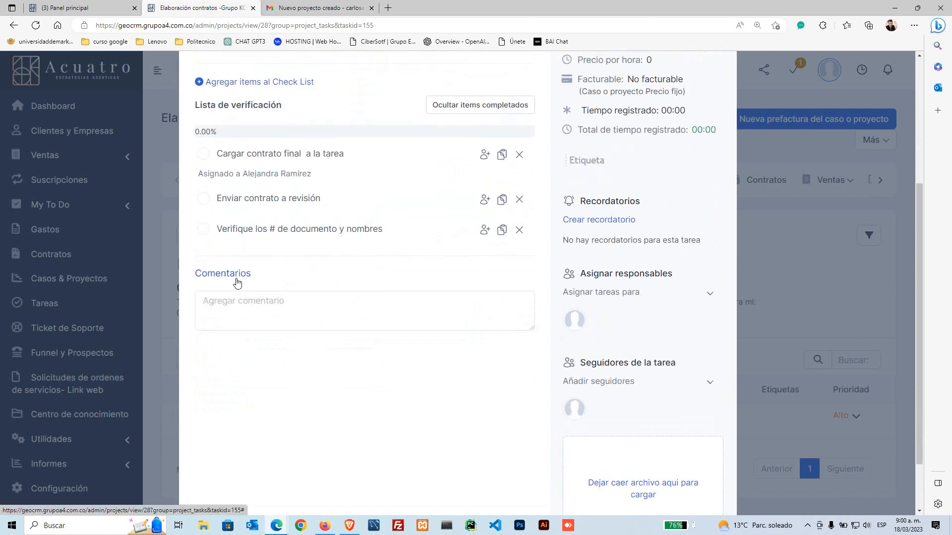
pyautogui.click(244, 308)
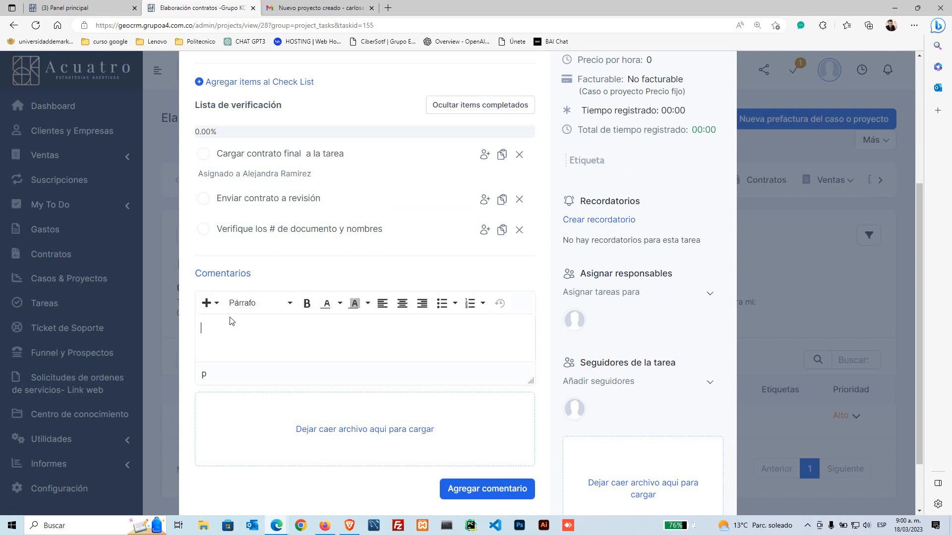
pyautogui.write('Falayta')
pyautogui.press('BackSpace')
pyautogui.press('BackSpace')
pyautogui.press('BackSpace')
pyautogui.press('BackSpace')
pyautogui.press('BackSpace')
pyautogui.write('ta la cedula del cliente')
pyautogui.click(472, 489)
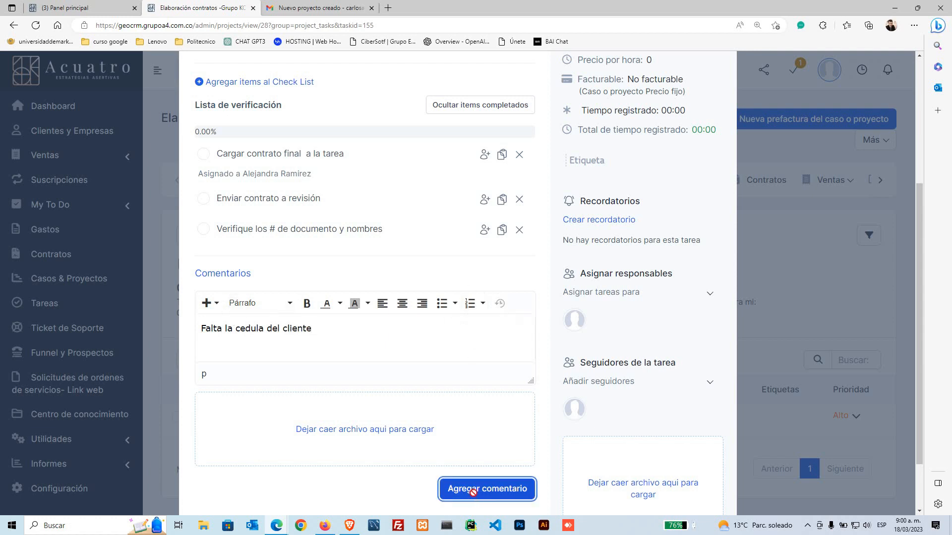
# Step: Review the newly posted comment in the task's comment list
pyautogui.scroll(-2, 364, 399)
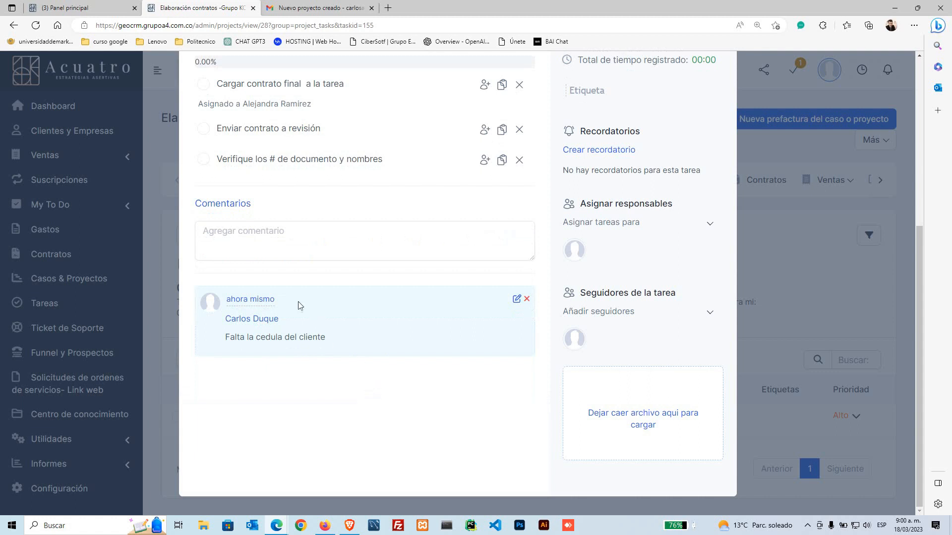
pyautogui.moveTo(249, 308)
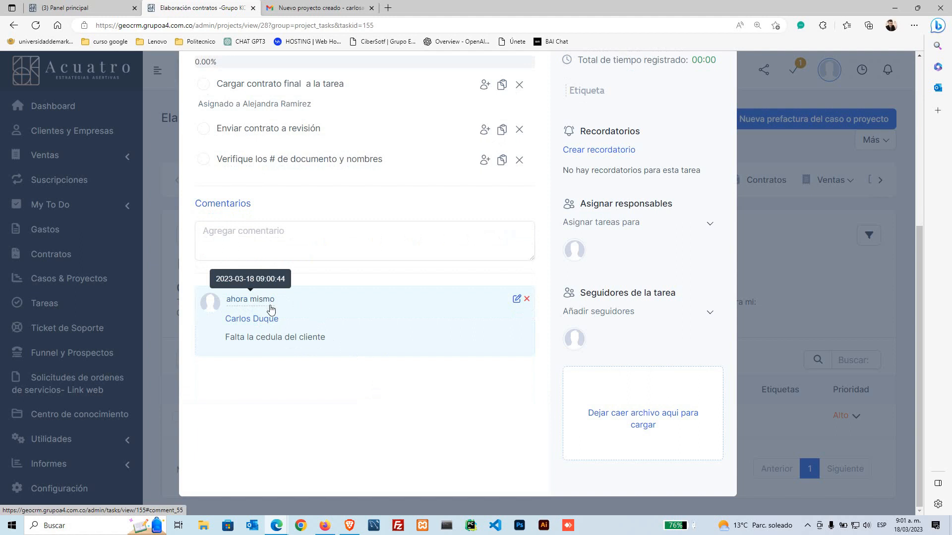
pyautogui.moveTo(226, 338); pyautogui.dragTo(308, 349)
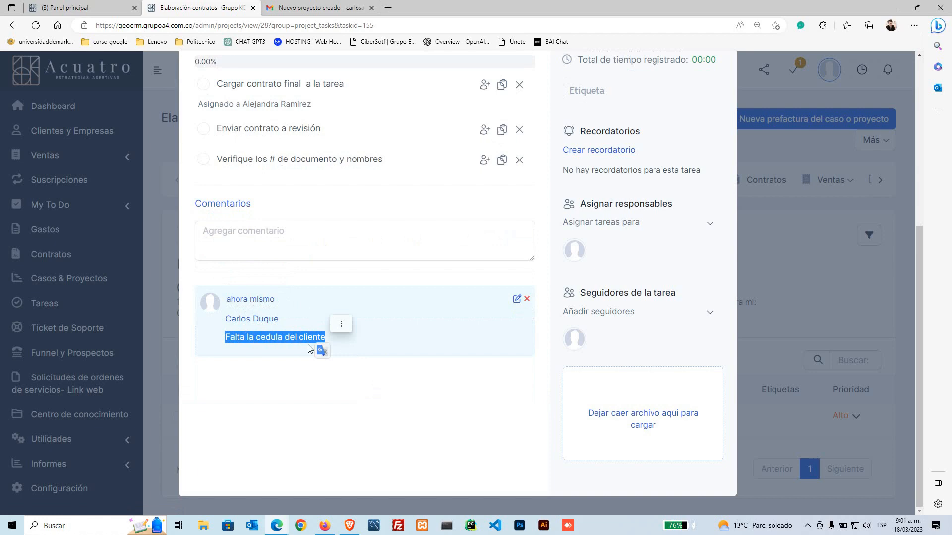
pyautogui.click(245, 412)
pyautogui.scroll(3, 485, 302)
pyautogui.scroll(2, 484, 302)
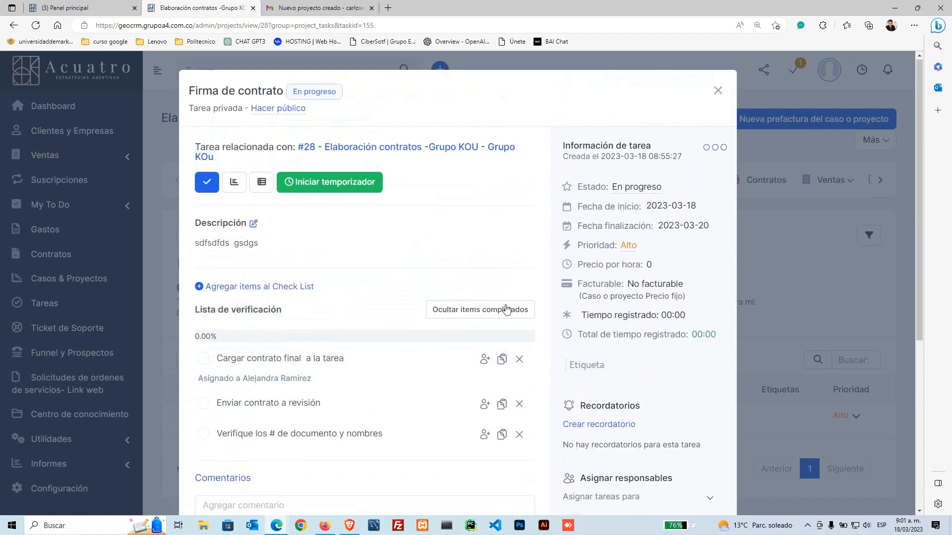
# Step: Highlight the heading and details in the Información de tarea panel to inspect them
pyautogui.moveTo(563, 146); pyautogui.dragTo(583, 145)
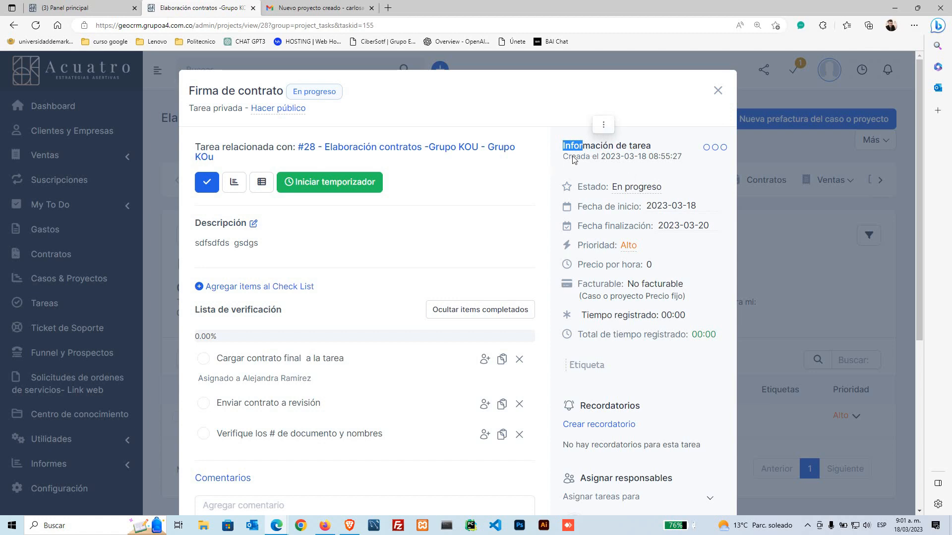
pyautogui.scroll(-5, 553, 243)
pyautogui.scroll(3, 554, 243)
pyautogui.scroll(2, 554, 244)
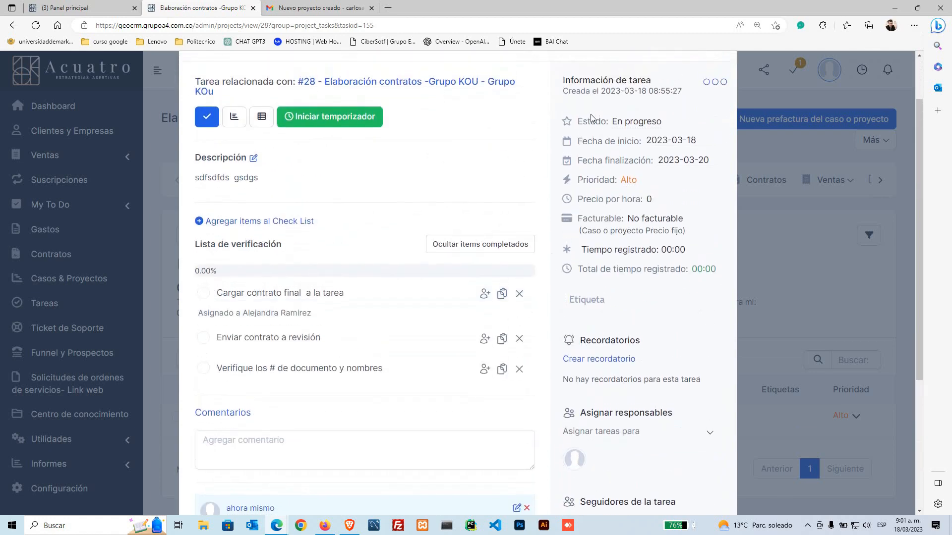
pyautogui.moveTo(564, 145); pyautogui.dragTo(672, 153)
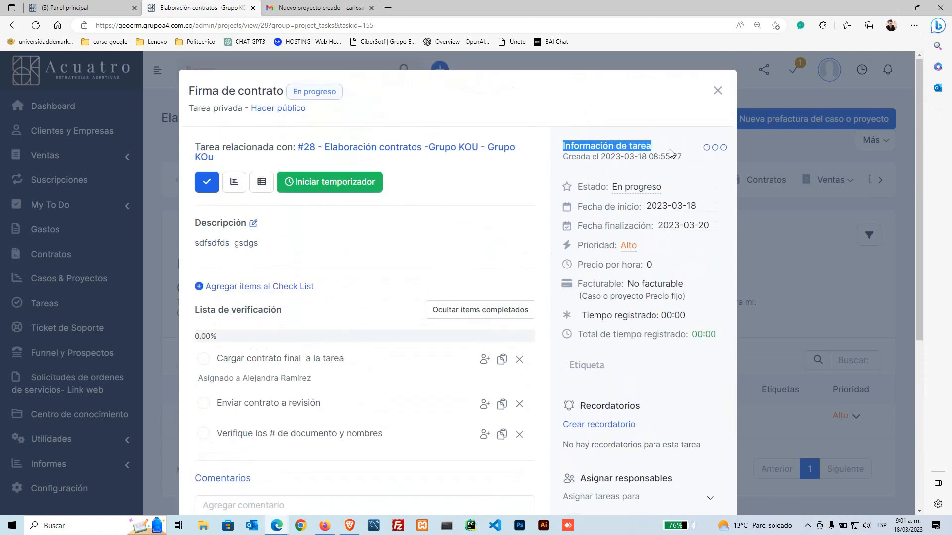
pyautogui.click(589, 185)
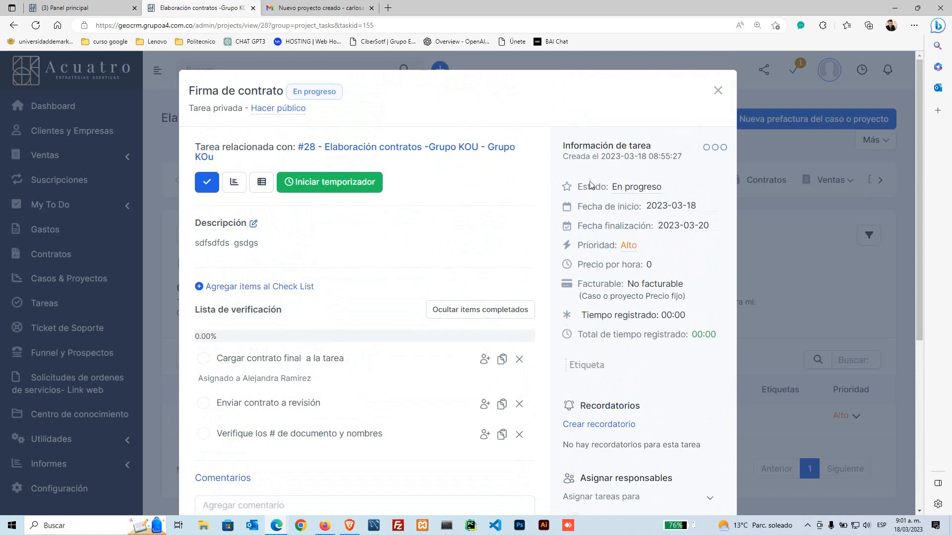
pyautogui.moveTo(590, 185); pyautogui.dragTo(702, 335)
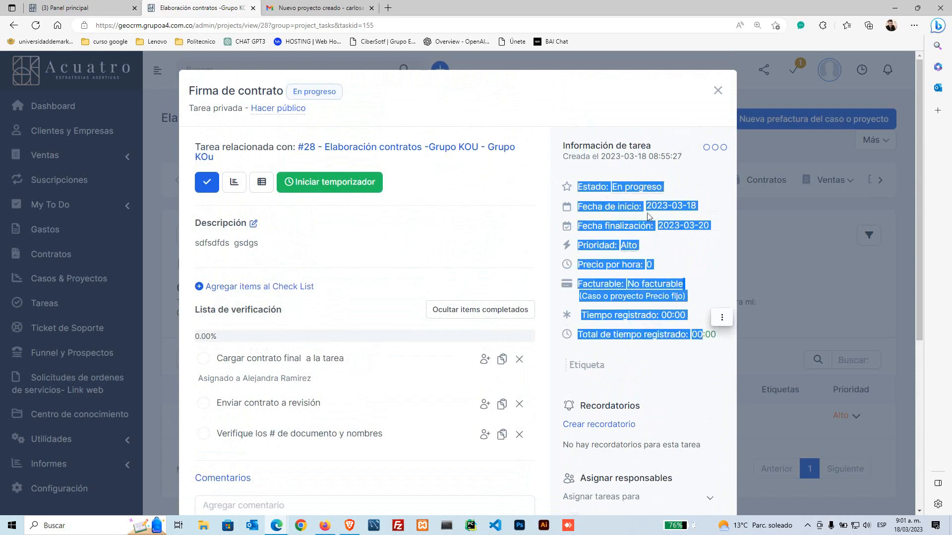
pyautogui.click(647, 212)
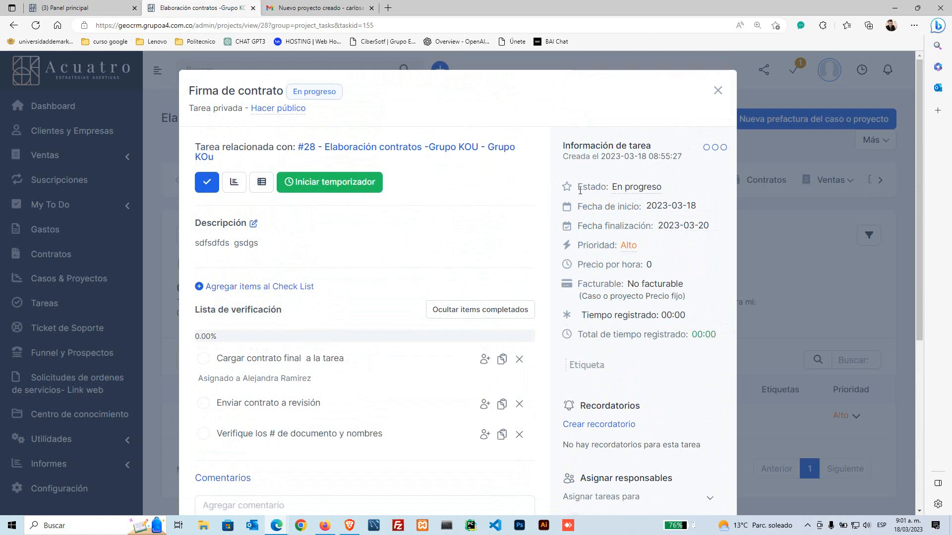
pyautogui.moveTo(579, 189); pyautogui.dragTo(610, 190)
# Step: Change the task status from En progreso to Pendiente revisión y aprobación
pyautogui.moveTo(630, 175)
pyautogui.click(665, 175)
pyautogui.click(638, 189)
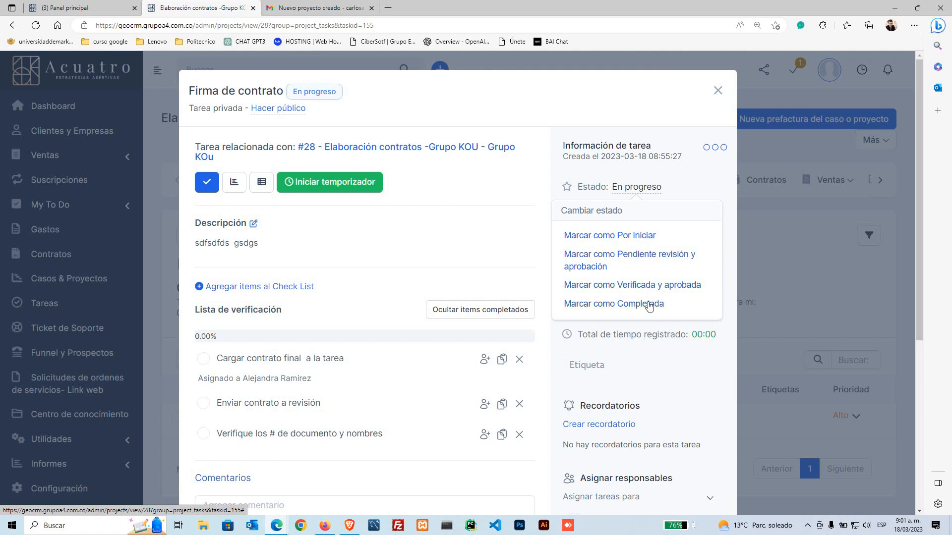
pyautogui.click(642, 261)
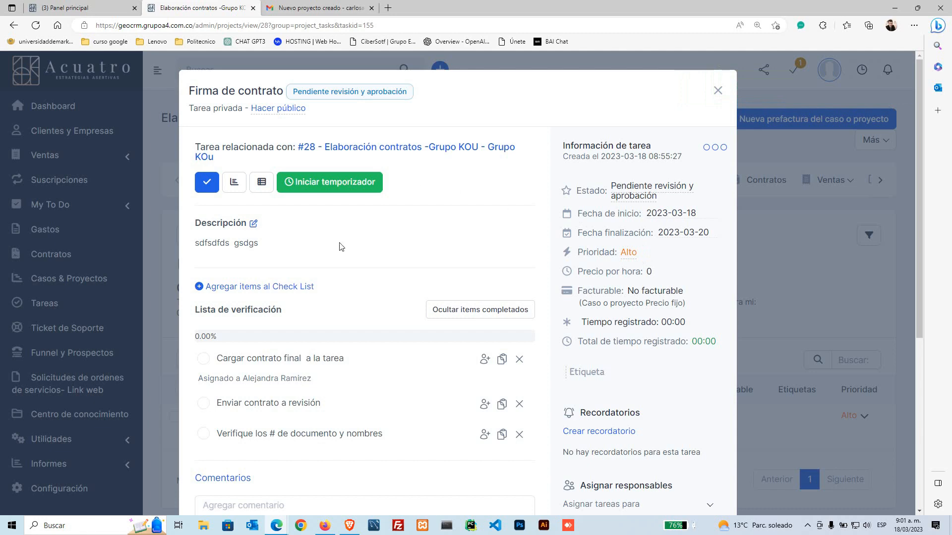
pyautogui.scroll(-6, 269, 304)
pyautogui.scroll(3, 320, 380)
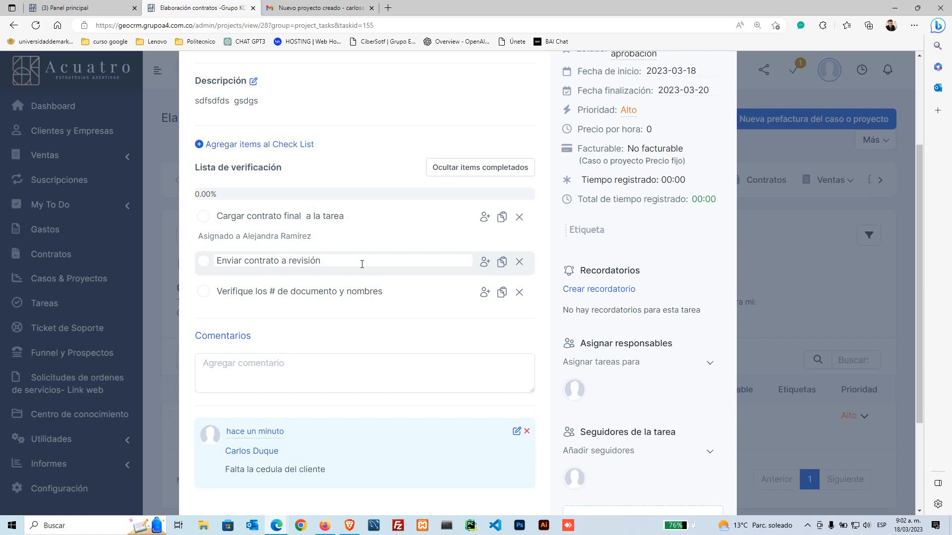
pyautogui.click(328, 6)
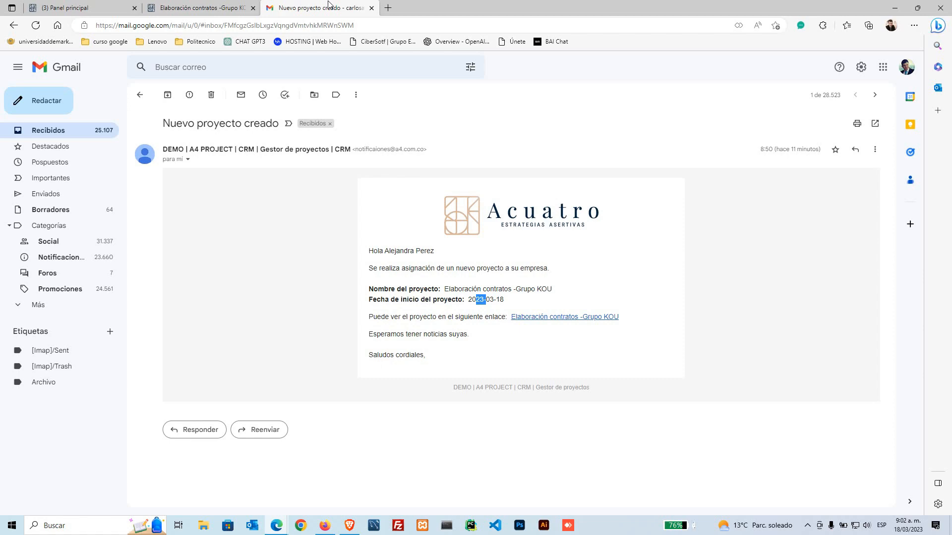
# Step: Read the new task comment notification email in Gmail
pyautogui.click(59, 129)
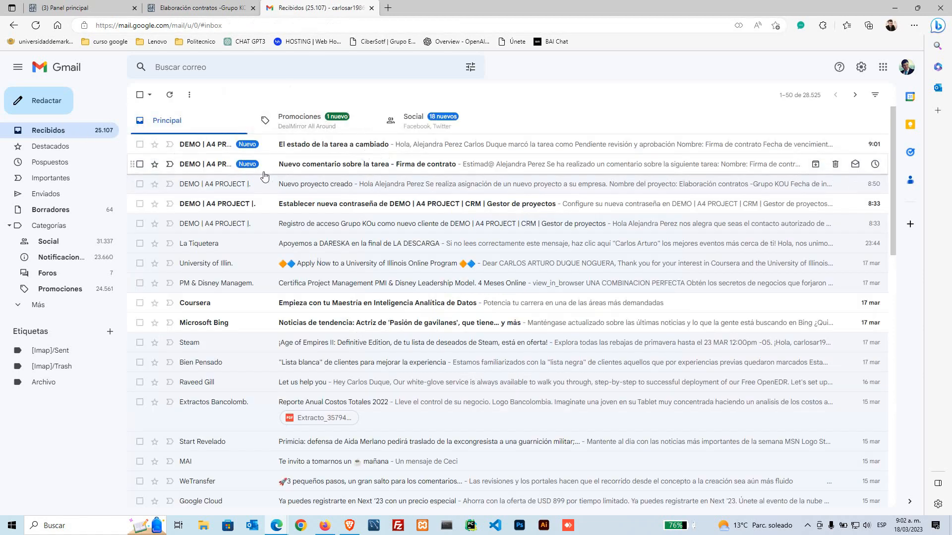
pyautogui.click(219, 169)
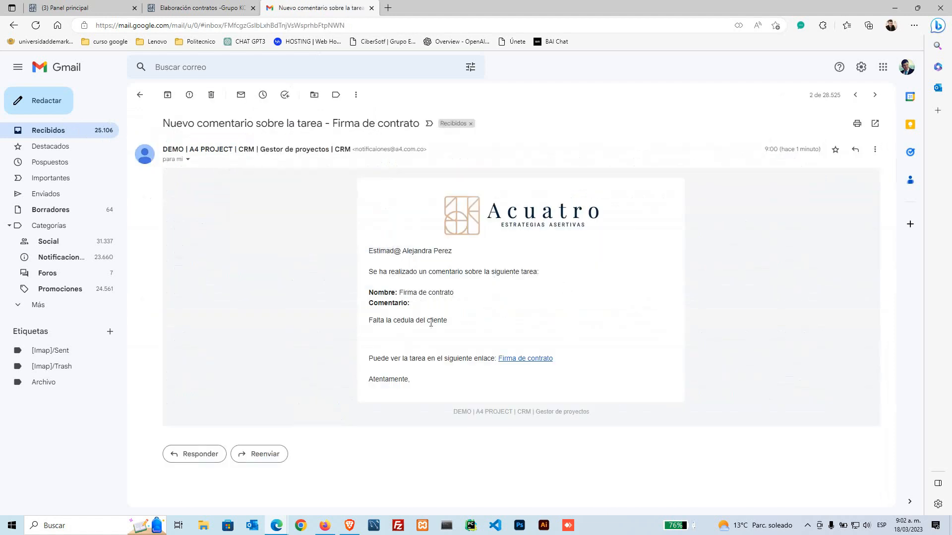
pyautogui.moveTo(383, 322); pyautogui.dragTo(449, 325)
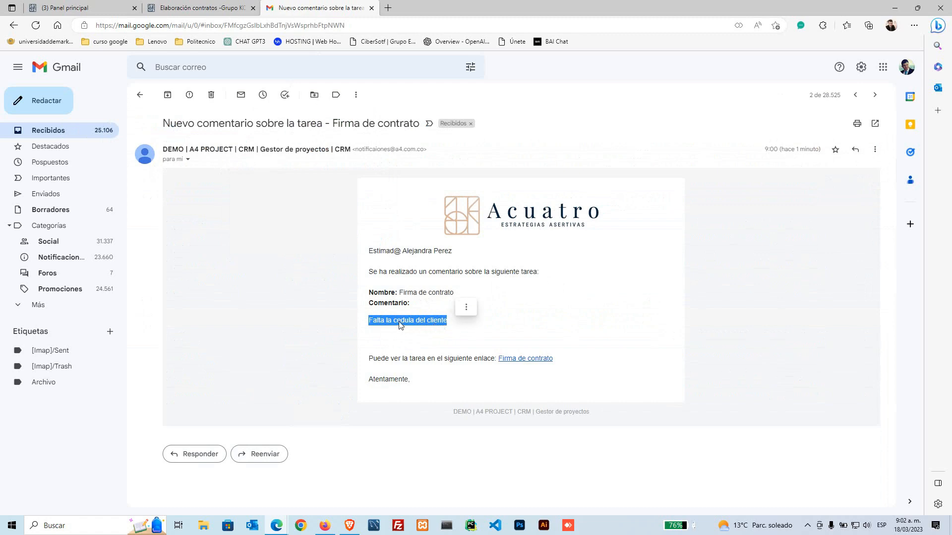
pyautogui.click(323, 320)
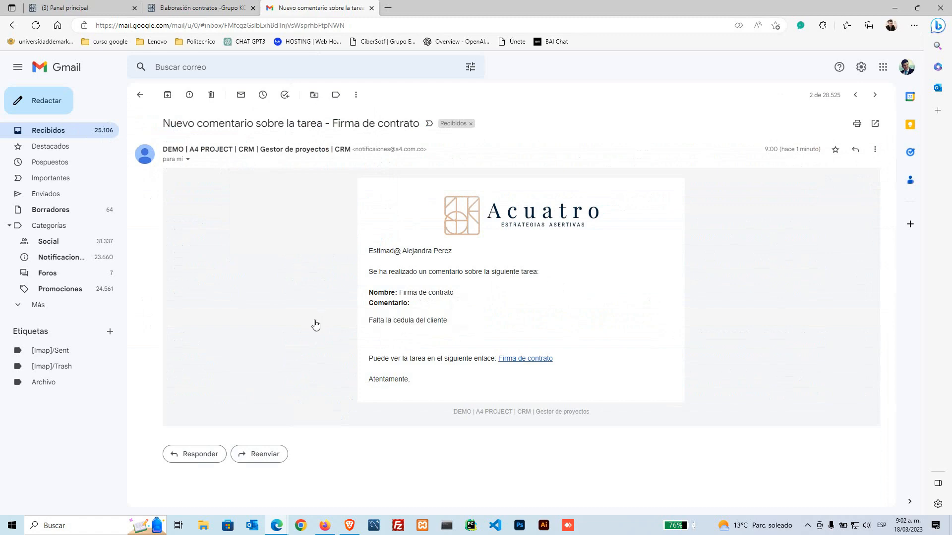
pyautogui.hotkey('alt', 'Left')
# Step: Read the Firma de contrato status-change notification email, then return to the CRM
pyautogui.click(299, 144)
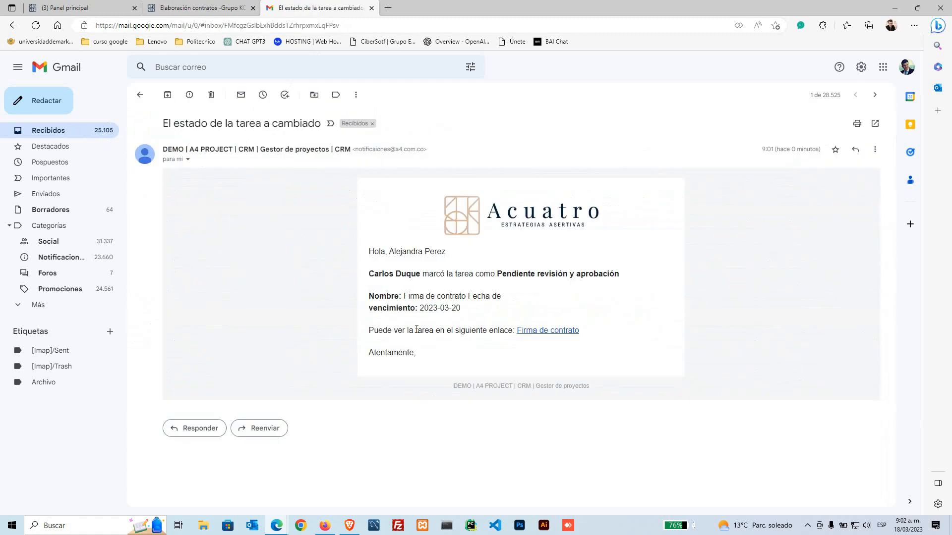
pyautogui.moveTo(163, 123); pyautogui.dragTo(329, 123)
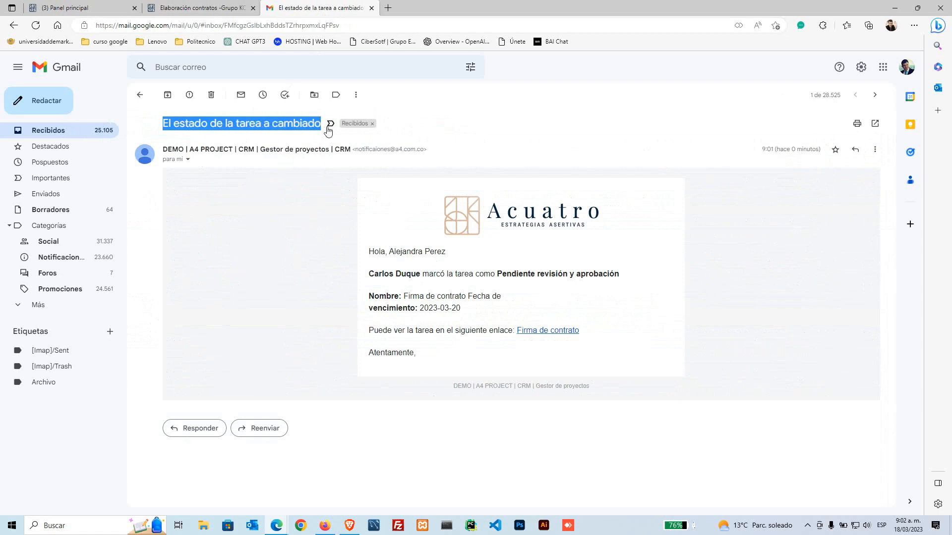
pyautogui.click(351, 308)
pyautogui.moveTo(370, 251); pyautogui.dragTo(615, 274)
pyautogui.click(354, 285)
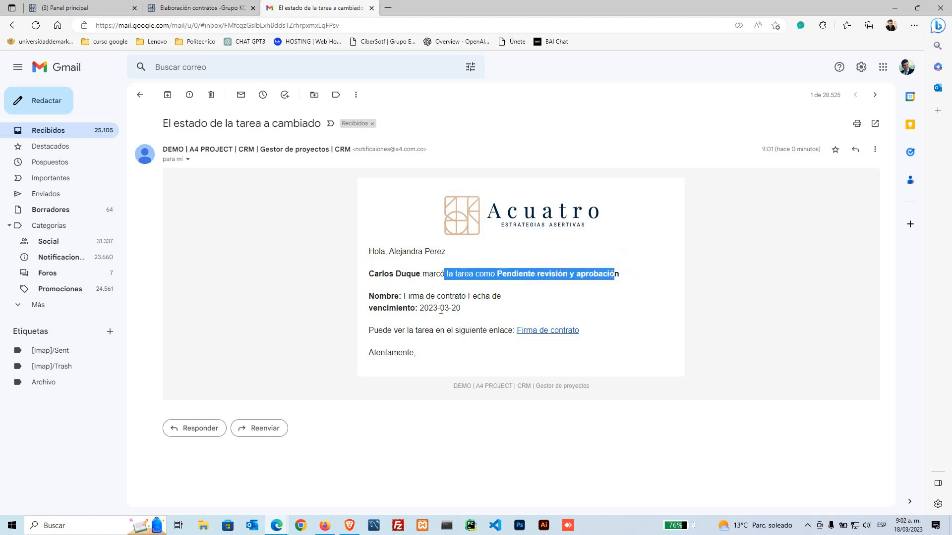
pyautogui.moveTo(404, 297); pyautogui.dragTo(494, 296)
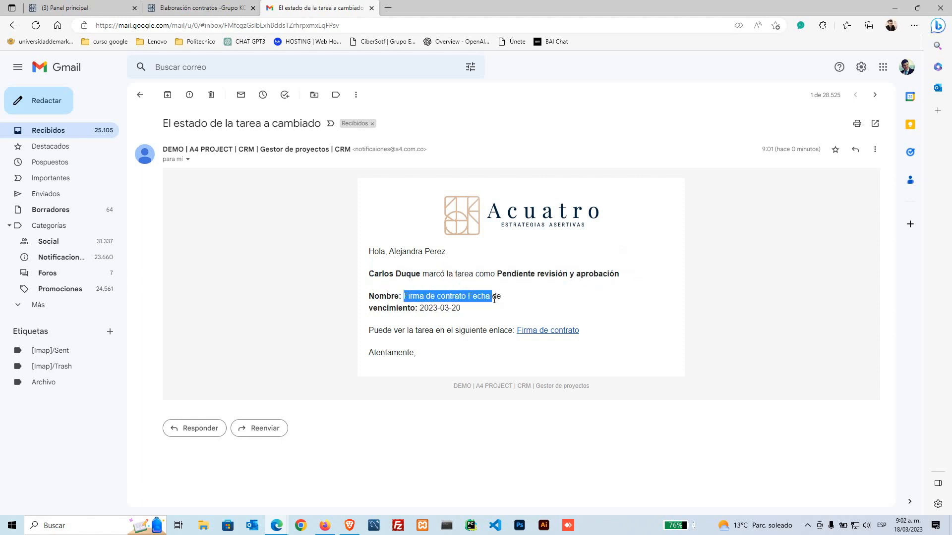
pyautogui.click(351, 320)
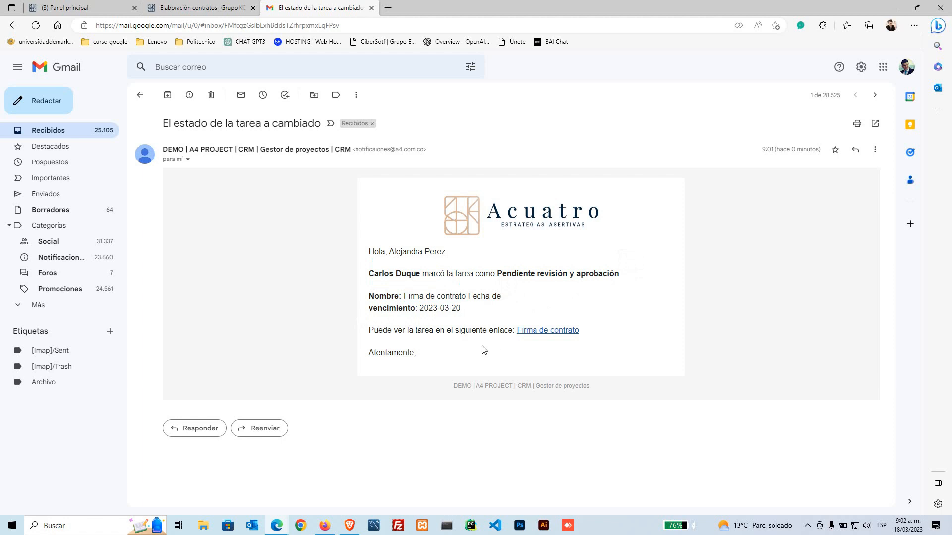
pyautogui.moveTo(590, 328); pyautogui.dragTo(515, 332)
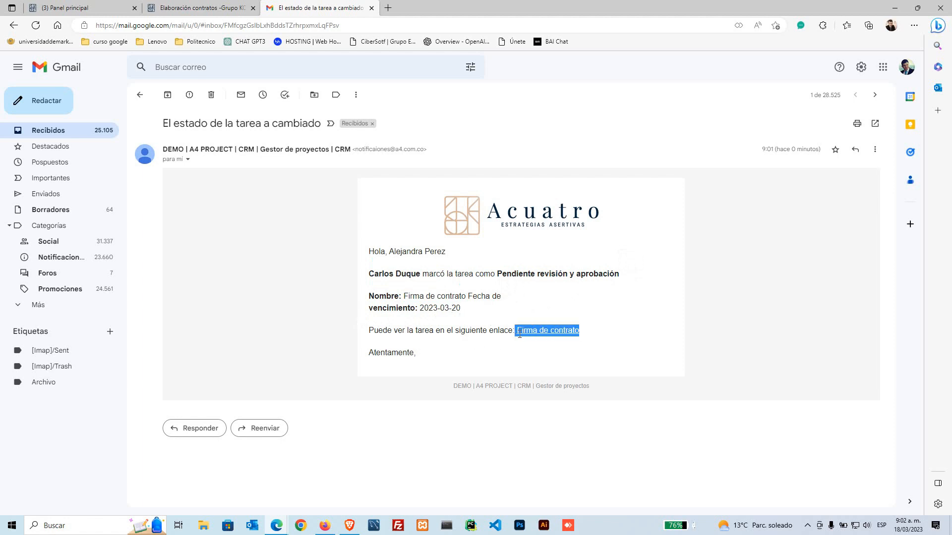
pyautogui.click(462, 366)
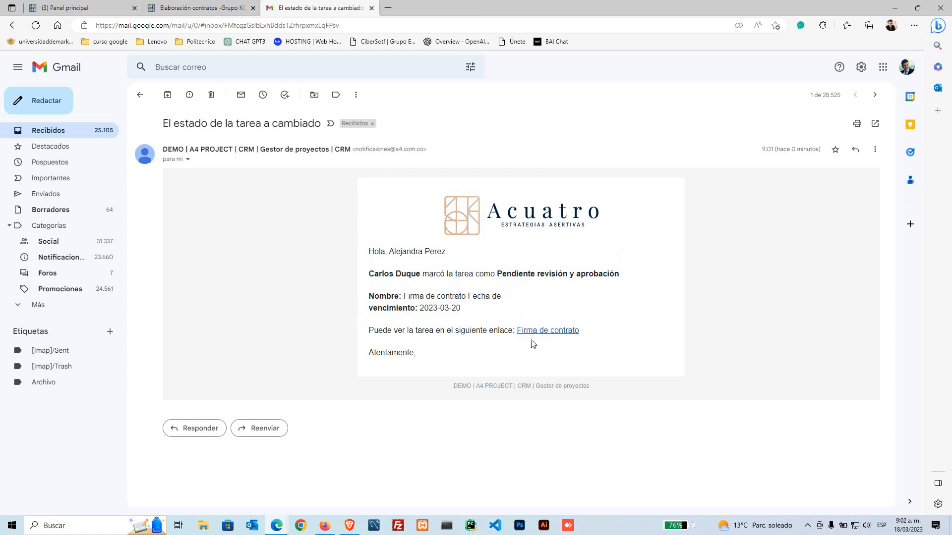
pyautogui.hotkey('alt', 'Left')
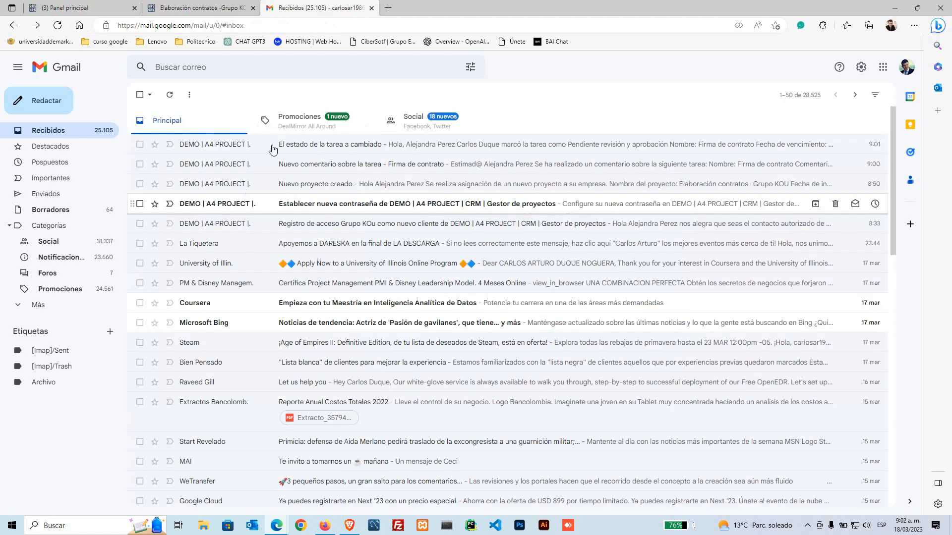
pyautogui.click(193, 8)
# Step: Start a task reminder dated 2023-03-18 at 09:30 for the chosen teammate
pyautogui.scroll(-3, 477, 385)
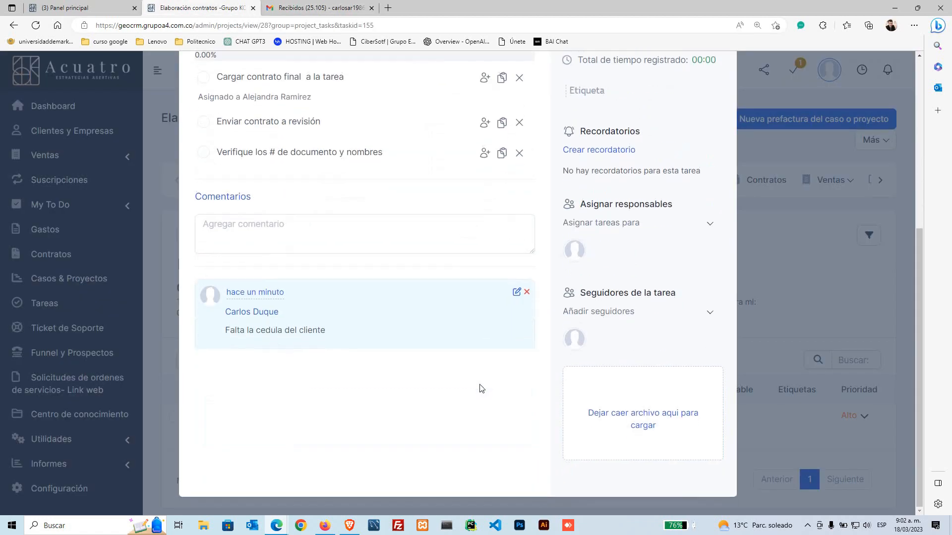
pyautogui.scroll(3, 485, 379)
pyautogui.scroll(3, 467, 351)
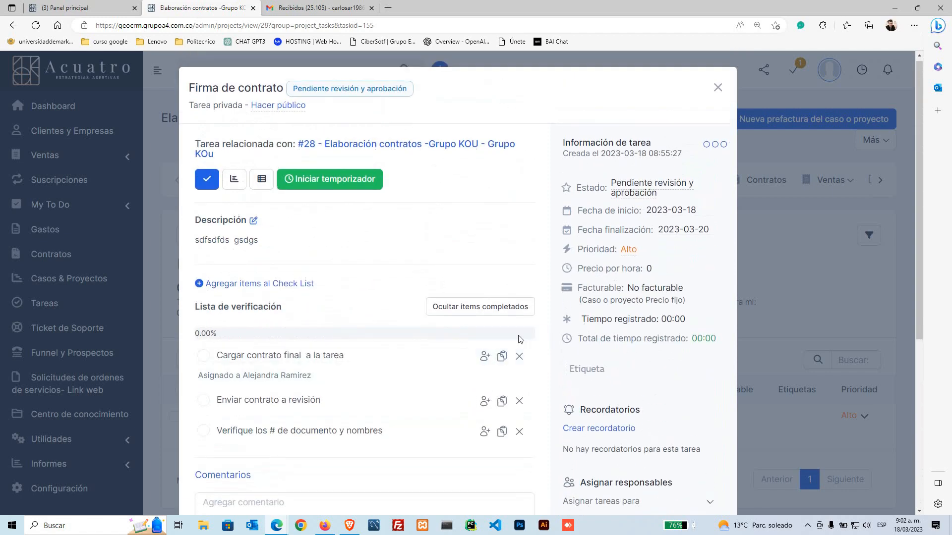
pyautogui.scroll(-1, 565, 296)
pyautogui.scroll(-1, 570, 292)
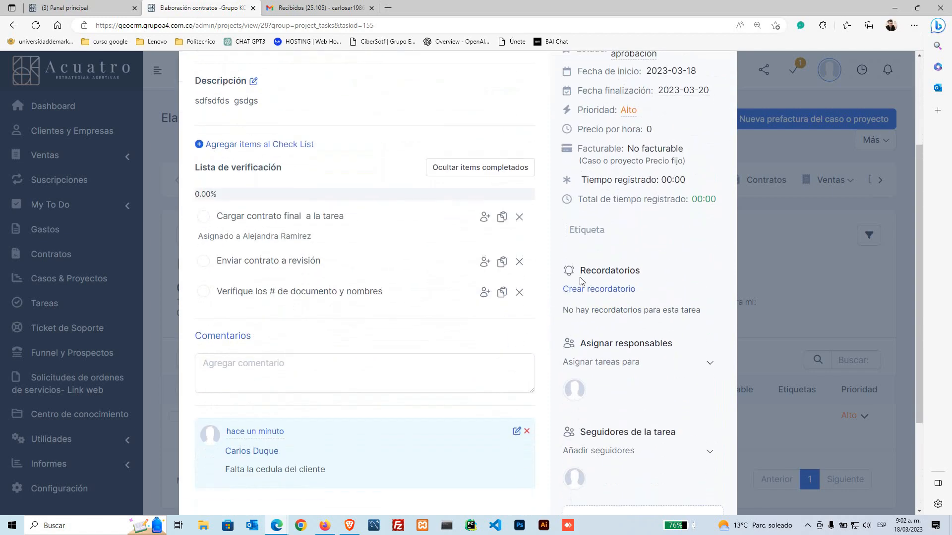
pyautogui.click(611, 290)
pyautogui.scroll(-1, 610, 290)
pyautogui.click(620, 279)
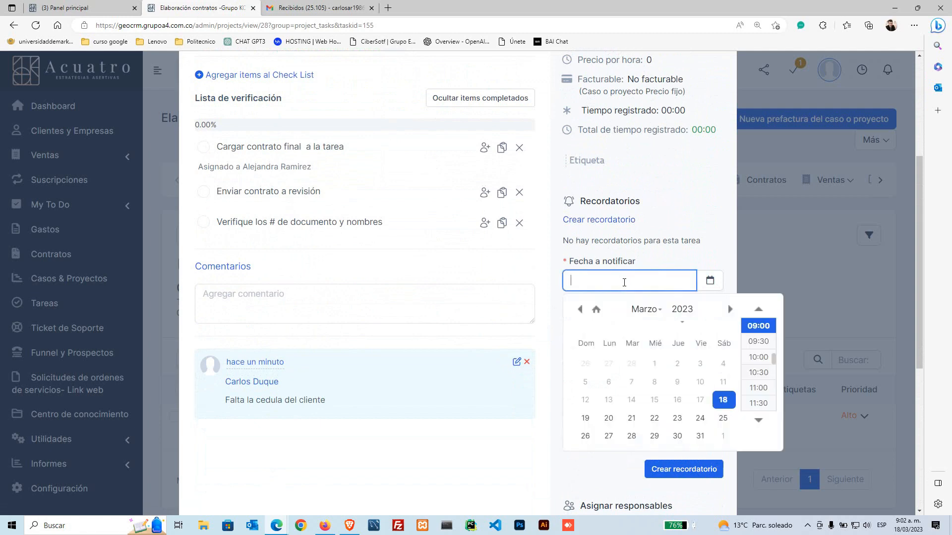
pyautogui.click(723, 400)
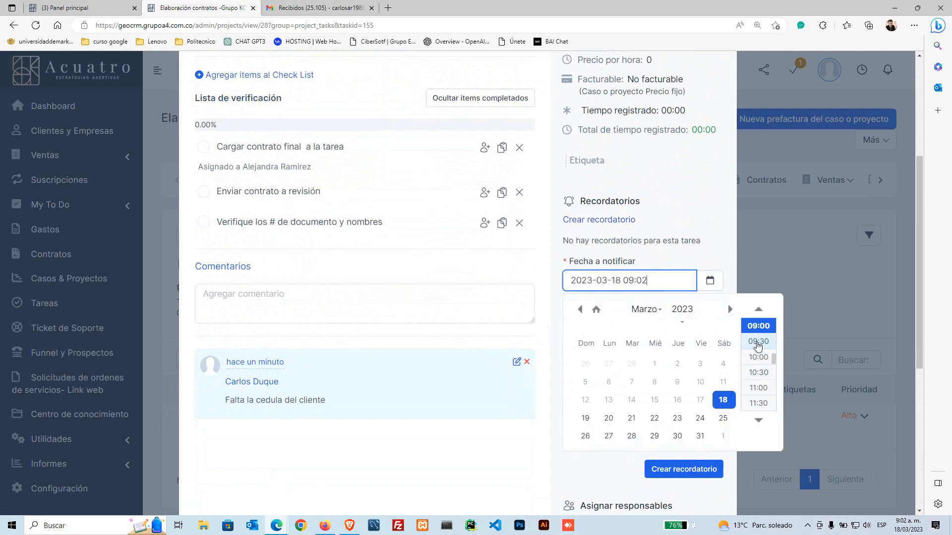
pyautogui.click(757, 341)
pyautogui.click(663, 331)
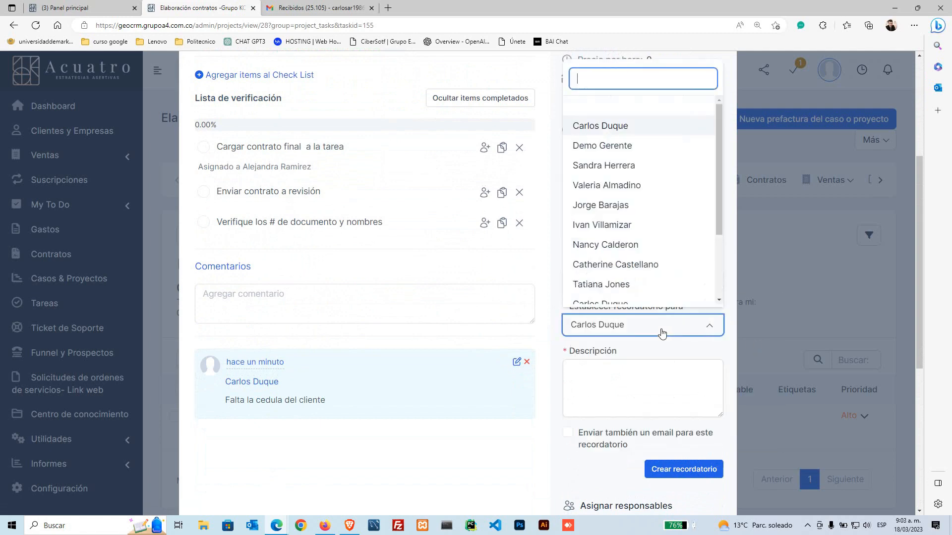
pyautogui.scroll(-2, 642, 268)
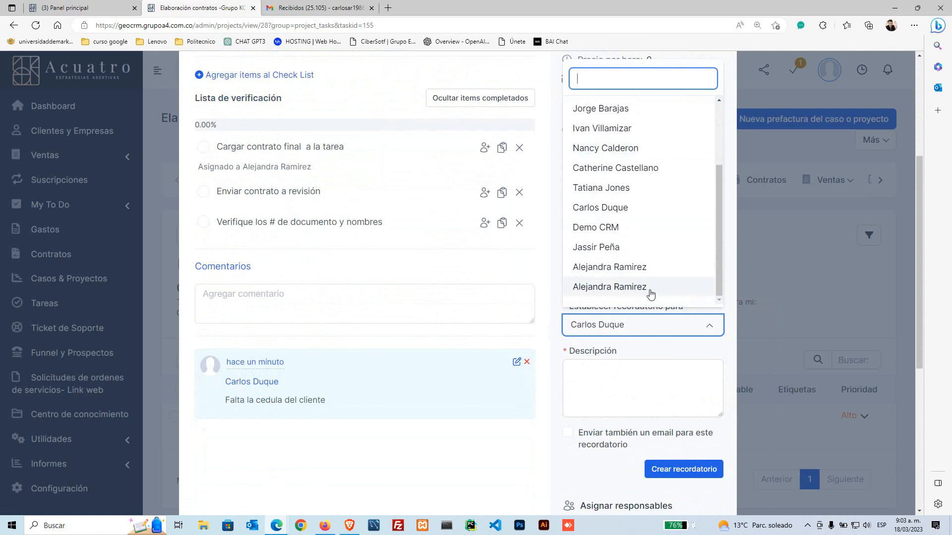
pyautogui.click(631, 269)
# Step: Describe the reminder as 'Porfa pídele la cedula al cliente y la cargas', enable email, and save
pyautogui.click(609, 379)
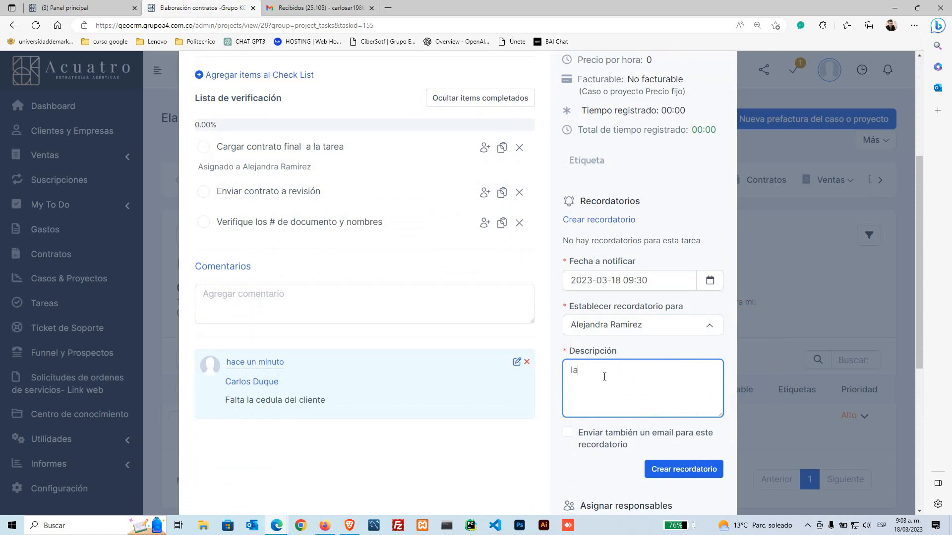
pyautogui.write('Porfa pidele la cedula al cliente ')
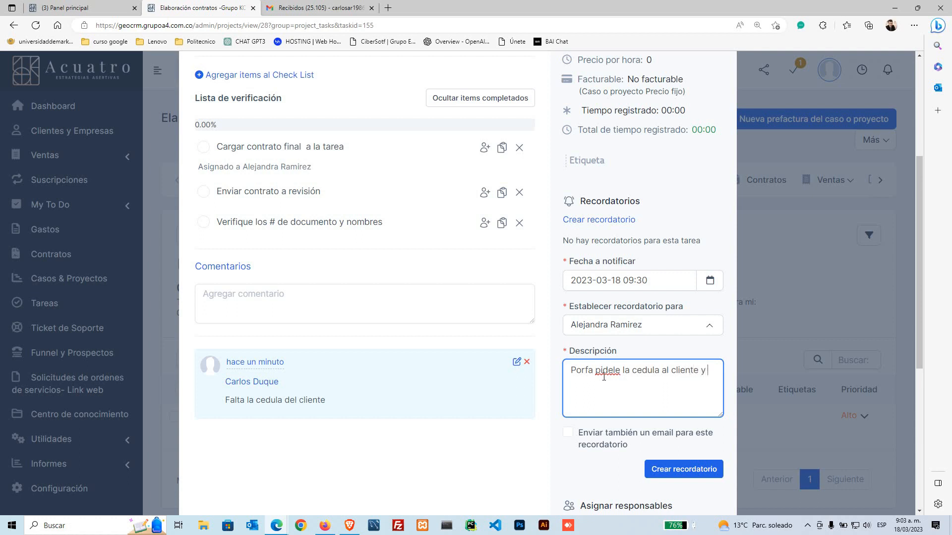
pyautogui.write('y la cargas')
pyautogui.click(602, 377)
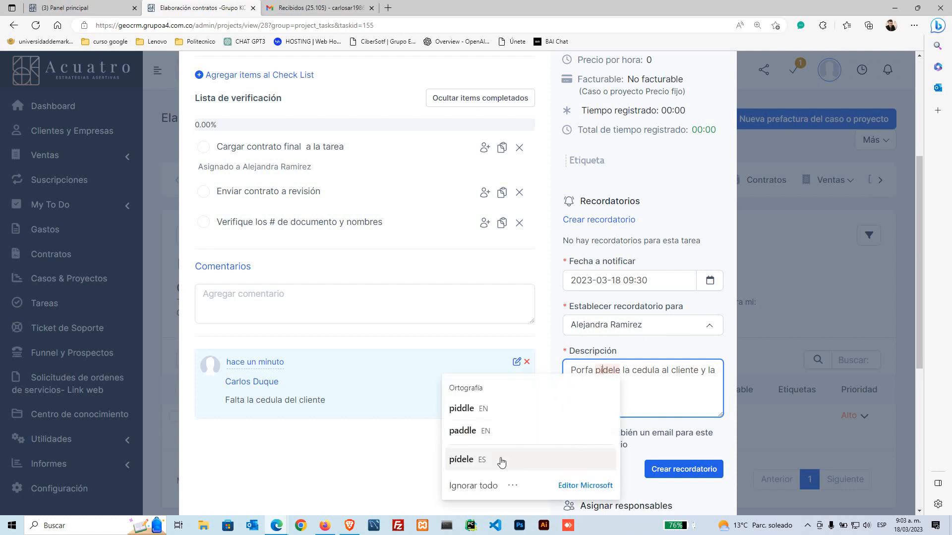
pyautogui.click(501, 460)
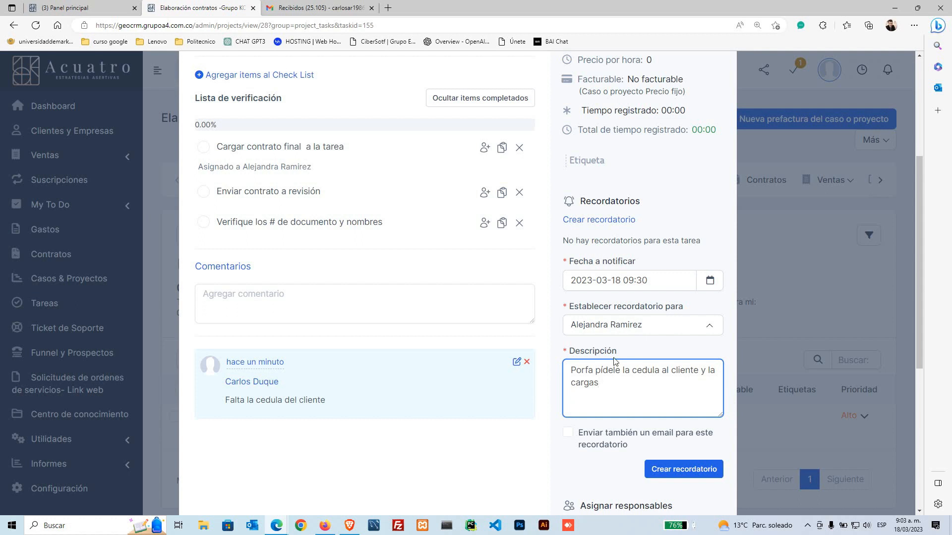
pyautogui.scroll(-3, 615, 361)
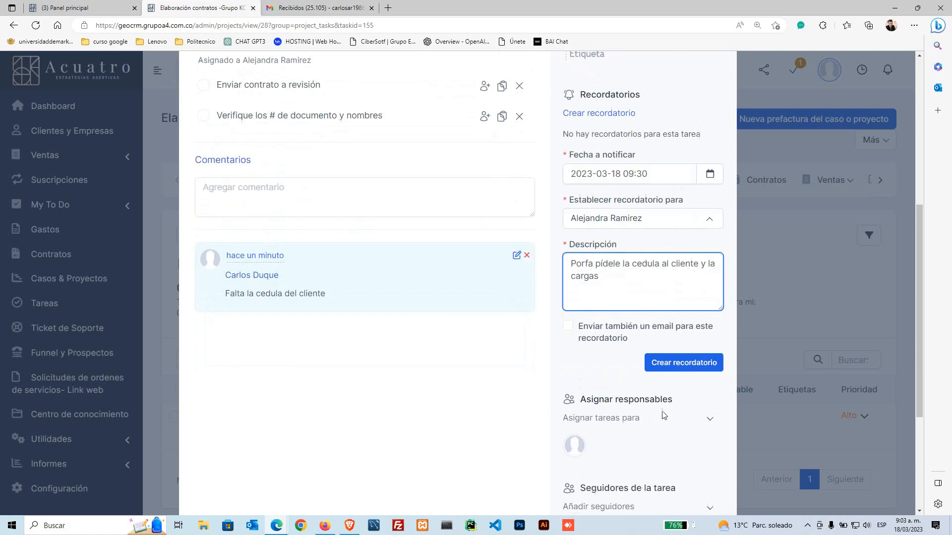
pyautogui.click(569, 294)
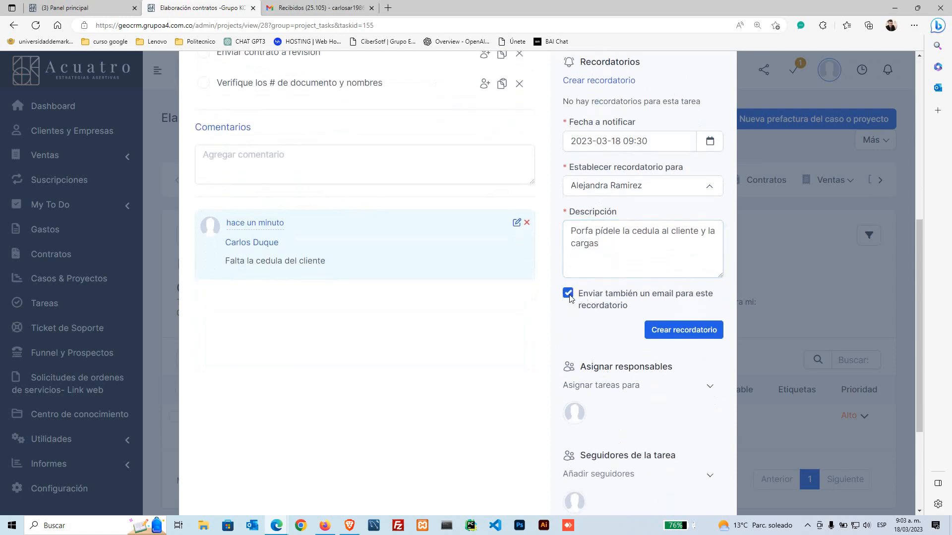
pyautogui.click(684, 337)
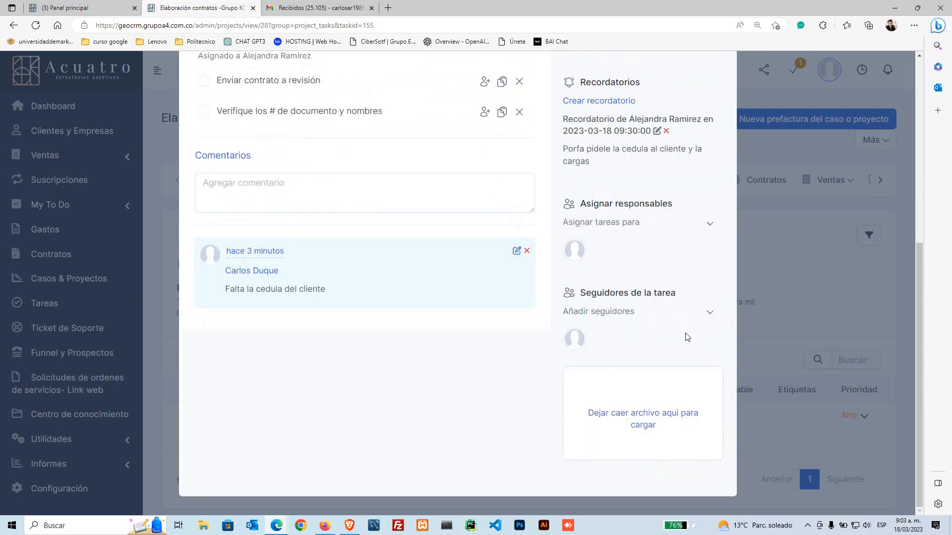
# Step: Tick 'Verifique los # de documento y nombres' and 'Enviar contrato a revisión' in the checklist
pyautogui.scroll(2, 486, 341)
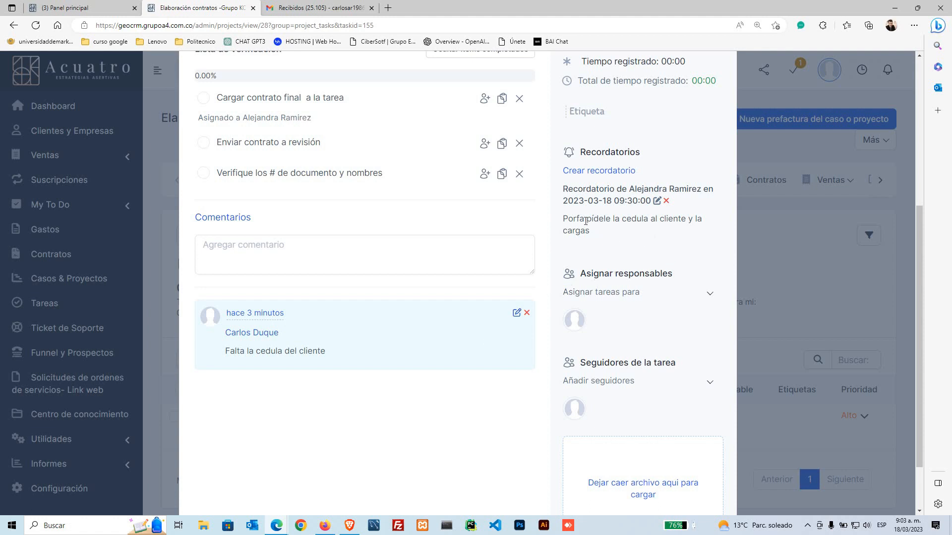
pyautogui.moveTo(565, 219); pyautogui.dragTo(599, 234)
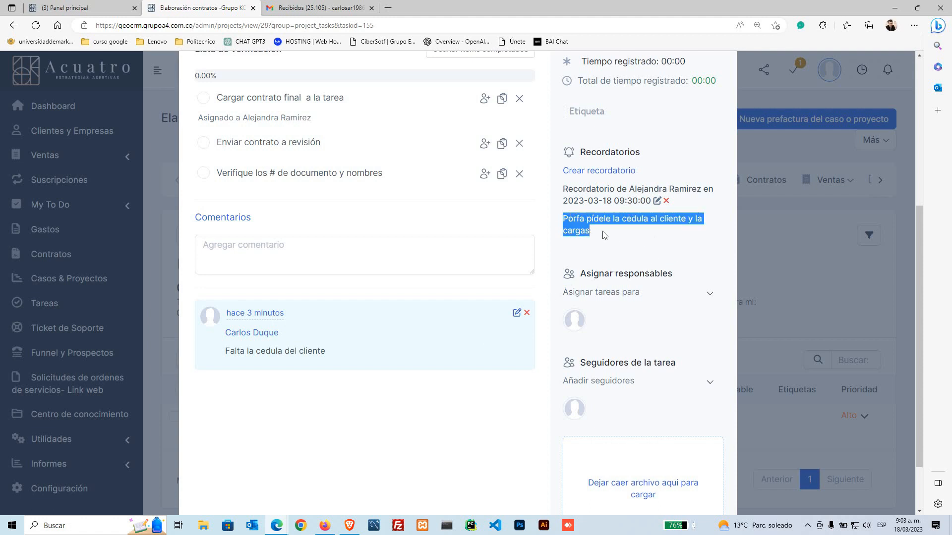
pyautogui.click(506, 419)
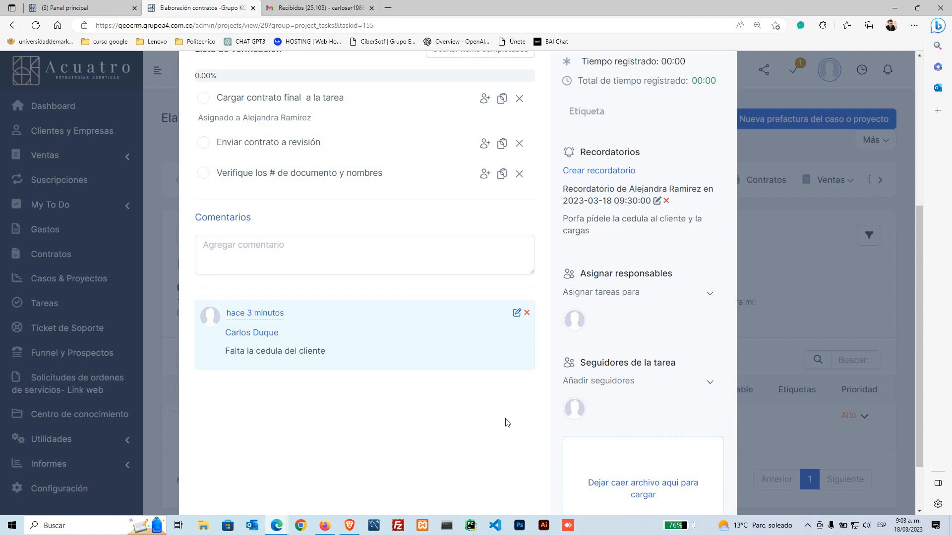
pyautogui.scroll(-1, 505, 419)
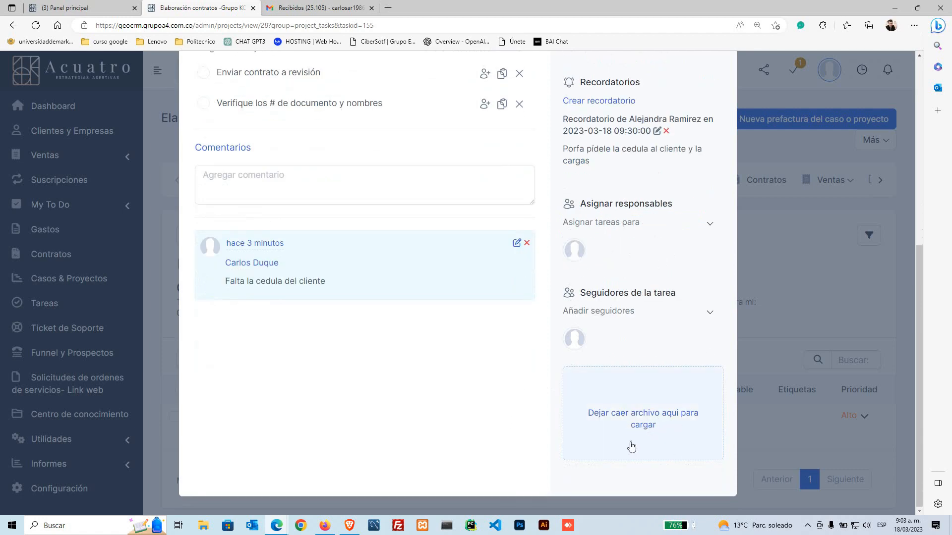
pyautogui.scroll(3, 454, 331)
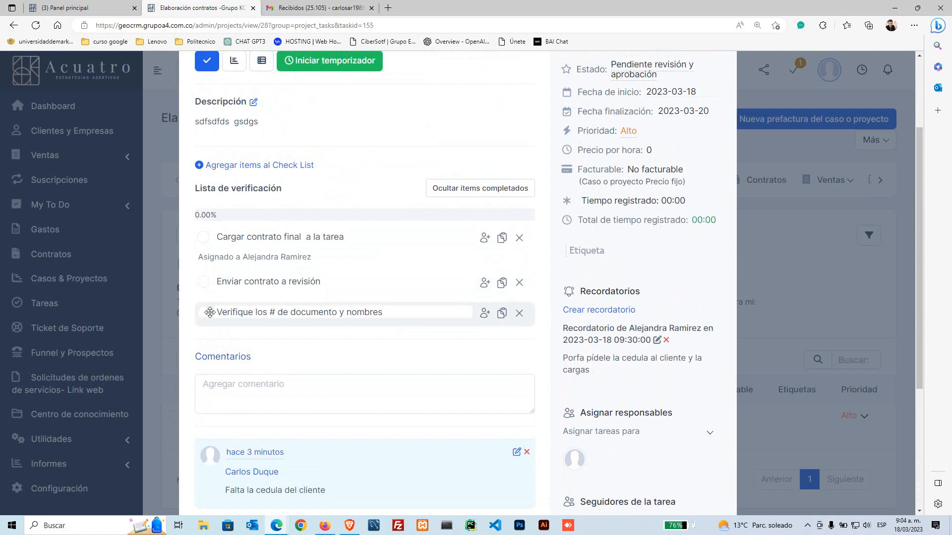
pyautogui.scroll(-1, 312, 362)
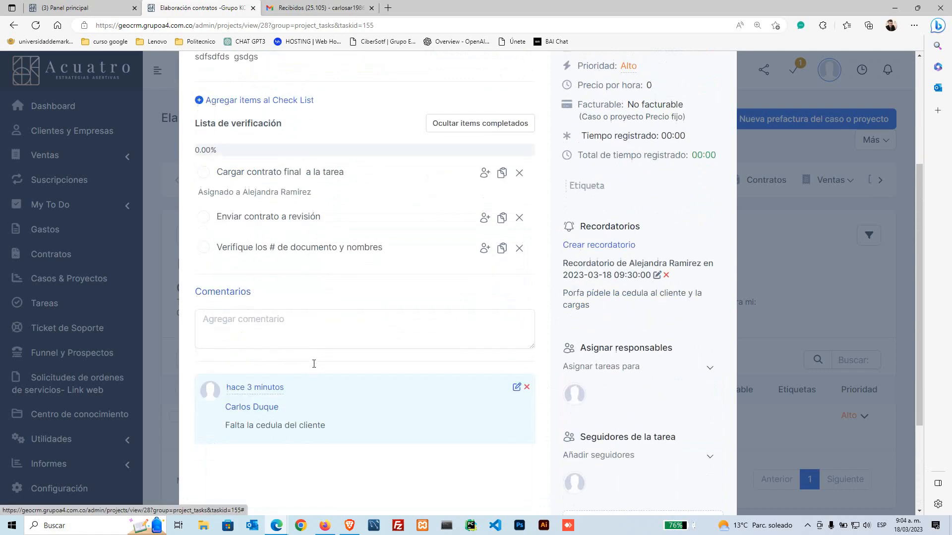
pyautogui.scroll(1, 275, 371)
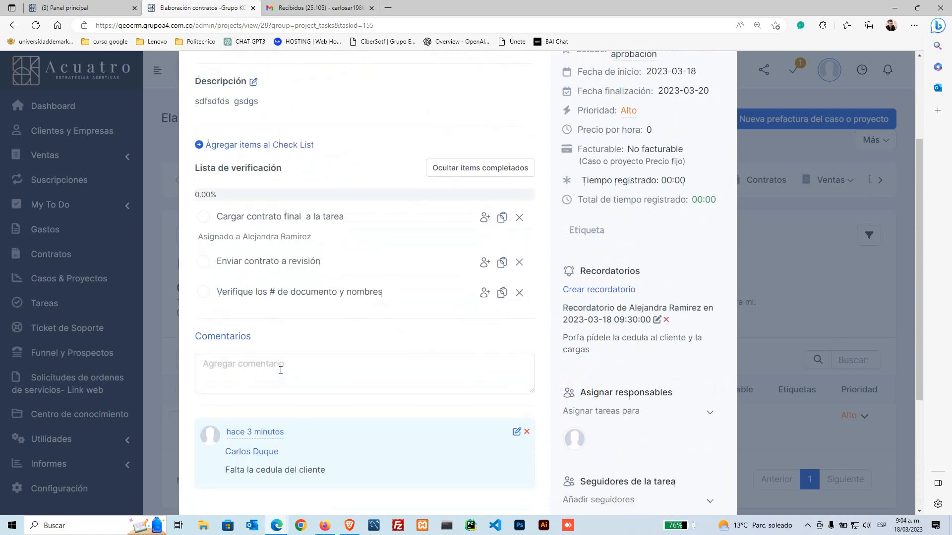
pyautogui.click(204, 313)
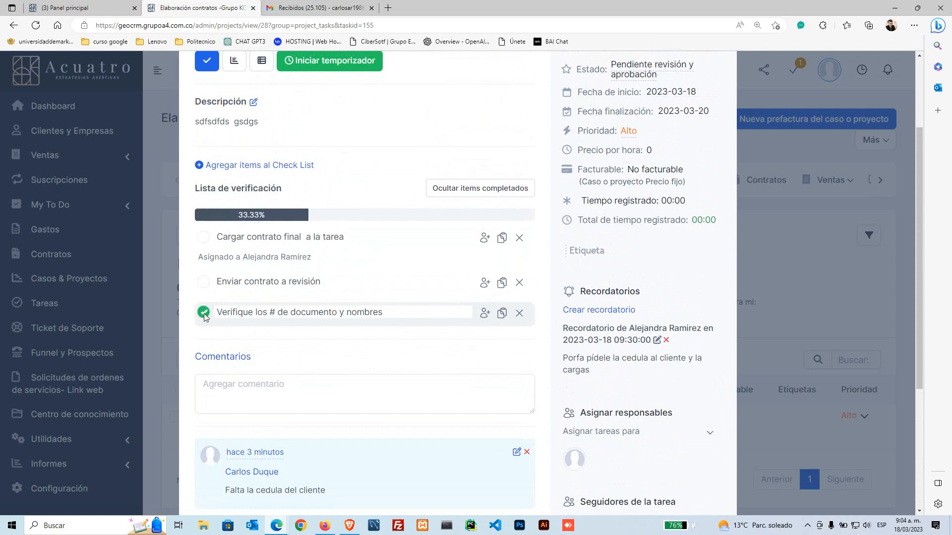
pyautogui.click(204, 283)
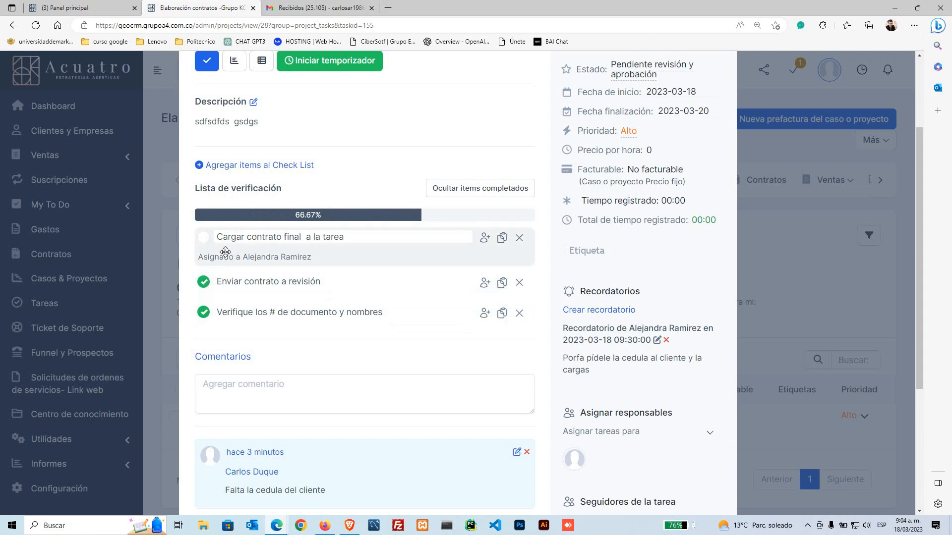
pyautogui.scroll(-3, 322, 257)
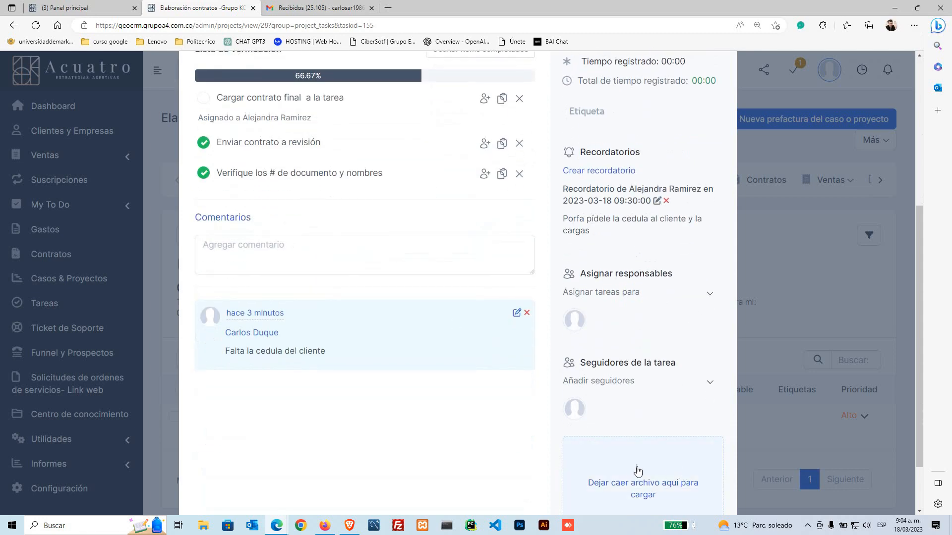
pyautogui.scroll(-2, 639, 446)
pyautogui.click(655, 425)
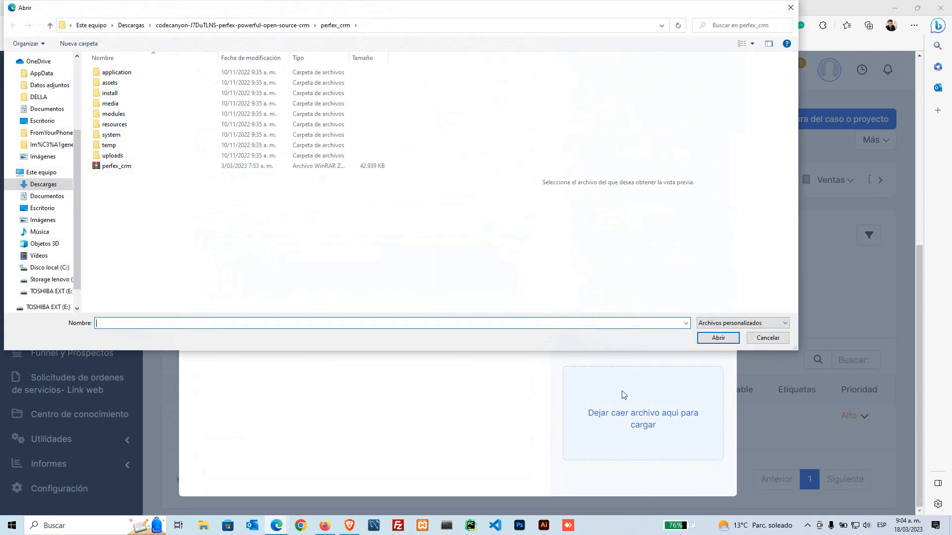
pyautogui.click(48, 185)
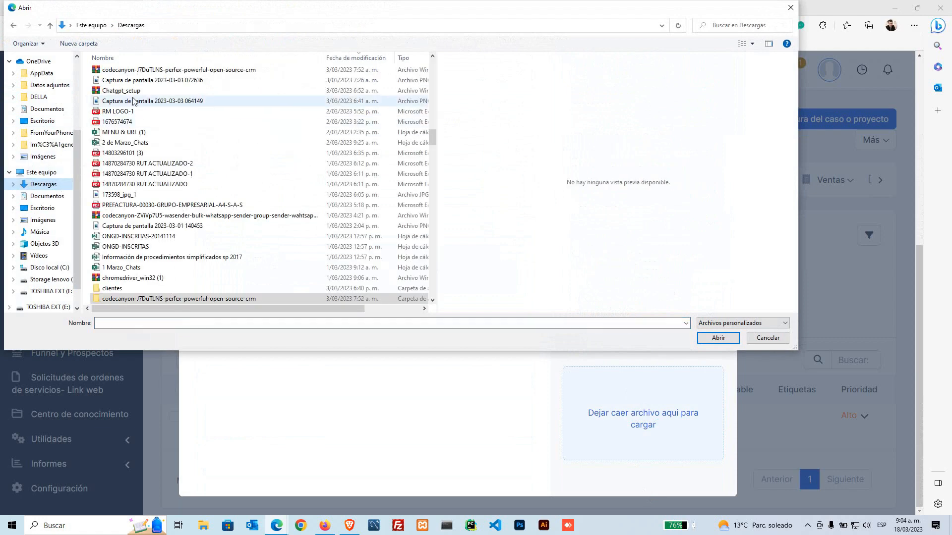
pyautogui.click(132, 92)
pyautogui.click(153, 81)
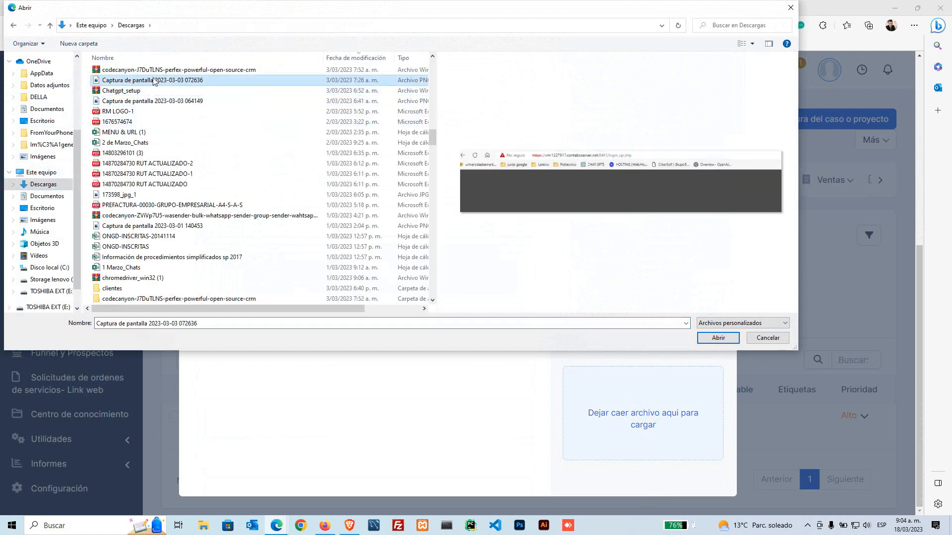
pyautogui.click(145, 102)
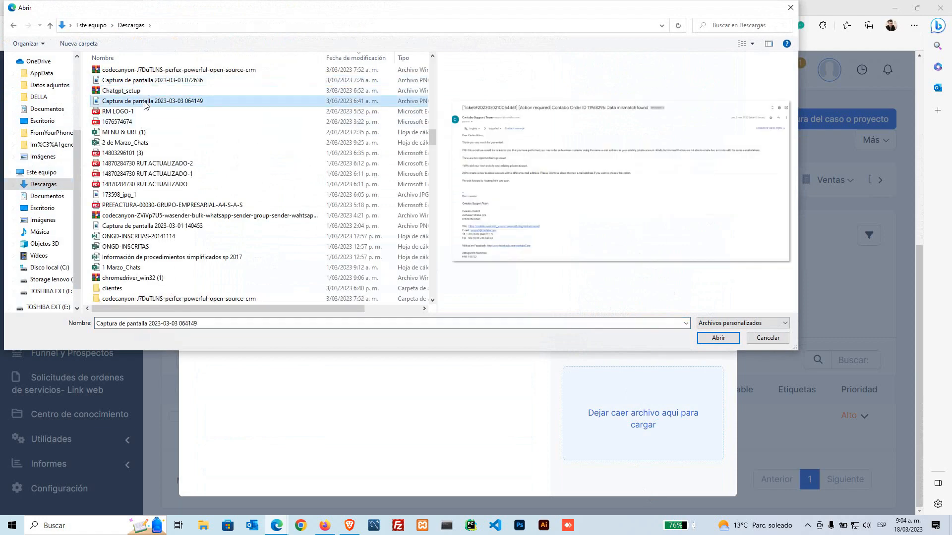
pyautogui.click(708, 340)
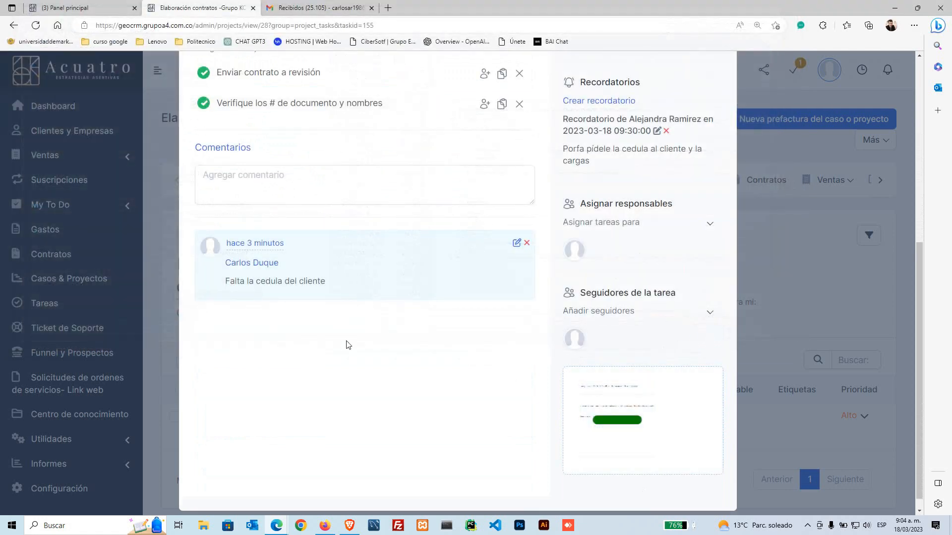
pyautogui.scroll(1, 346, 345)
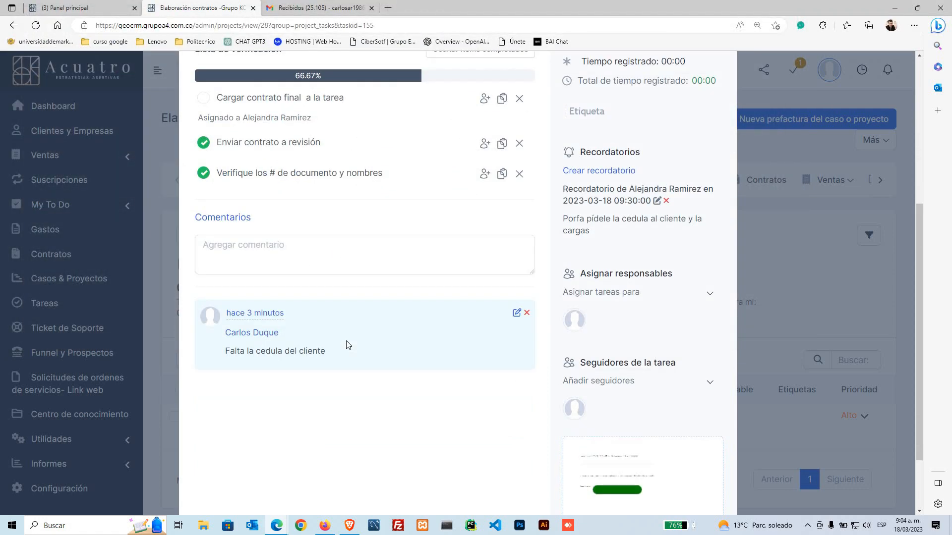
pyautogui.scroll(1, 346, 345)
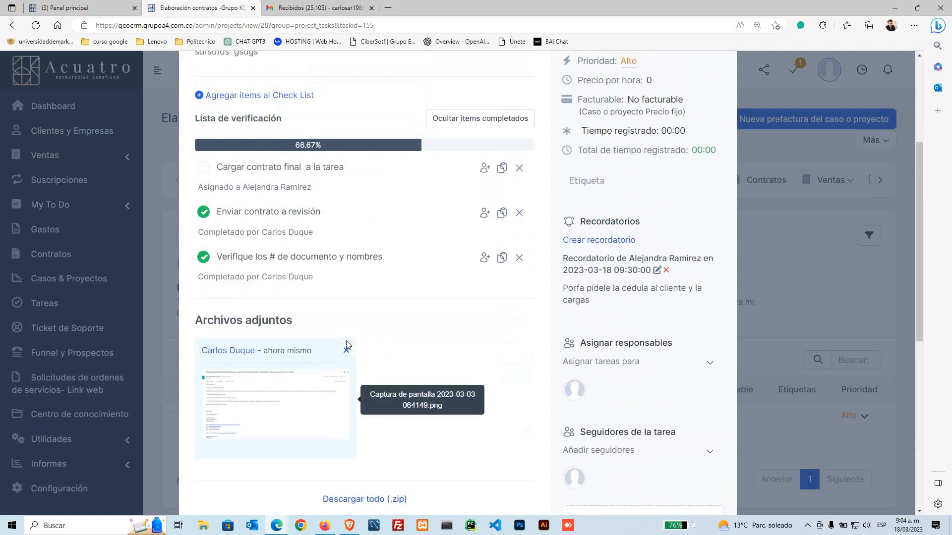
# Step: Tick 'Cargar contrato final a la tarea' to reach 100% and mark the task Completada
pyautogui.scroll(-7, 386, 347)
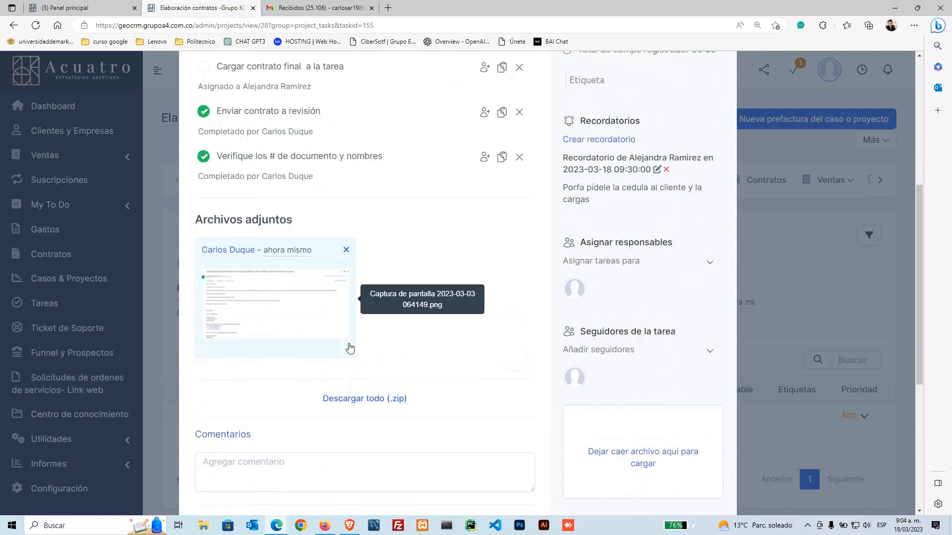
pyautogui.scroll(-1, 305, 374)
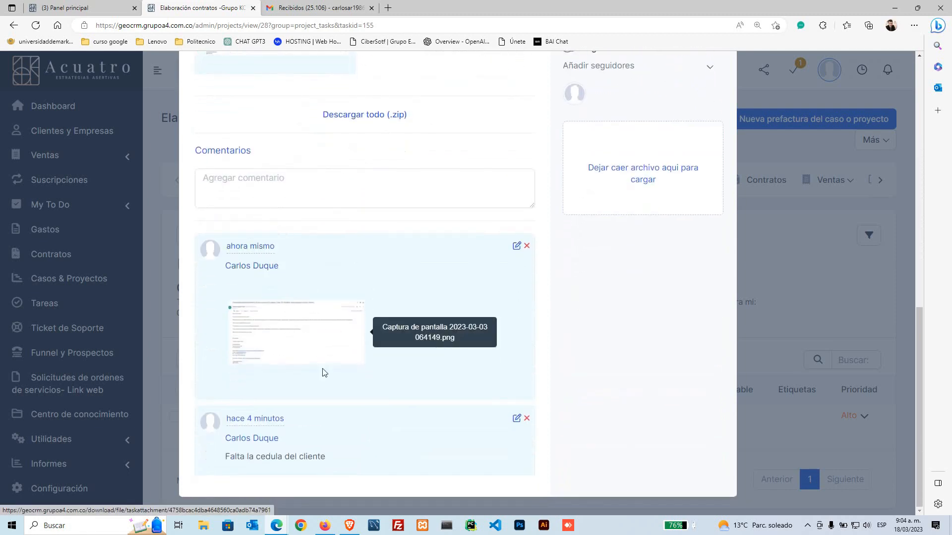
pyautogui.scroll(3, 323, 376)
pyautogui.scroll(7, 340, 367)
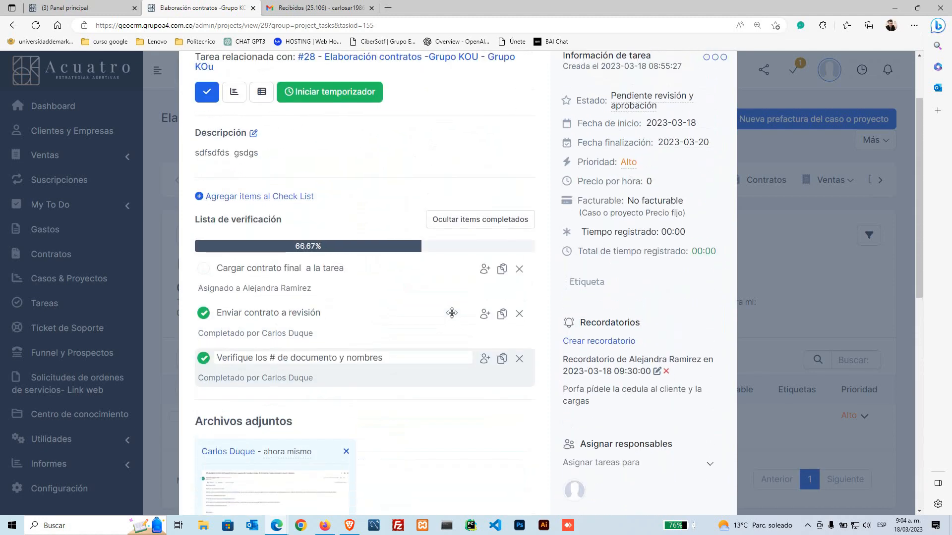
pyautogui.click(204, 272)
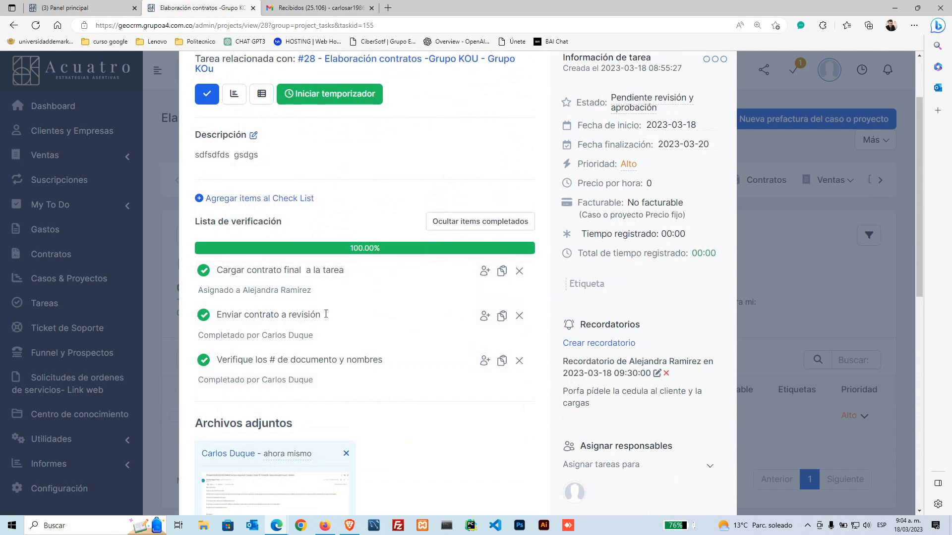
pyautogui.scroll(2, 325, 314)
pyautogui.click(207, 186)
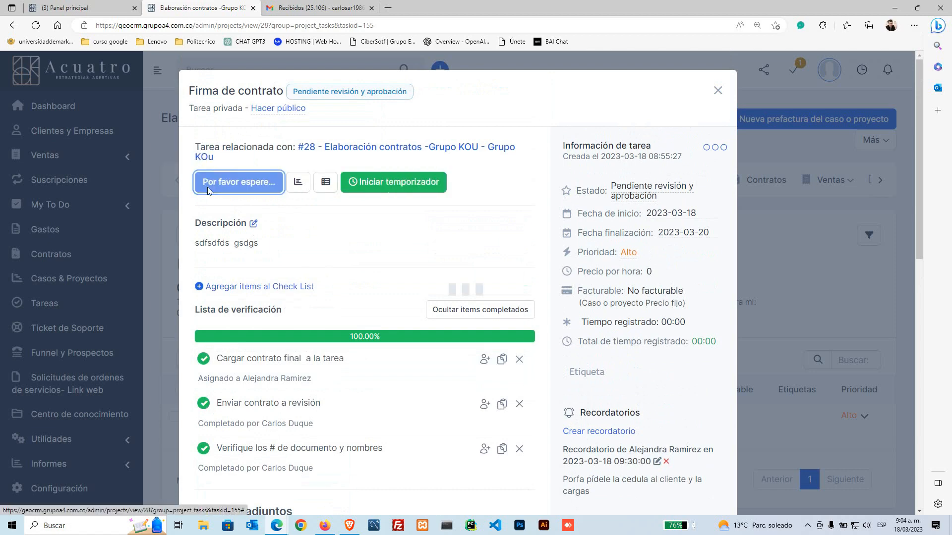
pyautogui.scroll(-1, 346, 294)
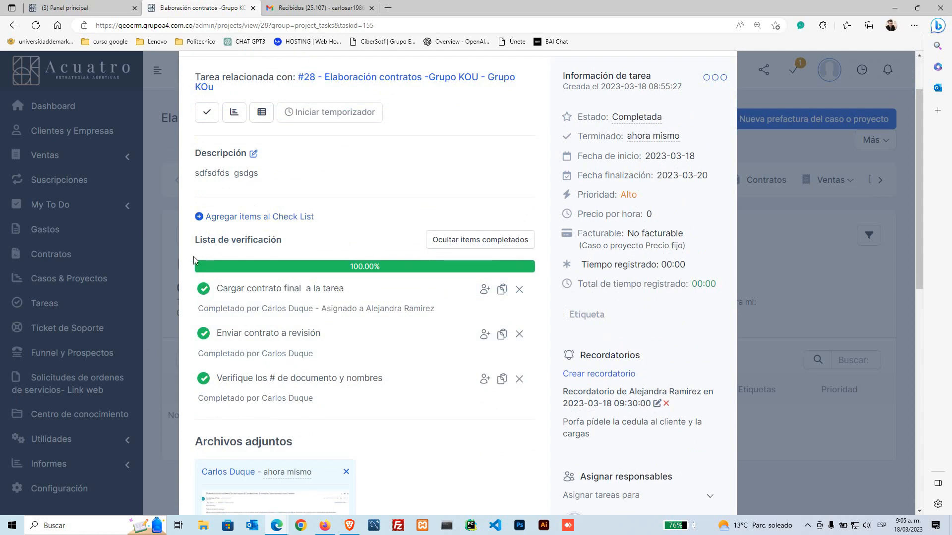
pyautogui.click(308, 9)
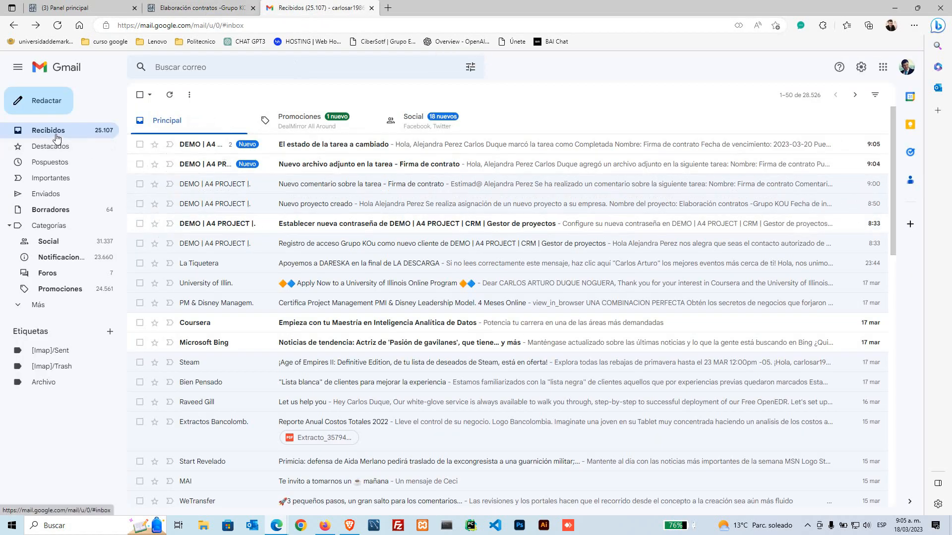
pyautogui.click(201, 150)
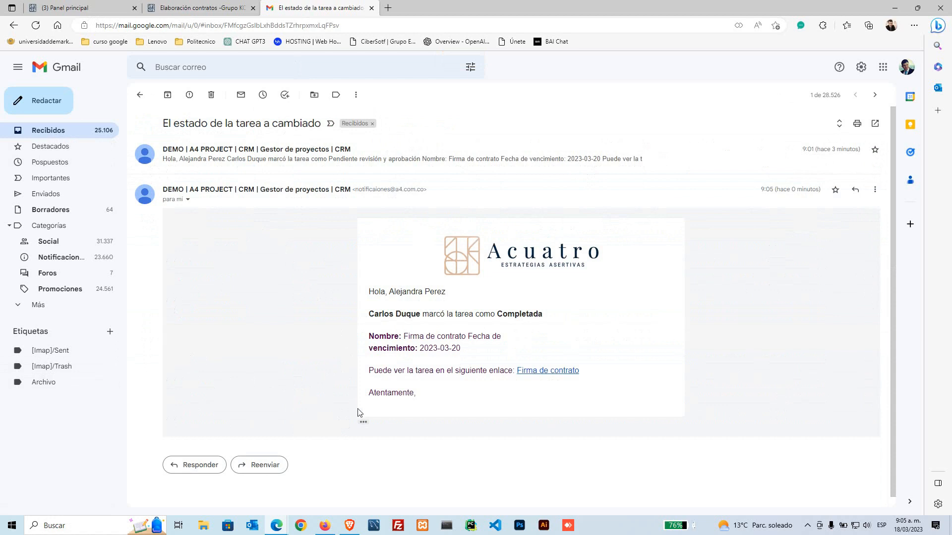
pyautogui.tripleClick(372, 292)
pyautogui.moveTo(402, 305); pyautogui.dragTo(424, 311)
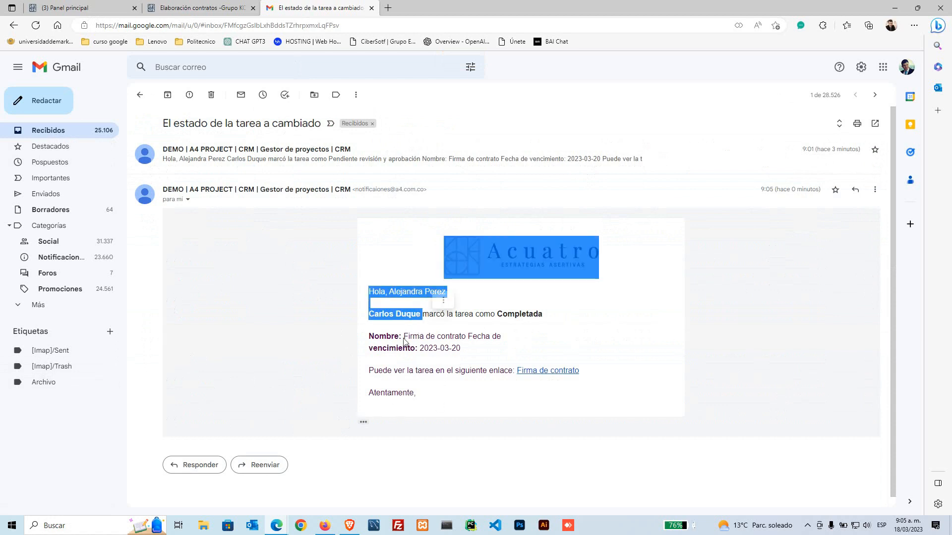
pyautogui.click(325, 315)
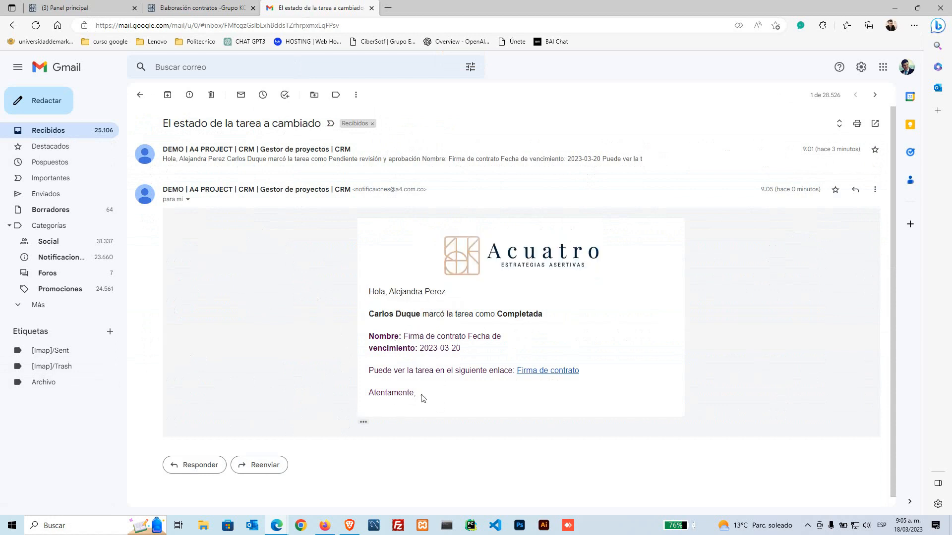
pyautogui.moveTo(422, 397); pyautogui.dragTo(448, 300)
pyautogui.click(391, 308)
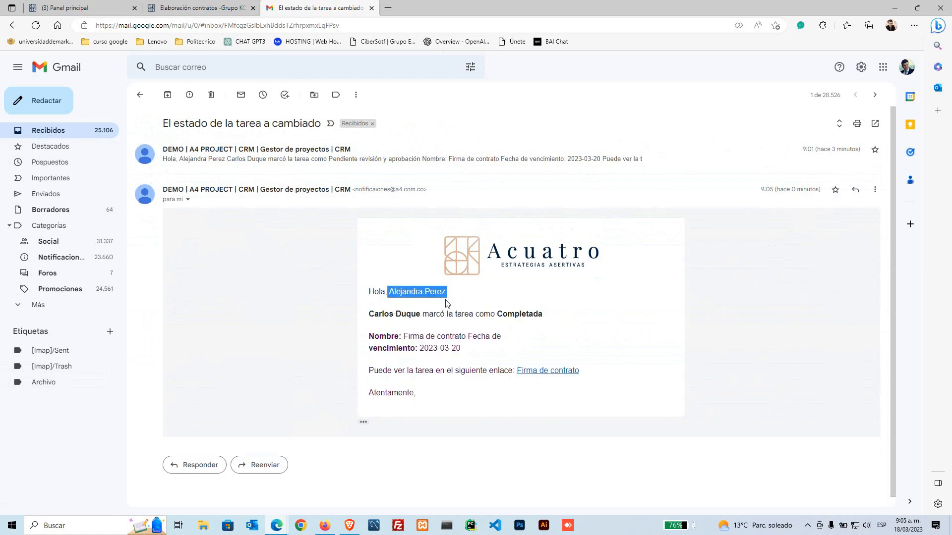
pyautogui.click(392, 310)
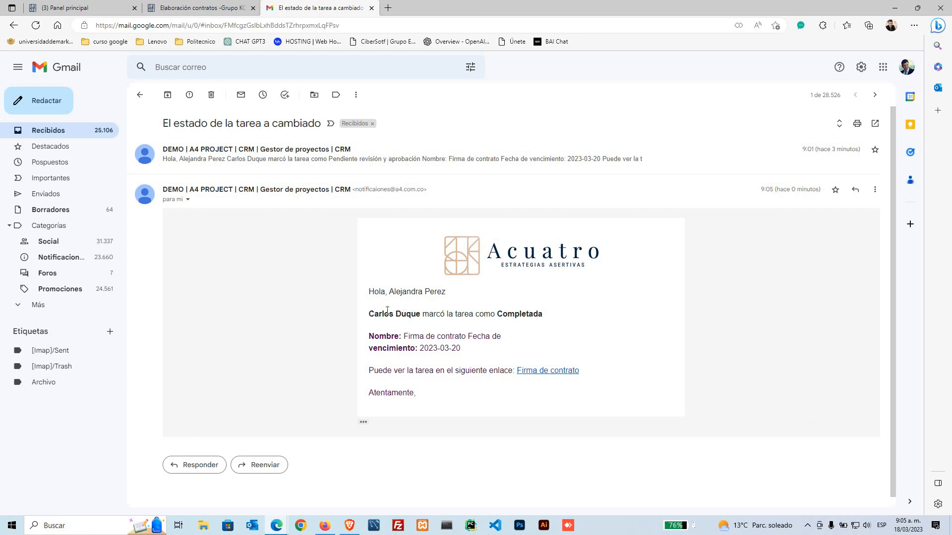
pyautogui.moveTo(369, 313); pyautogui.dragTo(416, 314)
pyautogui.click(457, 316)
pyautogui.moveTo(368, 336); pyautogui.dragTo(441, 338)
pyautogui.click(201, 278)
pyautogui.hotkey('alt', 'Left')
pyautogui.click(208, 5)
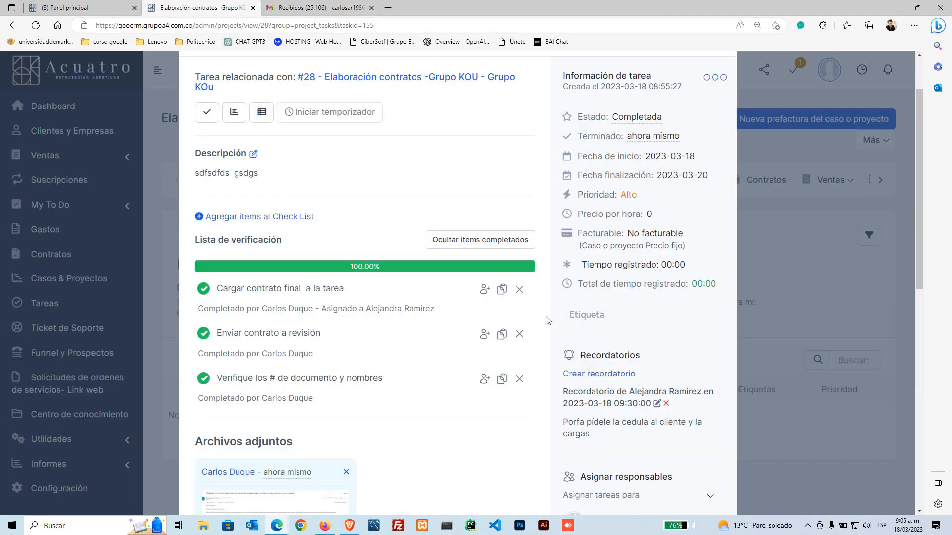
# Step: Close the Firma de contrato task, review the project's phases, and switch to the main dashboard
pyautogui.scroll(2, 547, 320)
pyautogui.click(718, 91)
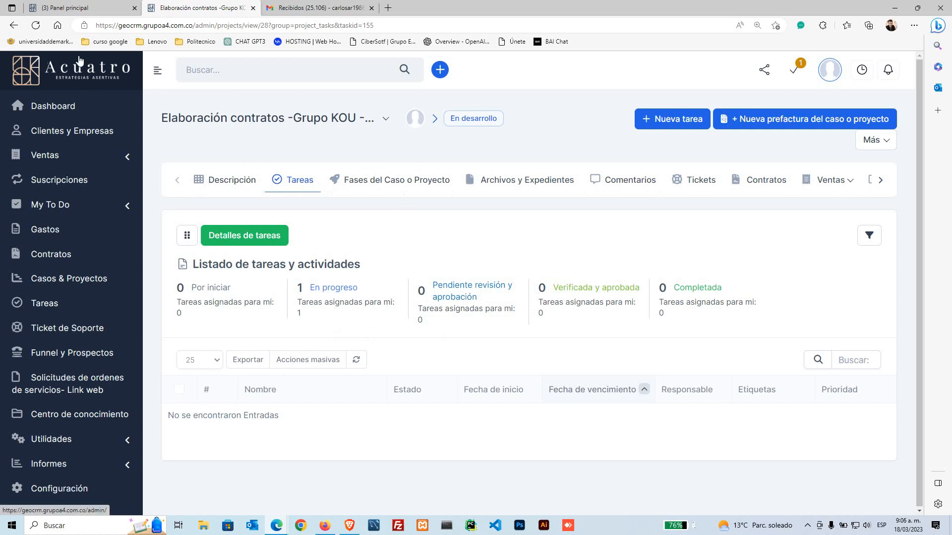
pyautogui.click(398, 187)
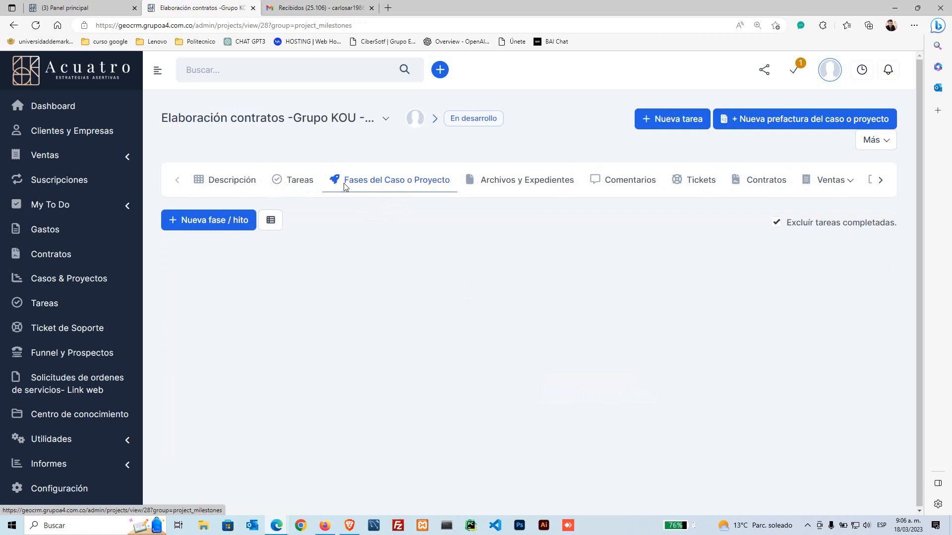
pyautogui.moveTo(345, 185); pyautogui.dragTo(412, 188)
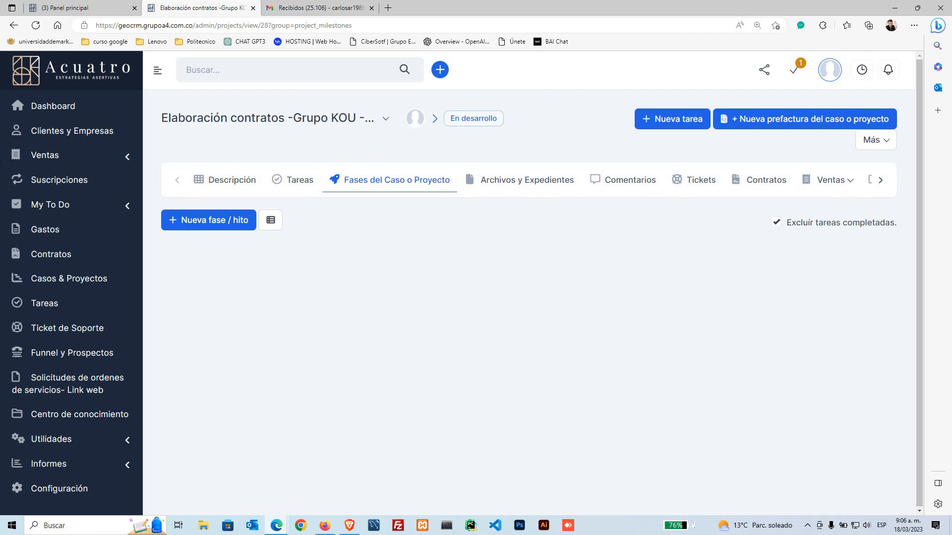
pyautogui.click(80, 10)
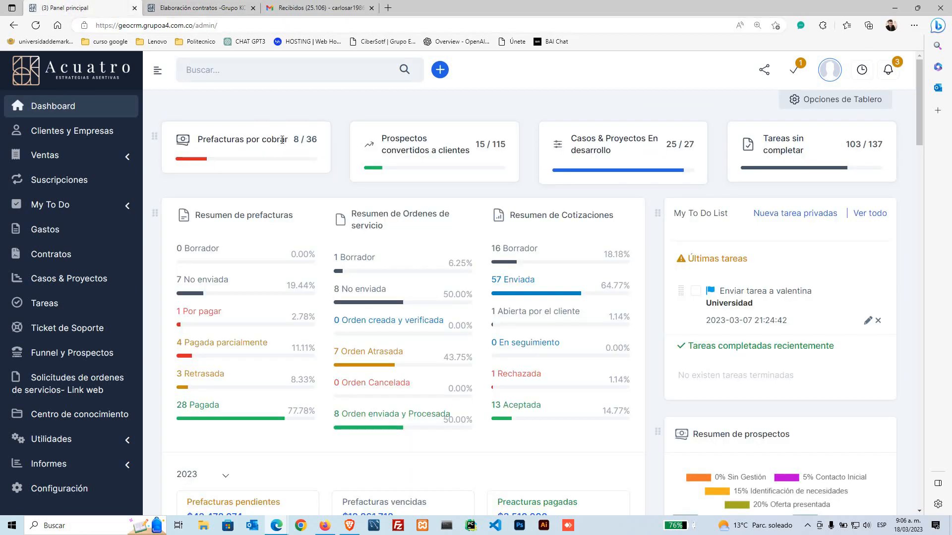
# Step: Reopen project 19's phases board from the CRM admin home in a new tab
pyautogui.click(134, 8)
pyautogui.click(268, 8)
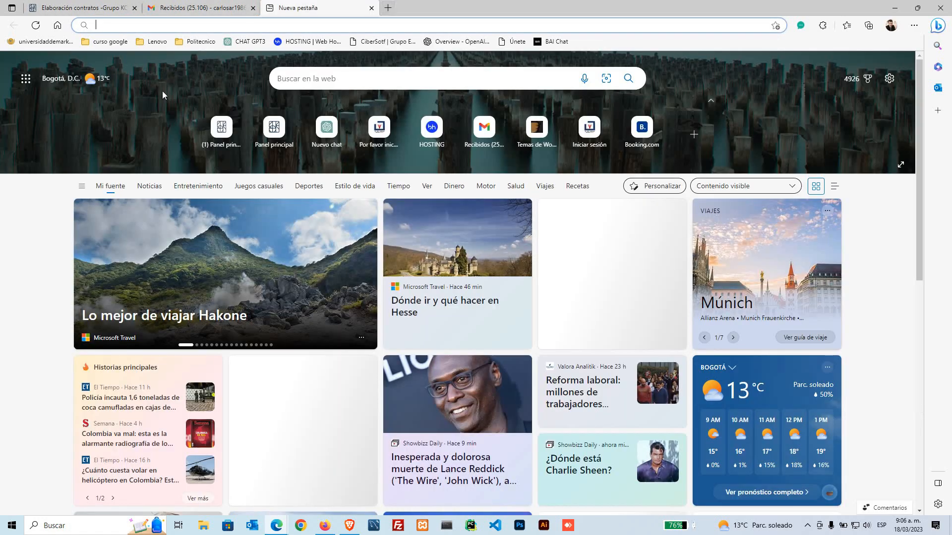
pyautogui.click(222, 129)
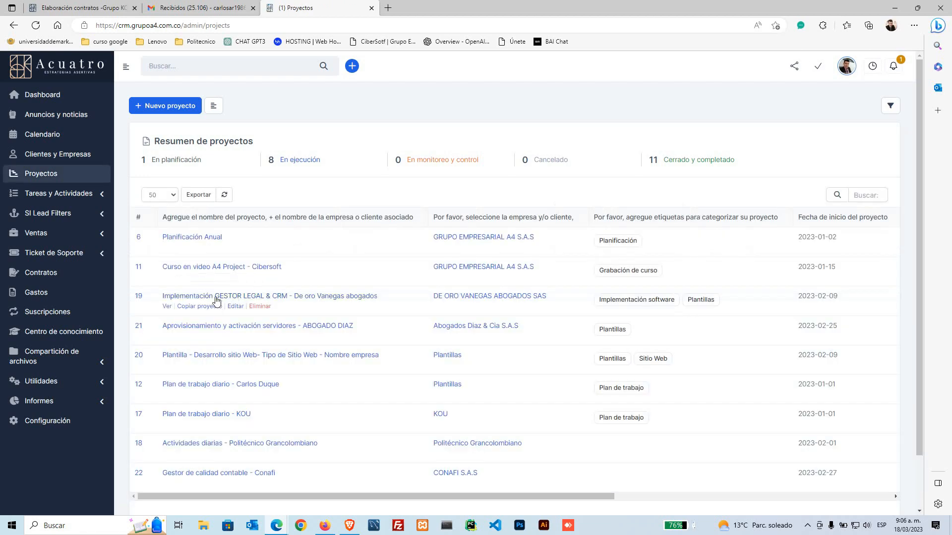
pyautogui.click(215, 298)
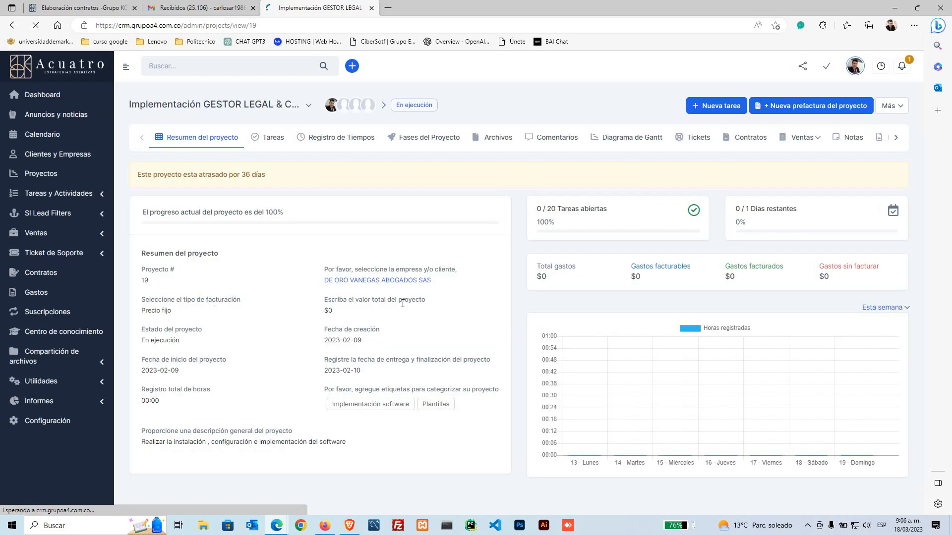
pyautogui.click(364, 139)
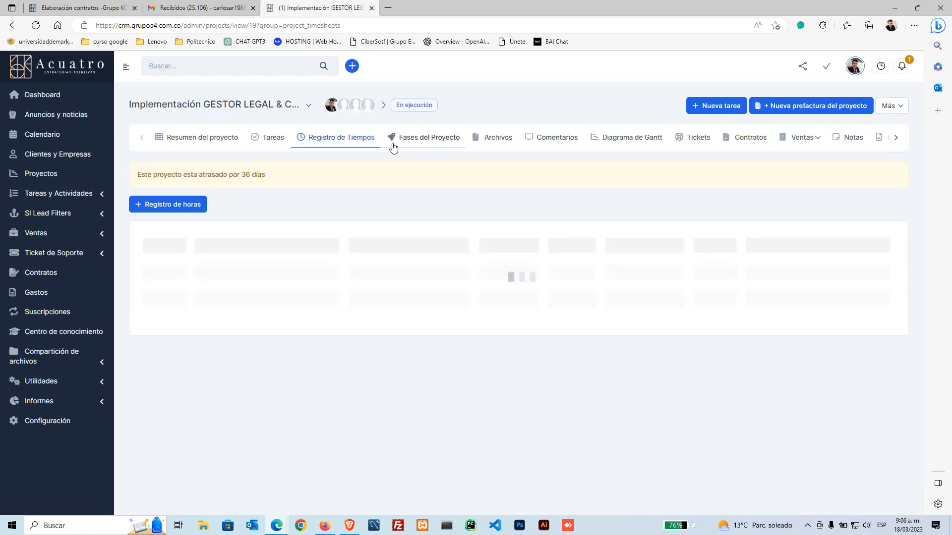
pyautogui.click(412, 141)
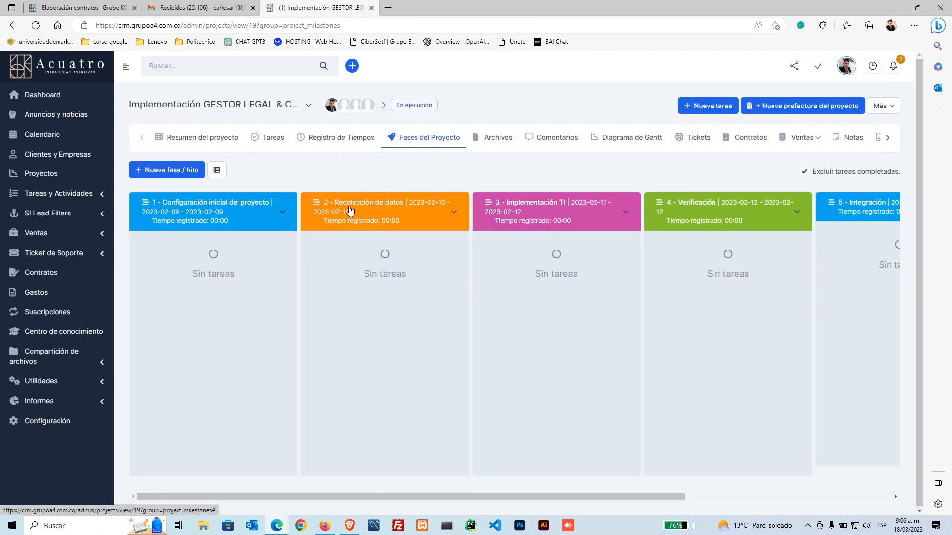
# Step: Scroll the phases board fully left so phases 1 through 4 are visible
pyautogui.moveTo(489, 497); pyautogui.dragTo(446, 496)
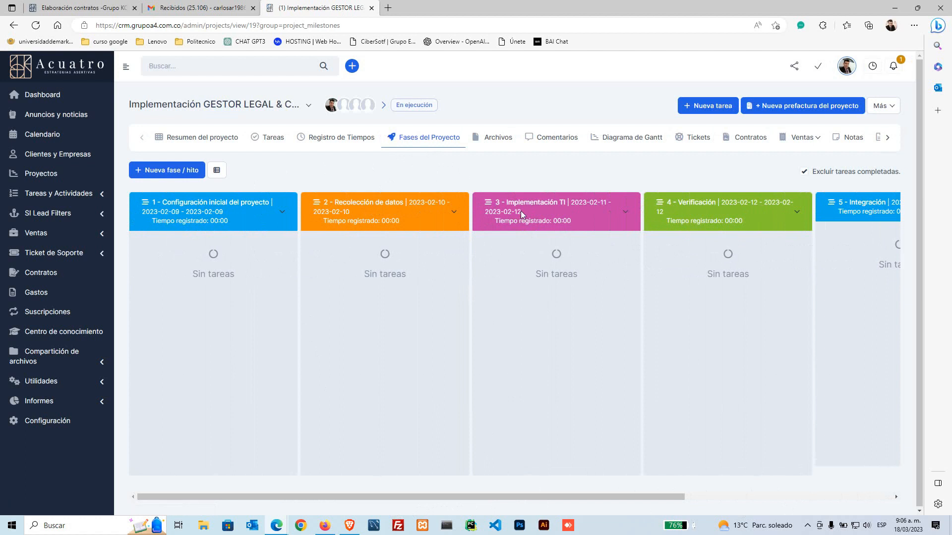
pyautogui.hscroll(3, 645, 497)
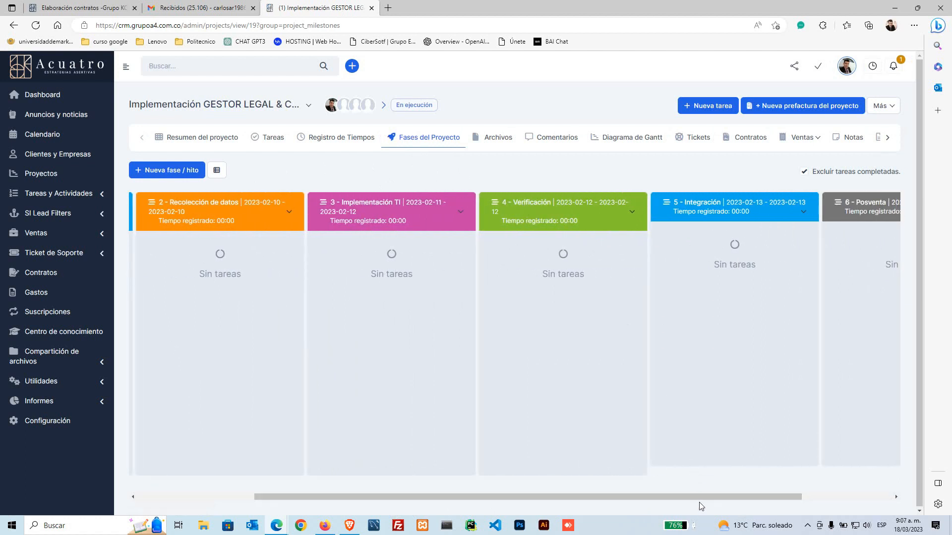
pyautogui.hscroll(3, 734, 497)
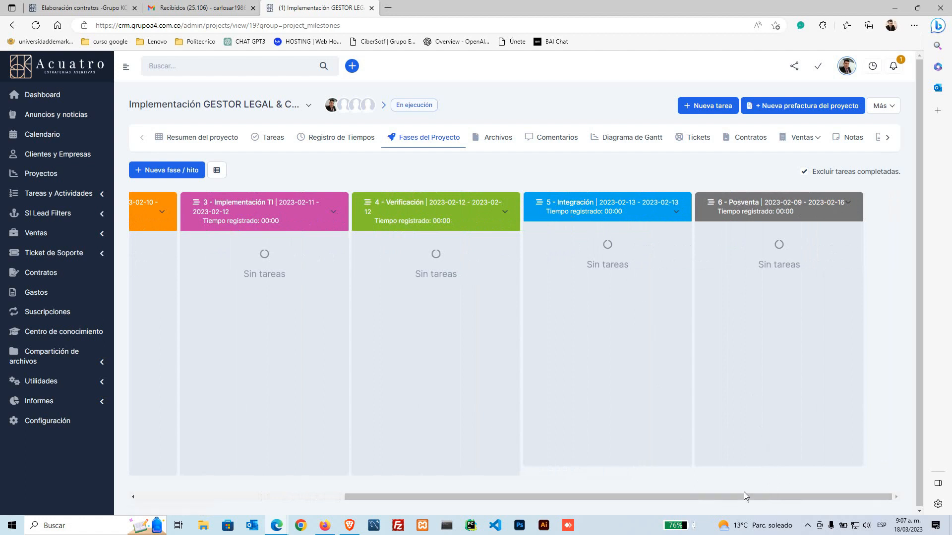
pyautogui.moveTo(743, 495); pyautogui.dragTo(418, 500)
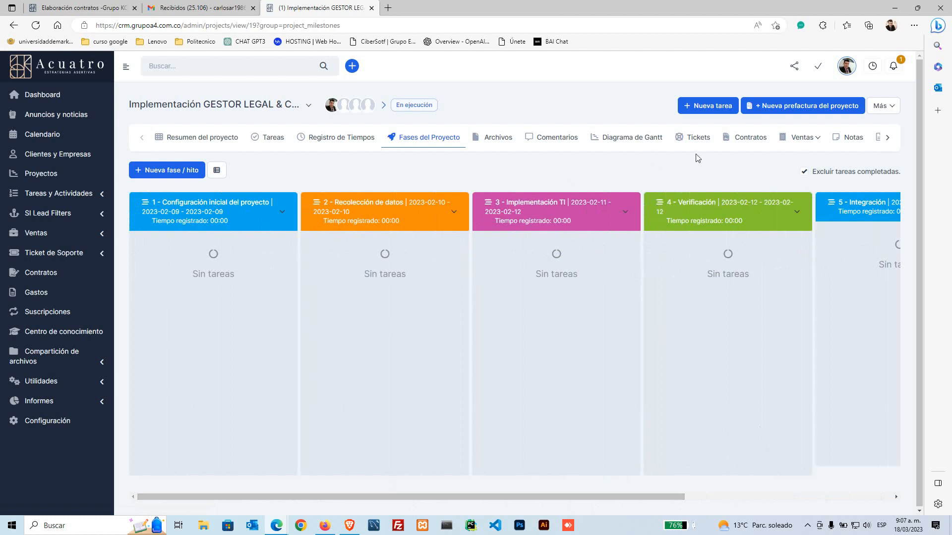
pyautogui.moveTo(814, 174); pyautogui.dragTo(899, 182)
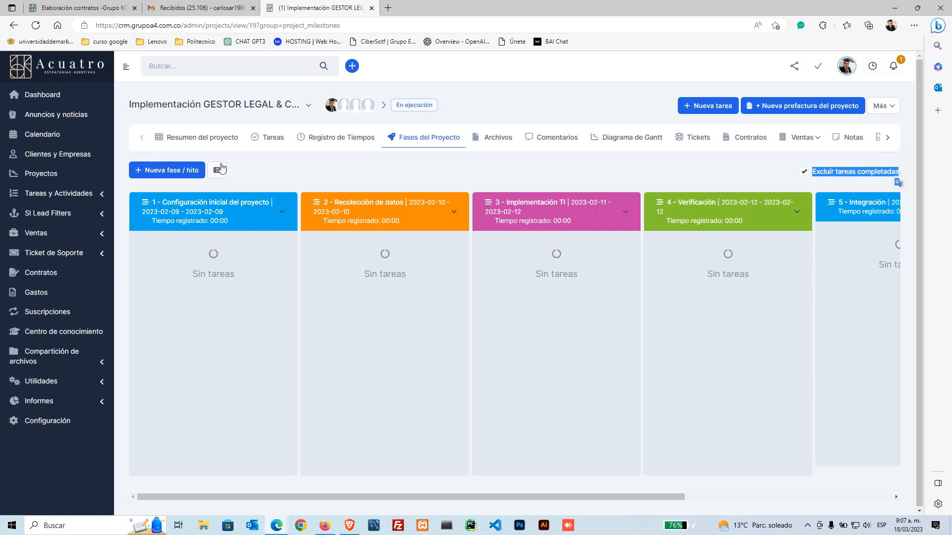
# Step: Untick 'Excluír tareas completadas', review the task cards, then go to the Grupo KOU contracts tab
pyautogui.click(804, 172)
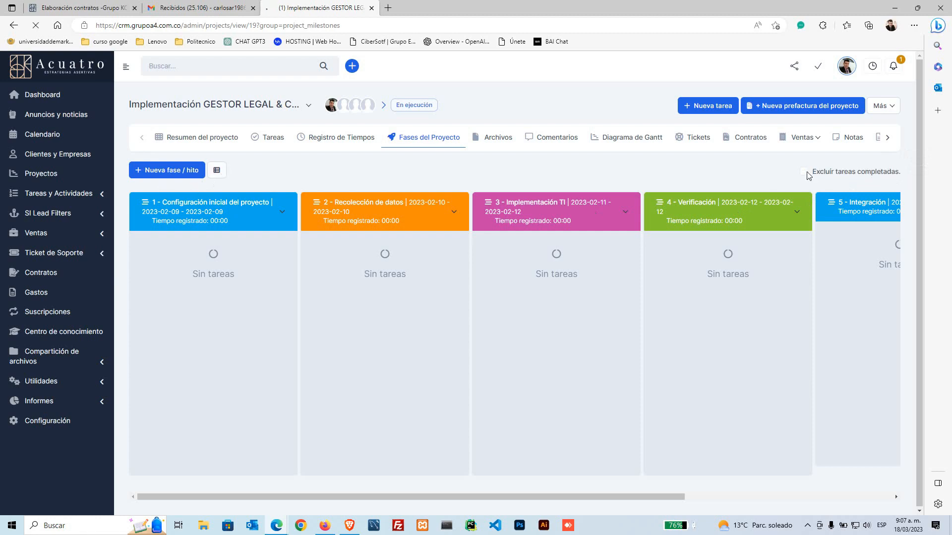
pyautogui.scroll(-2, 312, 431)
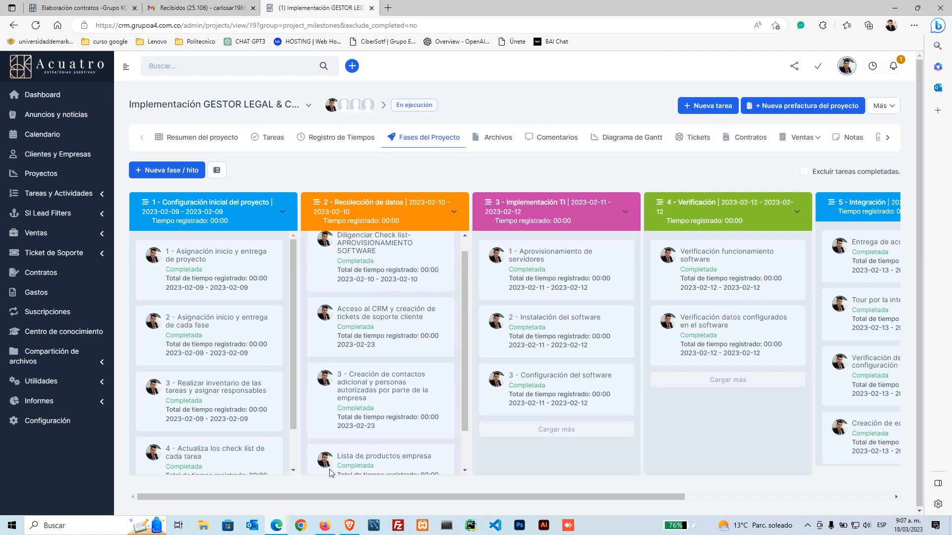
pyautogui.moveTo(321, 494); pyautogui.dragTo(248, 460)
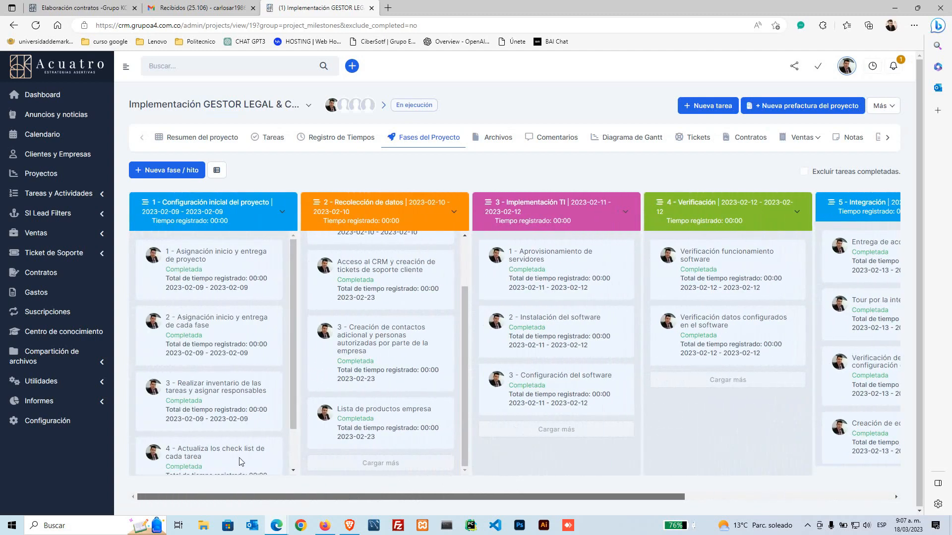
pyautogui.click(87, 8)
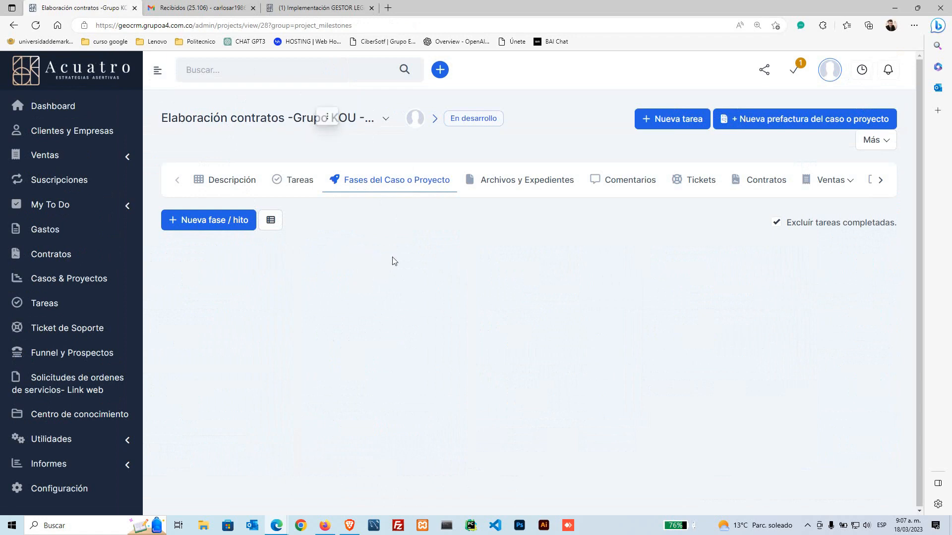
# Step: Start a new phase '1- Recolección de documentos' running 18 to 31 March 2023
pyautogui.click(377, 185)
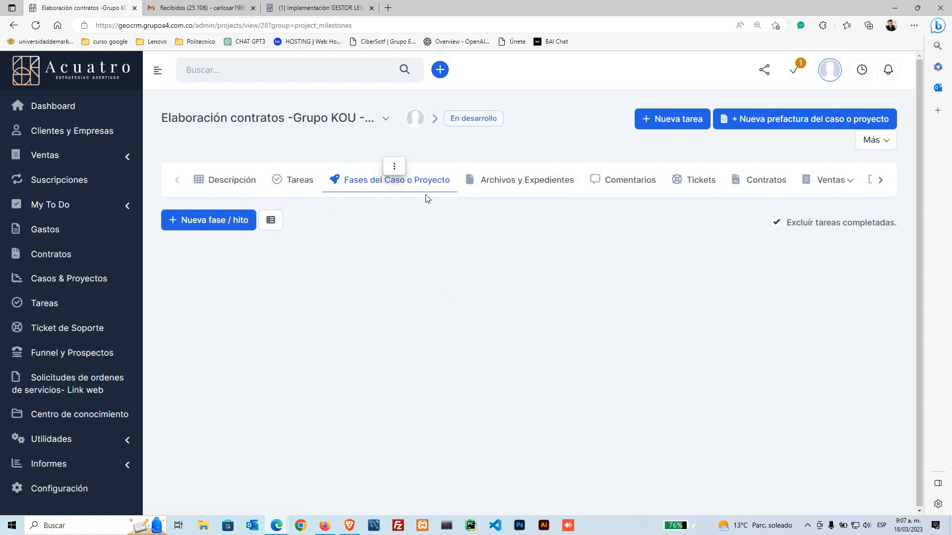
pyautogui.click(222, 221)
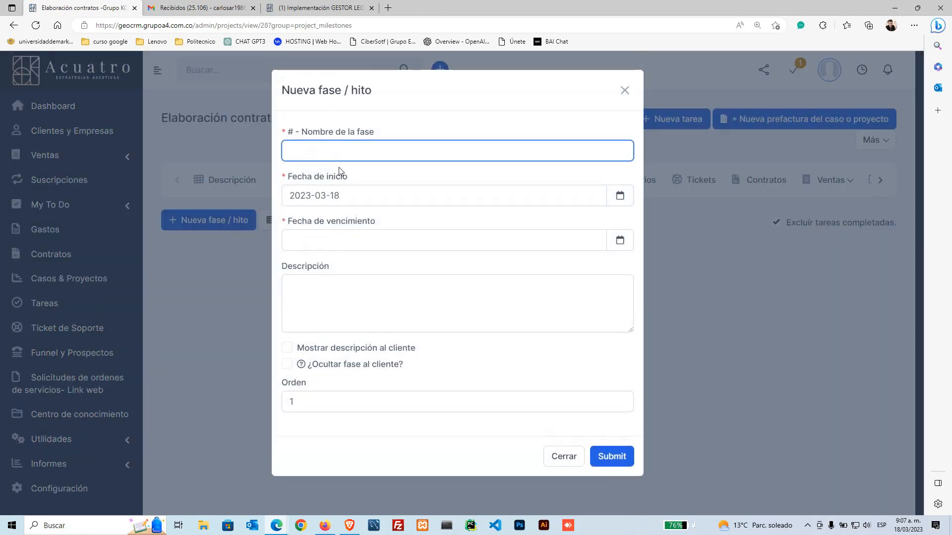
pyautogui.click(343, 149)
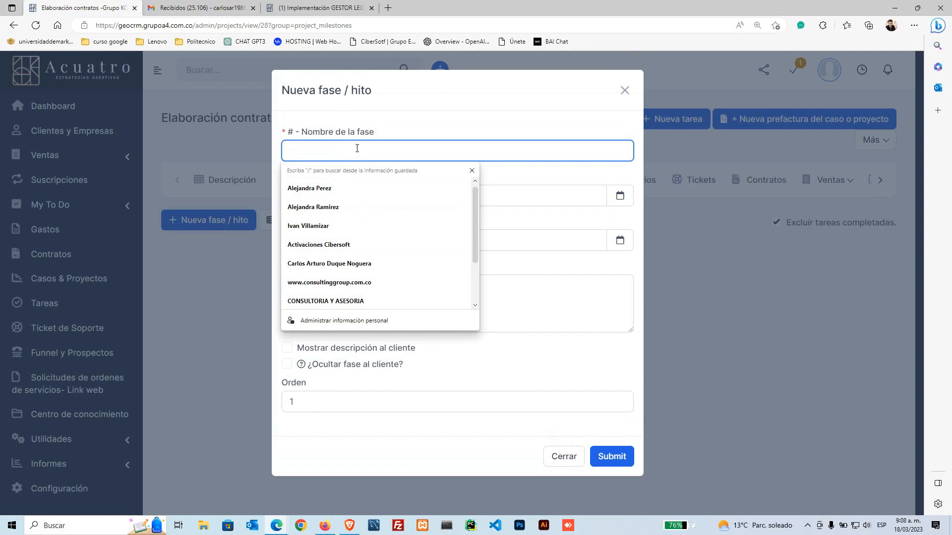
pyautogui.write('1- Recolección de documentos')
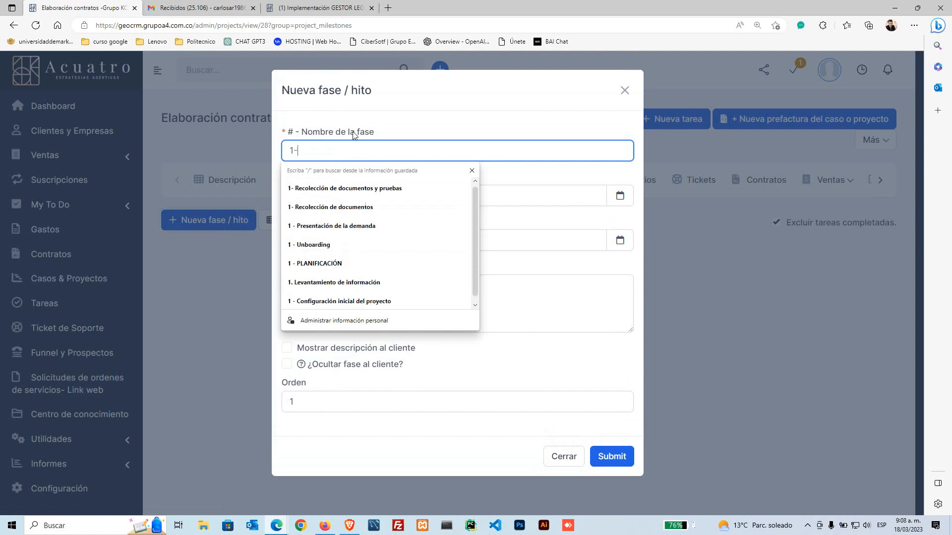
pyautogui.click(363, 211)
pyautogui.click(359, 198)
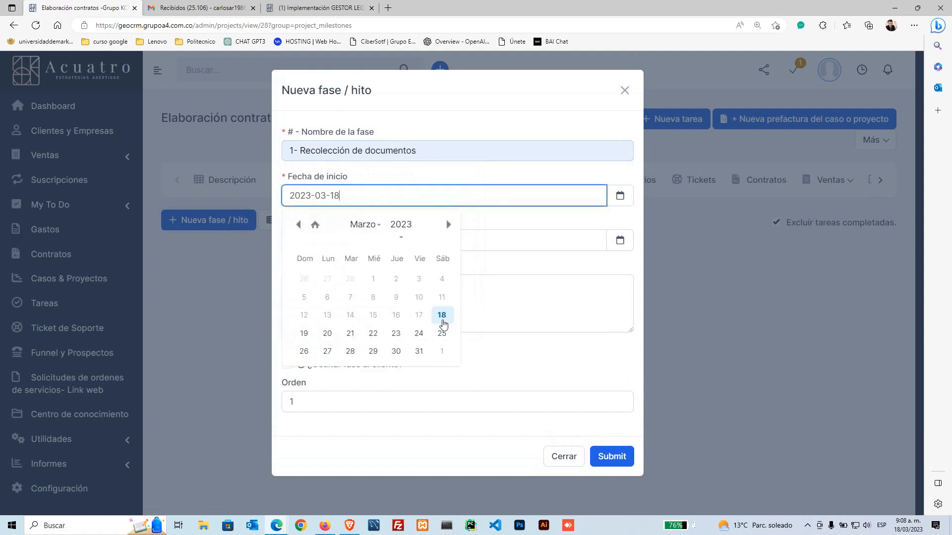
pyautogui.click(442, 315)
pyautogui.click(355, 239)
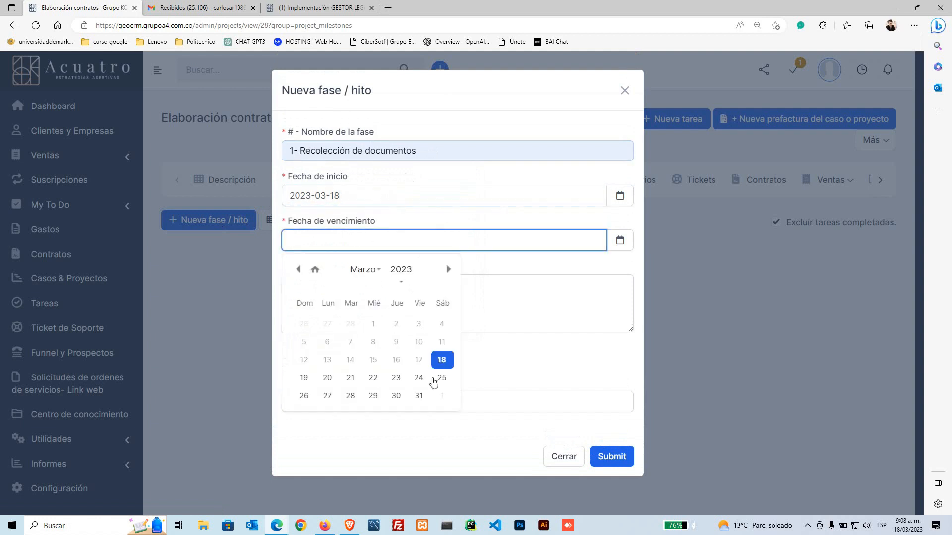
pyautogui.click(419, 398)
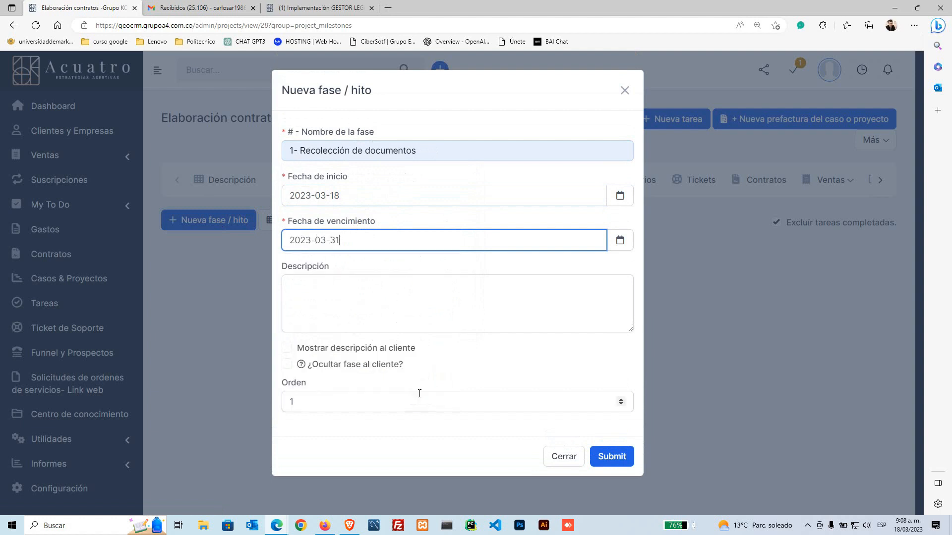
# Step: Add a description shown to the client and save the phase
pyautogui.click(357, 305)
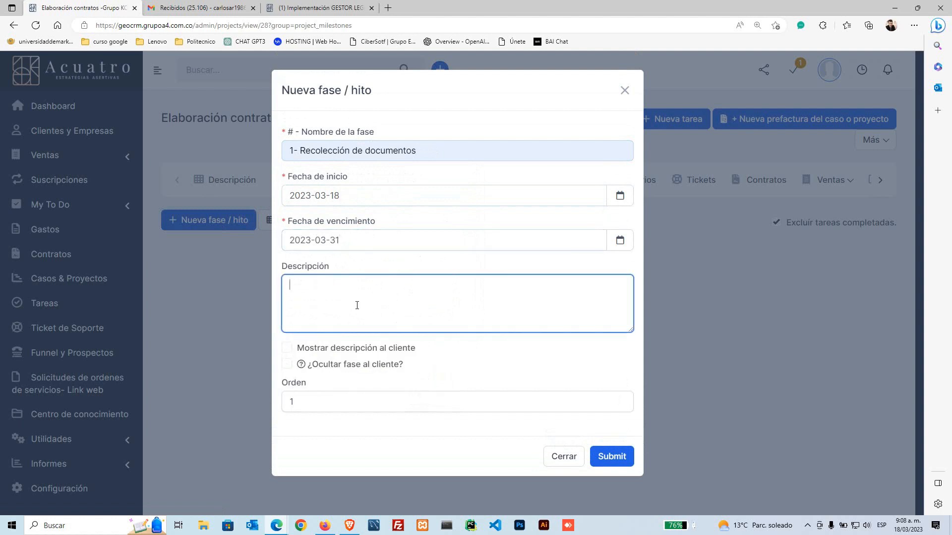
pyautogui.write('hihisadiijoips  jjpjsados')
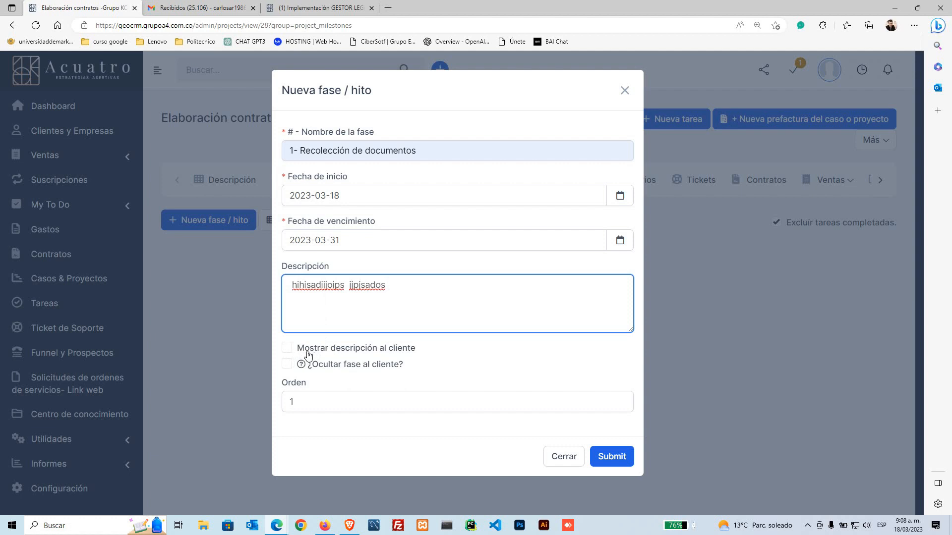
pyautogui.click(288, 348)
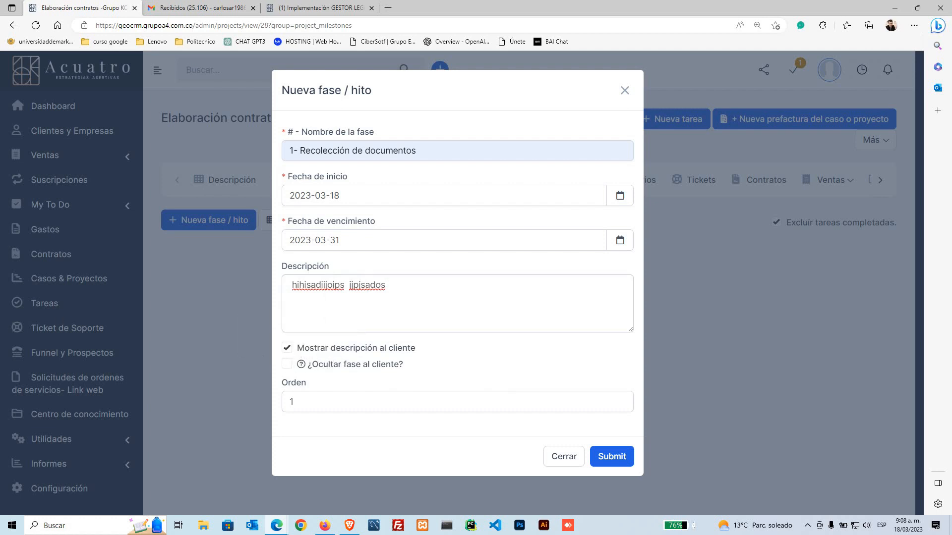
pyautogui.hotkey('alt', 'Tab')
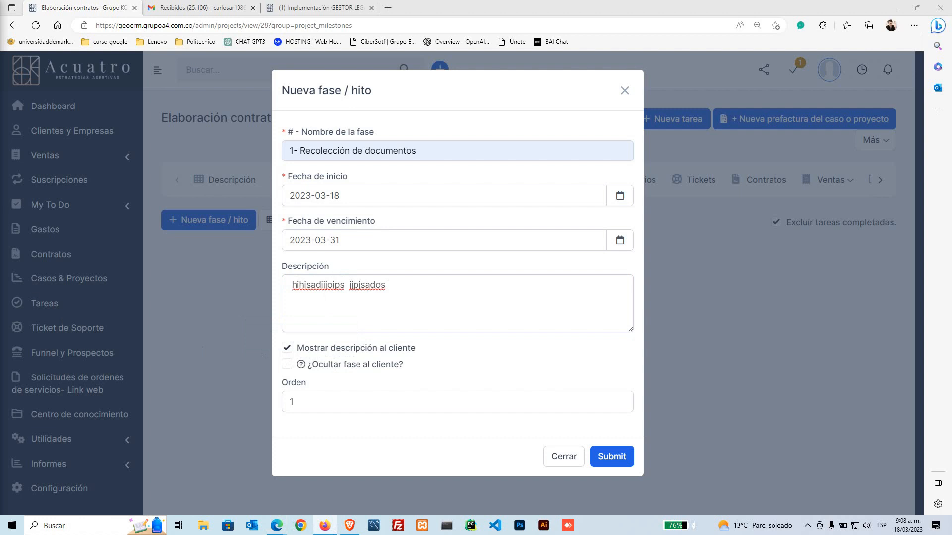
pyautogui.click(608, 457)
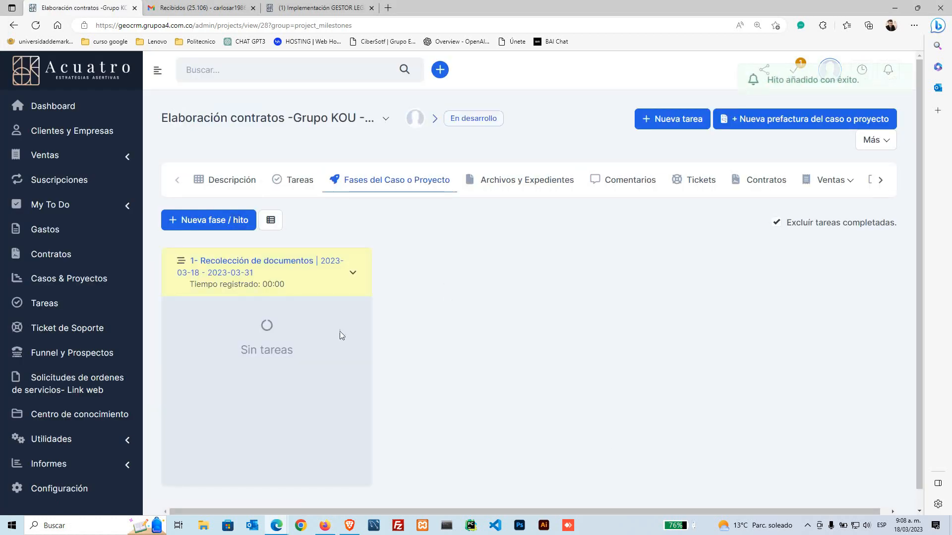
pyautogui.click(353, 273)
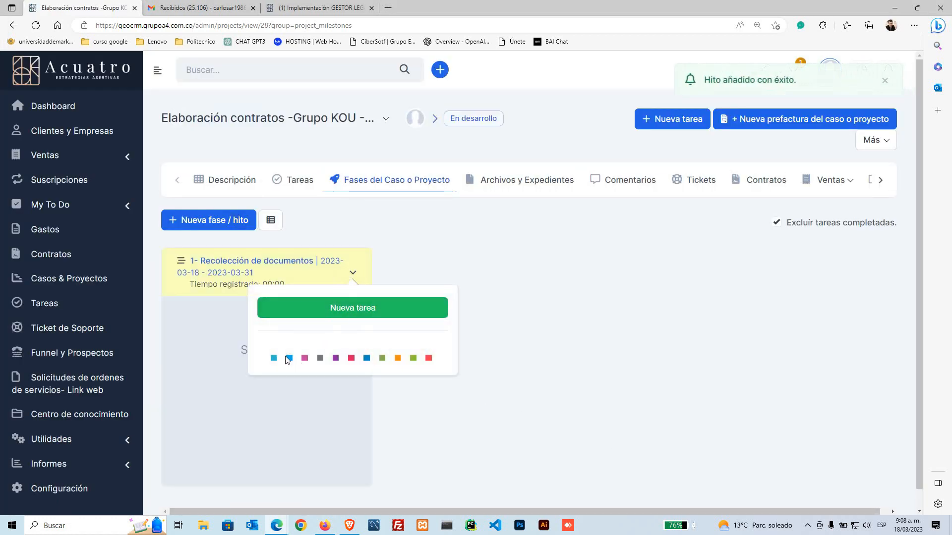
# Step: Colour phase 1 blue and begin a new phase named '2- Adminición de demanda'
pyautogui.click(290, 359)
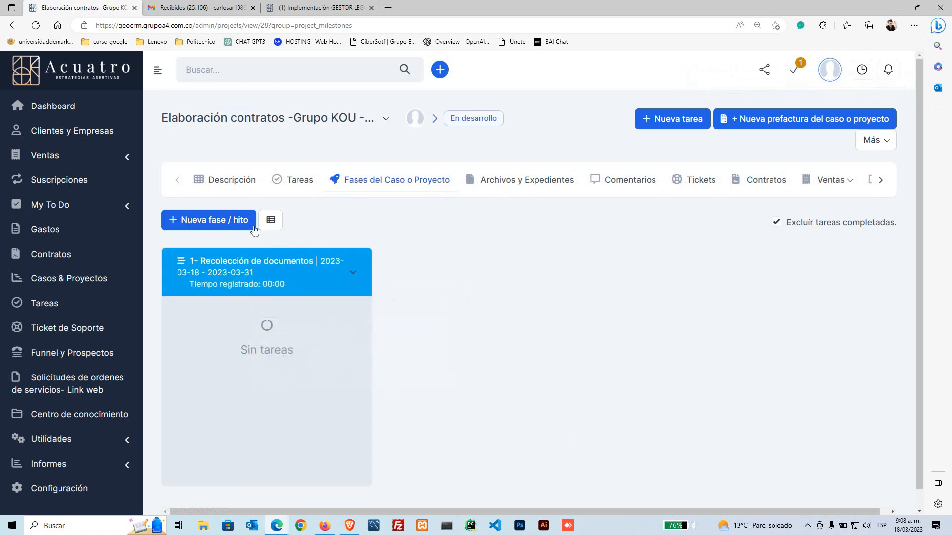
pyautogui.click(231, 220)
pyautogui.write('2-')
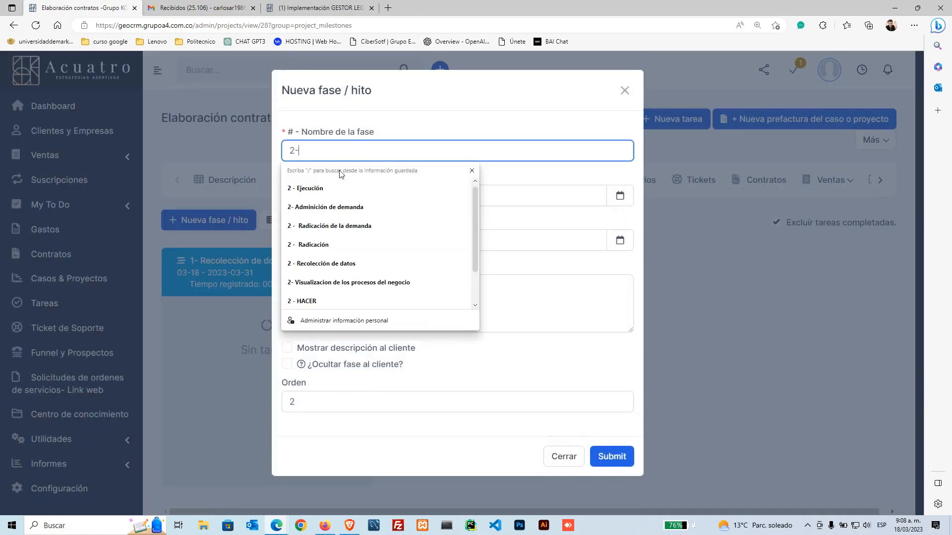
pyautogui.click(382, 214)
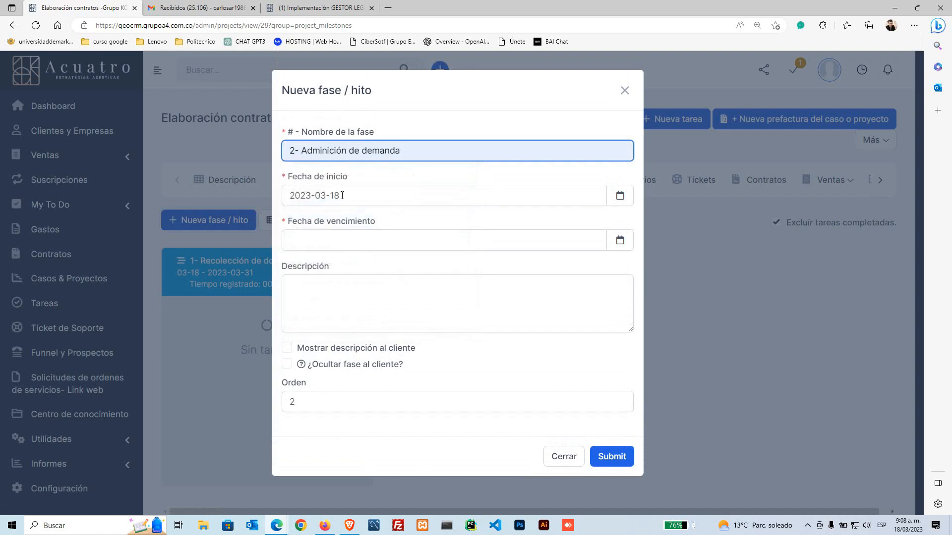
# Step: Give phase 2 a start and due date of 31 March 2023 and save it
pyautogui.click(342, 195)
pyautogui.click(418, 350)
pyautogui.click(417, 239)
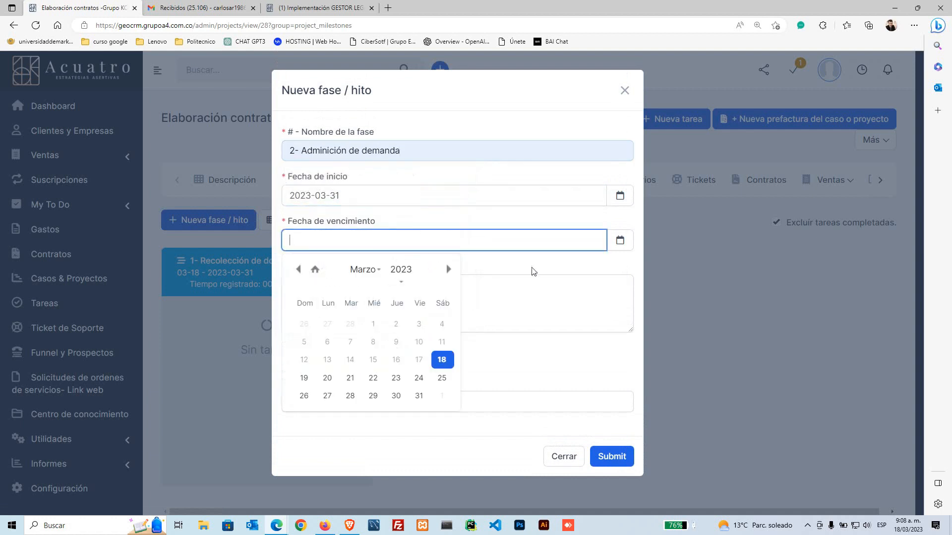
pyautogui.click(448, 269)
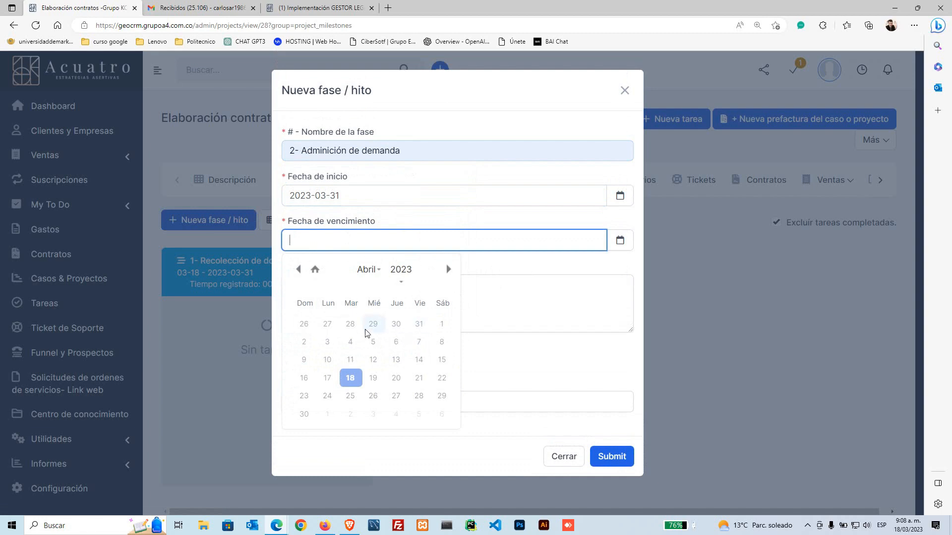
pyautogui.click(298, 269)
pyautogui.click(419, 396)
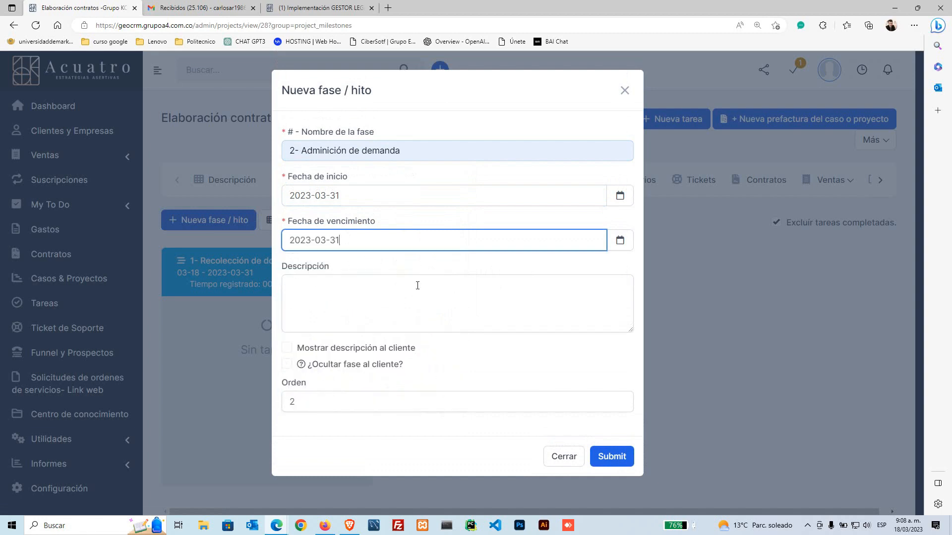
pyautogui.click(610, 456)
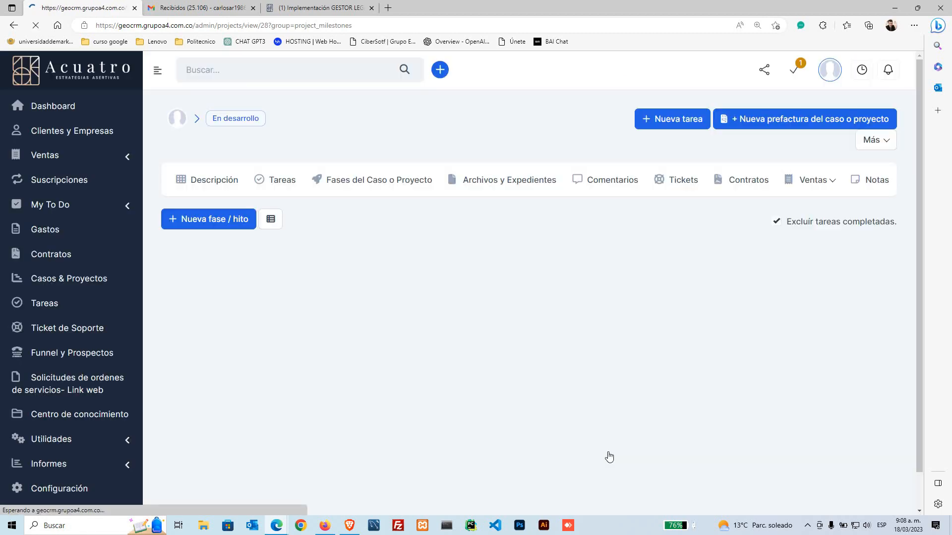
# Step: Colour phase 2 pink
pyautogui.click(567, 273)
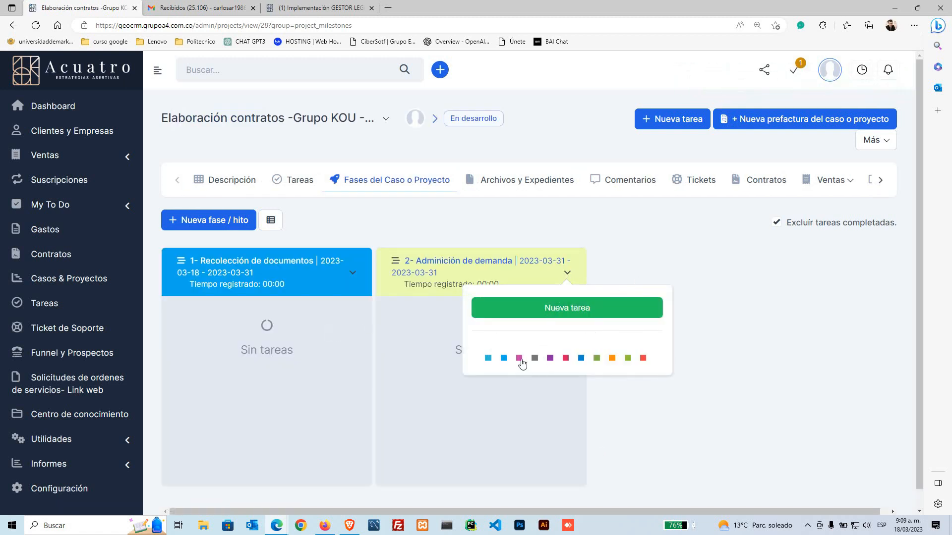
pyautogui.click(520, 358)
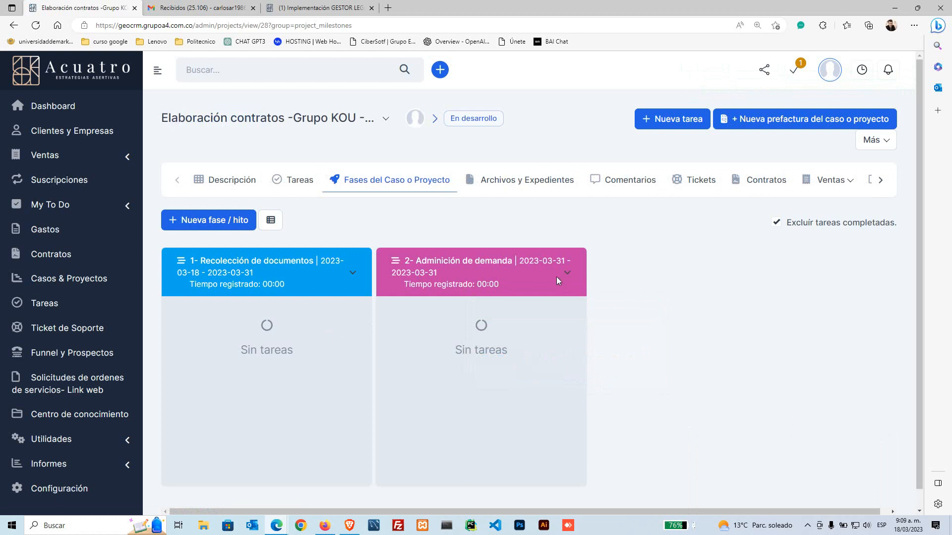
pyautogui.scroll(-2, 474, 347)
pyautogui.scroll(2, 313, 369)
pyautogui.click(666, 120)
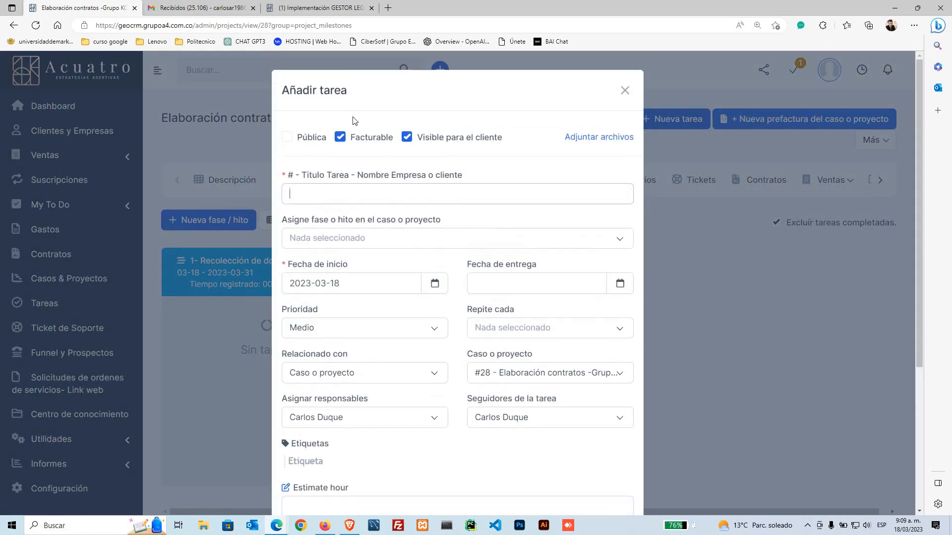
# Step: Make the task non-billable, hidden from the client, titled 'Lista de documentos para la elaboración de la demanda'
pyautogui.click(340, 139)
pyautogui.click(387, 187)
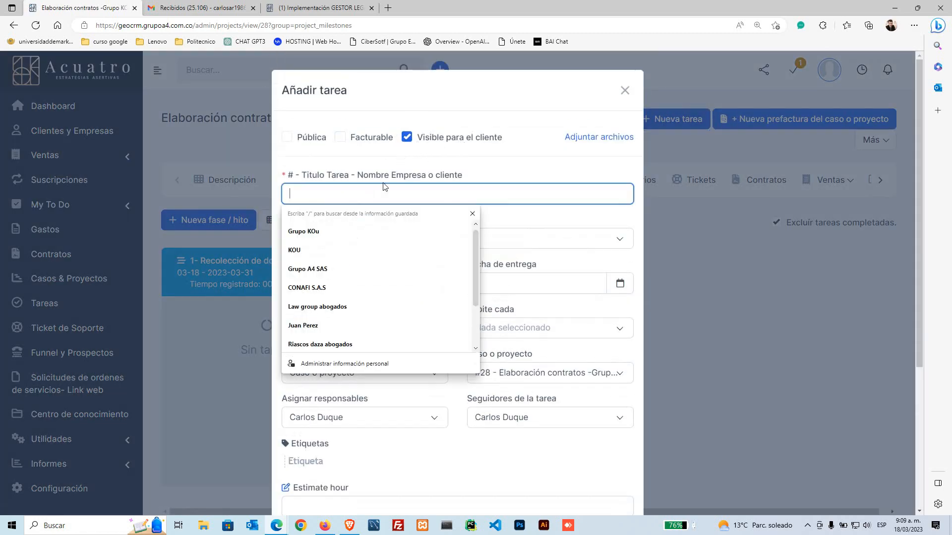
pyautogui.click(406, 138)
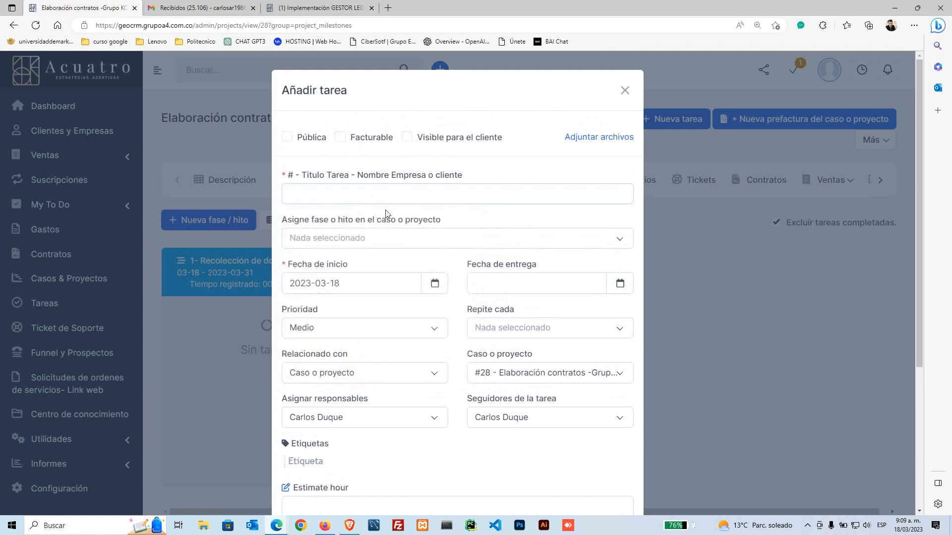
pyautogui.click(364, 194)
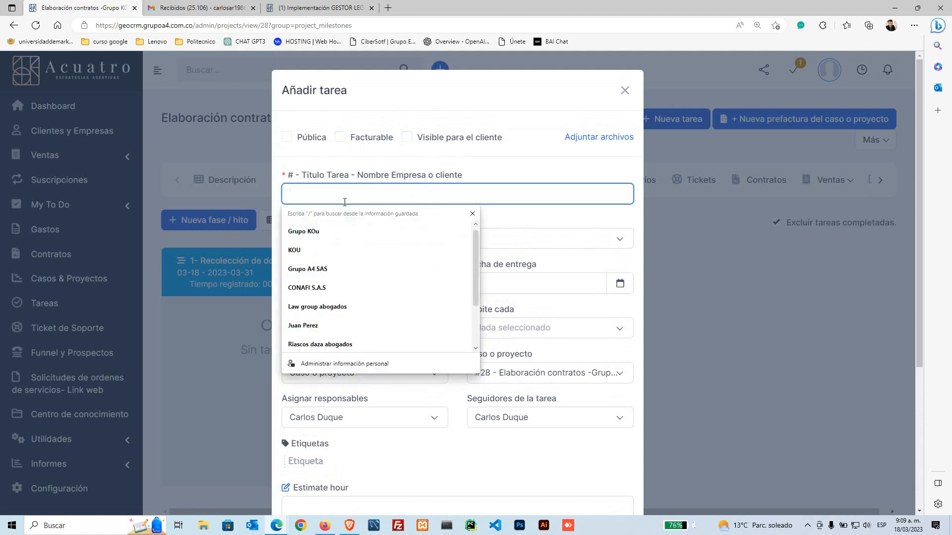
pyautogui.write('Lita')
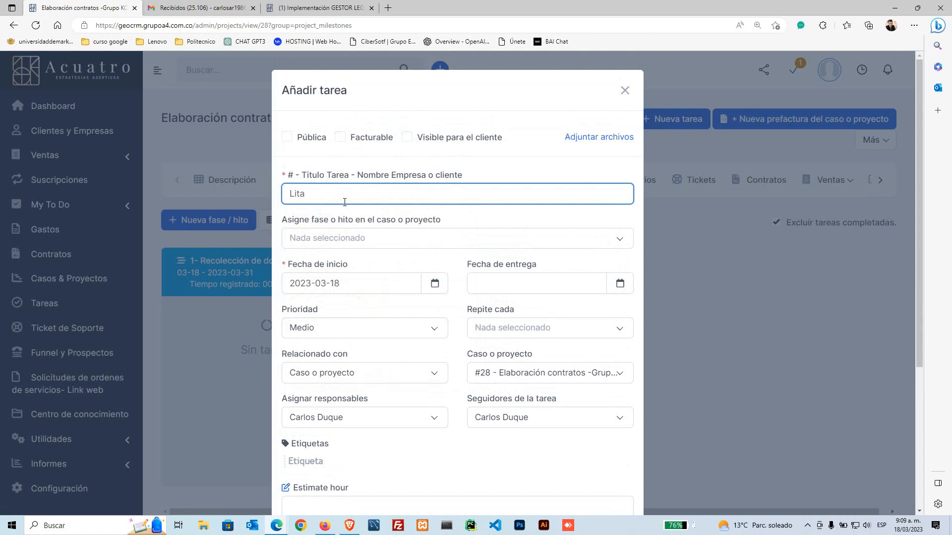
pyautogui.press('BackSpace')
pyautogui.press('BackSpace')
pyautogui.write('sta de')
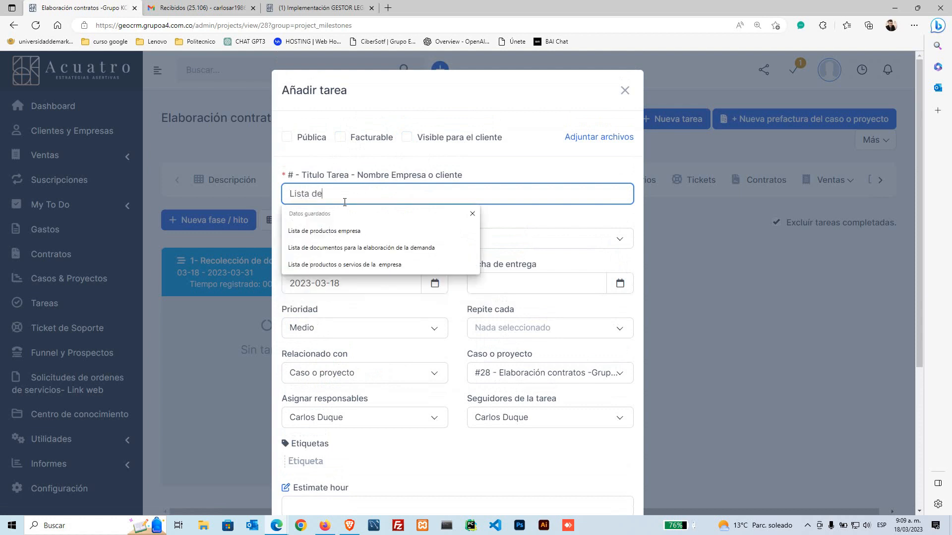
pyautogui.press('Down')
pyautogui.press('Down')
pyautogui.press('Return')
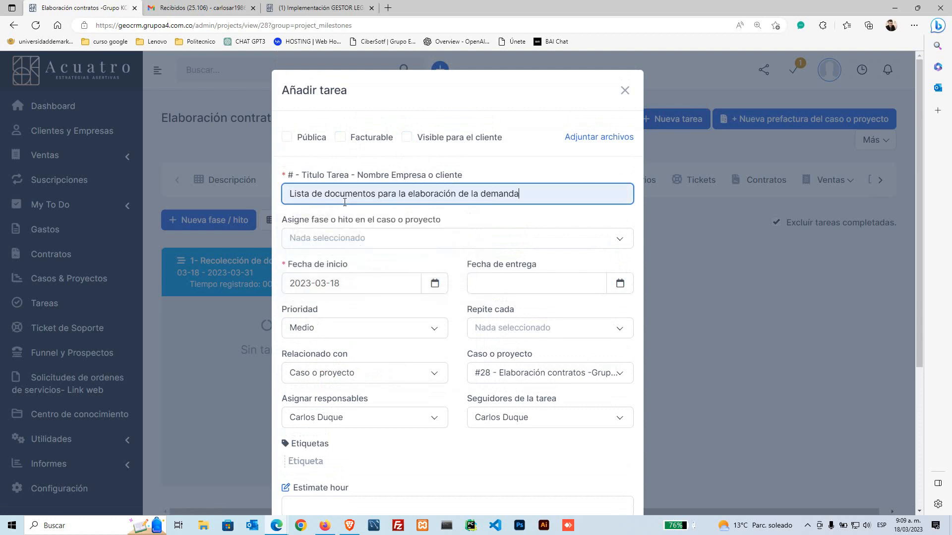
# Step: Set the due date to 21 March 2023 and priority Alto, then submit the task
pyautogui.click(362, 280)
pyautogui.click(441, 399)
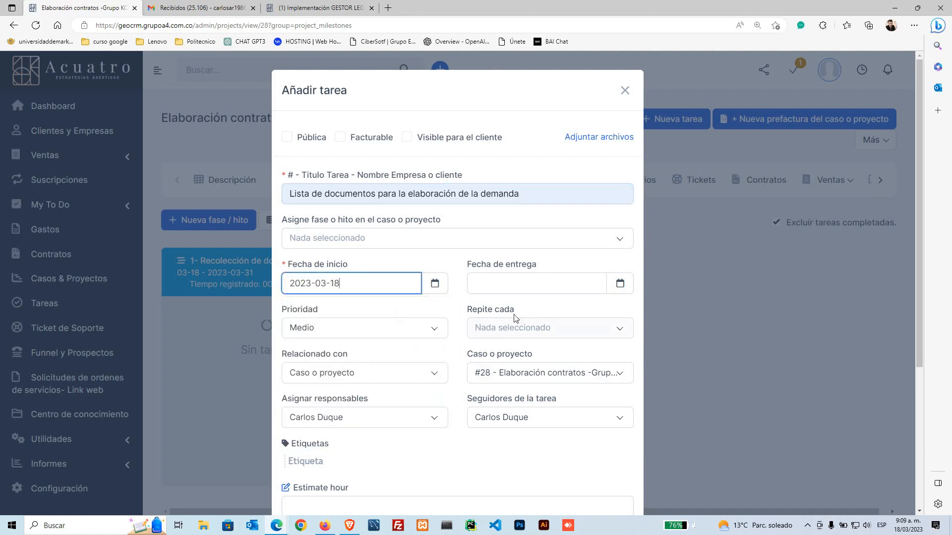
pyautogui.click(518, 282)
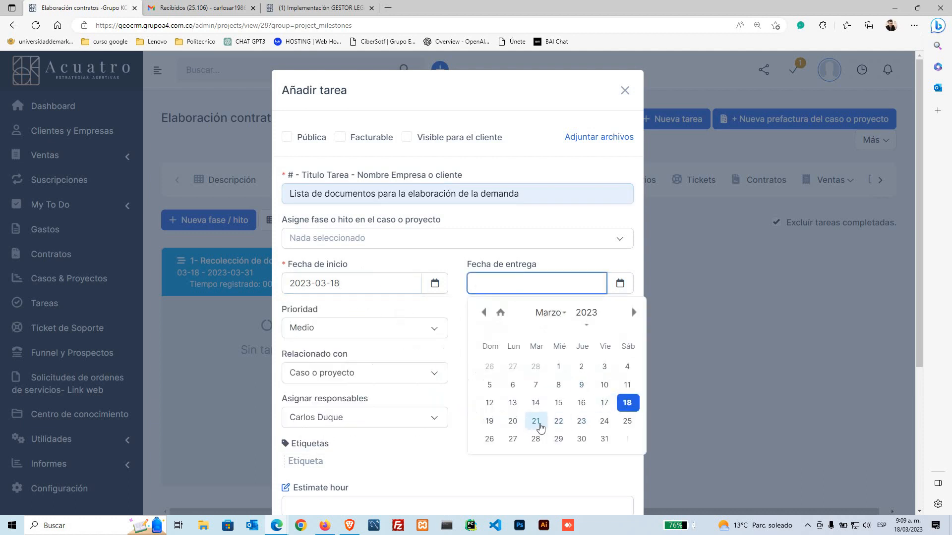
pyautogui.click(535, 422)
pyautogui.click(401, 341)
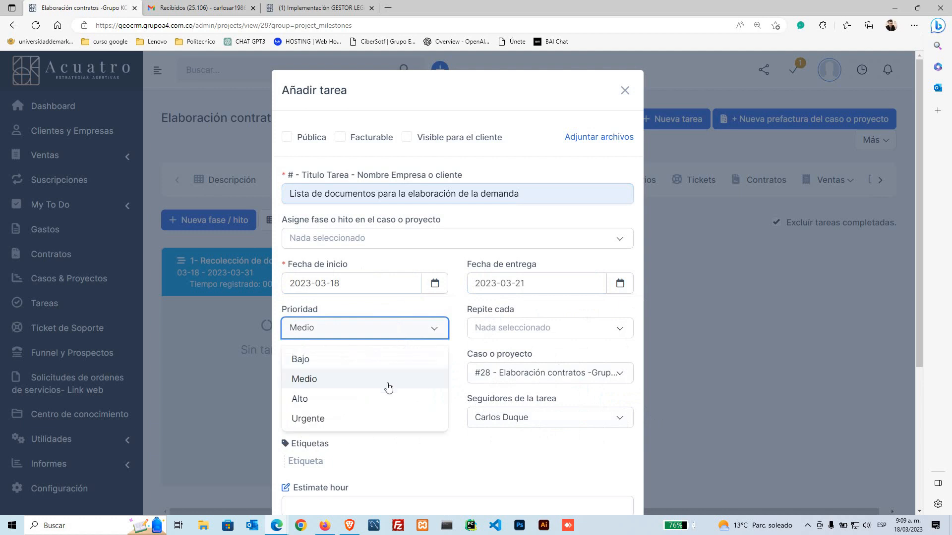
pyautogui.click(382, 399)
pyautogui.scroll(-3, 404, 253)
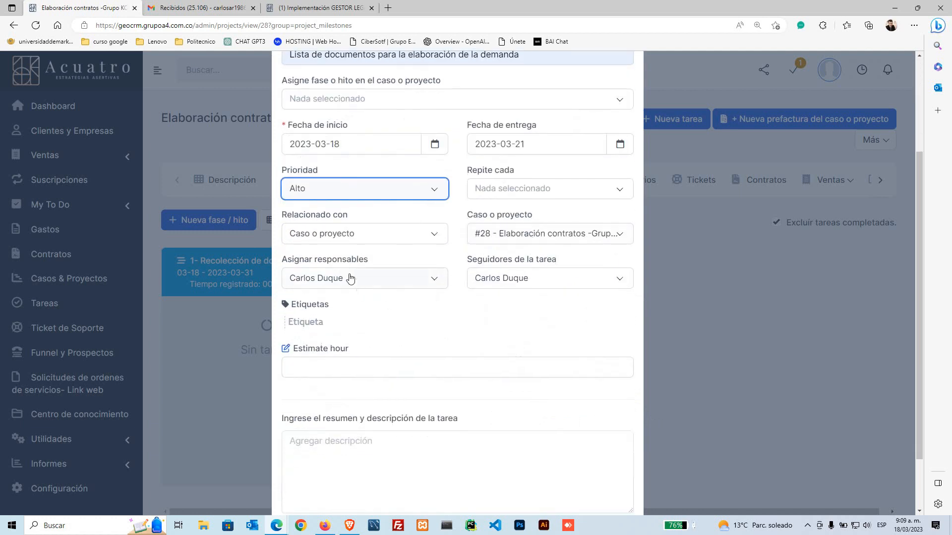
pyautogui.moveTo(368, 264); pyautogui.dragTo(322, 260)
pyautogui.moveTo(467, 260); pyautogui.dragTo(503, 260)
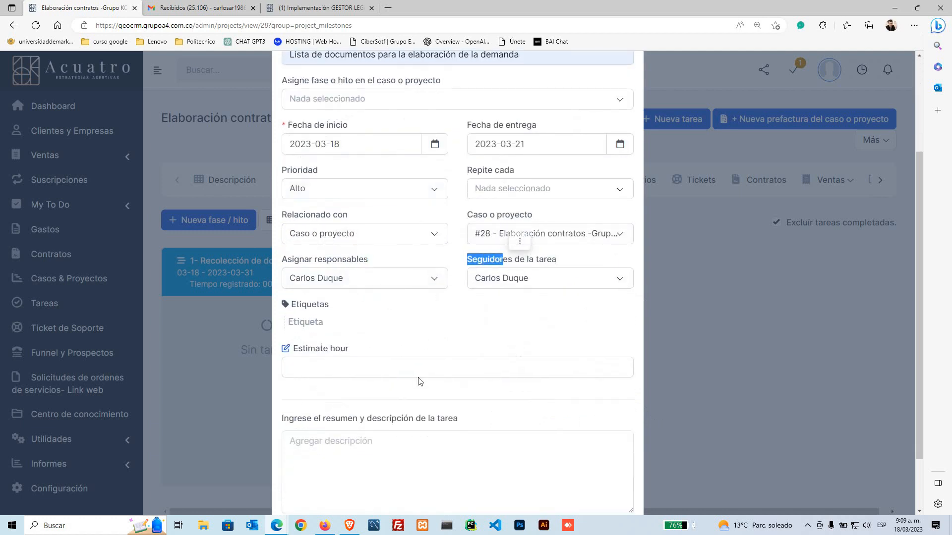
pyautogui.scroll(-2, 419, 381)
pyautogui.click(611, 479)
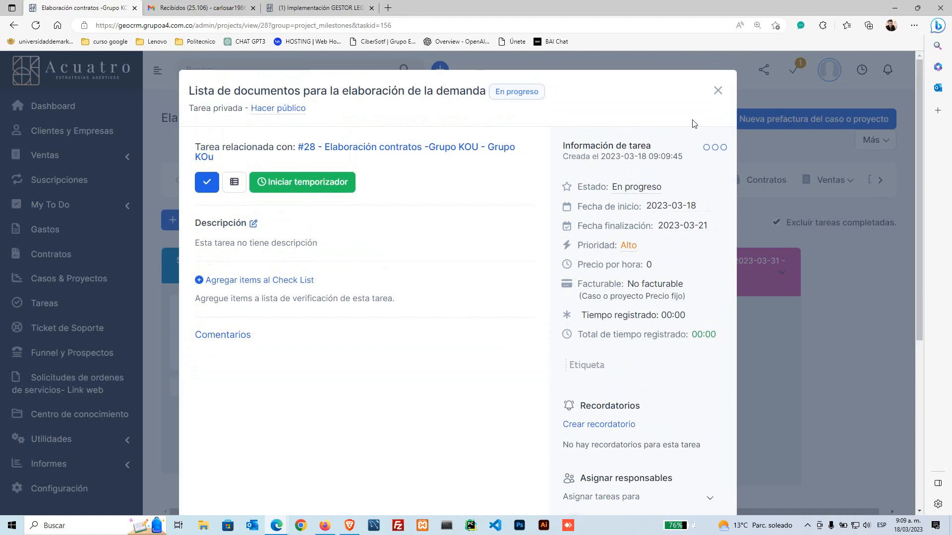
pyautogui.click(718, 90)
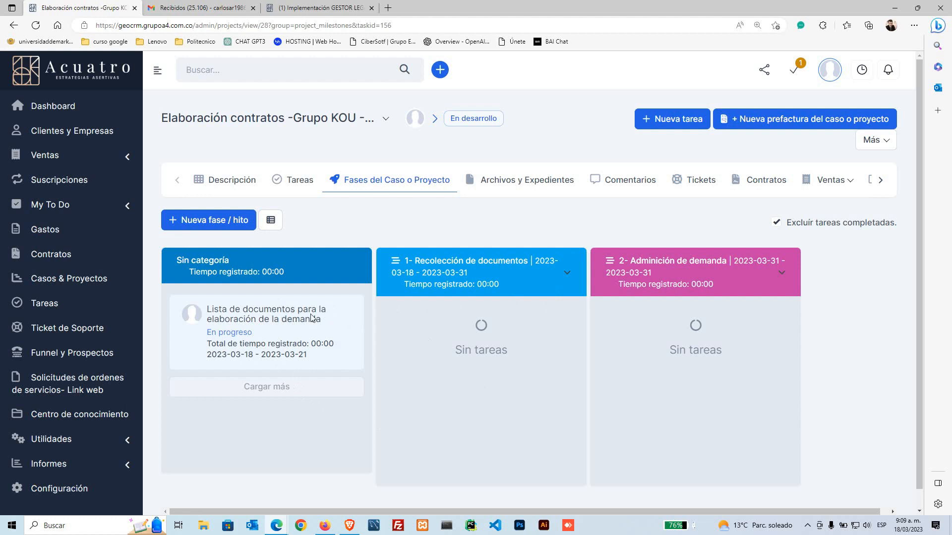
# Step: Drag the documents-list task into the 1- Recolección de documentos column and refresh the board
pyautogui.moveTo(312, 318); pyautogui.dragTo(515, 336)
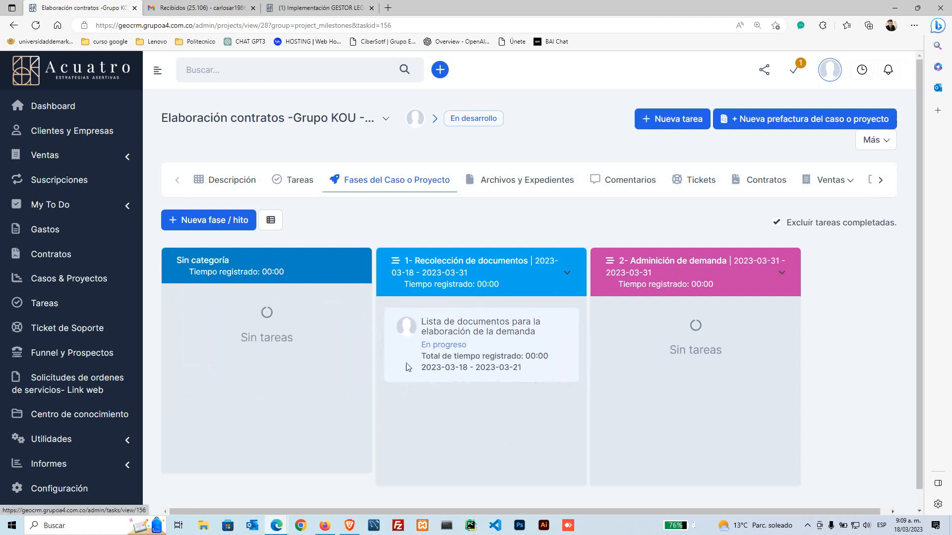
pyautogui.click(34, 26)
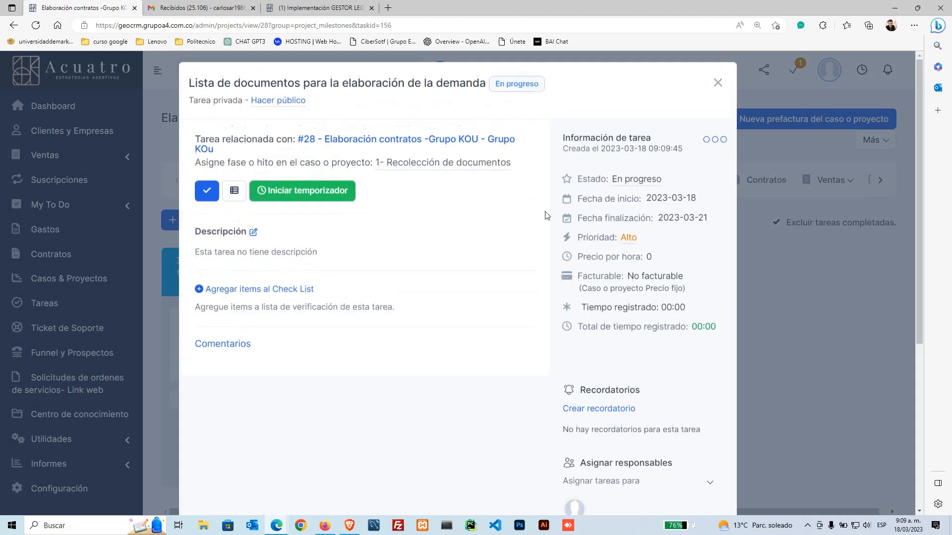
pyautogui.click(717, 82)
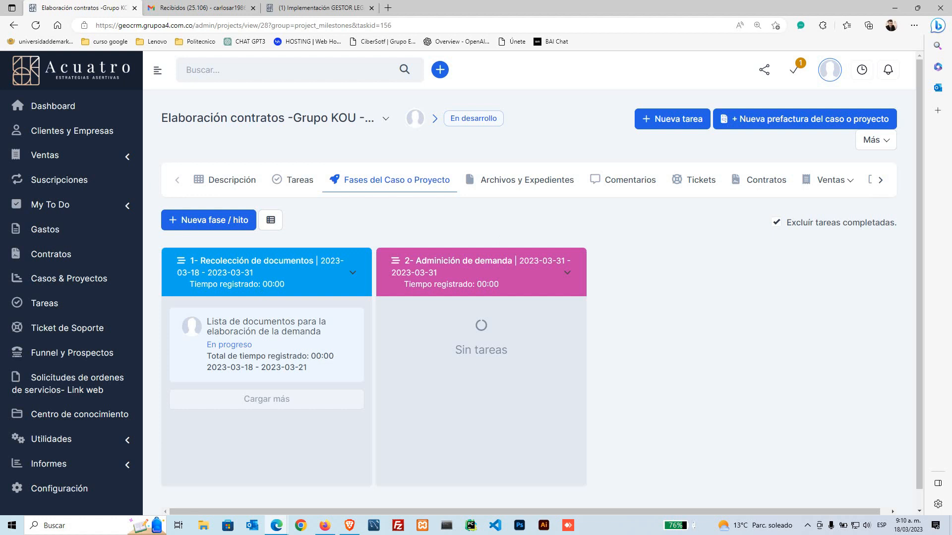
pyautogui.hotkey('alt', 'Tab')
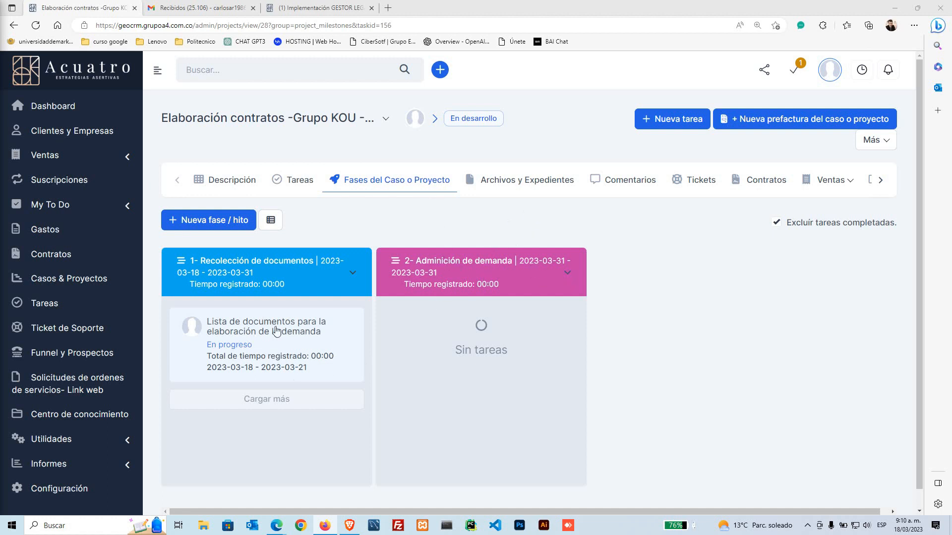
# Step: Open the Grupo KOU project's Archivos y Expedientes tab
pyautogui.click(520, 188)
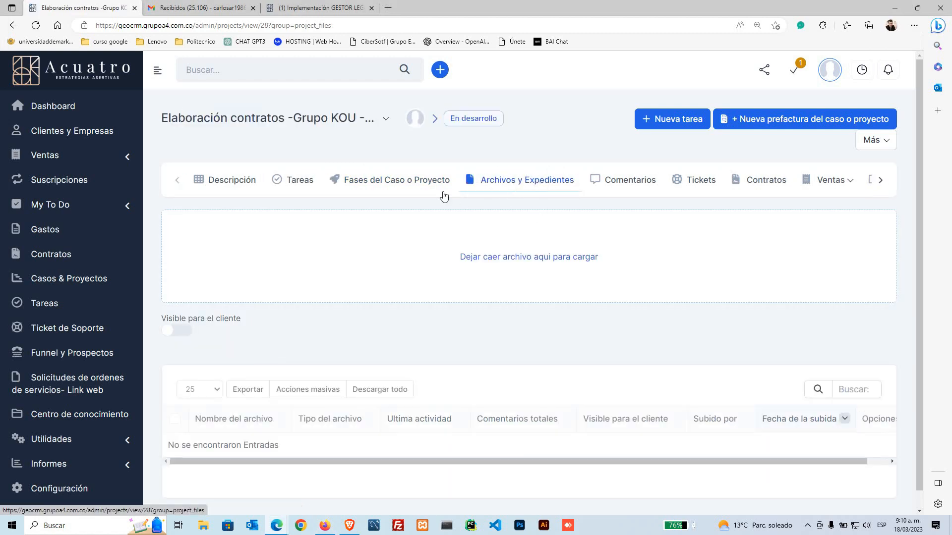
# Step: View the project's Descripción tab, then return to the Dashboard from the sidebar
pyautogui.click(221, 183)
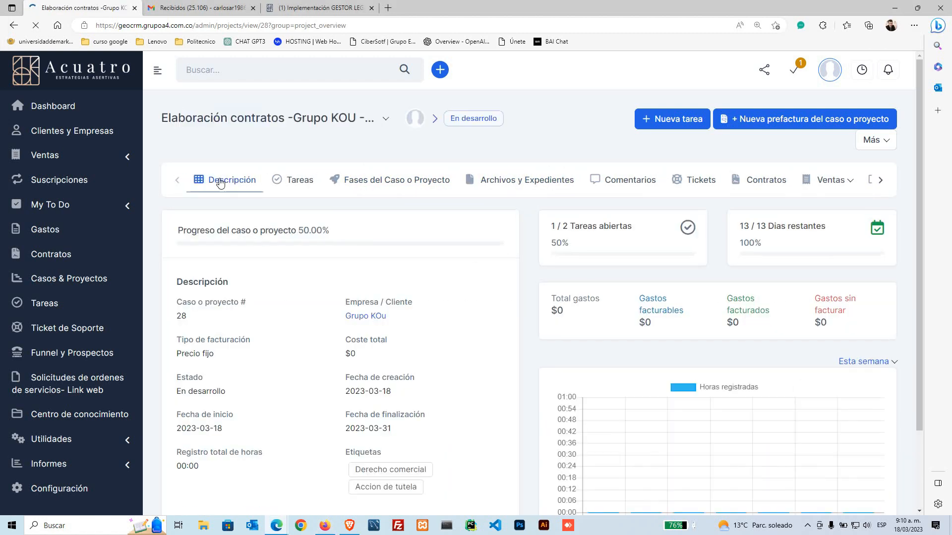
pyautogui.click(37, 113)
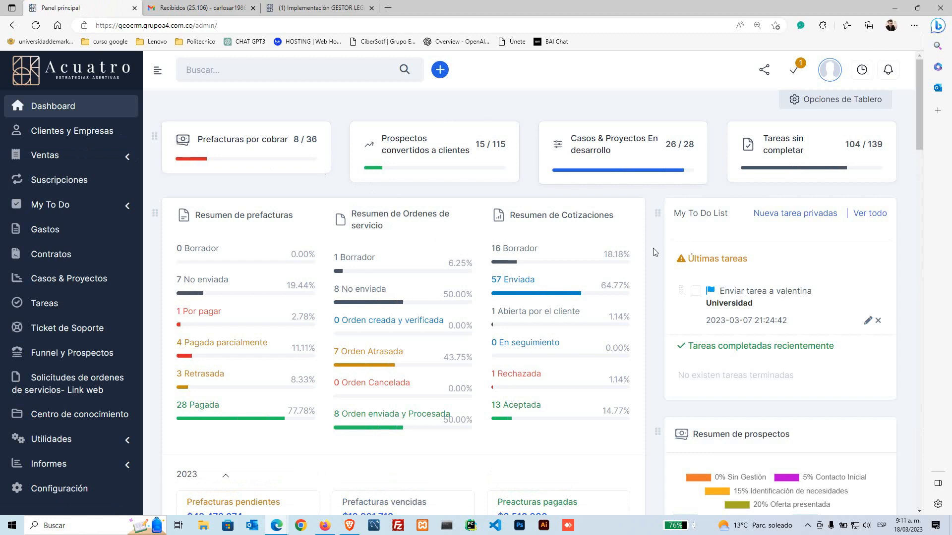
# Step: Scroll the dashboard's task list down to the Revisar estados - demanda tasks
pyautogui.scroll(-10, 645, 250)
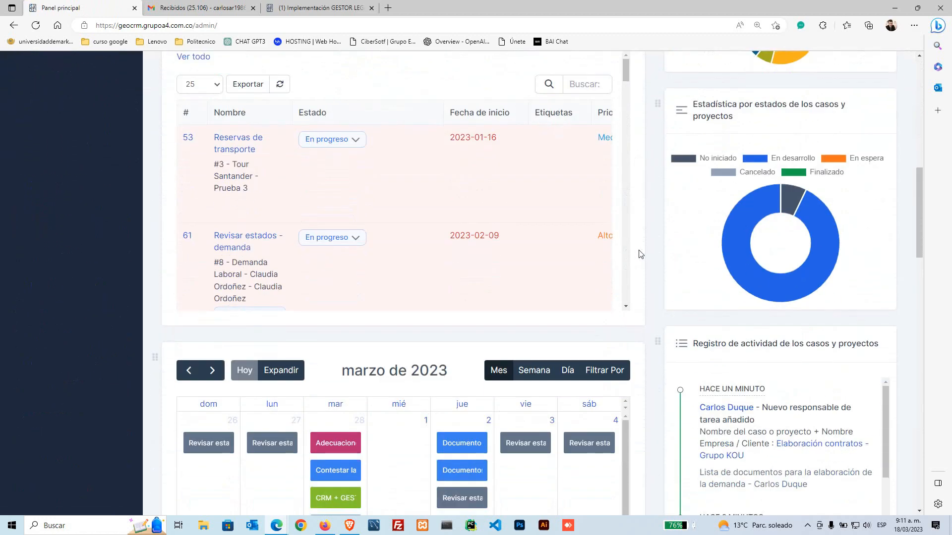
pyautogui.scroll(1, 640, 254)
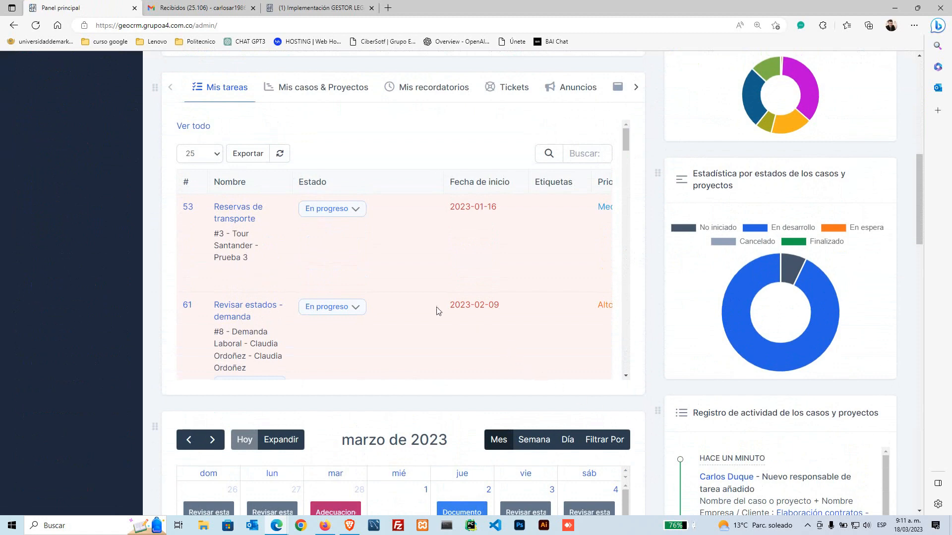
pyautogui.scroll(2, 393, 299)
pyautogui.scroll(-1, 342, 285)
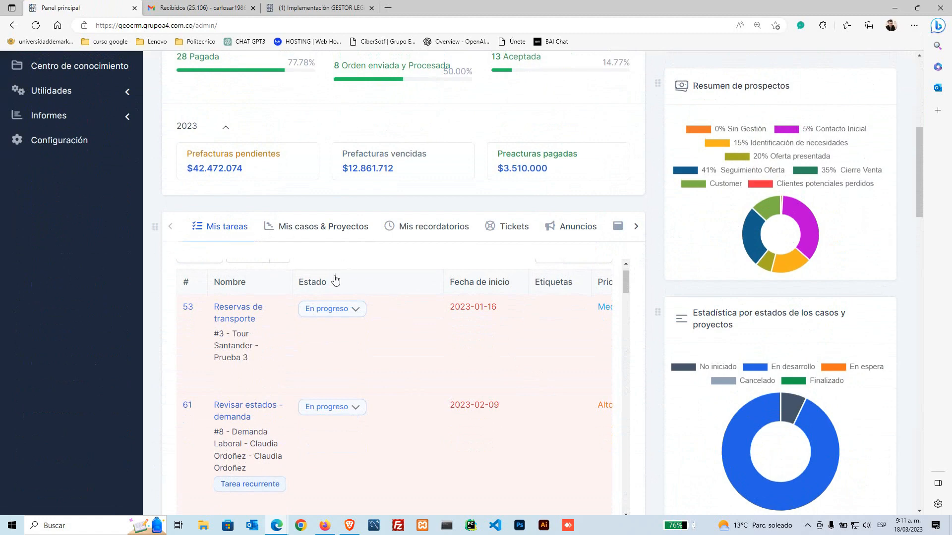
pyautogui.scroll(2, 427, 297)
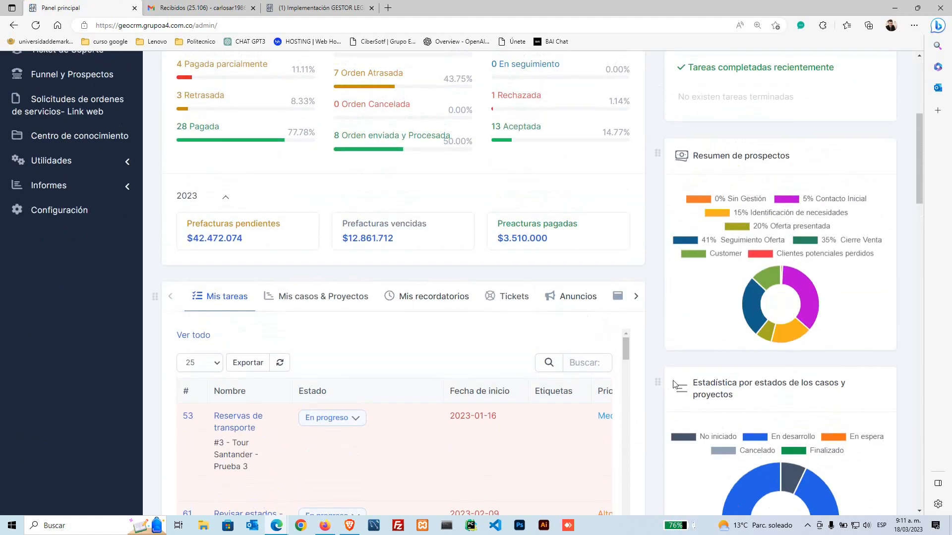
pyautogui.scroll(-2, 674, 384)
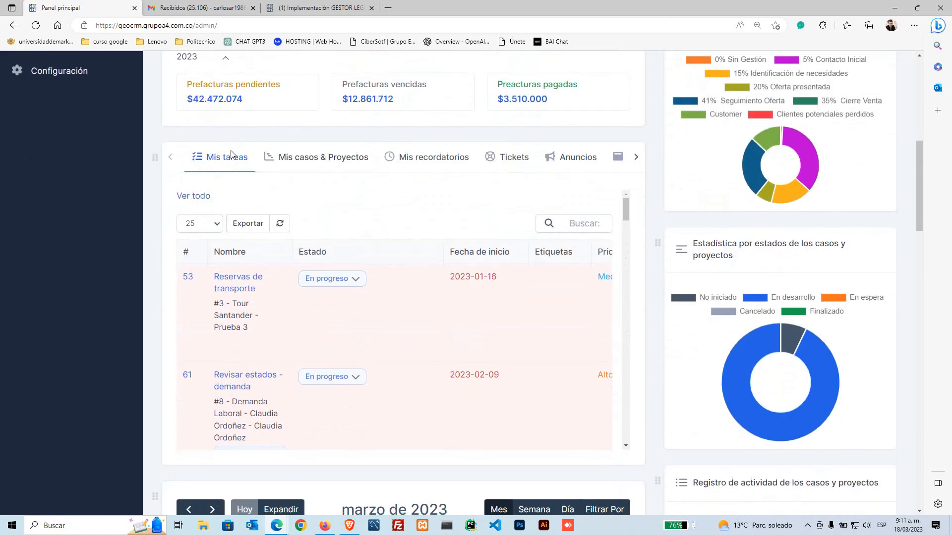
pyautogui.scroll(-3, 262, 299)
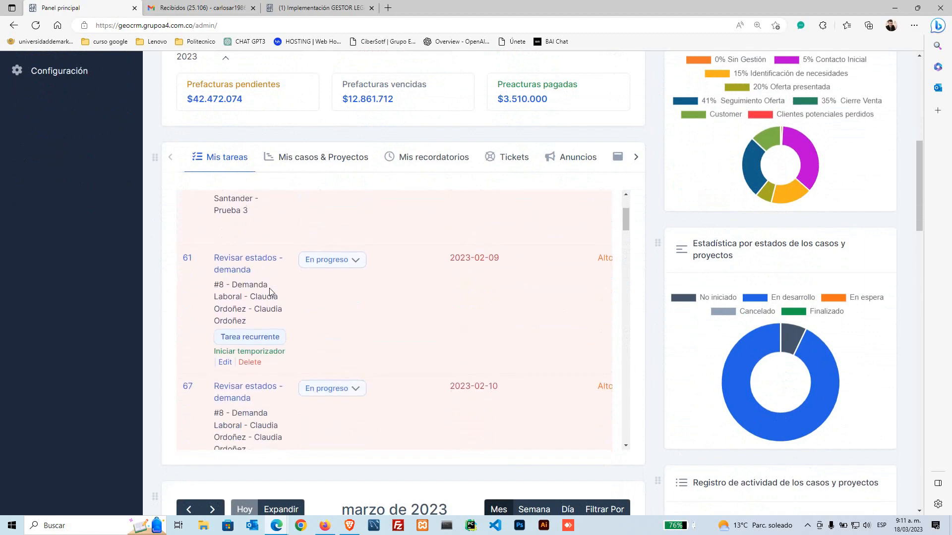
pyautogui.scroll(-8, 263, 248)
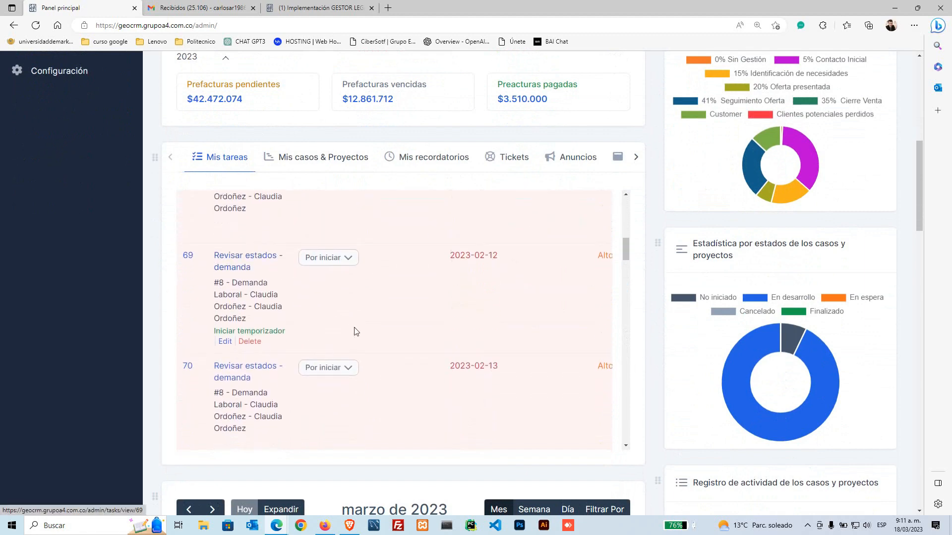
pyautogui.scroll(-15, 367, 329)
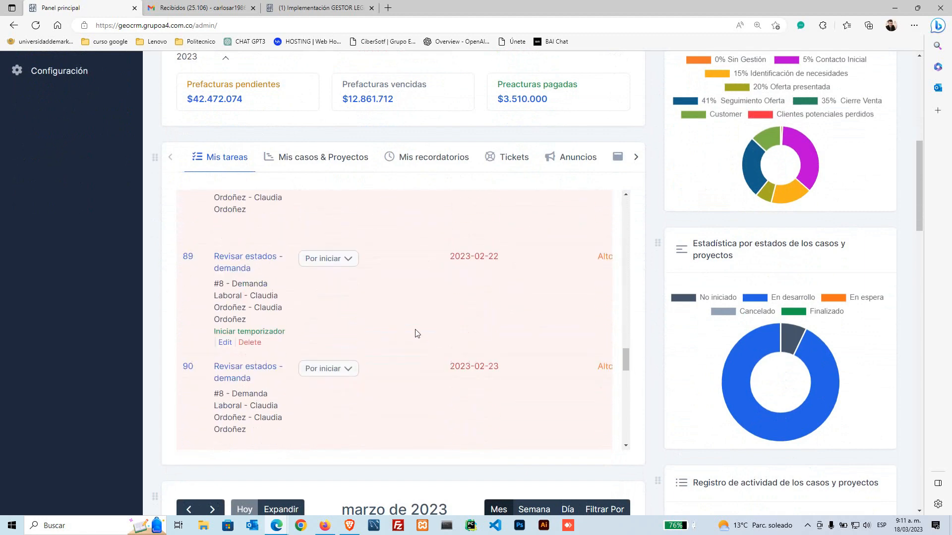
pyautogui.scroll(-6, 416, 333)
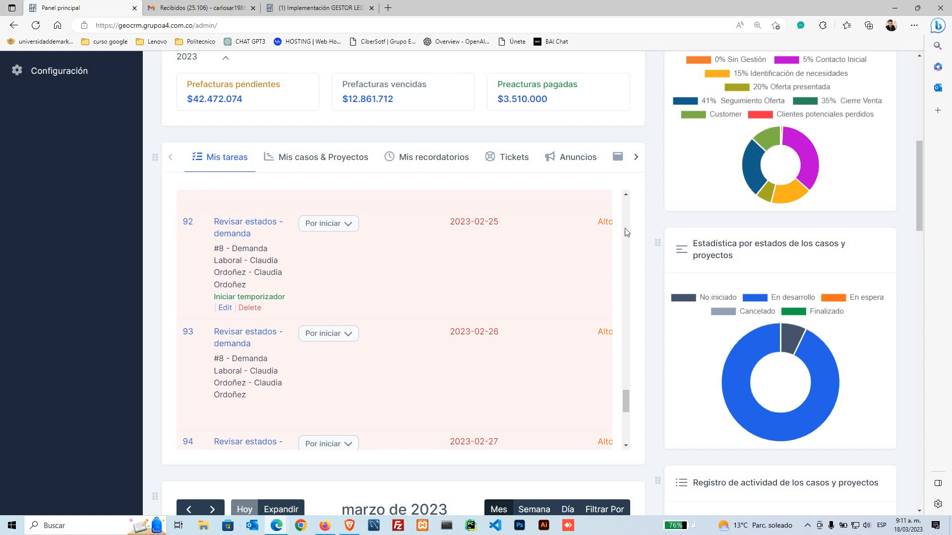
# Step: Browse the dashboard's Mis casos & Proyectos and Mis recordatorios lists, switching back and forth
pyautogui.click(352, 157)
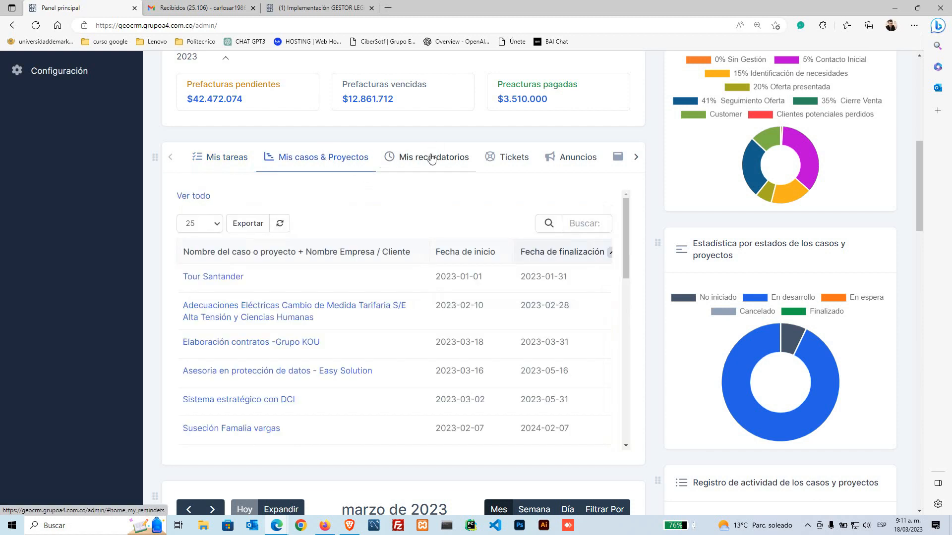
pyautogui.scroll(-2, 381, 294)
pyautogui.scroll(-6, 380, 294)
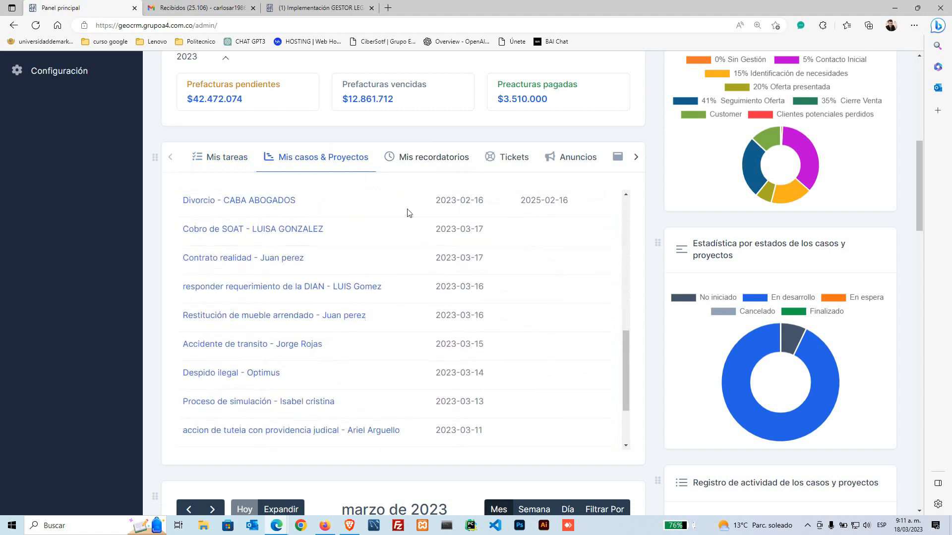
pyautogui.click(425, 158)
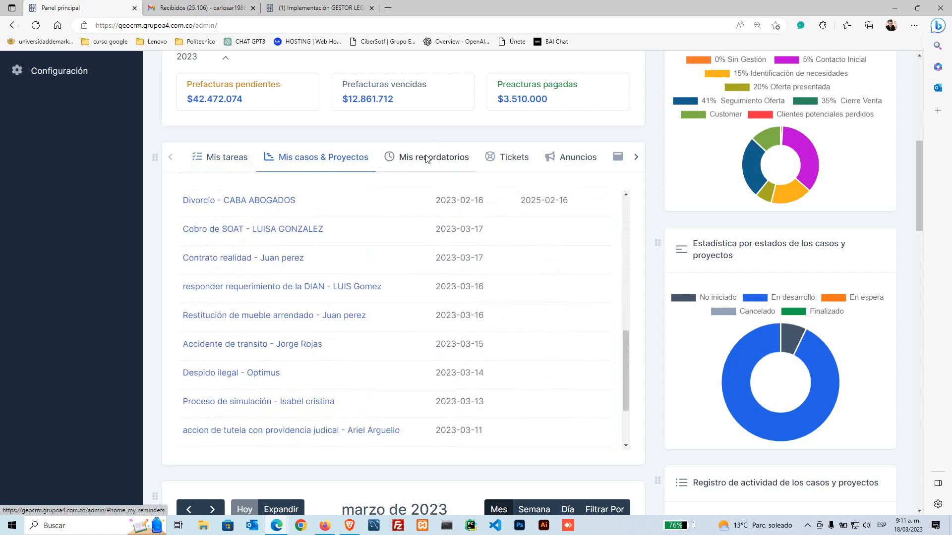
pyautogui.click(331, 159)
pyautogui.scroll(-5, 286, 327)
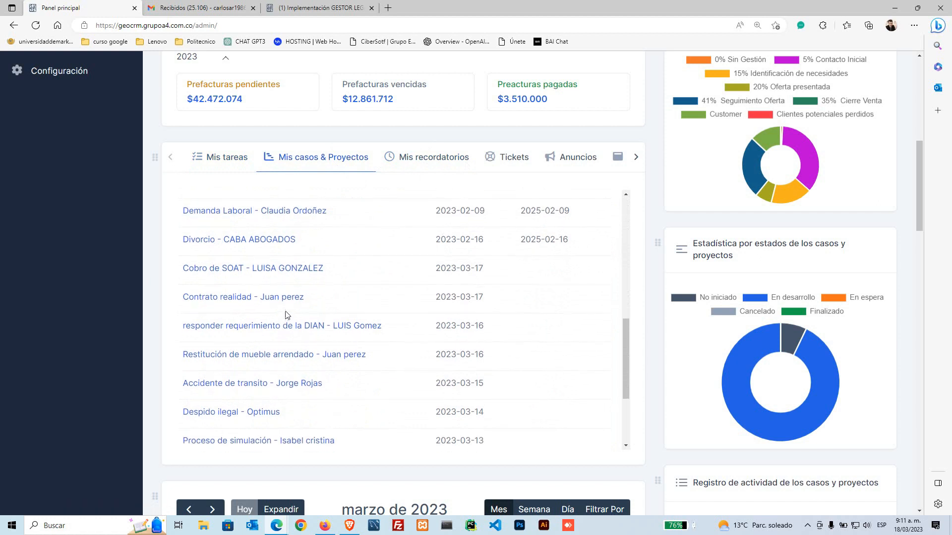
pyautogui.click(470, 159)
pyautogui.click(365, 160)
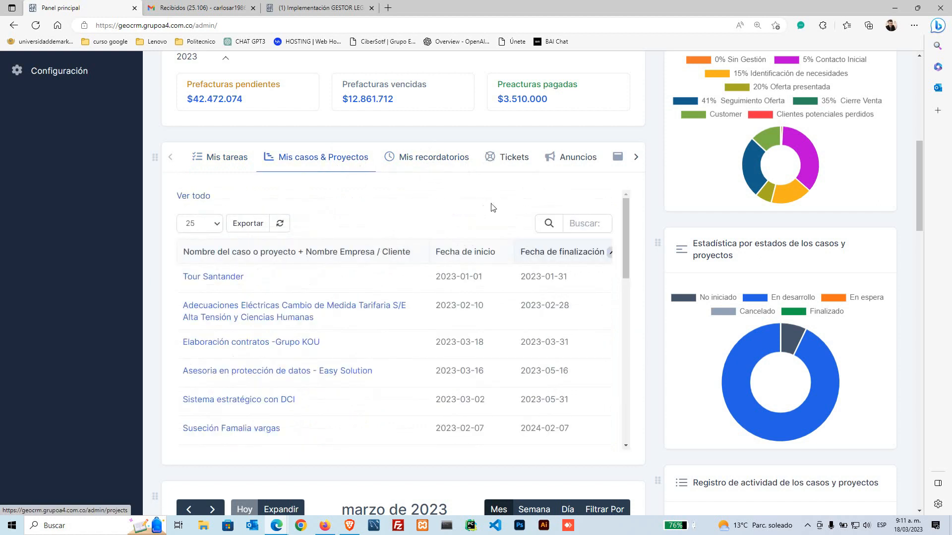
pyautogui.click(441, 170)
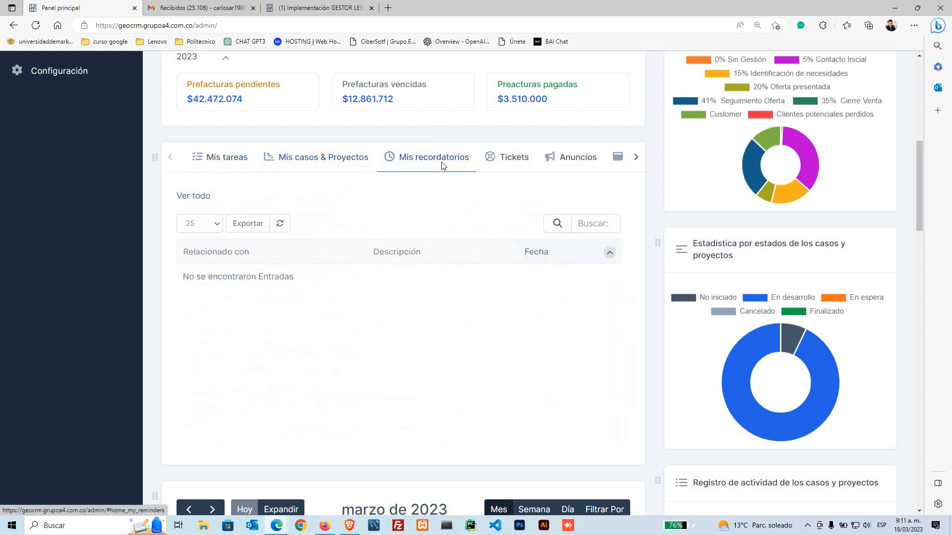
# Step: View the Tickets, Anuncios and Actividad reciente lists, then scroll down to the March 2023 calendar
pyautogui.click(515, 159)
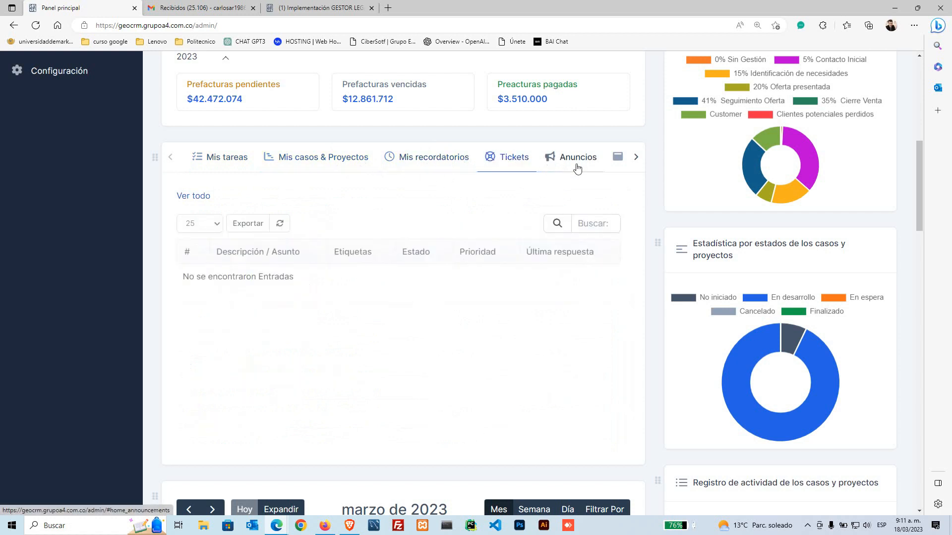
pyautogui.click(577, 160)
pyautogui.click(636, 158)
pyautogui.click(552, 159)
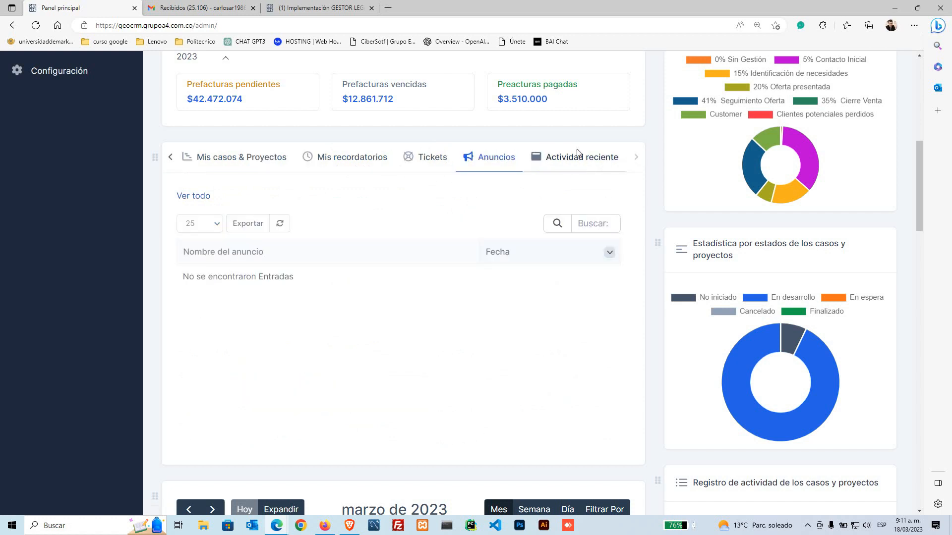
pyautogui.click(217, 159)
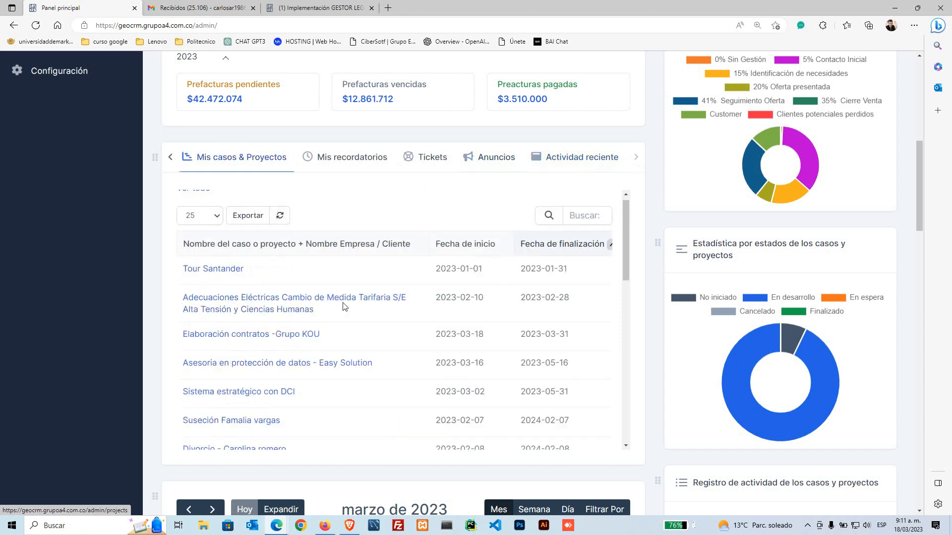
pyautogui.scroll(-5, 629, 355)
pyautogui.scroll(-5, 646, 375)
pyautogui.scroll(-3, 646, 376)
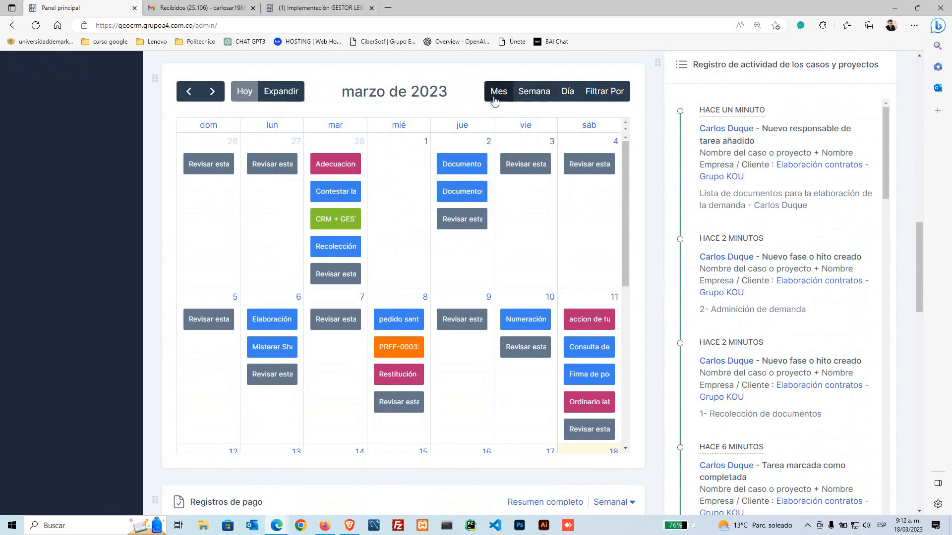
# Step: Reapply the calendar filter and switch the dashboard calendar to the 12–18 March 2023 week view
pyautogui.click(534, 92)
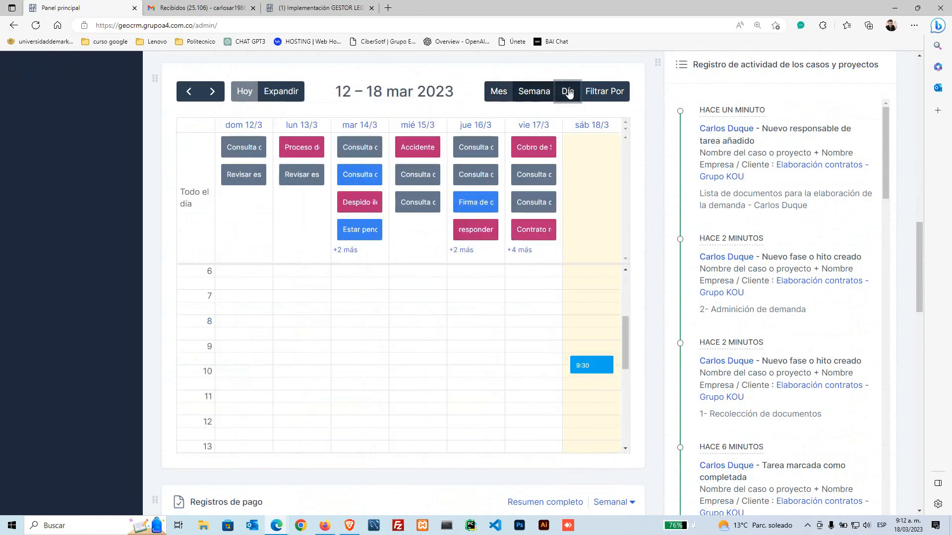
pyautogui.click(567, 91)
pyautogui.click(605, 91)
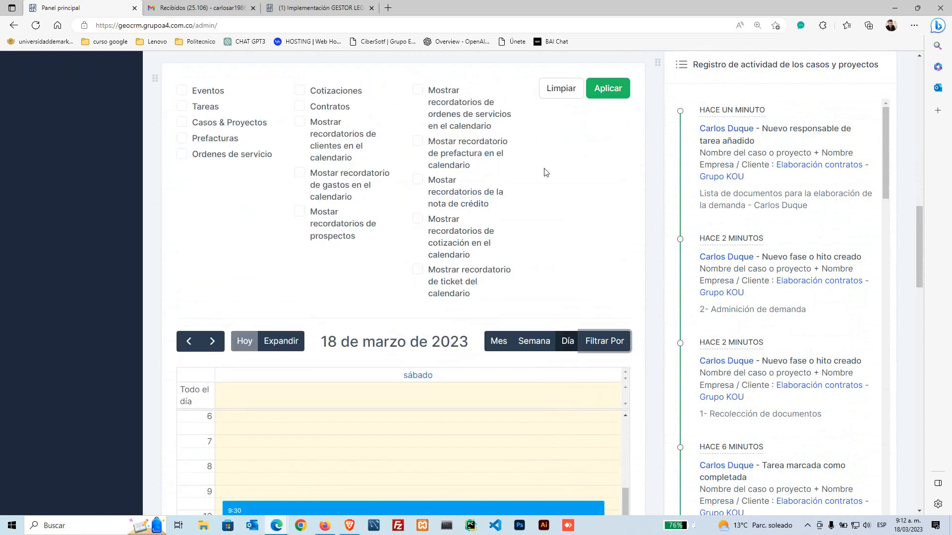
pyautogui.click(599, 88)
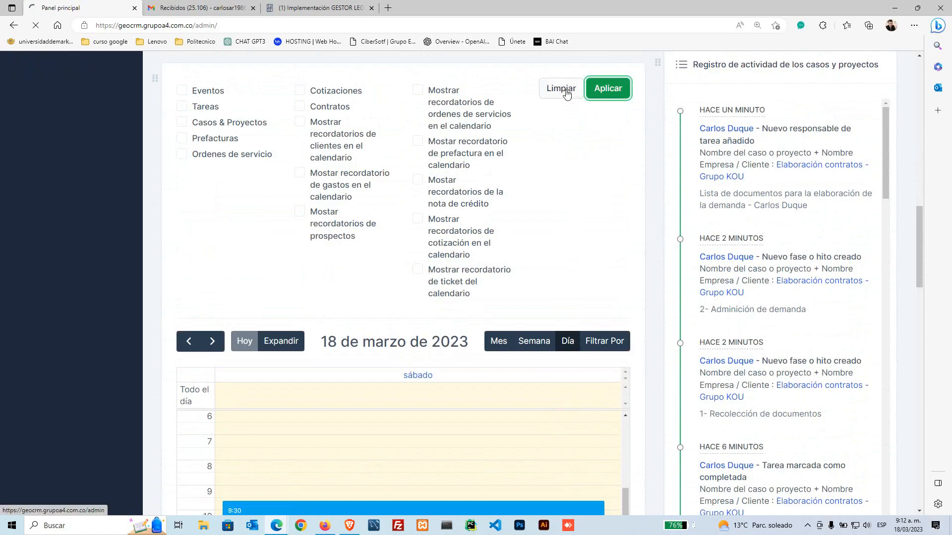
pyautogui.scroll(-10, 524, 310)
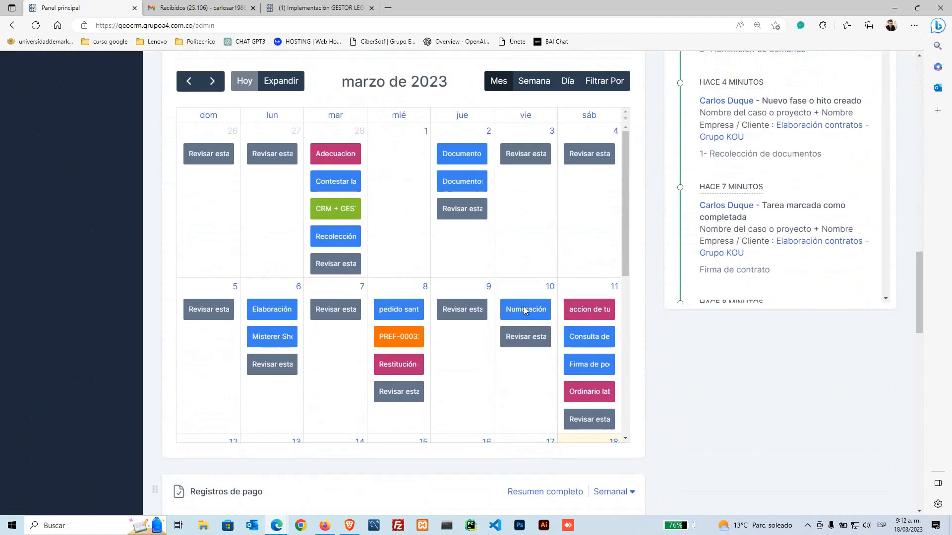
pyautogui.scroll(1, 523, 310)
pyautogui.click(534, 134)
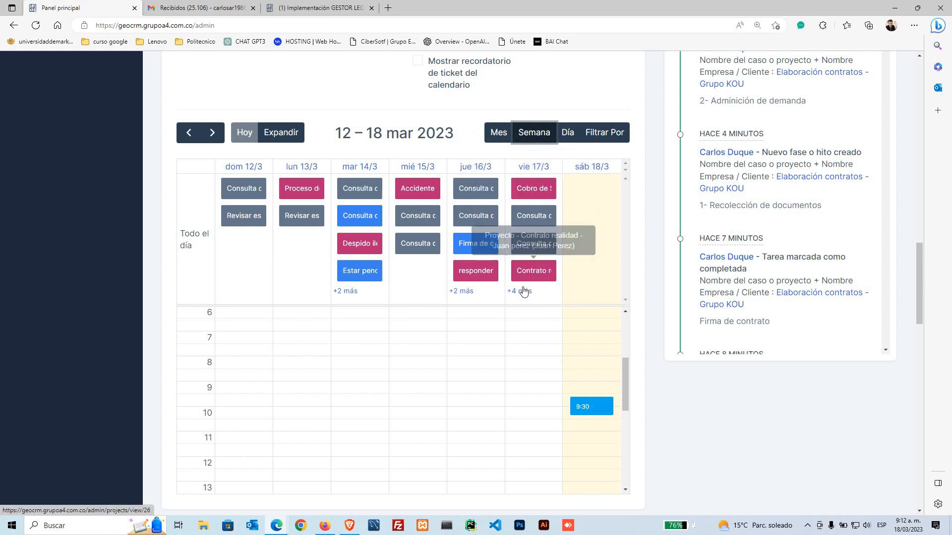
# Step: Complete the Consulta de proceso task on vie 17/3, close its details, and reload the dashboard
pyautogui.click(530, 214)
pyautogui.click(208, 181)
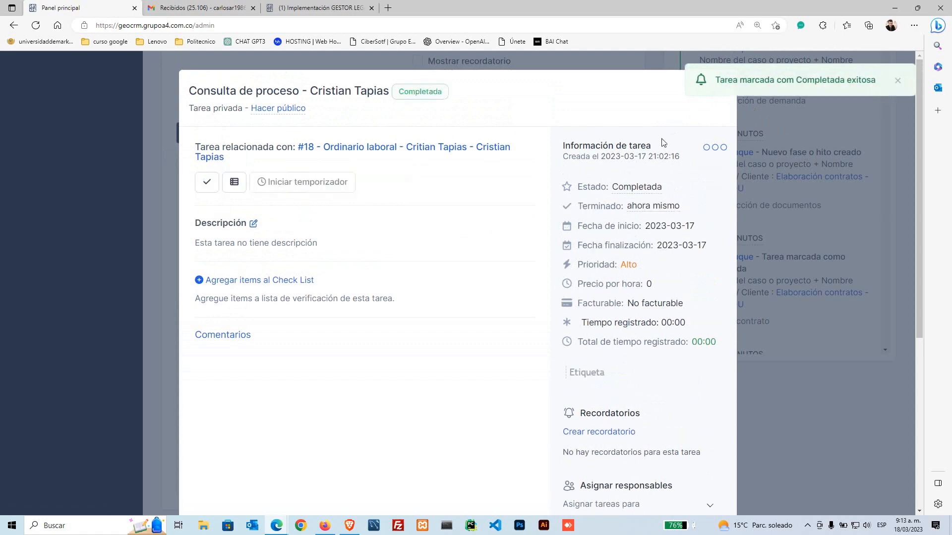
pyautogui.click(894, 81)
pyautogui.click(716, 89)
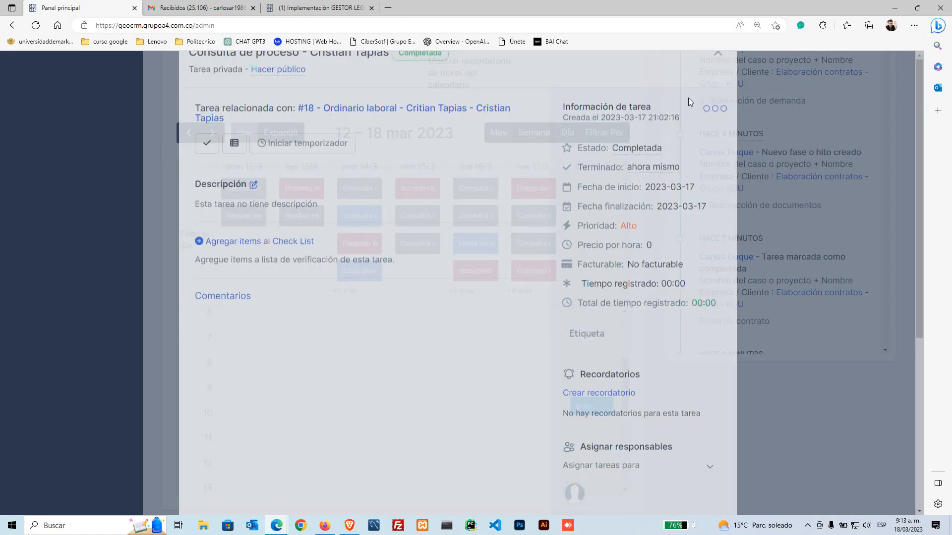
pyautogui.click(35, 26)
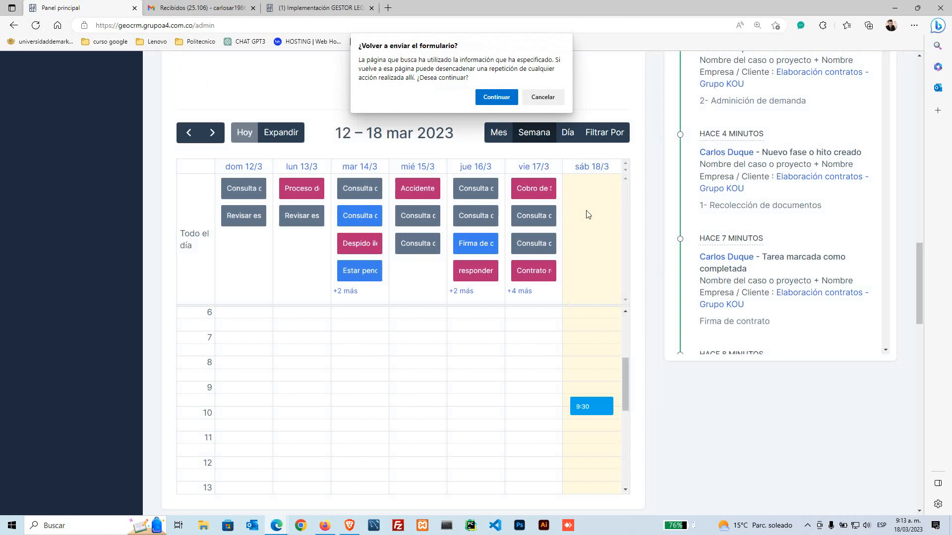
pyautogui.click(496, 97)
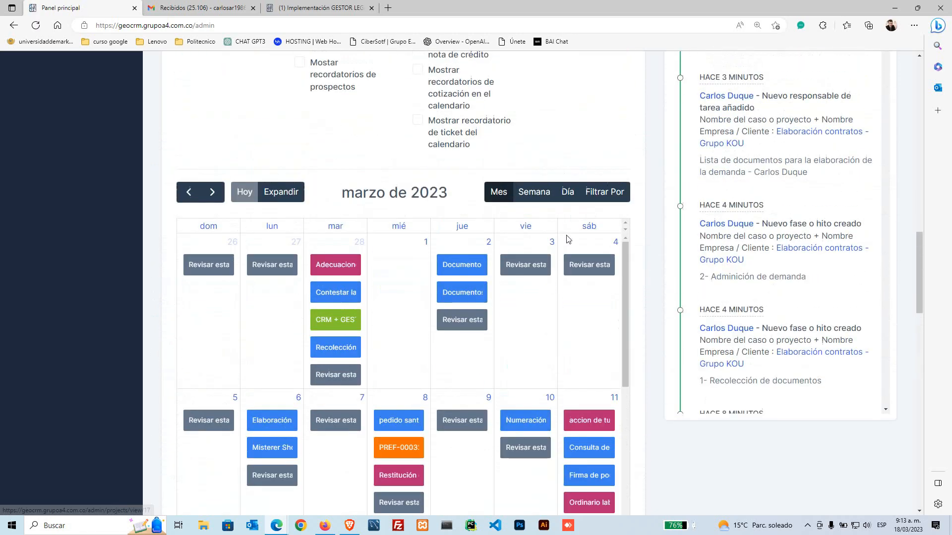
pyautogui.click(530, 203)
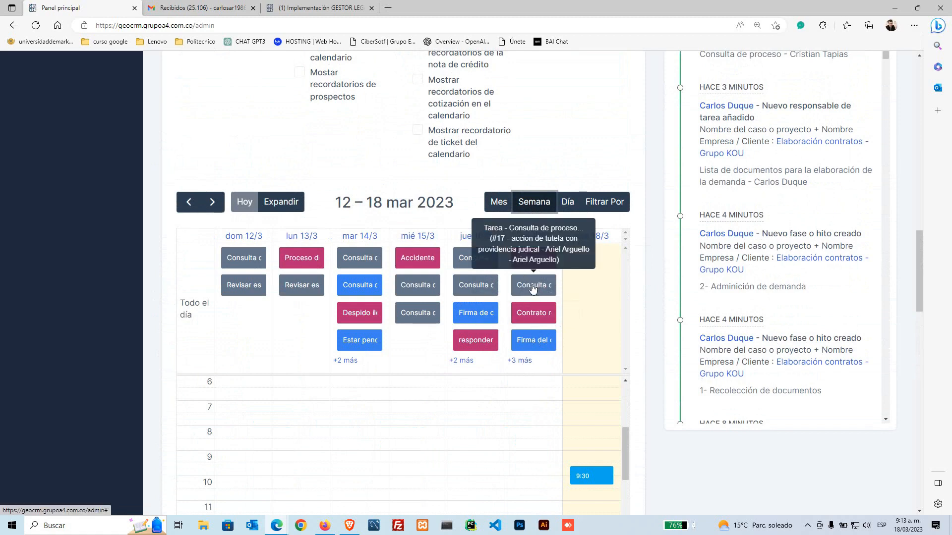
pyautogui.click(520, 361)
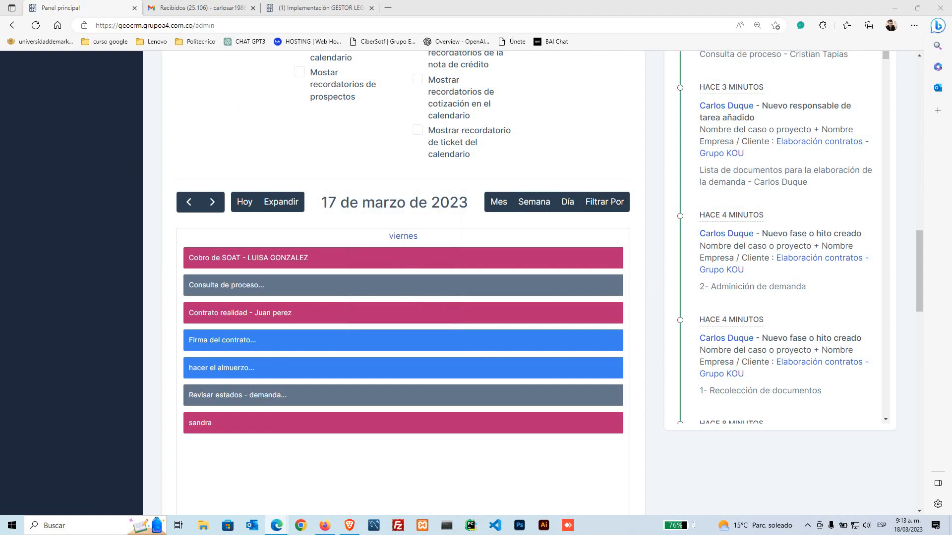
pyautogui.click(36, 25)
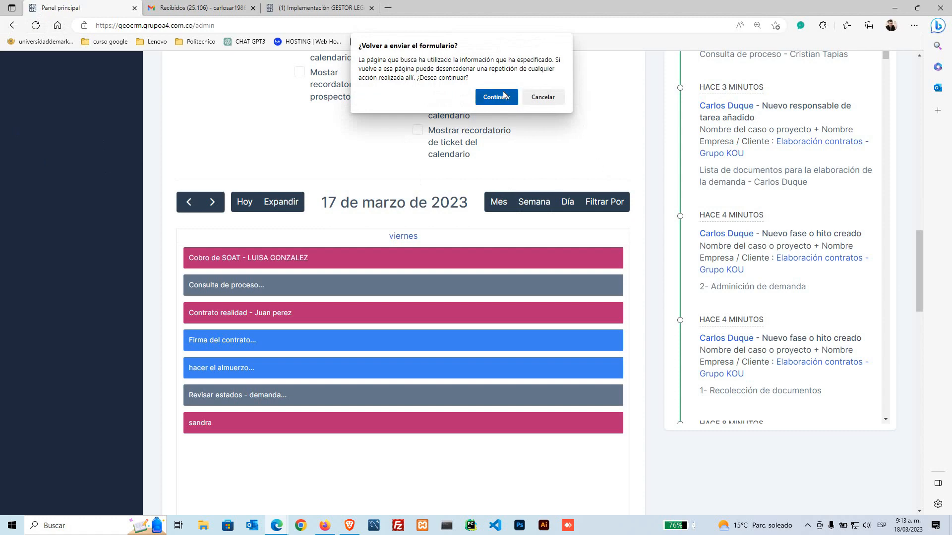
pyautogui.click(504, 95)
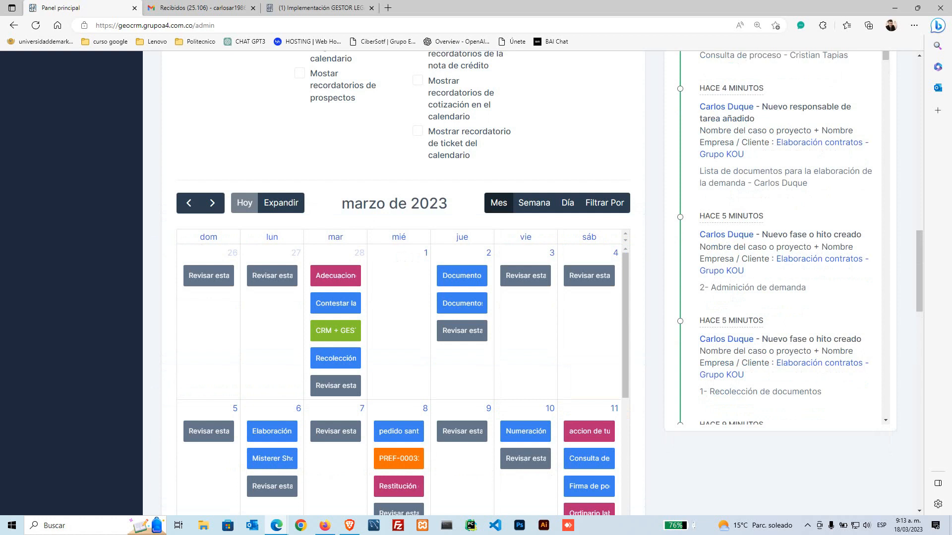
pyautogui.hotkey('alt', 'Tab')
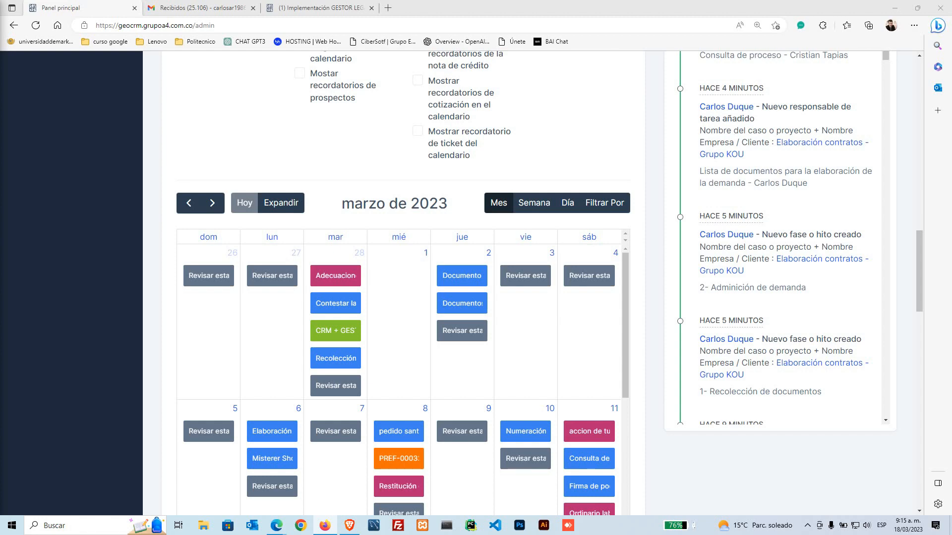
pyautogui.scroll(6, 883, 251)
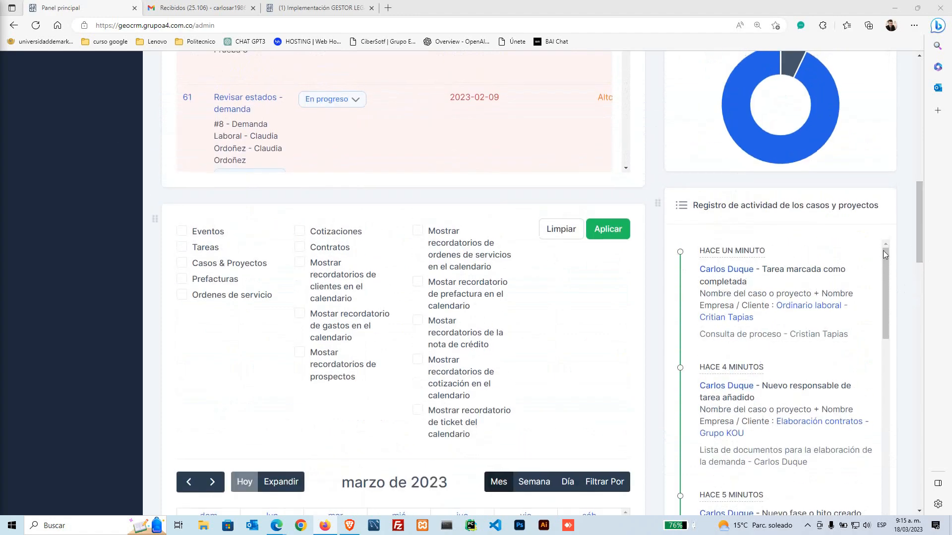
pyautogui.moveTo(691, 208); pyautogui.dragTo(892, 208)
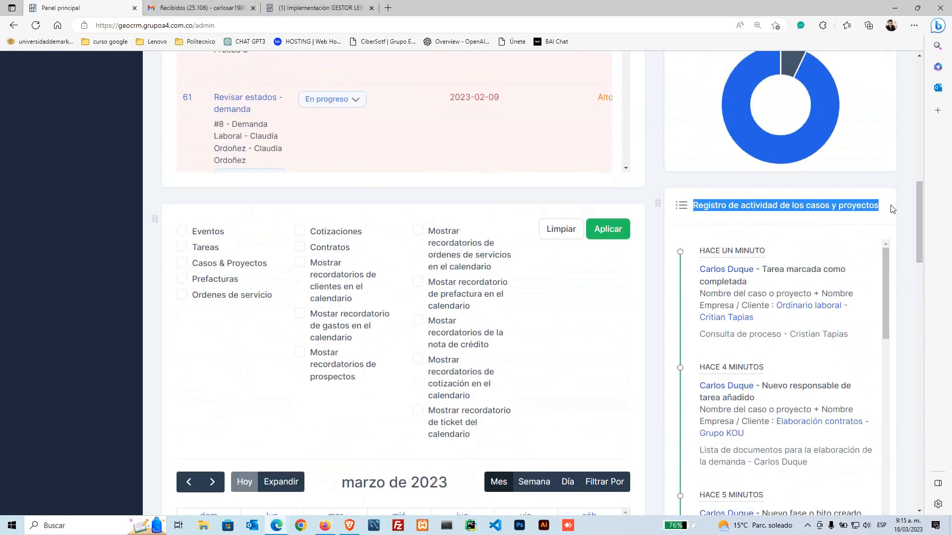
pyautogui.click(649, 296)
pyautogui.scroll(-5, 762, 256)
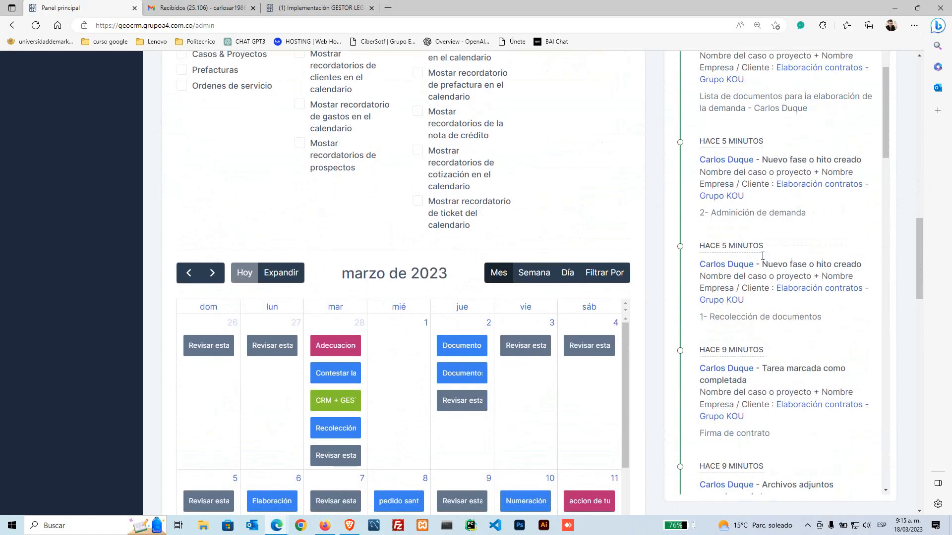
pyautogui.scroll(-15, 763, 256)
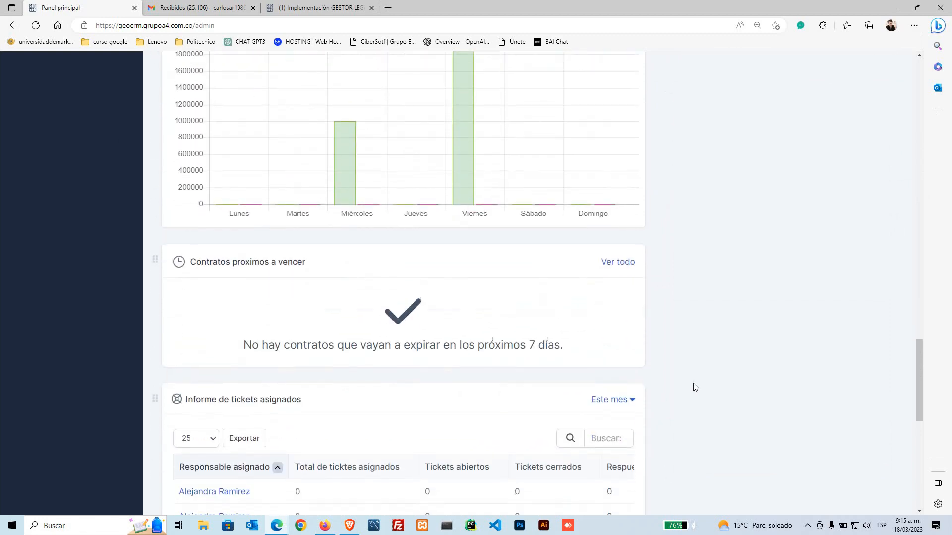
pyautogui.scroll(8, 693, 388)
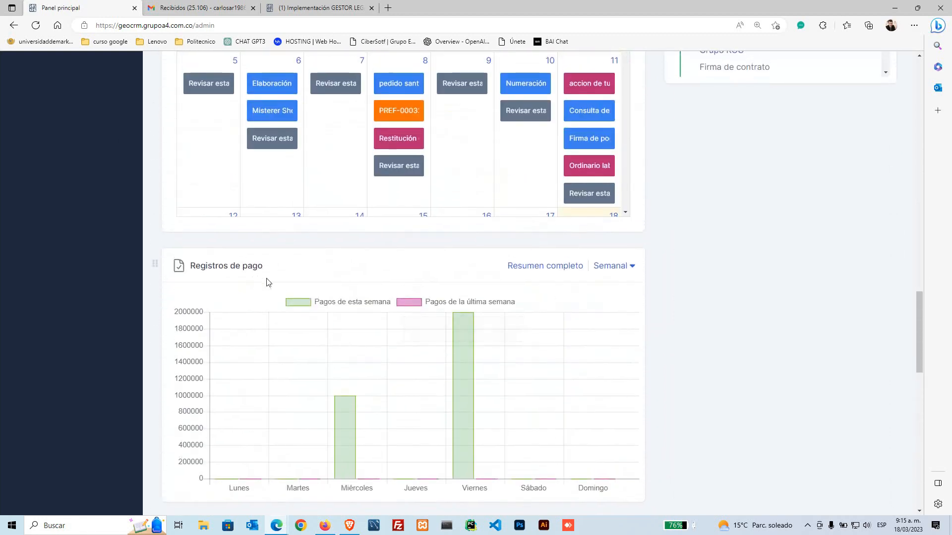
pyautogui.scroll(-6, 277, 280)
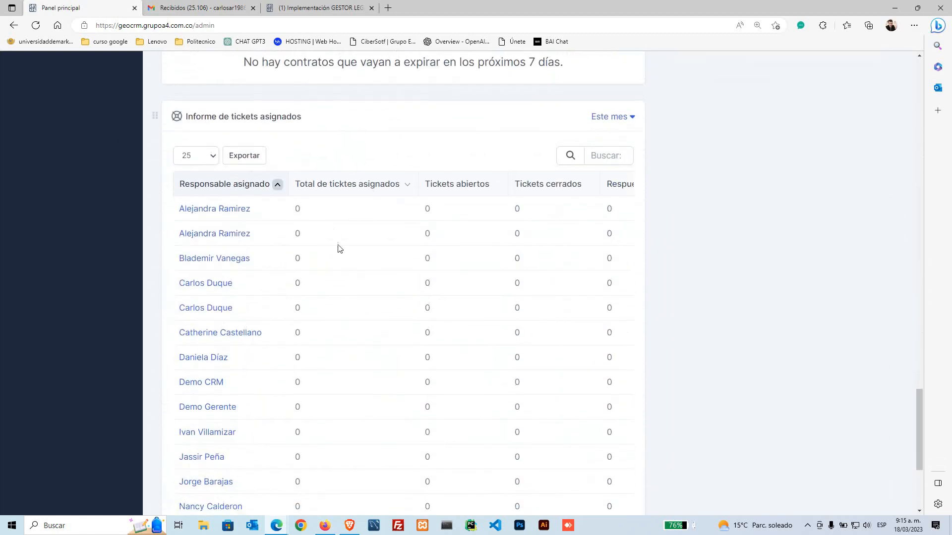
pyautogui.scroll(-5, 339, 248)
pyautogui.scroll(7, 334, 282)
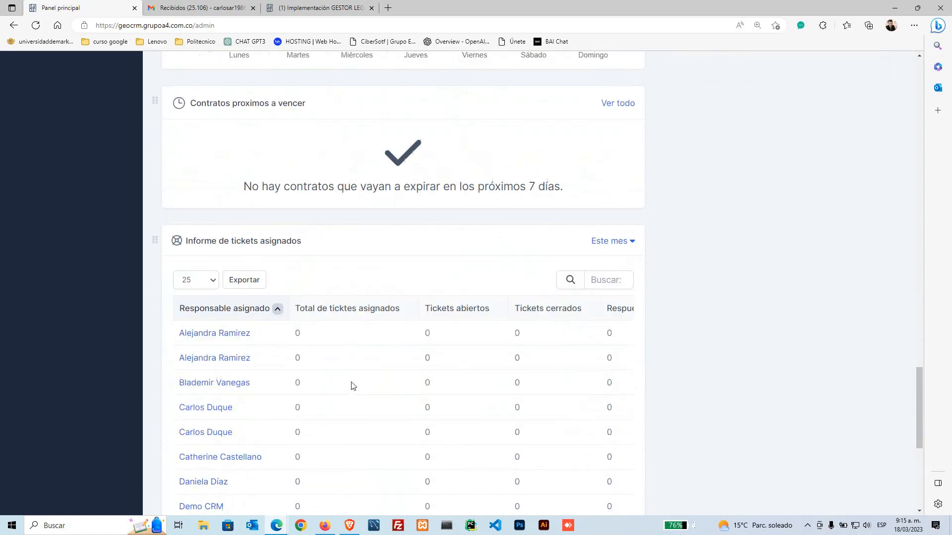
pyautogui.scroll(-5, 353, 385)
pyautogui.scroll(12, 351, 381)
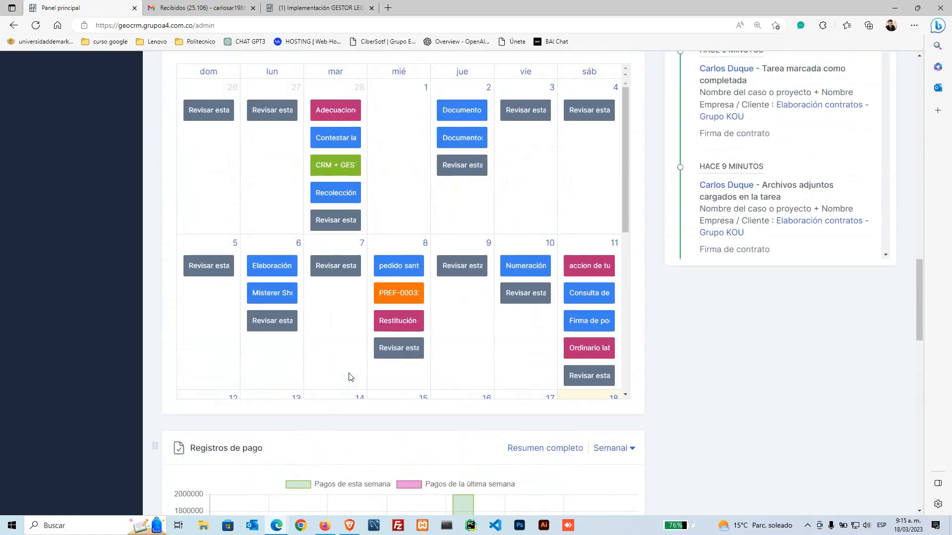
pyautogui.scroll(15, 351, 378)
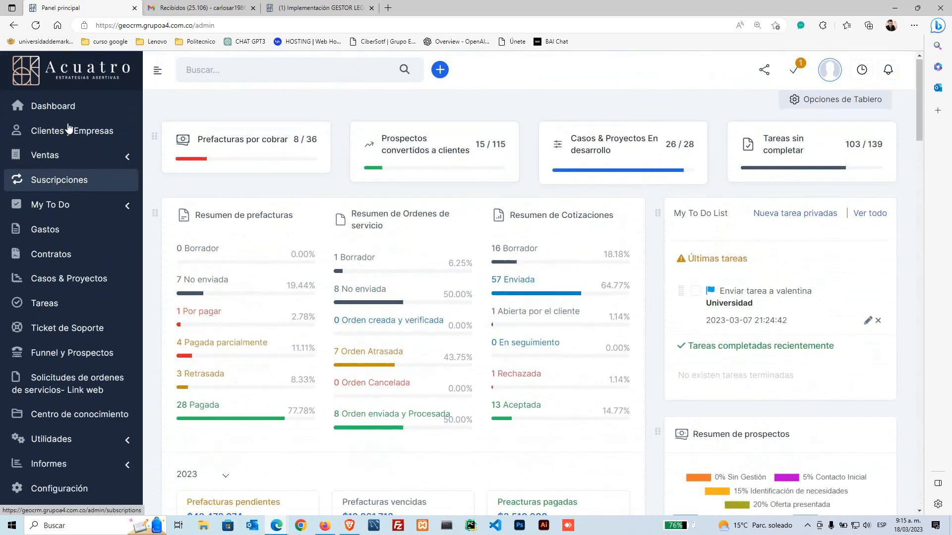
# Step: Reload the dashboard via the Acuatro logo, then open Casos & Proyectos (2 not started, 26 in development)
pyautogui.click(66, 85)
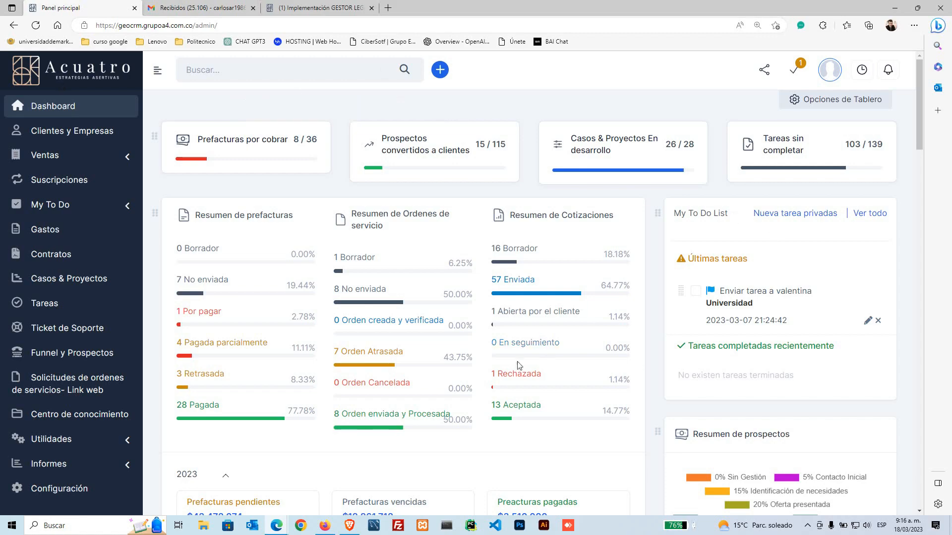
pyautogui.scroll(-4, 514, 369)
pyautogui.scroll(-5, 506, 373)
pyautogui.scroll(10, 506, 374)
pyautogui.click(93, 289)
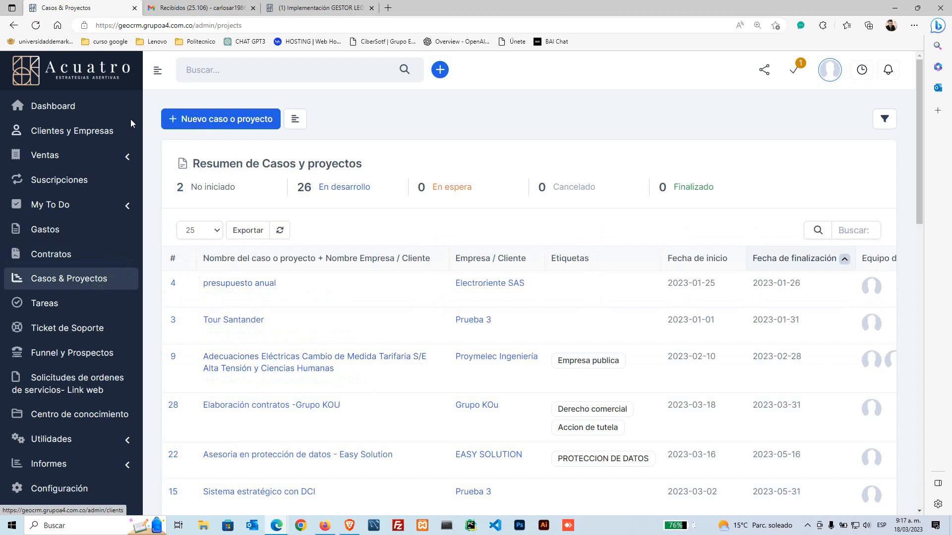
# Step: Open a blank Añadir proyecto form with '+ Nuevo caso o proyecto'
pyautogui.click(218, 72)
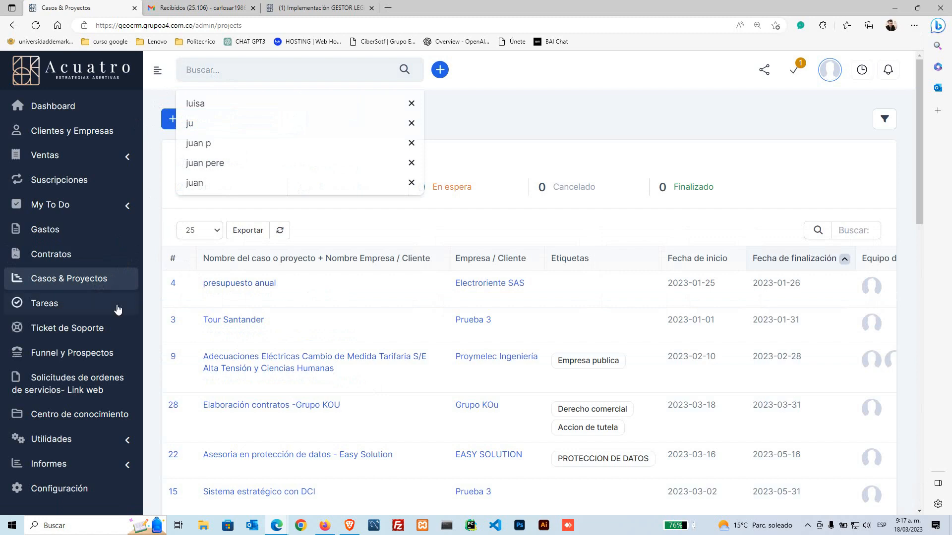
pyautogui.click(98, 286)
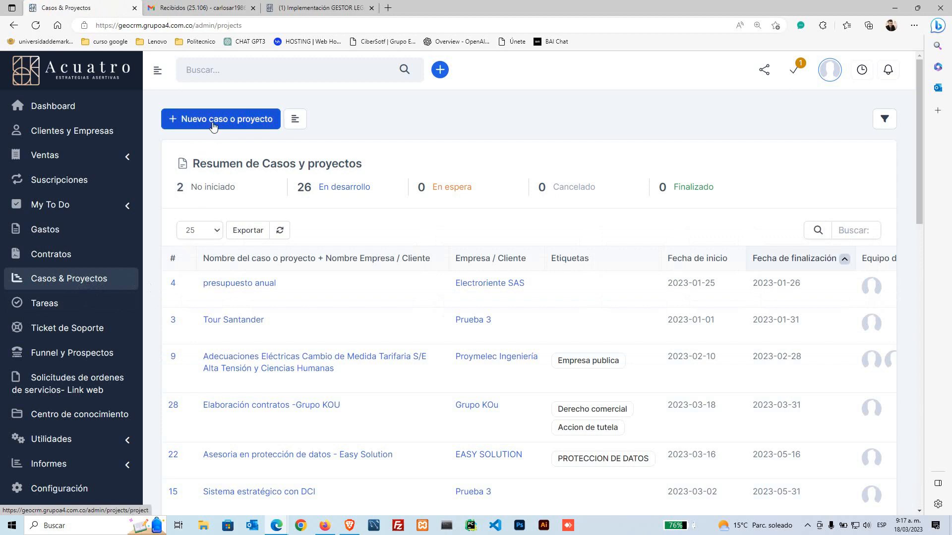
pyautogui.click(213, 126)
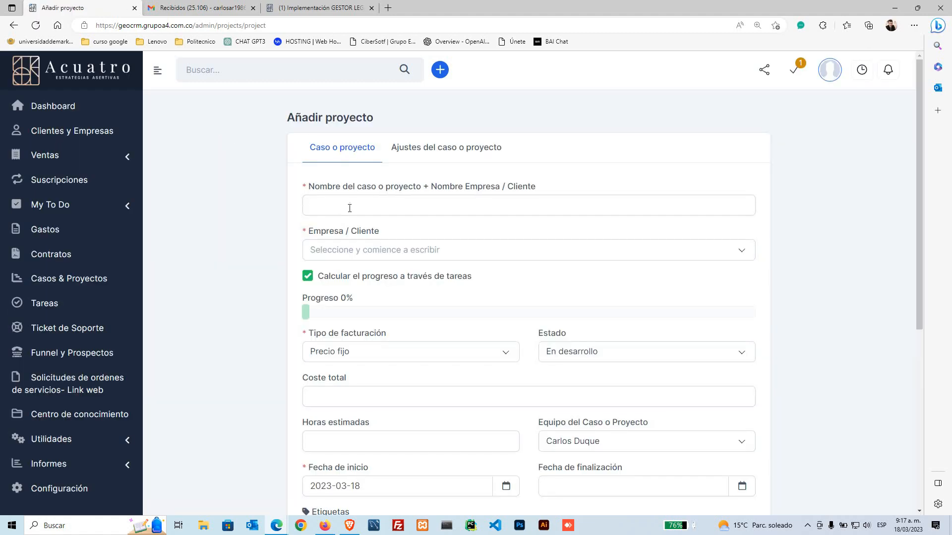
# Step: Enter the project name 'Contabilidad - Abril - Grupo KOU', correcting typos along the way
pyautogui.click(353, 207)
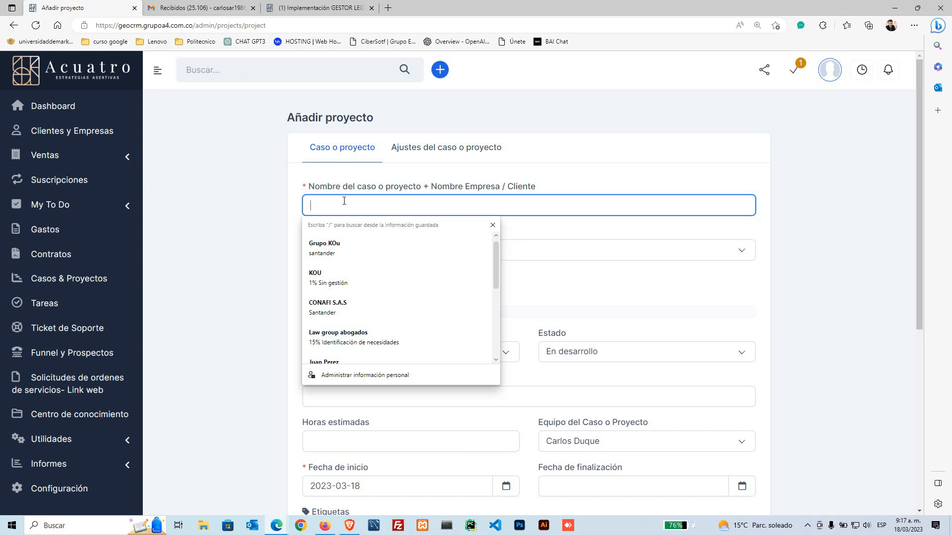
pyautogui.write('COntabiul')
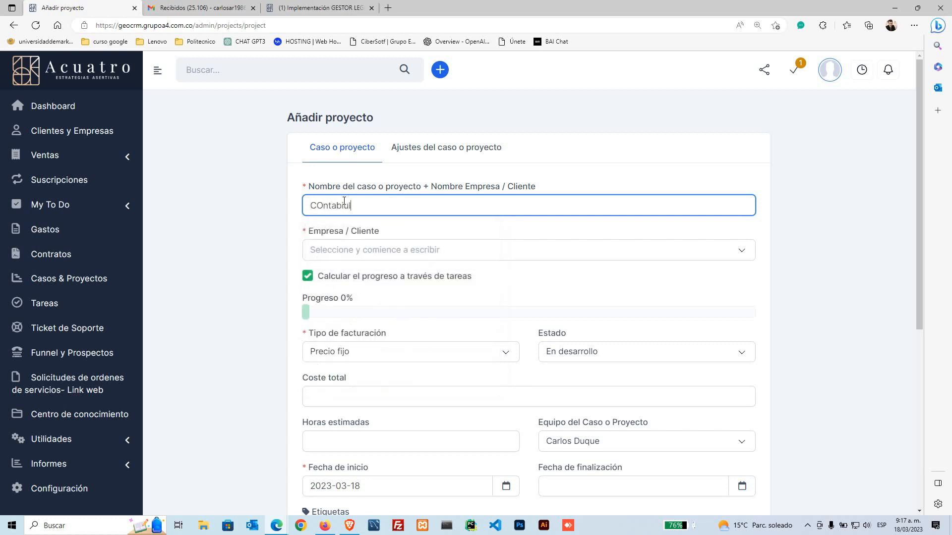
pyautogui.press('BackSpace')
pyautogui.press('BackSpace')
pyautogui.press('BackSpace')
pyautogui.press('BackSpace')
pyautogui.press('BackSpace')
pyautogui.press('BackSpace')
pyautogui.press('BackSpace')
pyautogui.press('BackSpace')
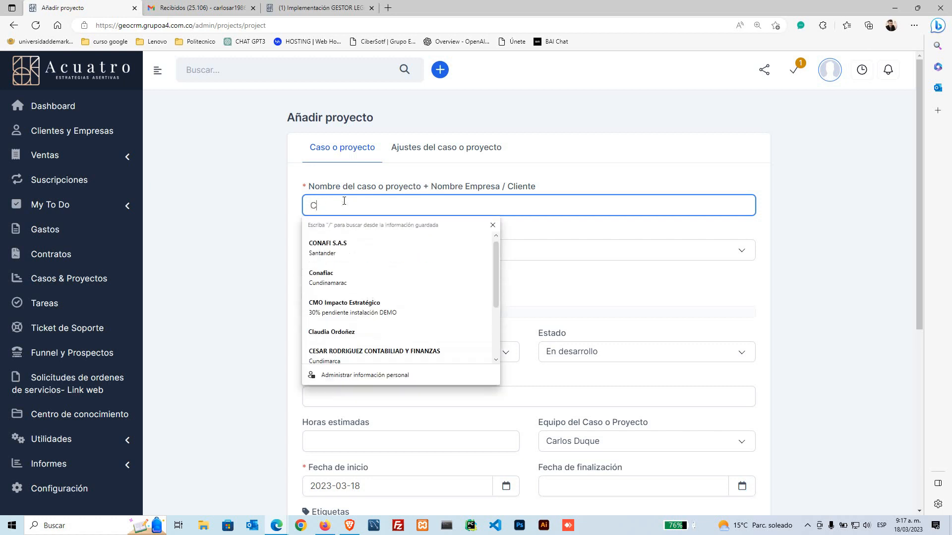
pyautogui.write('on')
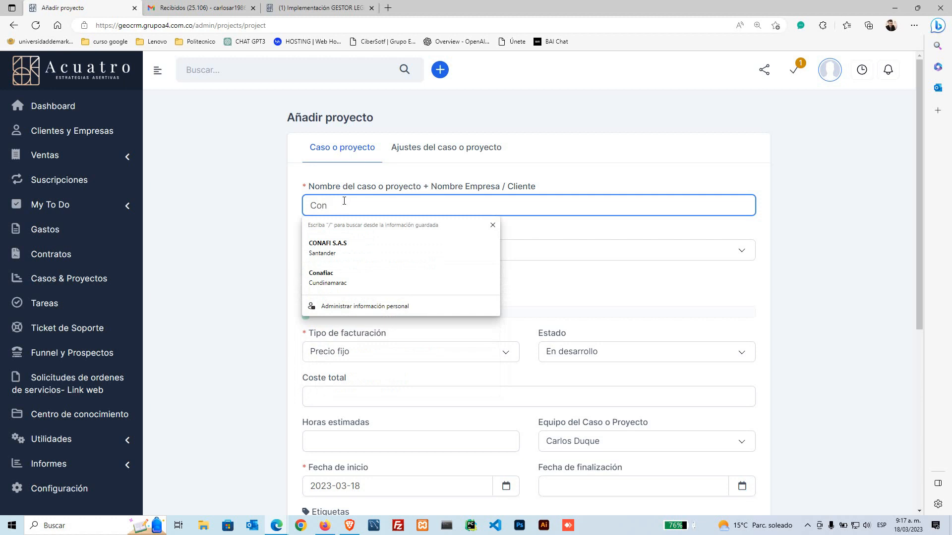
pyautogui.write('tabilla')
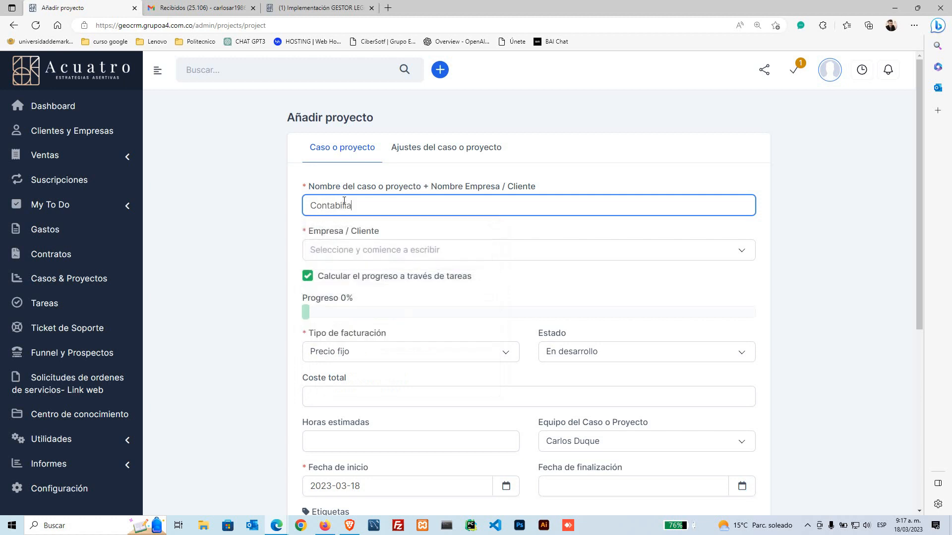
pyautogui.press('BackSpace')
pyautogui.press('BackSpace')
pyautogui.write('idad ')
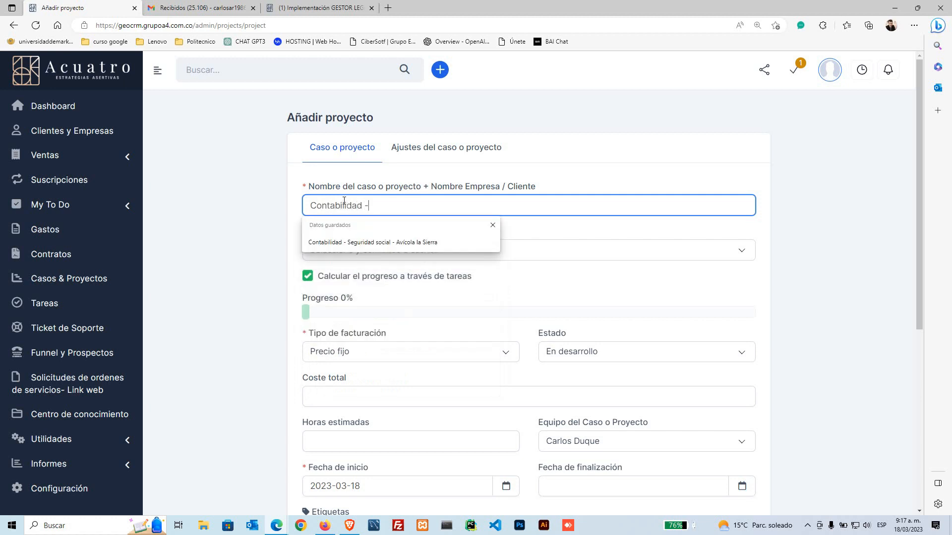
pyautogui.write('- Ebril')
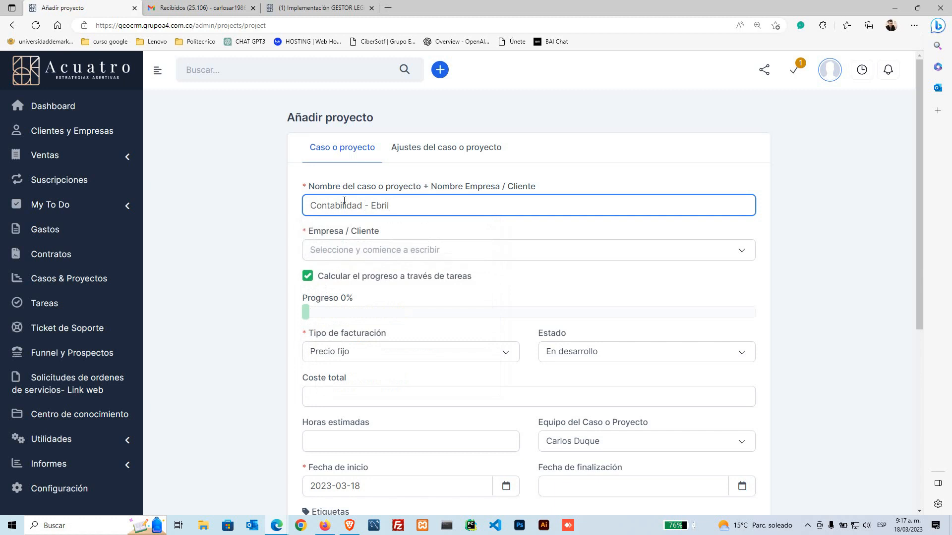
pyautogui.press('BackSpace')
pyautogui.press('BackSpace')
pyautogui.press('BackSpace')
pyautogui.press('BackSpace')
pyautogui.press('BackSpace')
pyautogui.write('A')
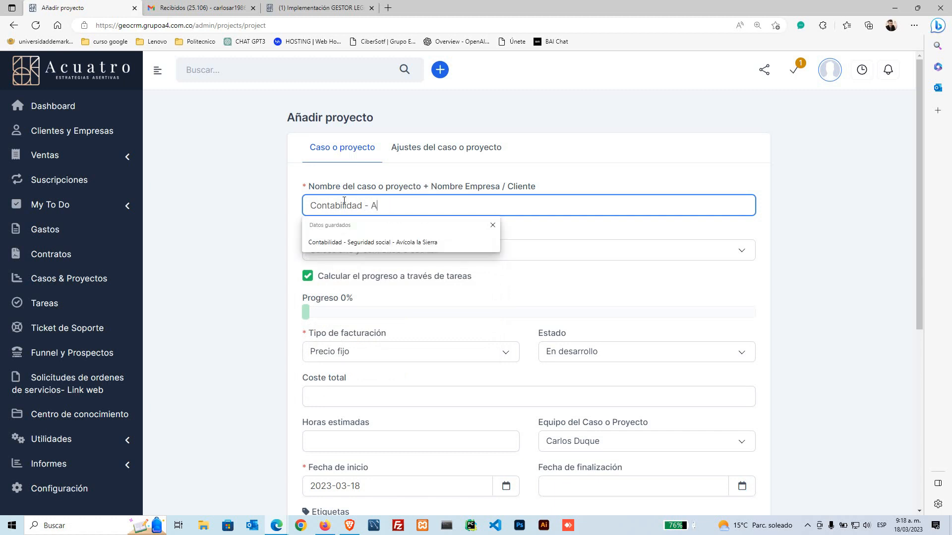
pyautogui.write('bril')
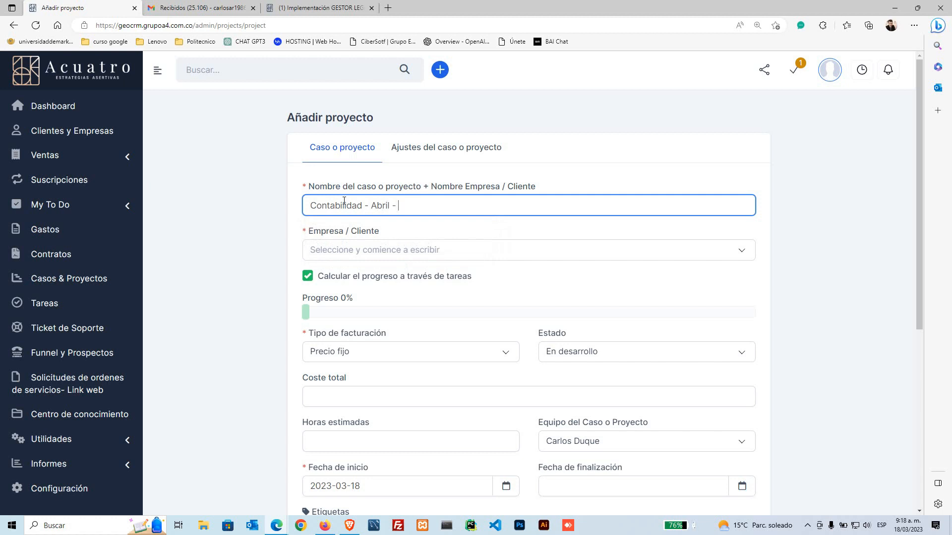
pyautogui.write(' - Grupo KOU')
# Step: Search 'grupo' in Empresa / Cliente and select Grupo KOu as the client
pyautogui.click(422, 250)
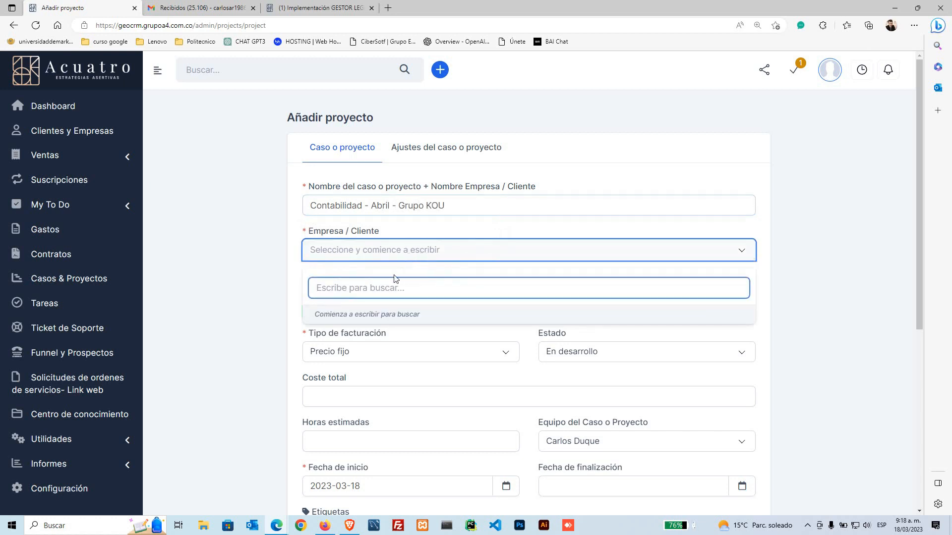
pyautogui.write('grupo')
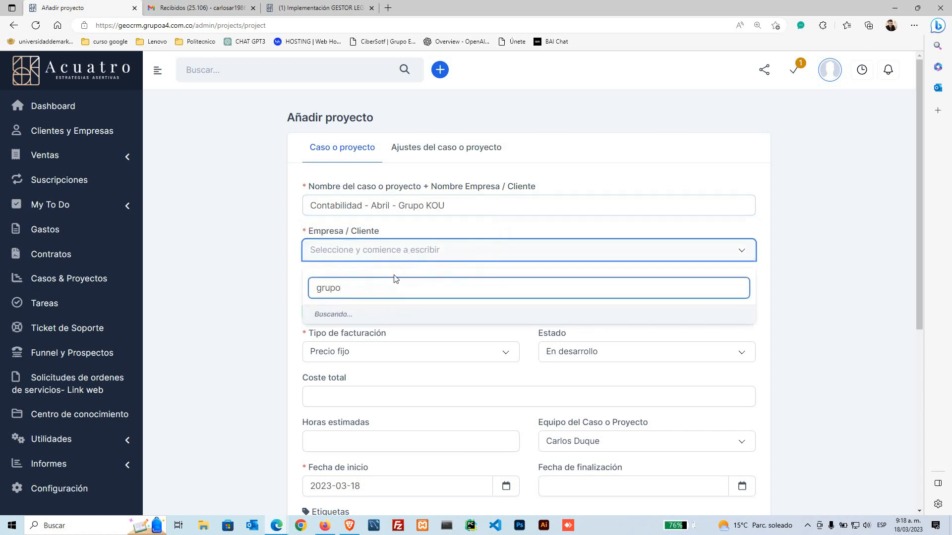
pyautogui.click(355, 316)
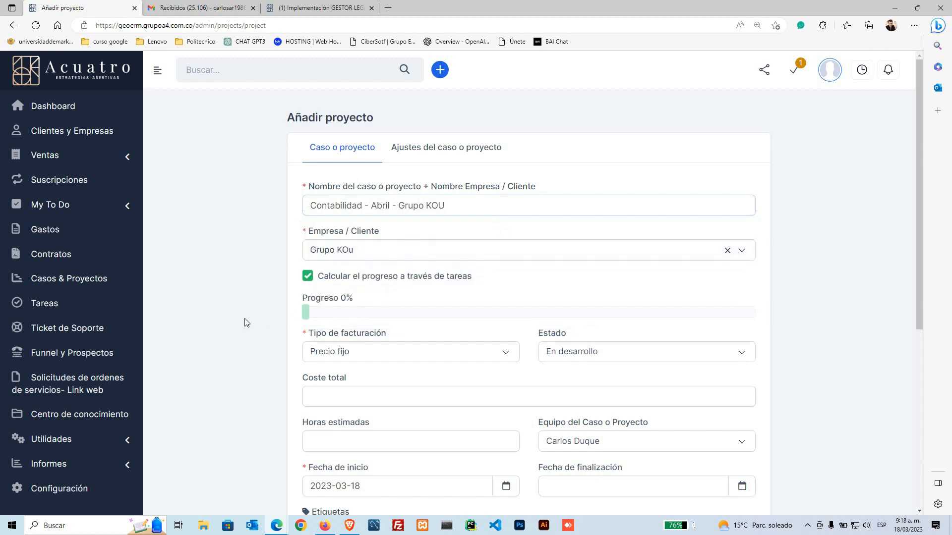
pyautogui.moveTo(309, 231); pyautogui.dragTo(381, 232)
pyautogui.click(237, 275)
pyautogui.moveTo(381, 232); pyautogui.dragTo(307, 236)
pyautogui.click(294, 237)
pyautogui.click(289, 239)
# Step: Check the project team, then add the tag 'contabilidad' in Etiquetas
pyautogui.scroll(-4, 298, 308)
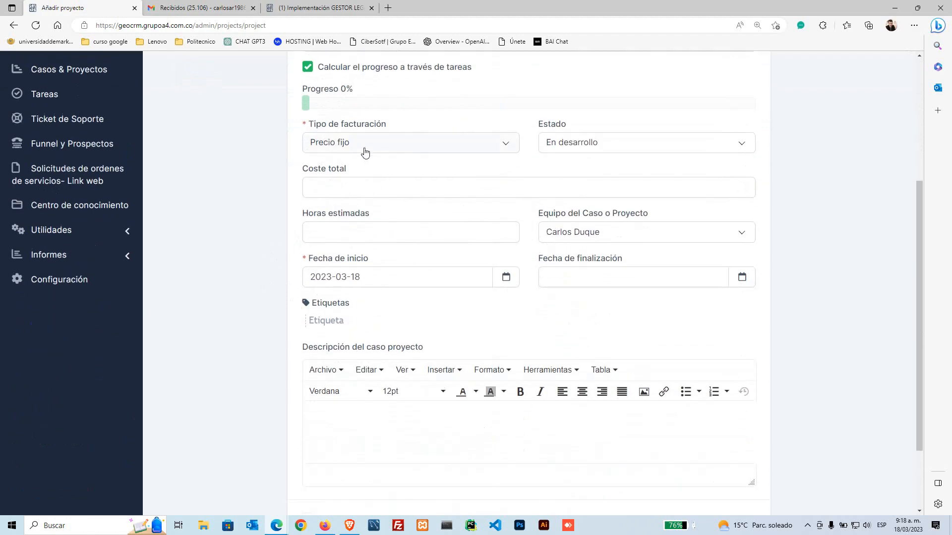
pyautogui.click(611, 234)
pyautogui.click(776, 276)
pyautogui.click(371, 322)
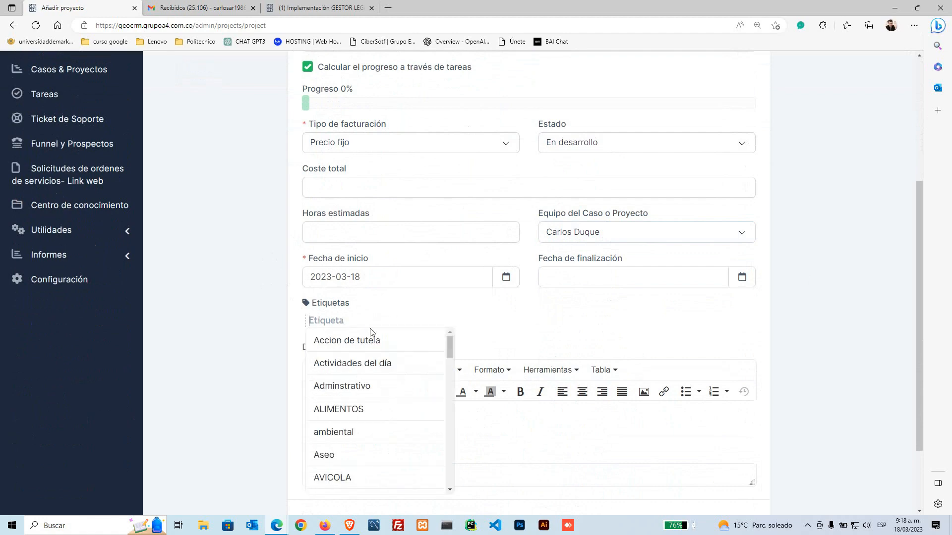
pyautogui.write('contabg')
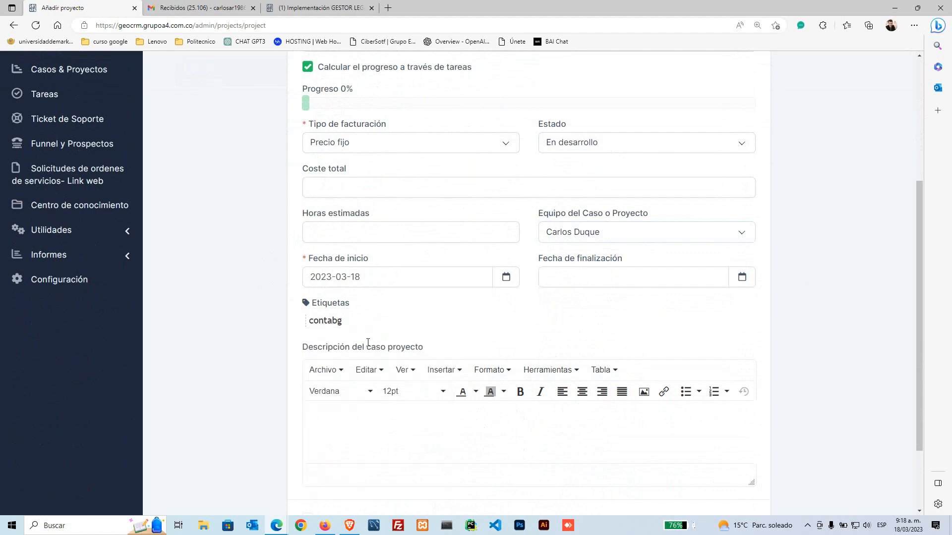
pyautogui.press('BackSpace')
pyautogui.write('ilidad')
pyautogui.click(345, 447)
# Step: Enable 'Enviar correo de creación del caso o proyecto' and submit the new project
pyautogui.scroll(-2, 457, 415)
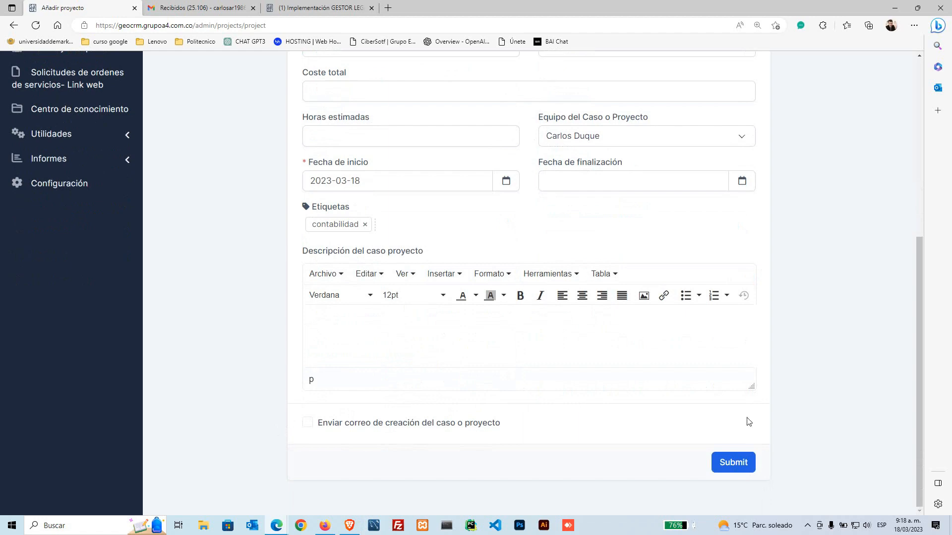
pyautogui.doubleClick(314, 427)
pyautogui.click(314, 426)
pyautogui.click(318, 425)
pyautogui.click(316, 424)
pyautogui.click(734, 463)
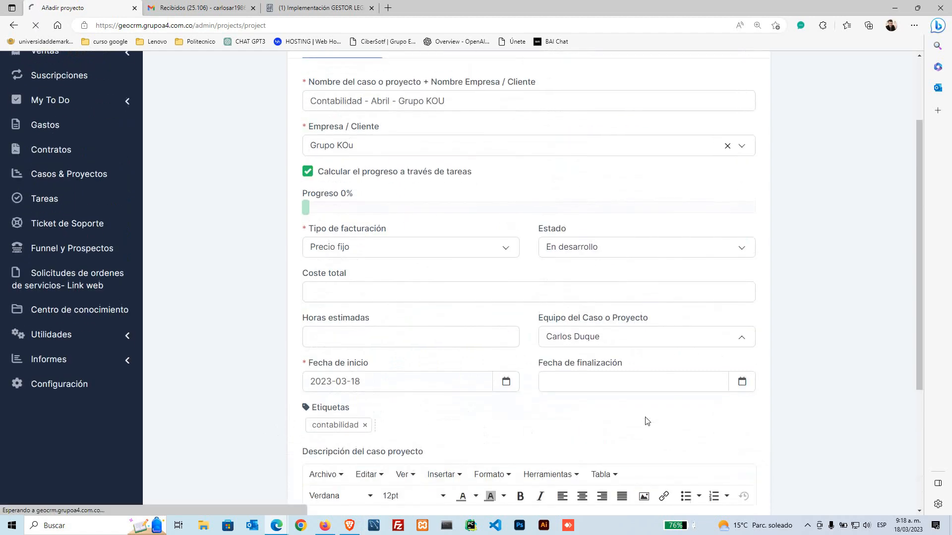
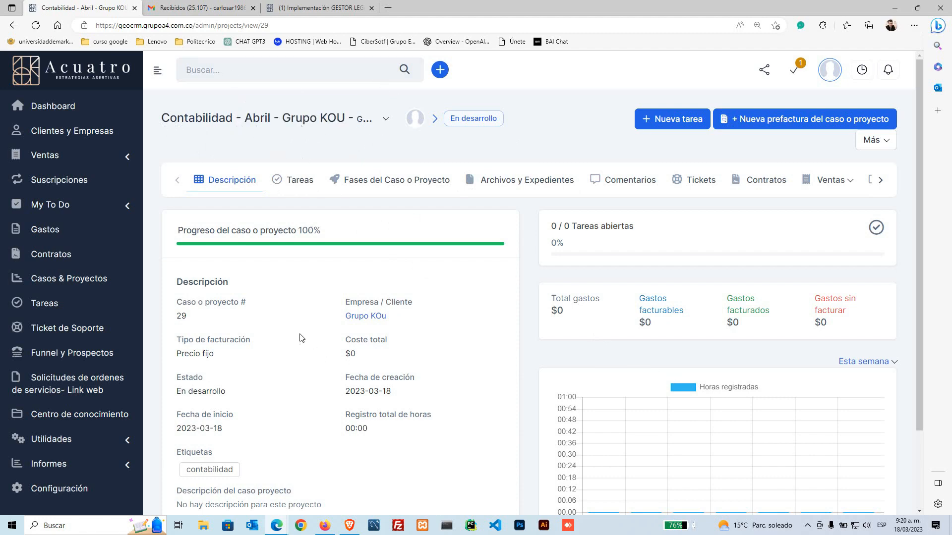
# Step: From the project's Tareas list, start a new task and uncheck Facturable
pyautogui.scroll(-2, 302, 339)
pyautogui.scroll(2, 310, 221)
pyautogui.click(302, 179)
pyautogui.click(669, 123)
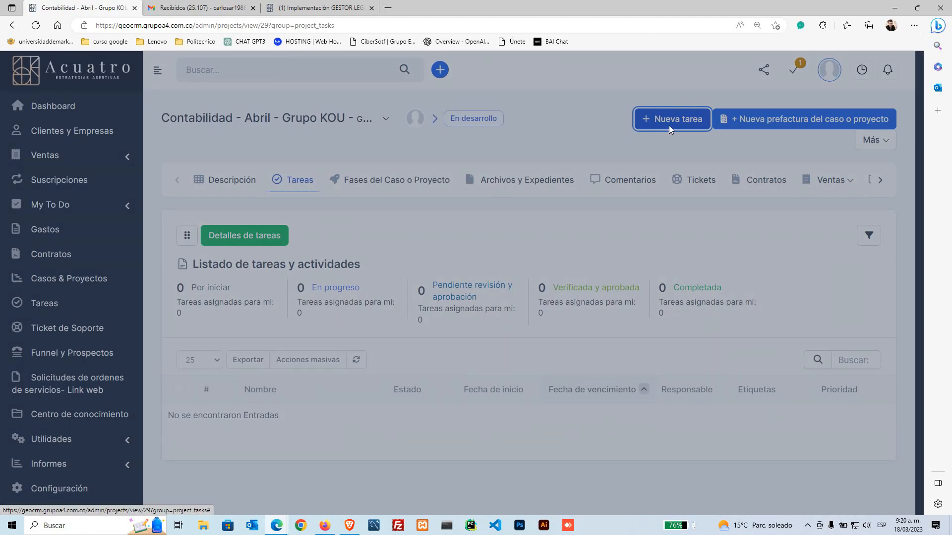
pyautogui.click(340, 137)
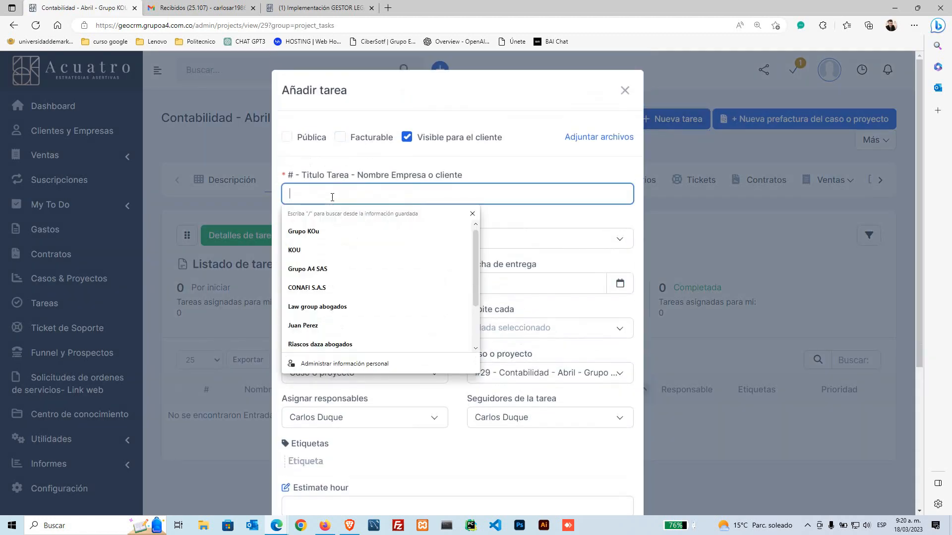
# Step: Enter the title 'elaboracion de declarion de renta' and accept the spelling 'elaboración'
pyautogui.click(334, 197)
pyautogui.write('lebari')
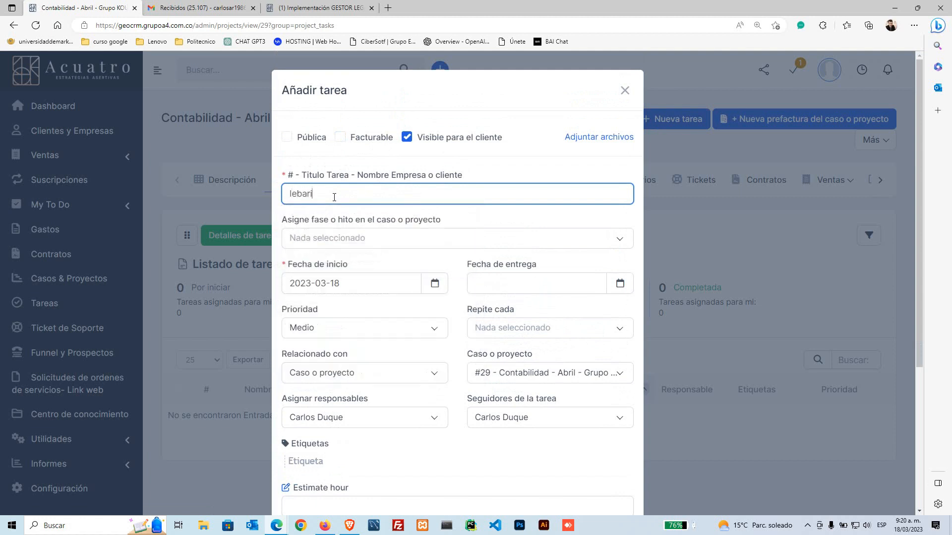
pyautogui.press('BackSpace')
pyautogui.press('BackSpace')
pyautogui.press('BackSpace')
pyautogui.press('BackSpace')
pyautogui.press('BackSpace')
pyautogui.press('BackSpace')
pyautogui.write('elaboracion de ')
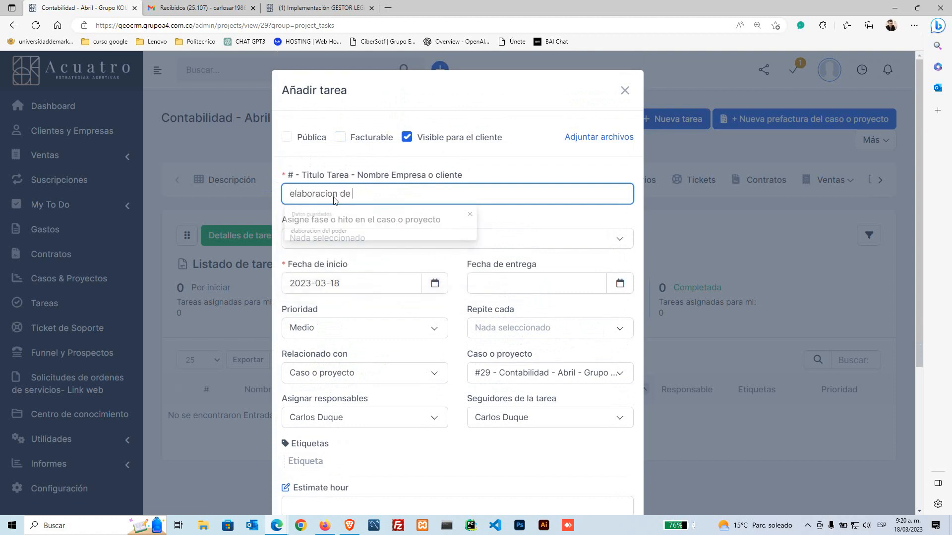
pyautogui.write('declarion de renta')
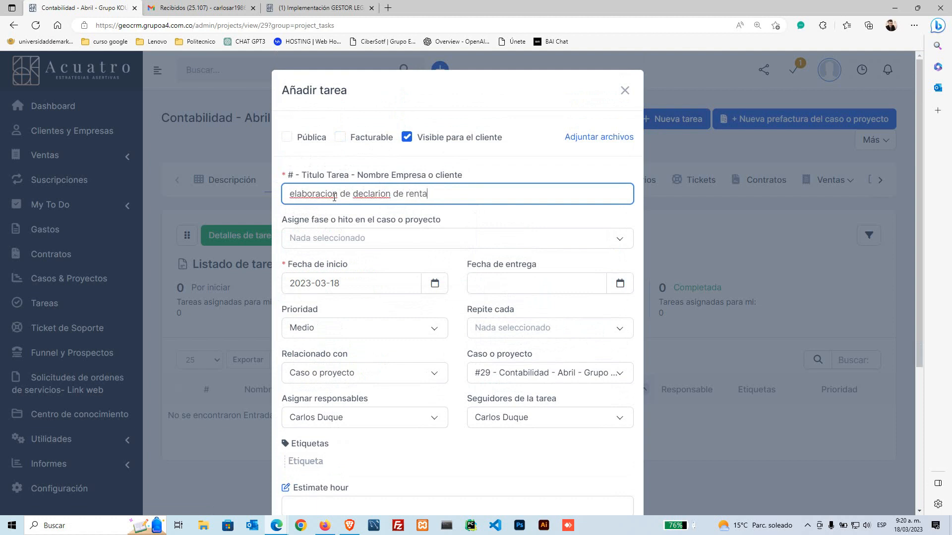
pyautogui.click(334, 197)
pyautogui.click(331, 236)
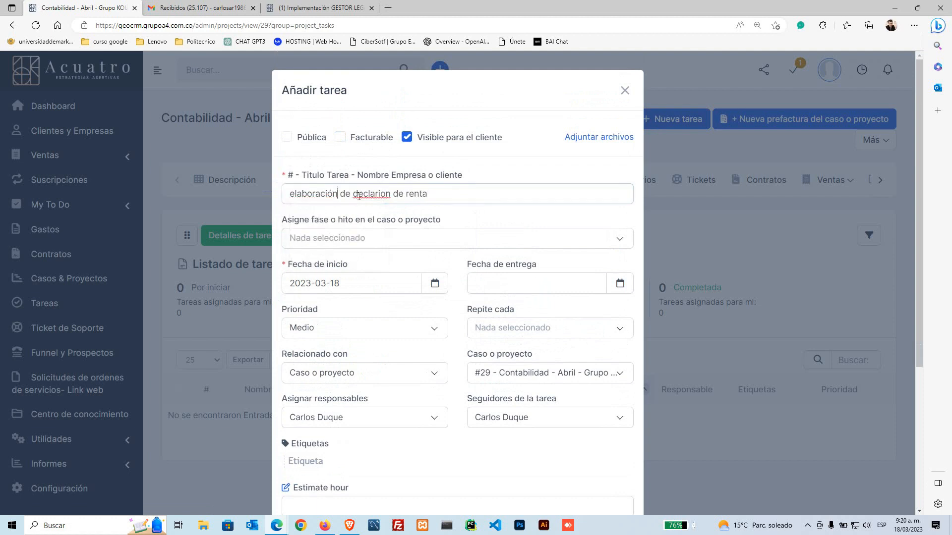
# Step: Fix the title to read 'Elaboración de declaración de renta' with a capital E
pyautogui.click(364, 192)
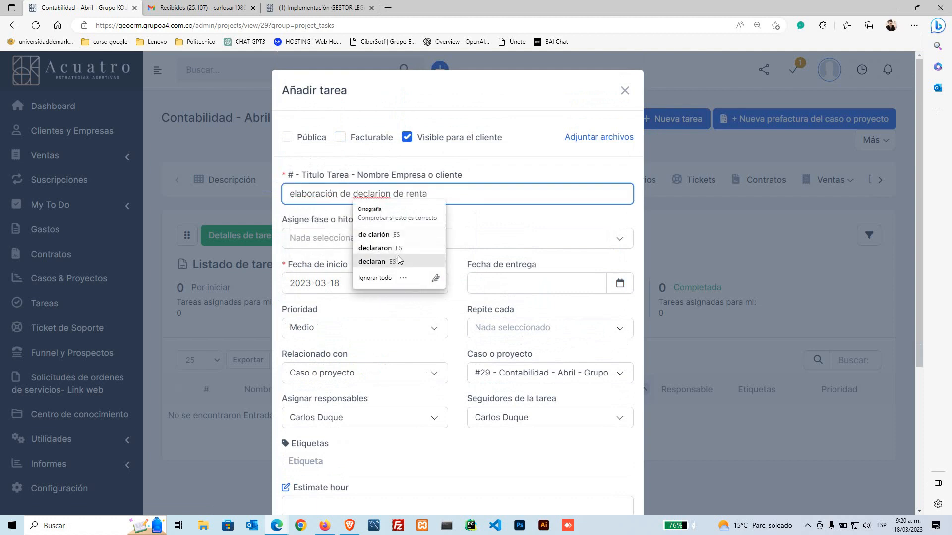
pyautogui.click(380, 194)
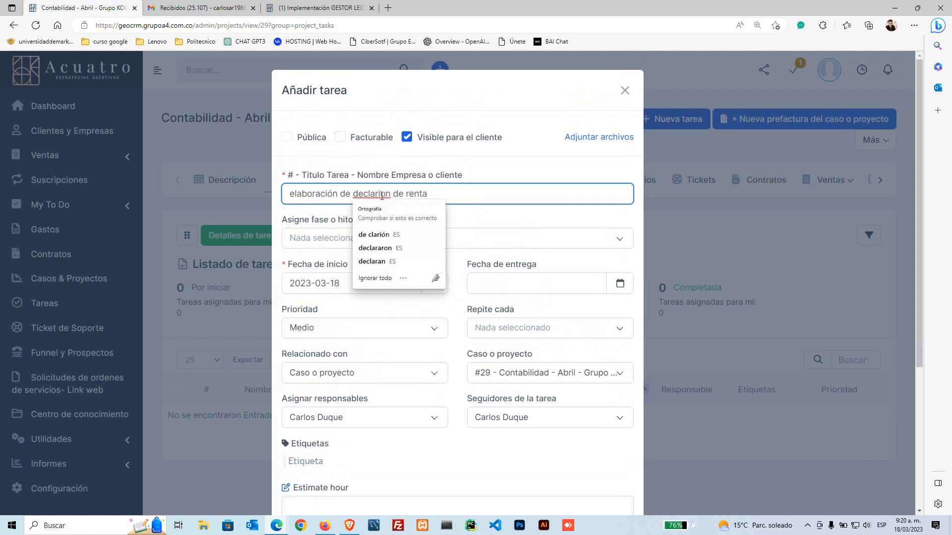
pyautogui.write('ac')
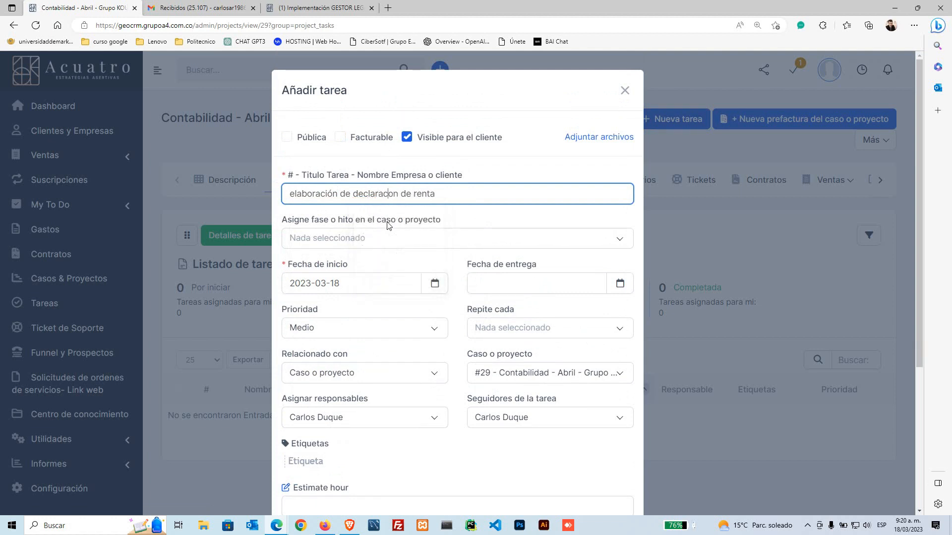
pyautogui.write('i')
pyautogui.press('Delete')
pyautogui.write('í')
pyautogui.press('BackSpace')
pyautogui.write('ó')
pyautogui.press('Home')
pyautogui.press('Delete')
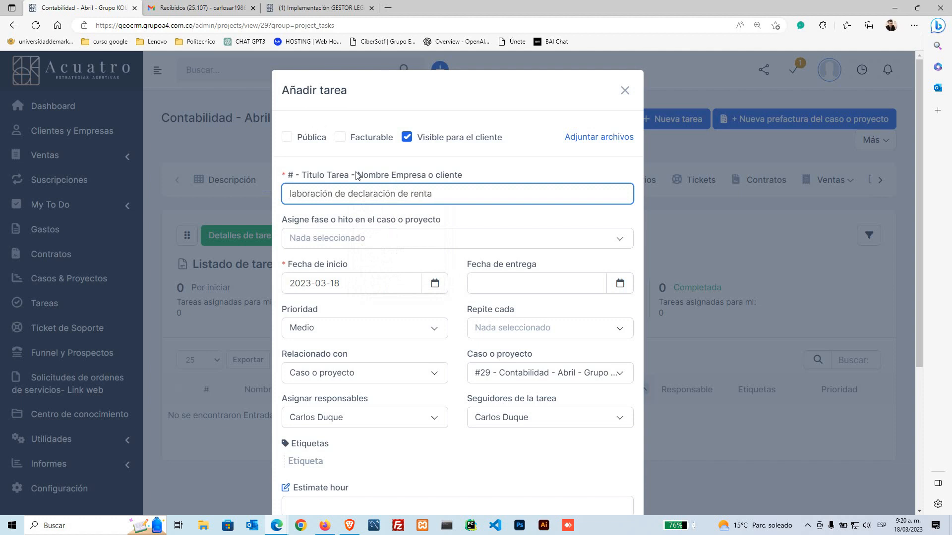
pyautogui.write('E')
pyautogui.click(469, 177)
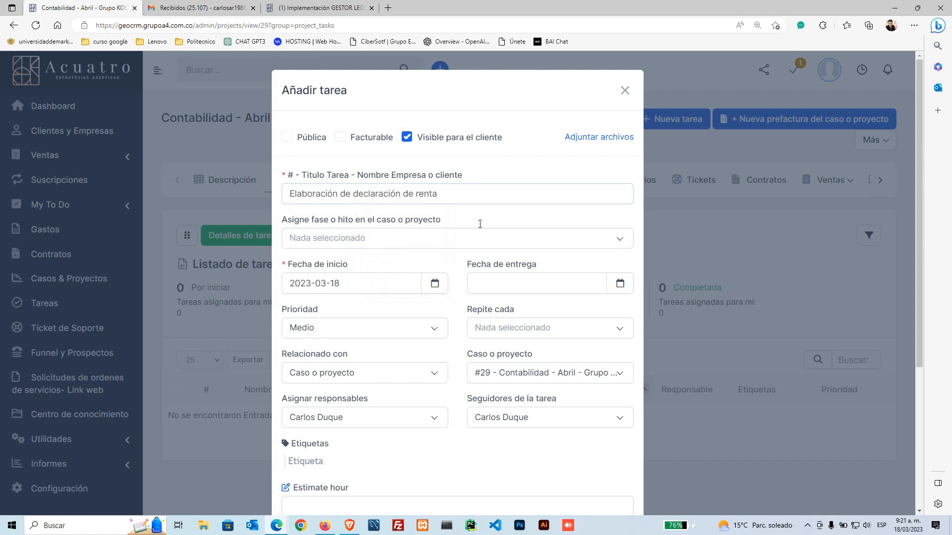
pyautogui.click(395, 278)
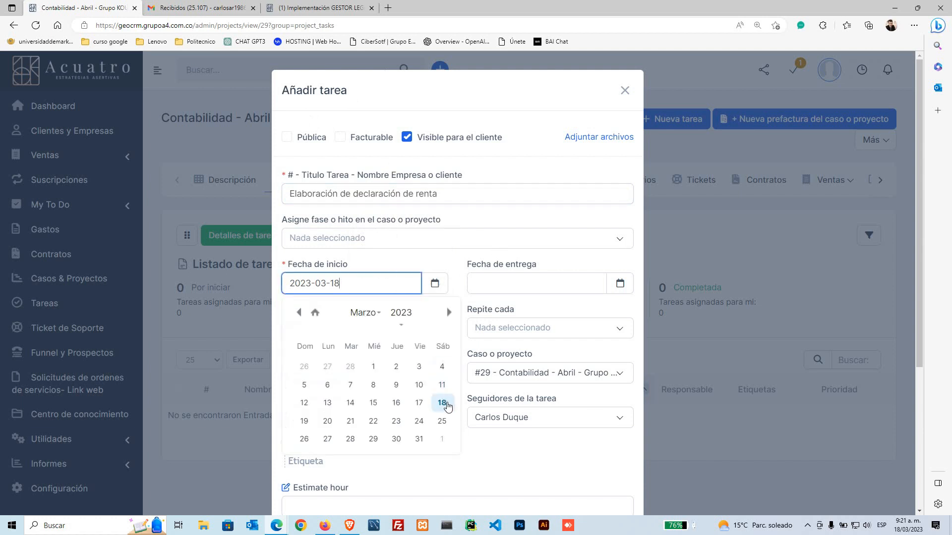
# Step: Set Fecha de inicio to 18 May 2023 and Fecha de entrega to 22 March 2023
pyautogui.click(443, 404)
pyautogui.click(435, 286)
pyautogui.click(448, 312)
pyautogui.click(448, 312)
pyautogui.click(406, 402)
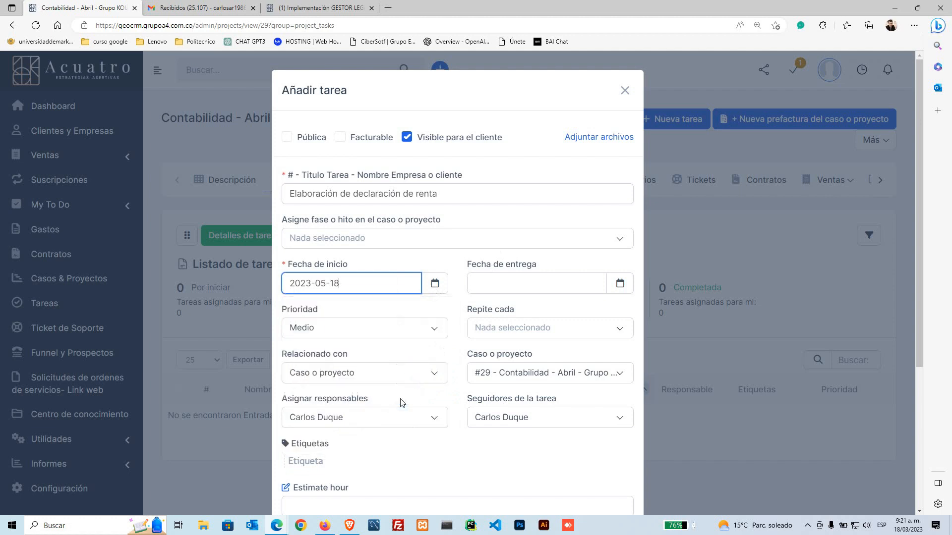
pyautogui.click(494, 282)
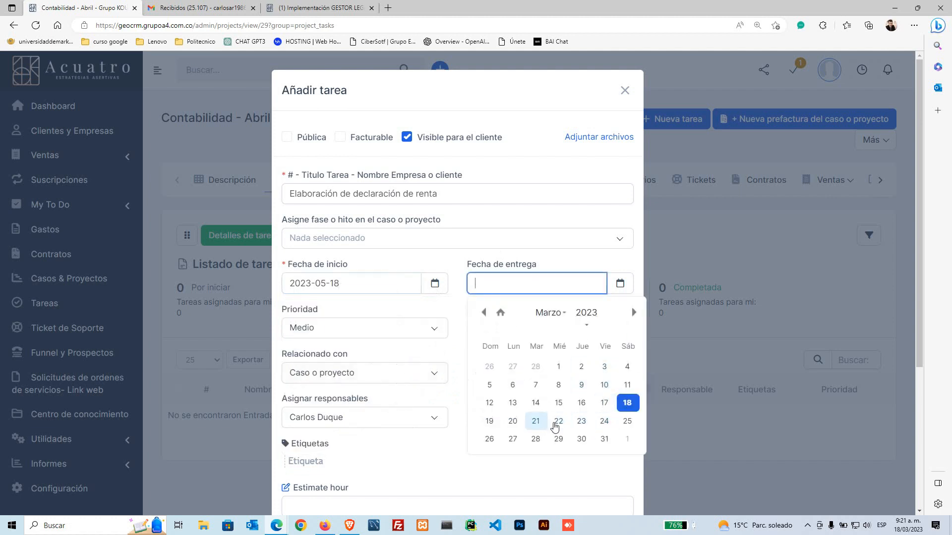
pyautogui.click(558, 421)
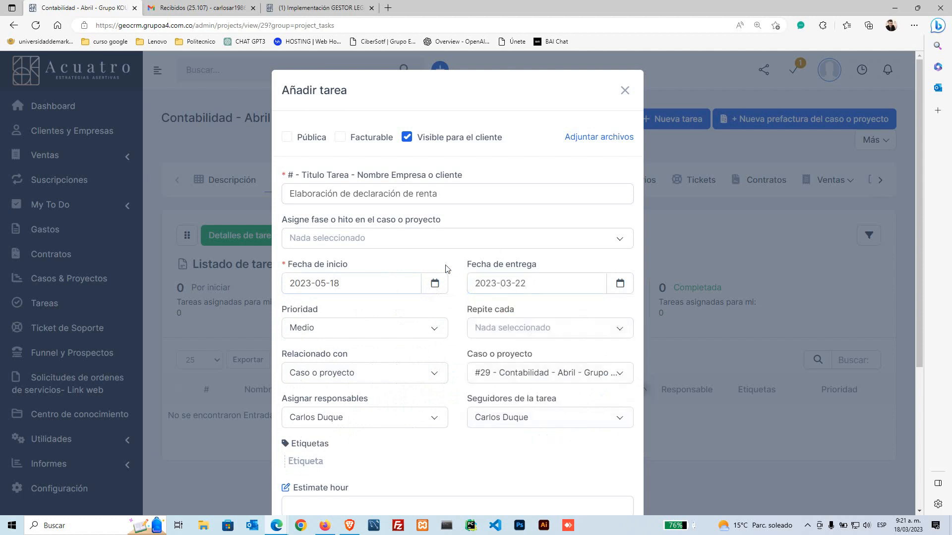
# Step: Set Prioridad to Alto and Repite cada to 1 Año
pyautogui.click(419, 330)
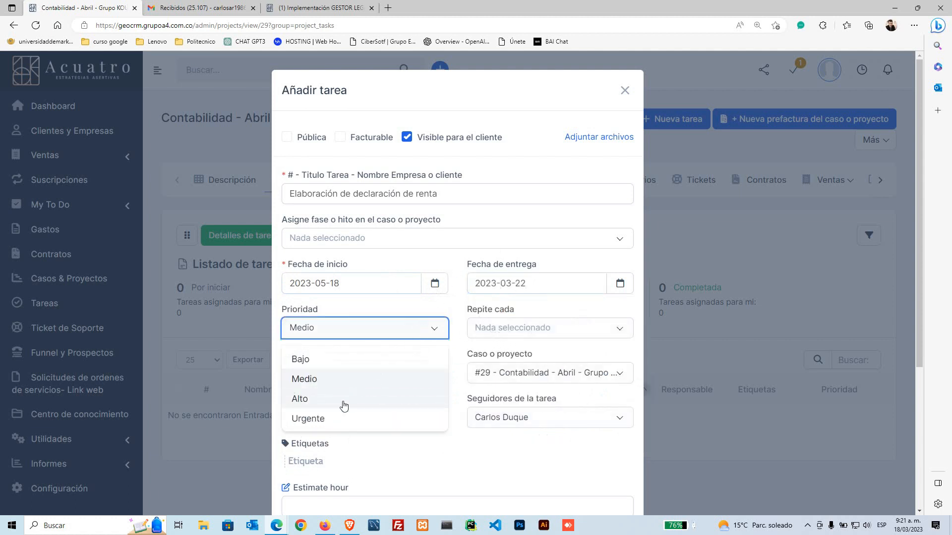
pyautogui.click(343, 399)
pyautogui.click(515, 332)
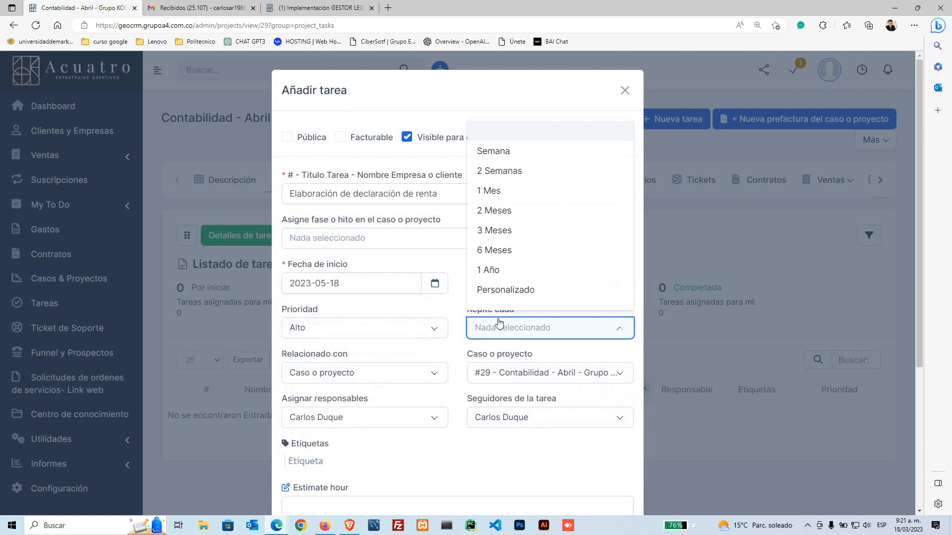
pyautogui.click(491, 269)
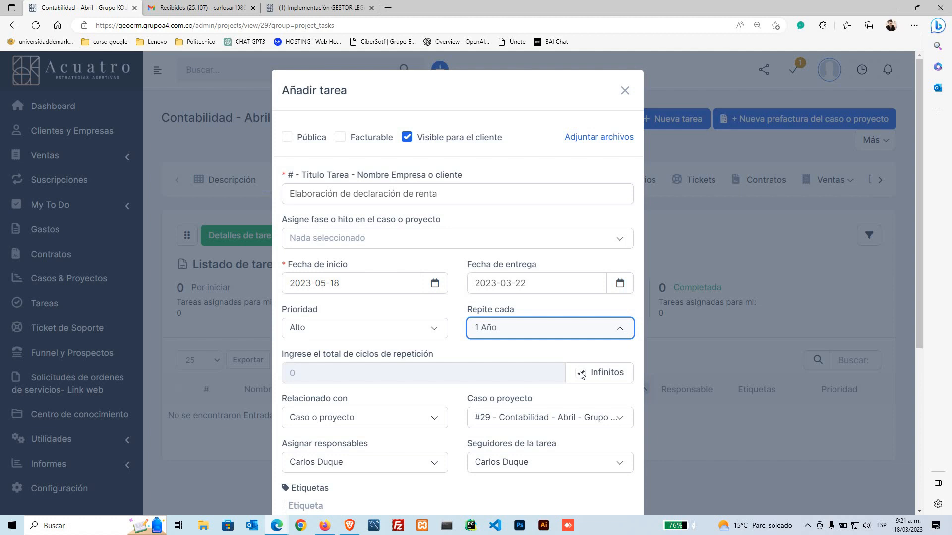
pyautogui.moveTo(514, 311); pyautogui.dragTo(471, 315)
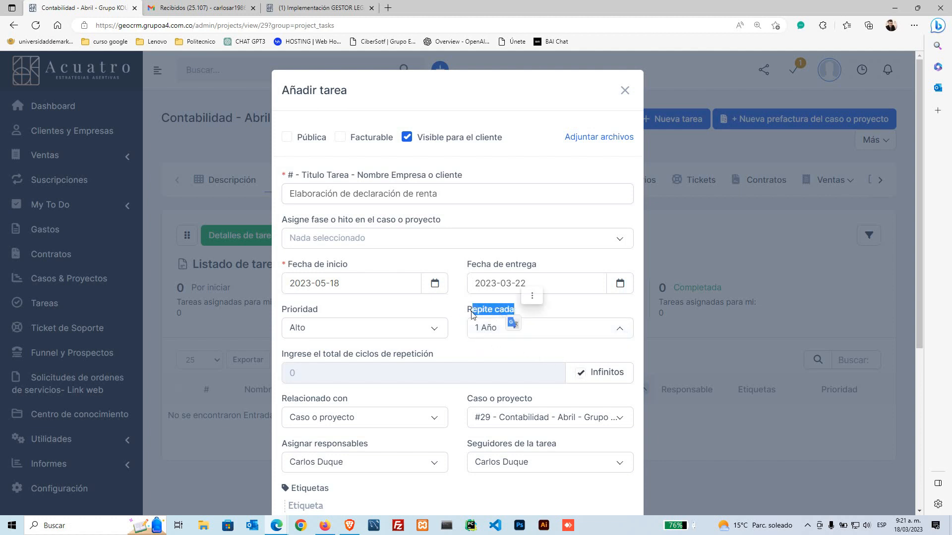
pyautogui.click(453, 315)
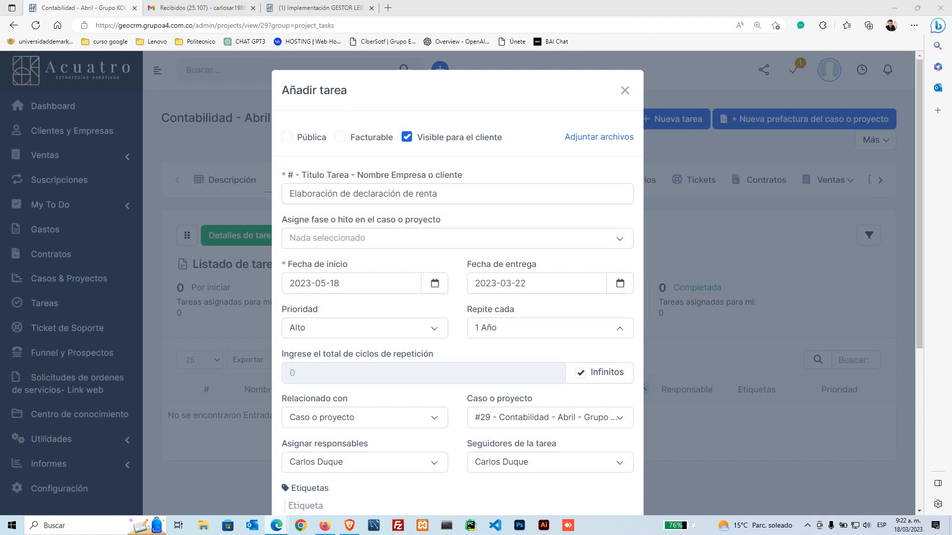
# Step: Submit the recurring task and close its detail window to show task #157 in the list
pyautogui.scroll(-4, 476, 389)
pyautogui.scroll(4, 392, 255)
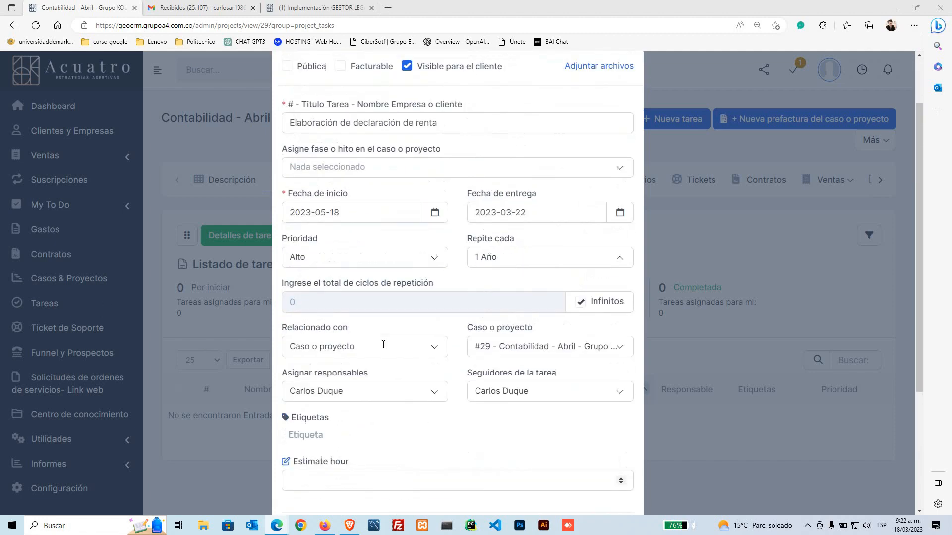
pyautogui.scroll(-5, 472, 318)
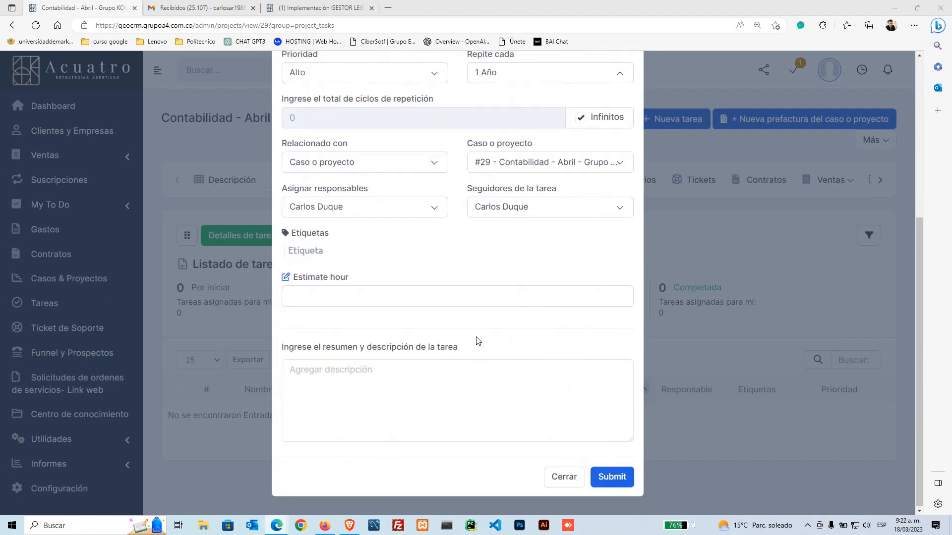
pyautogui.click(623, 481)
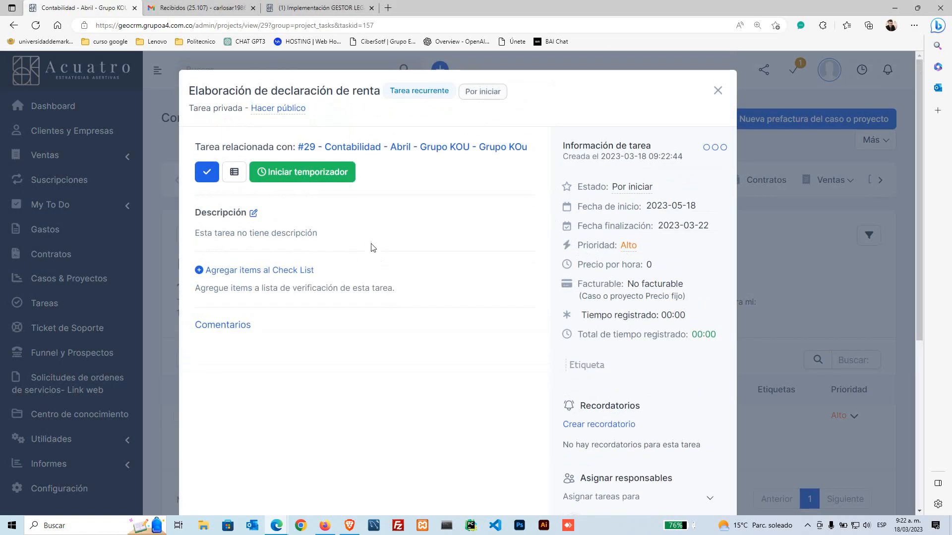
pyautogui.scroll(-3, 510, 300)
pyautogui.scroll(3, 510, 300)
pyautogui.click(718, 90)
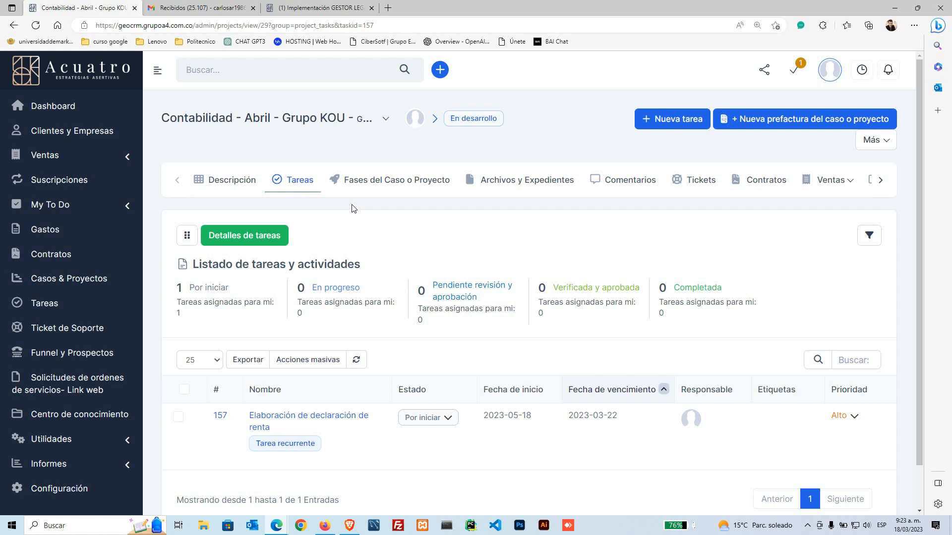
# Step: Go back to the Dashboard summary panel
pyautogui.click(63, 72)
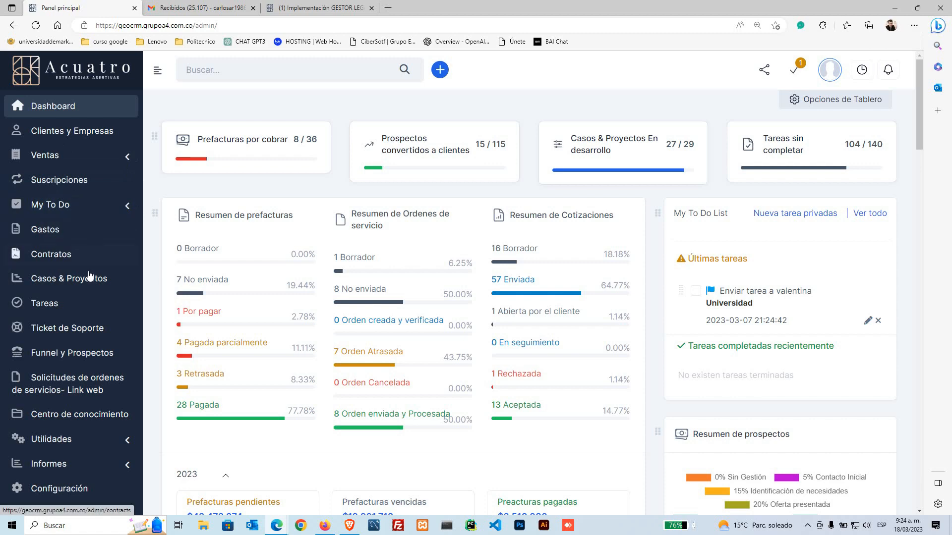
# Step: Go to the support tickets page, then open a new browser tab and enter 'dia'
pyautogui.scroll(-2, 82, 282)
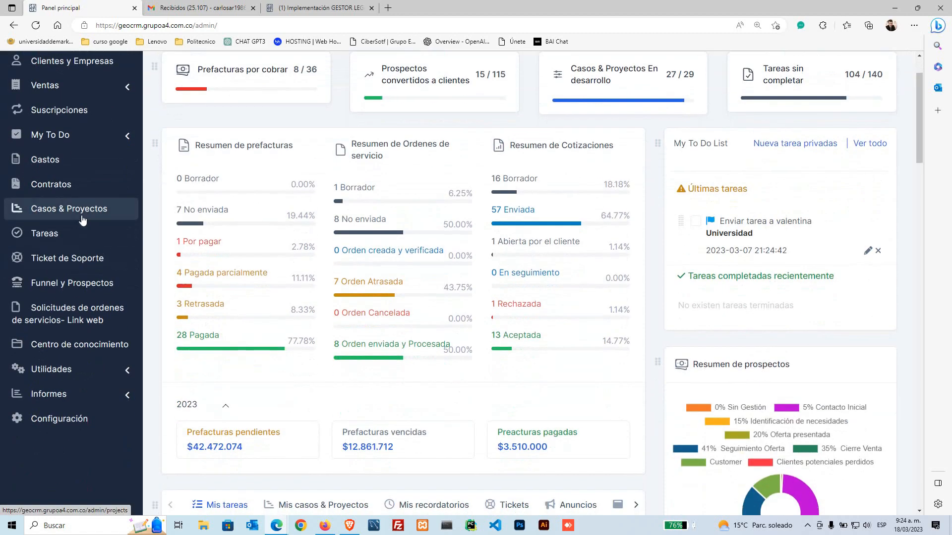
pyautogui.scroll(2, 82, 220)
pyautogui.scroll(-2, 67, 421)
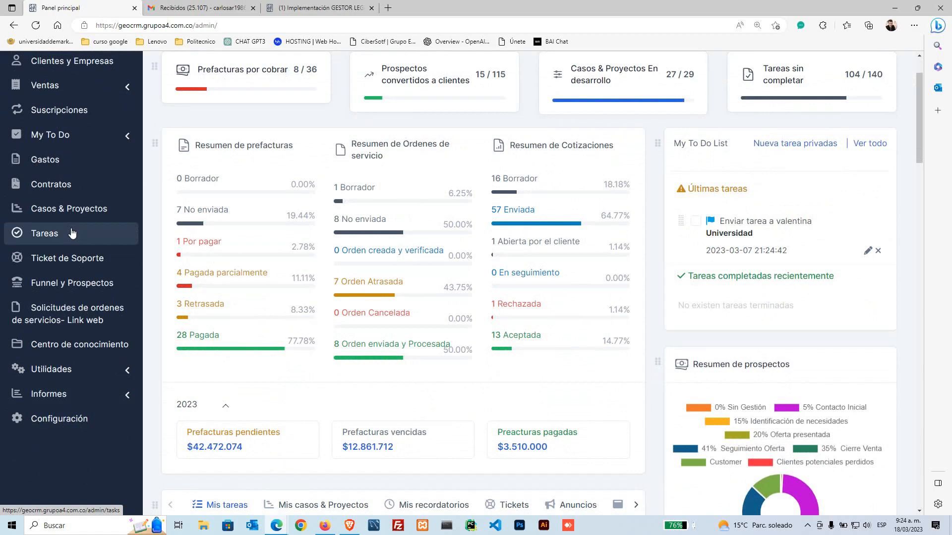
pyautogui.scroll(2, 72, 233)
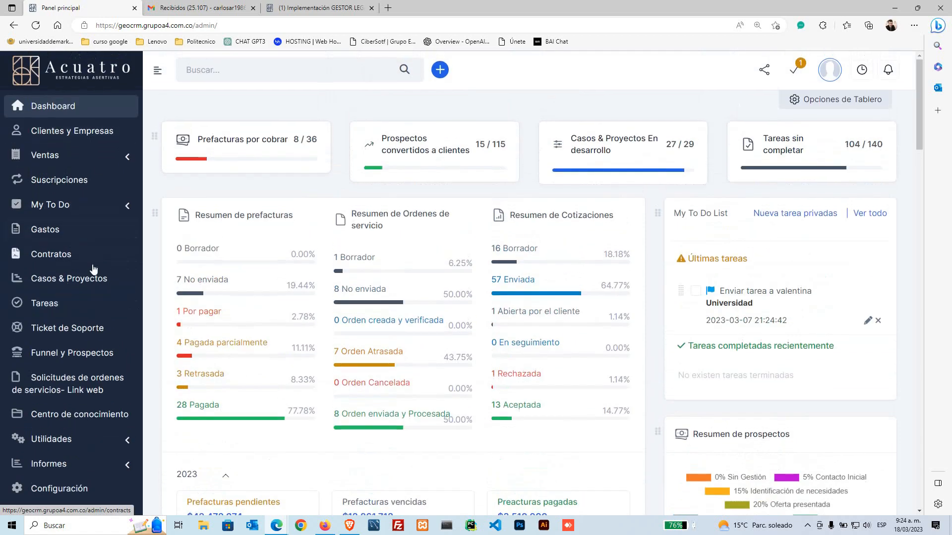
pyautogui.click(85, 334)
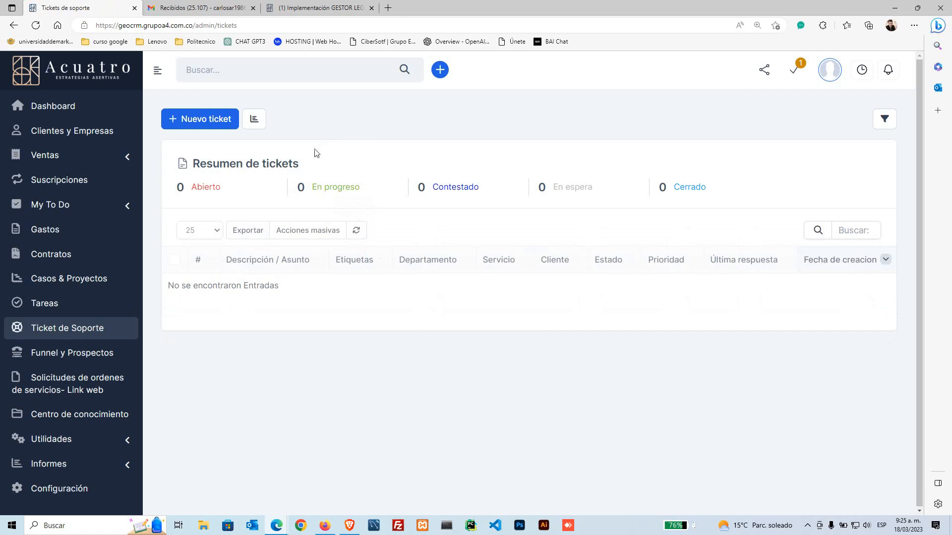
pyautogui.click(385, 9)
pyautogui.write('dia')
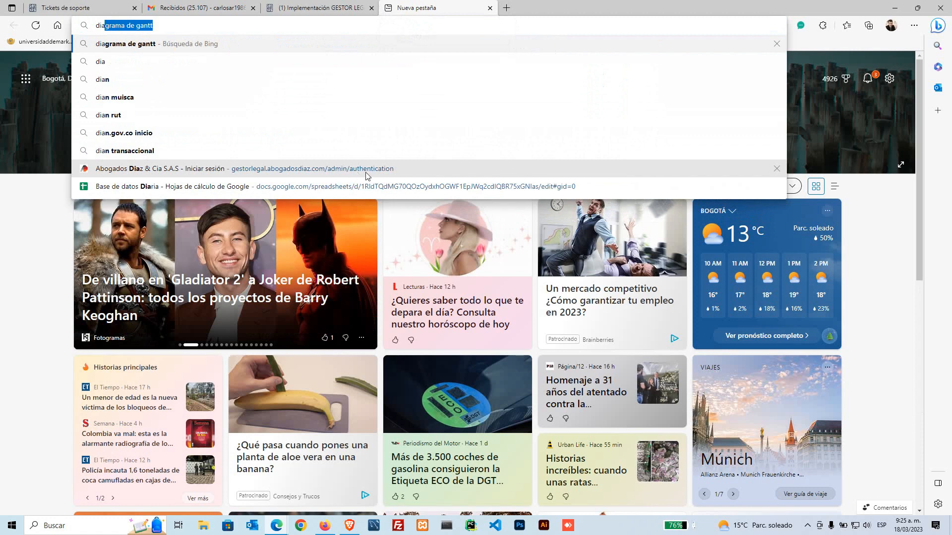
# Step: Load abogadosdiaz.com, preview its Contáctenos > Tickets form, and return to the home page
pyautogui.press('BackSpace')
pyautogui.press('BackSpace')
pyautogui.press('BackSpace')
pyautogui.press('BackSpace')
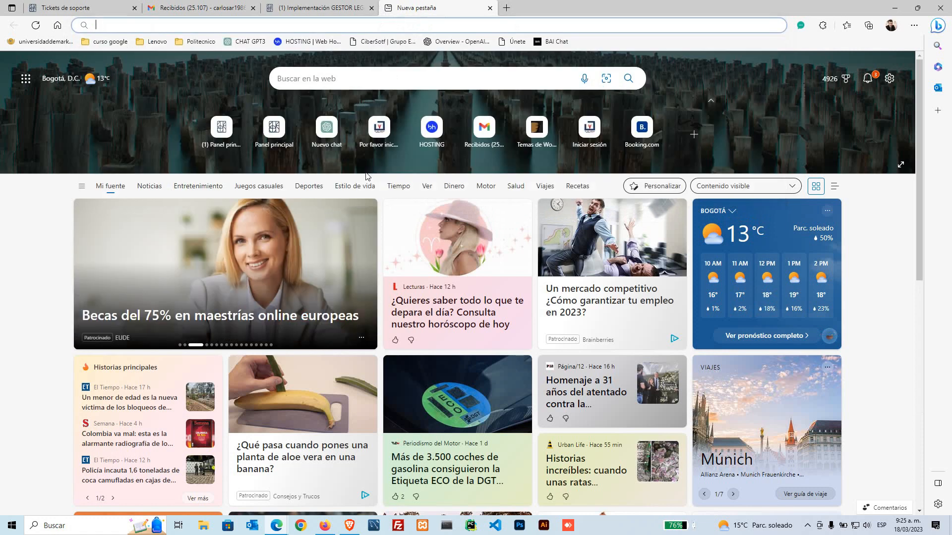
pyautogui.write('abog')
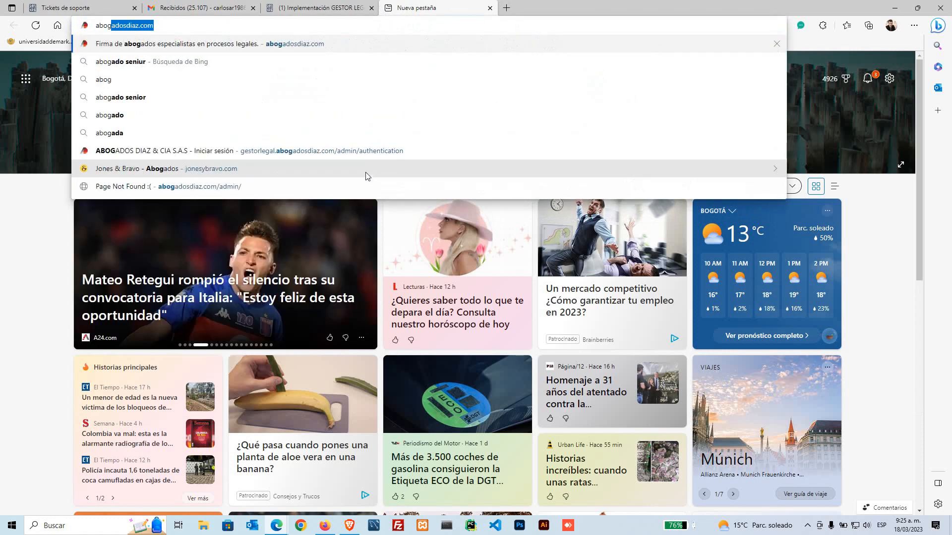
pyautogui.click(254, 47)
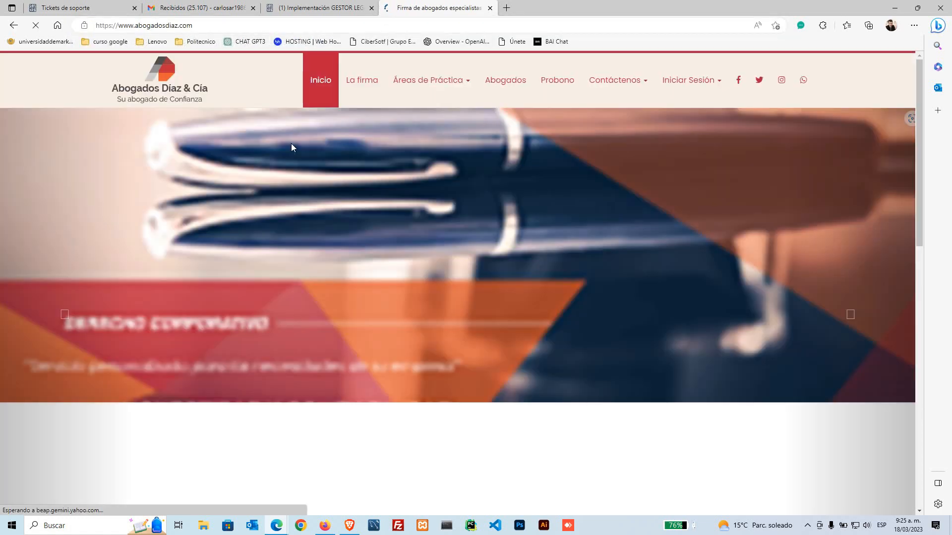
pyautogui.moveTo(632, 95)
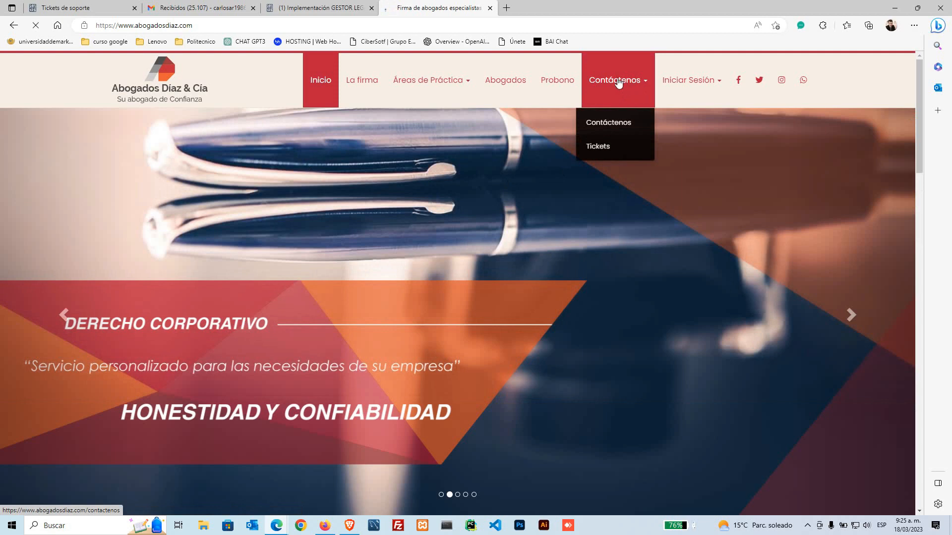
pyautogui.click(609, 156)
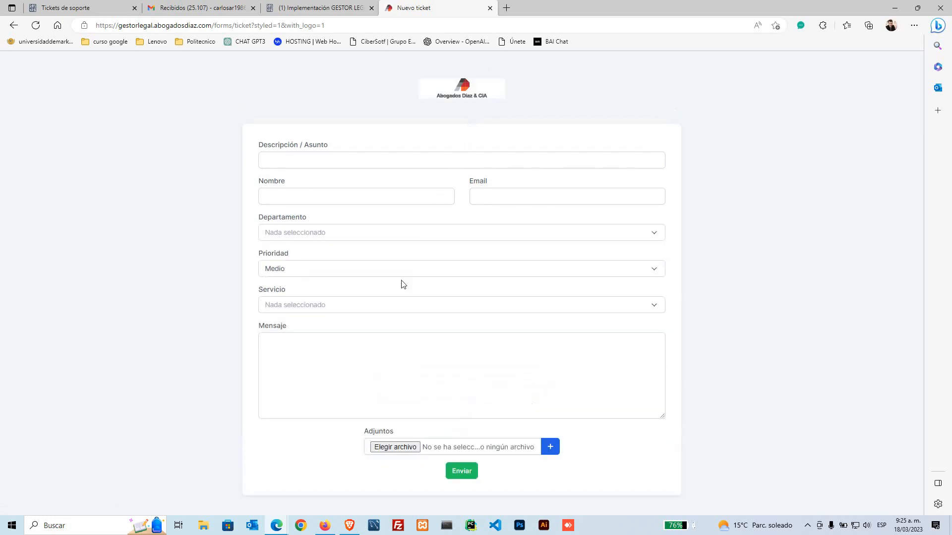
pyautogui.hotkey('alt', 'Left')
pyautogui.moveTo(694, 82)
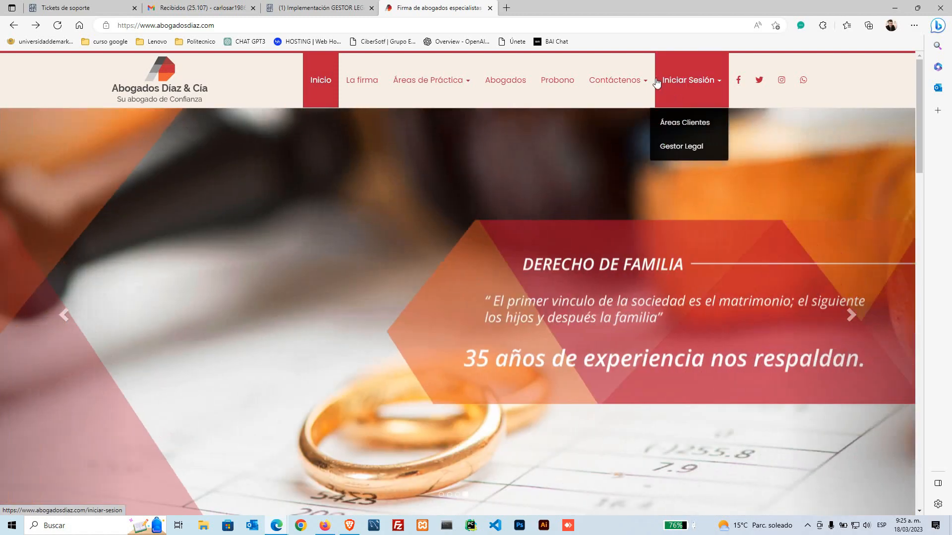
pyautogui.moveTo(640, 85)
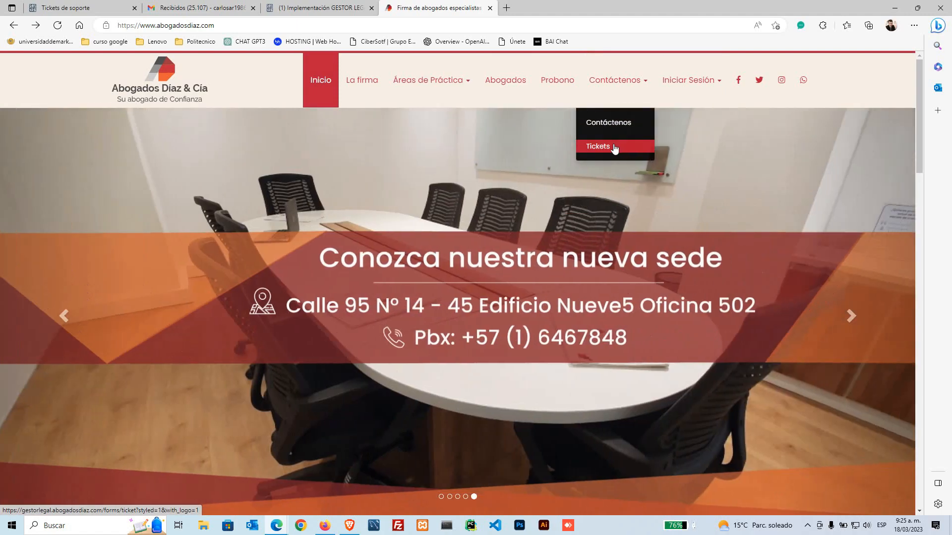
# Step: Cycle through the GESTOR LEGAL and Gmail tabs back to the CRM tickets page
pyautogui.click(317, 7)
pyautogui.click(198, 8)
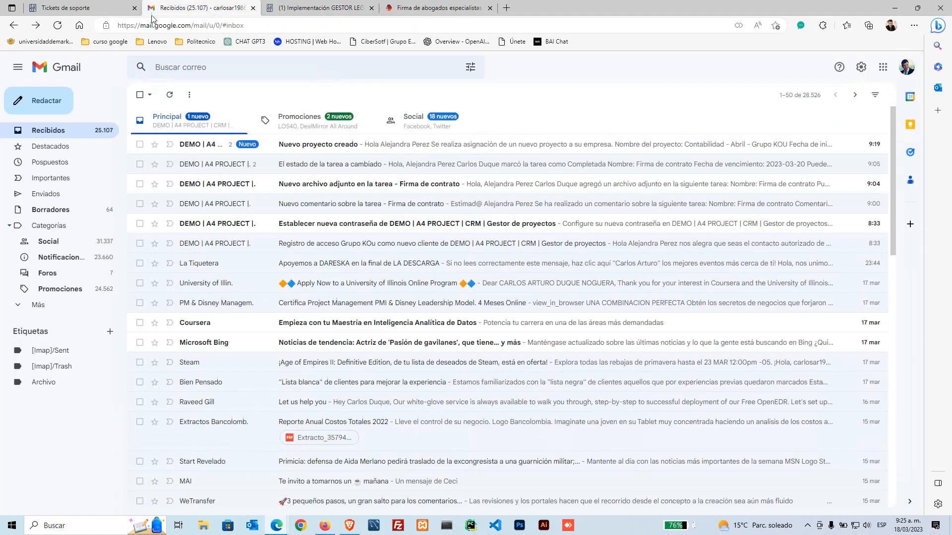
pyautogui.click(104, 8)
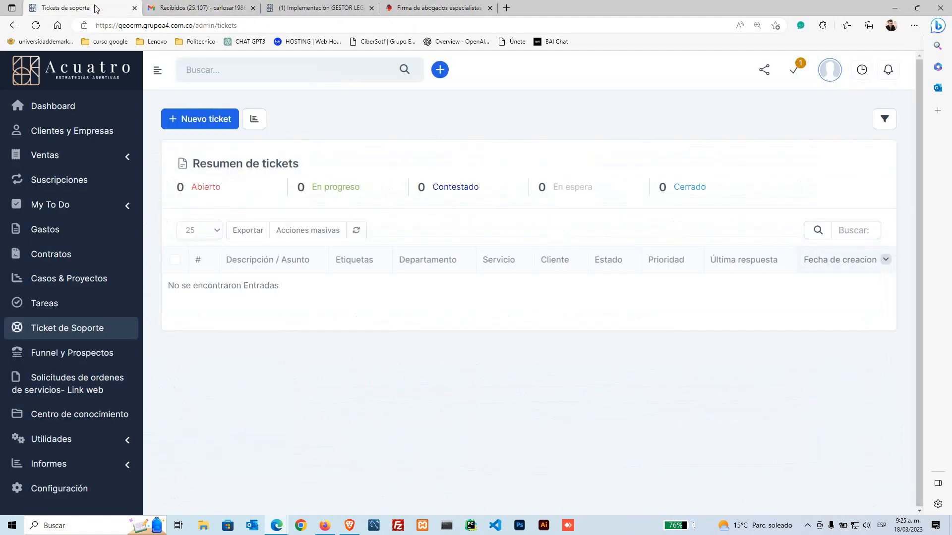
# Step: Reload Ticket de Soporte and expand the Utilidades submenu
pyautogui.click(71, 333)
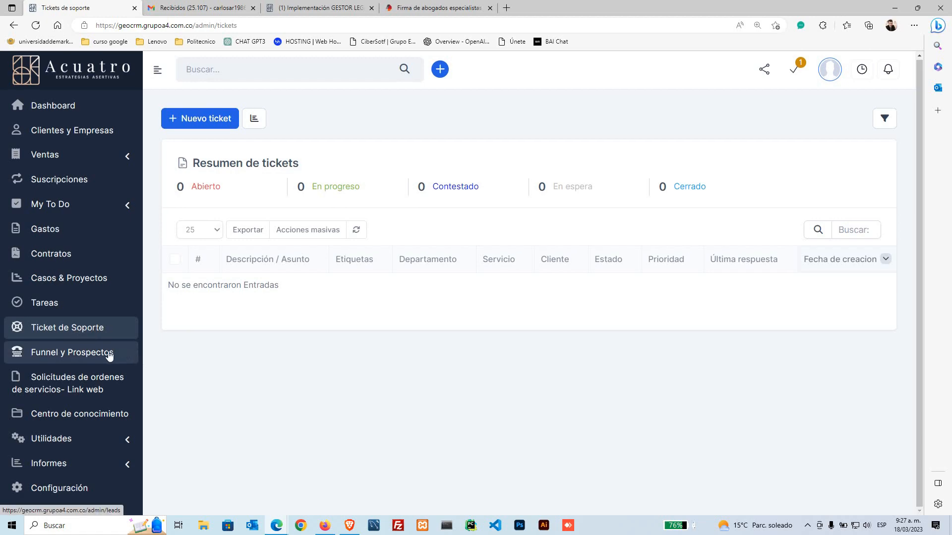
pyautogui.click(80, 435)
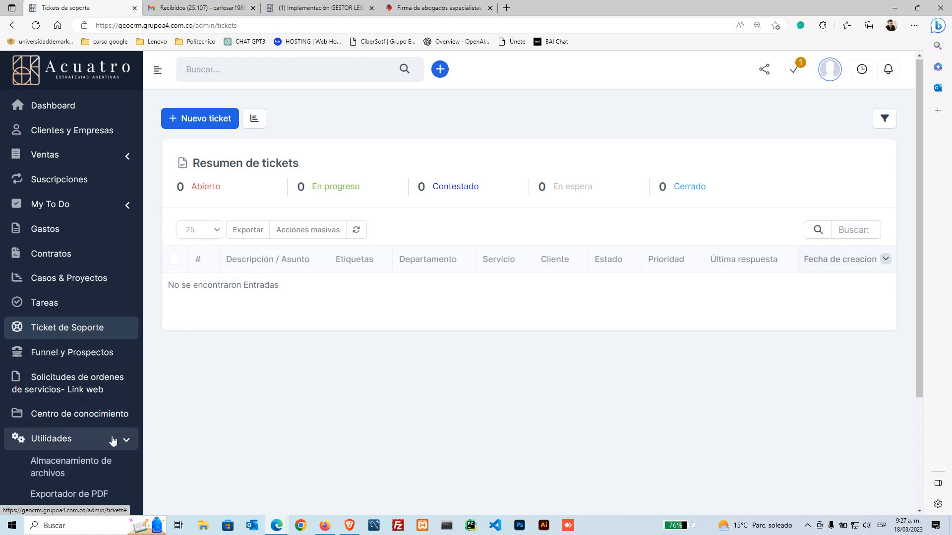
# Step: Open Centro de conocimiento here and in the GESTOR LEGAL tab's CRM
pyautogui.scroll(-3, 92, 295)
pyautogui.click(77, 263)
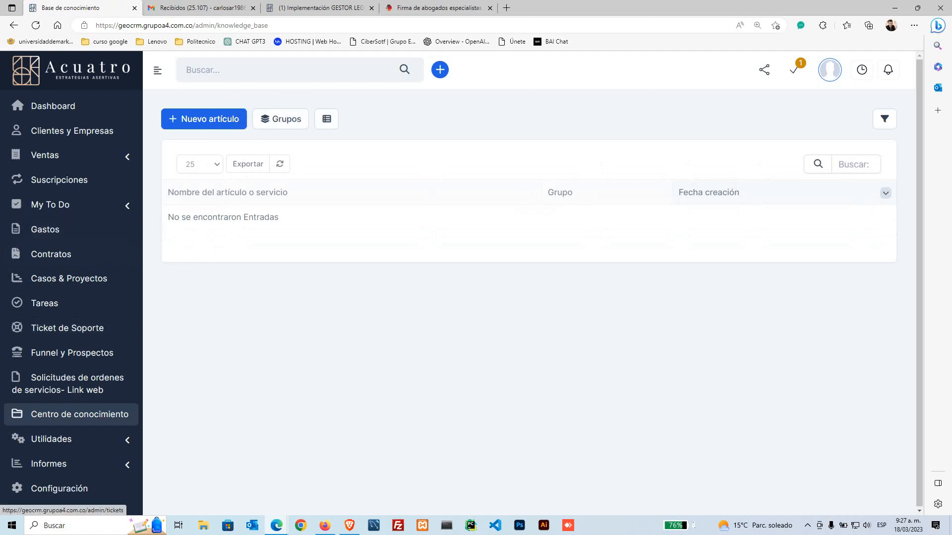
pyautogui.hotkey('alt', 'Tab')
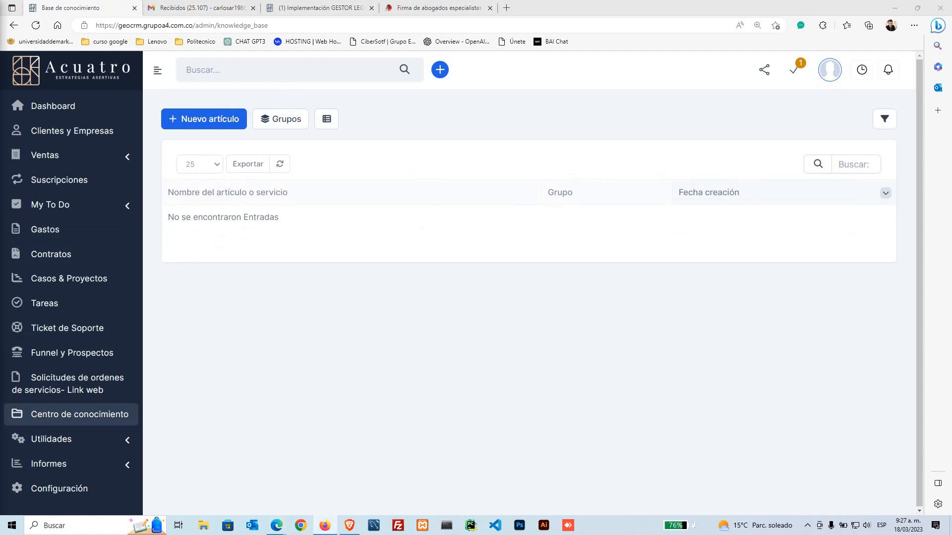
pyautogui.click(335, 8)
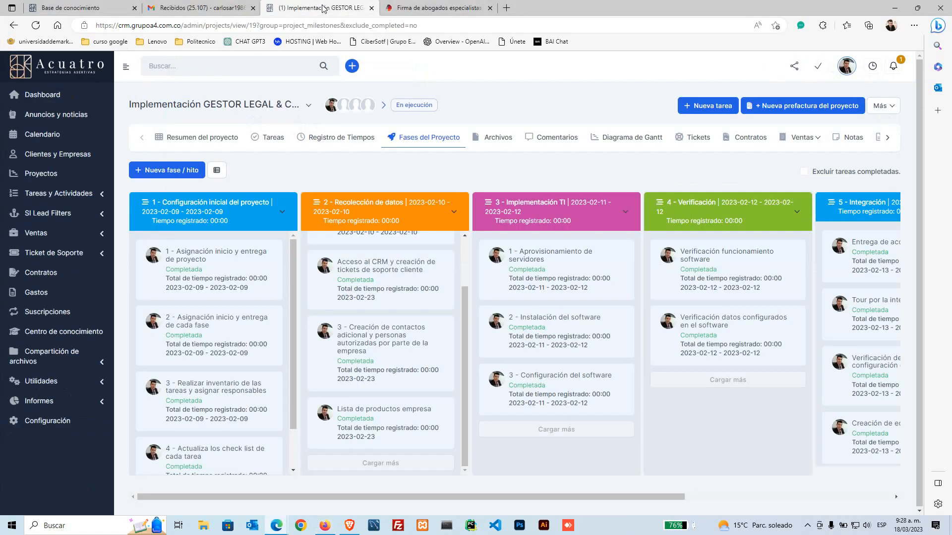
pyautogui.click(66, 331)
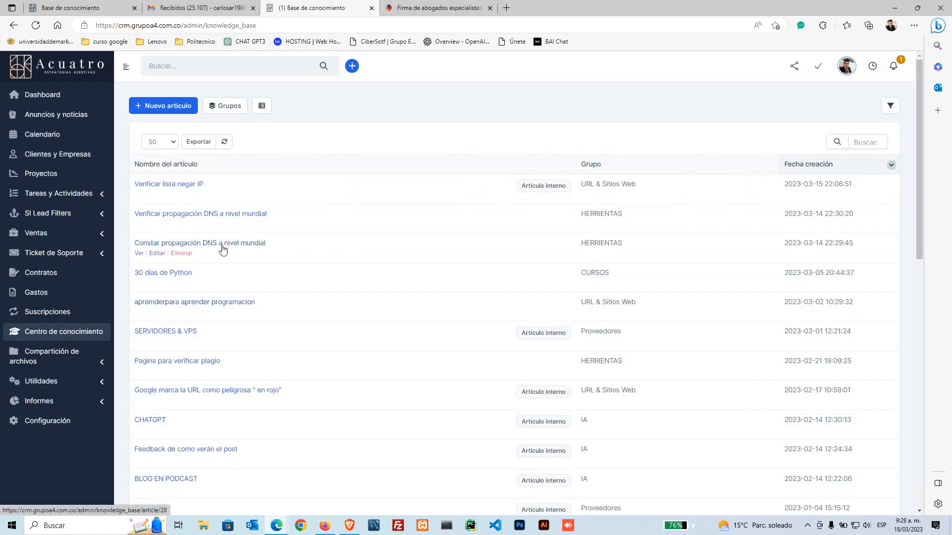
pyautogui.scroll(-5, 233, 278)
pyautogui.scroll(-4, 233, 279)
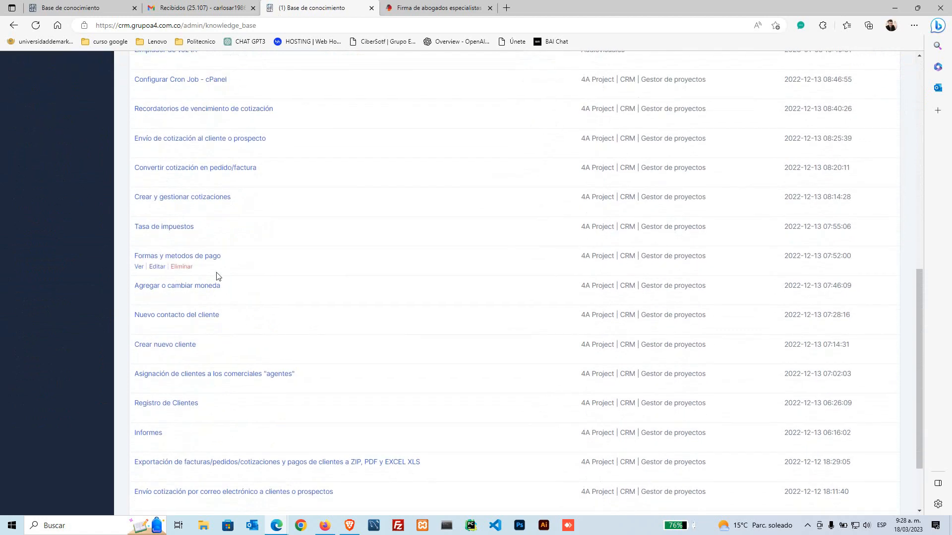
pyautogui.scroll(-2, 149, 263)
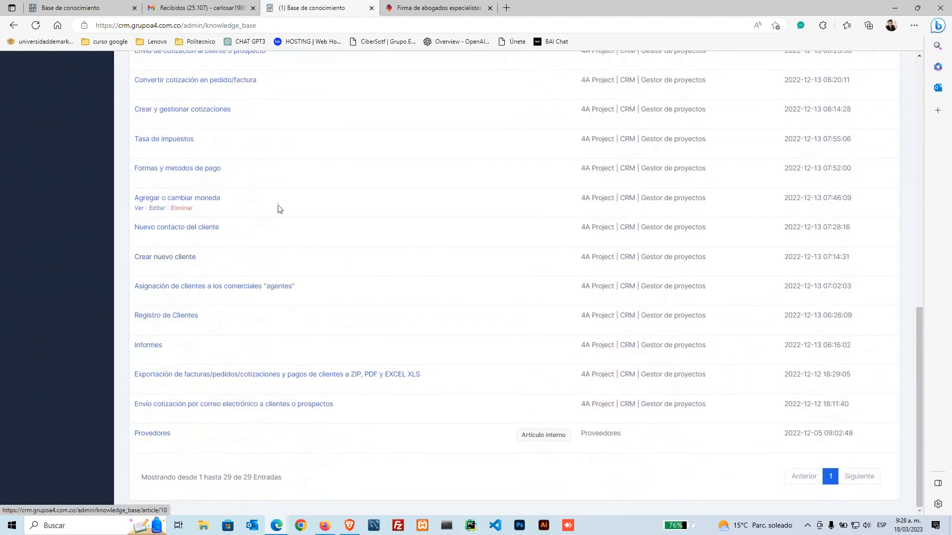
pyautogui.scroll(12, 272, 263)
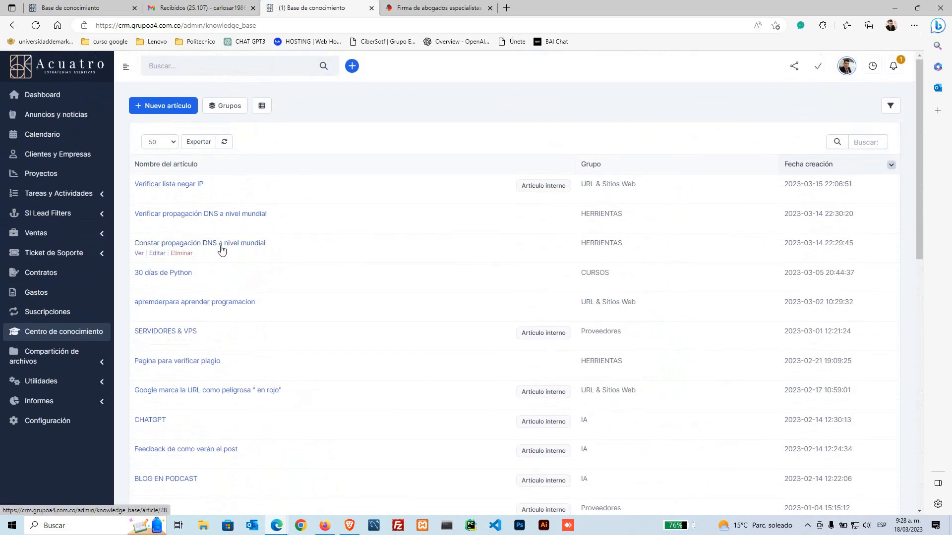
# Step: Preview an article, then view 'Verificar propagación DNS a nivel mundial' publicly in another tab
pyautogui.click(221, 246)
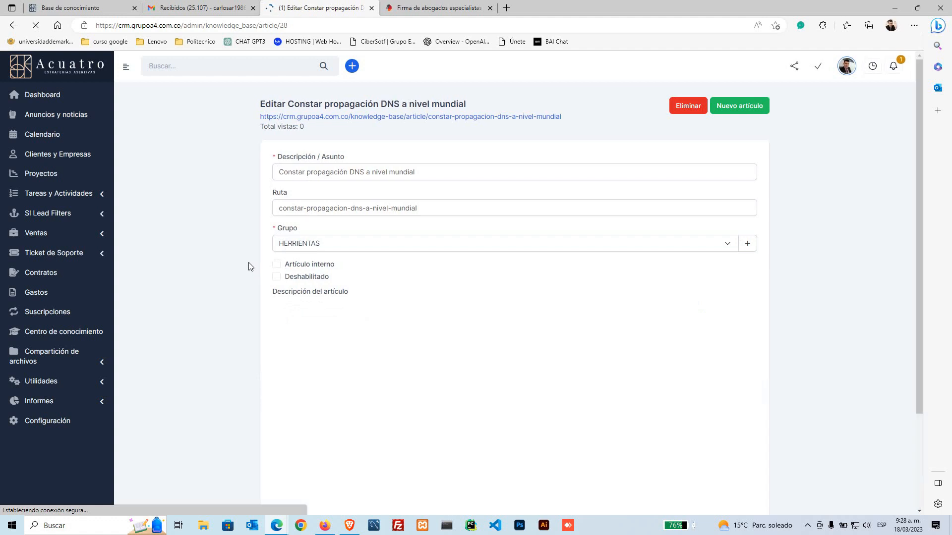
pyautogui.hotkey('alt', 'Left')
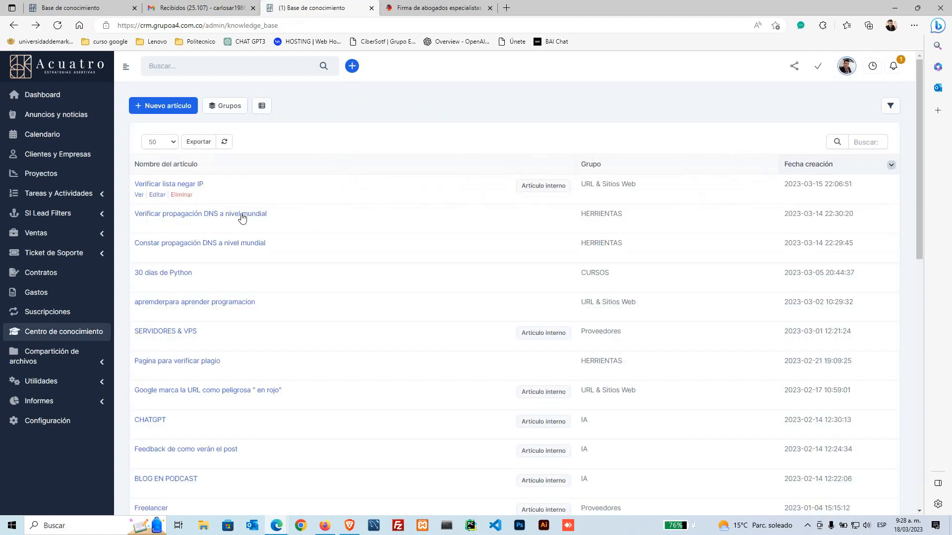
pyautogui.click(141, 226)
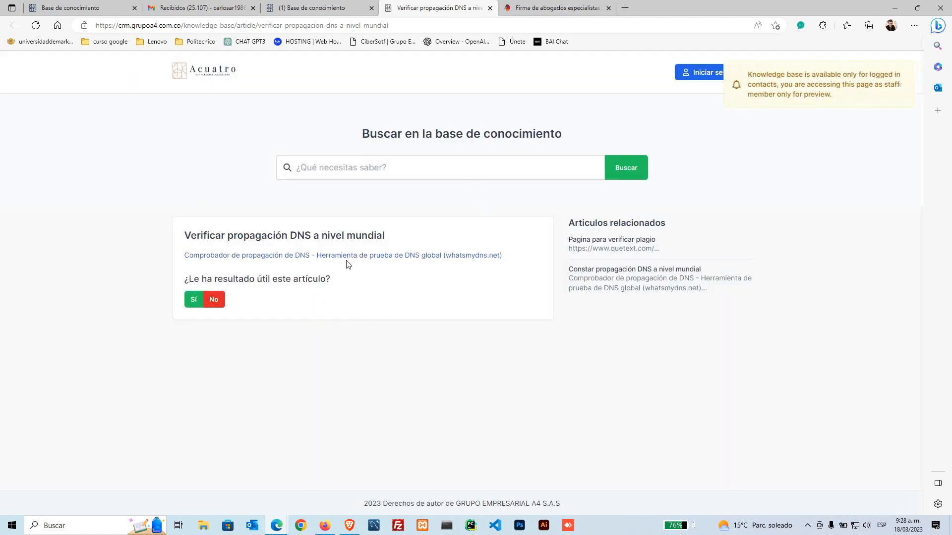
pyautogui.click(304, 10)
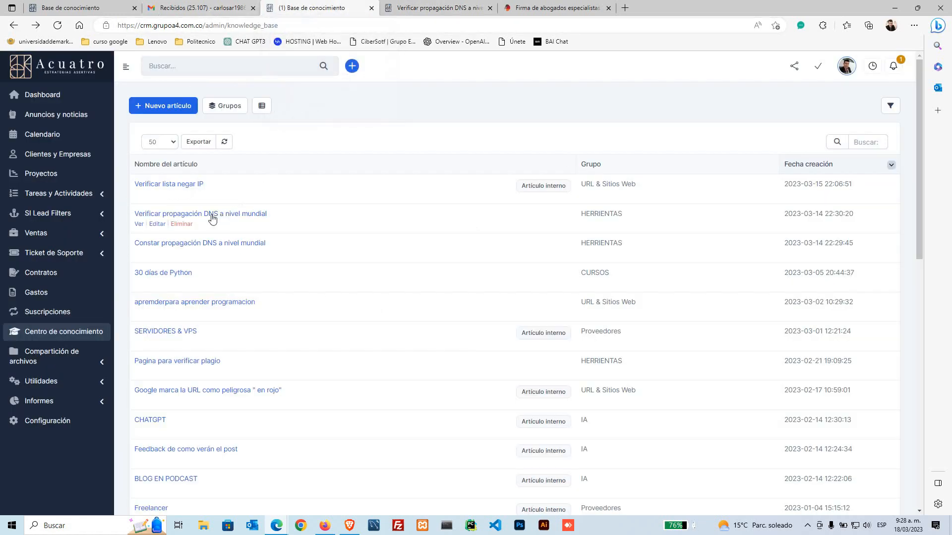
# Step: Switch back to the first tab's empty Base de conocimiento
pyautogui.click(100, 5)
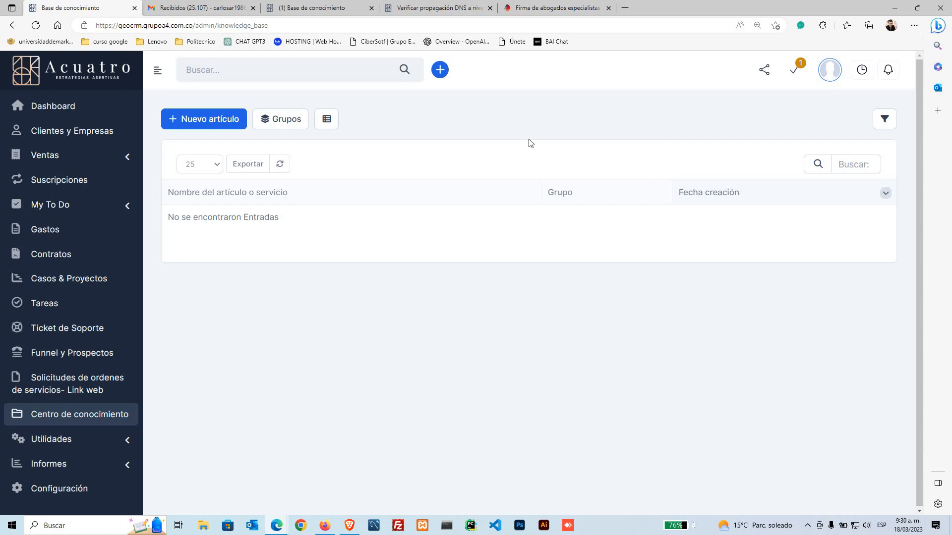
# Step: Open Utilidades > Almacenamiento de archivos and browse the empty media folder
pyautogui.click(95, 439)
pyautogui.click(84, 314)
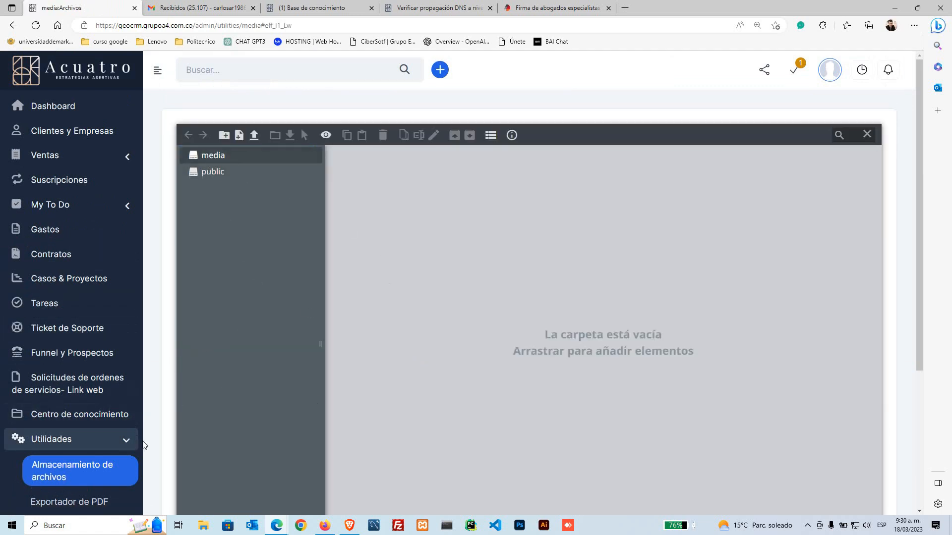
pyautogui.scroll(-1, 153, 441)
pyautogui.scroll(-2, 154, 441)
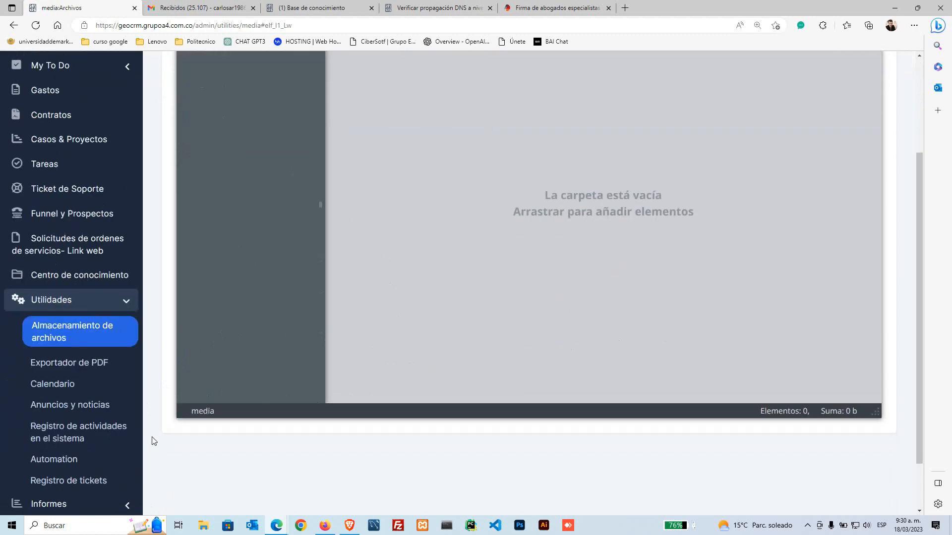
pyautogui.scroll(2, 155, 438)
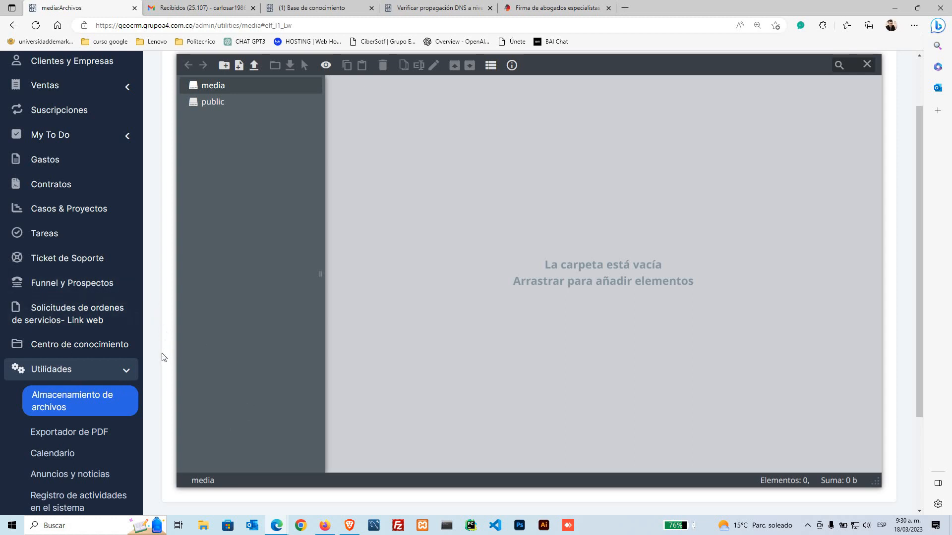
pyautogui.scroll(2, 163, 358)
pyautogui.scroll(-2, 386, 308)
pyautogui.scroll(-2, 159, 413)
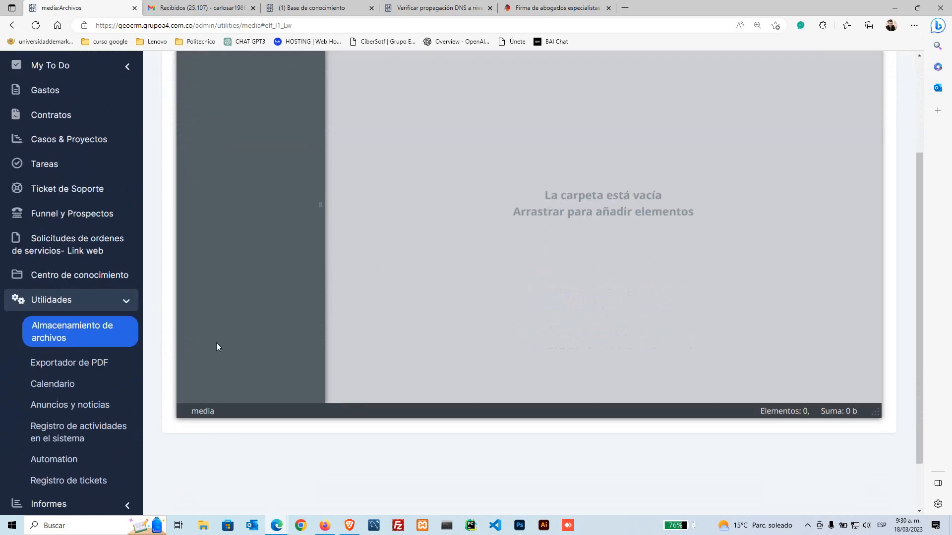
# Step: Glance at the Calendario month view, then go to Utilidades > Anuncios y noticias
pyautogui.click(69, 387)
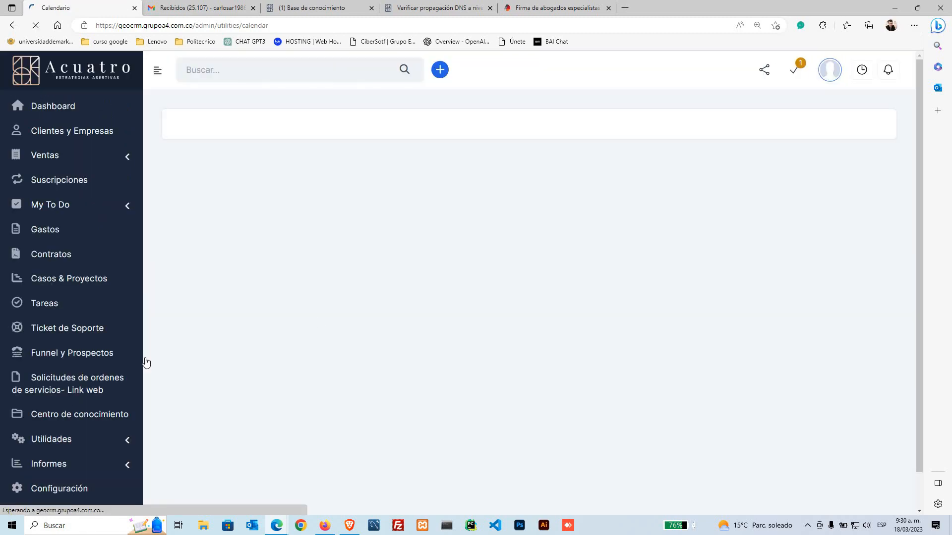
pyautogui.scroll(-5, 152, 410)
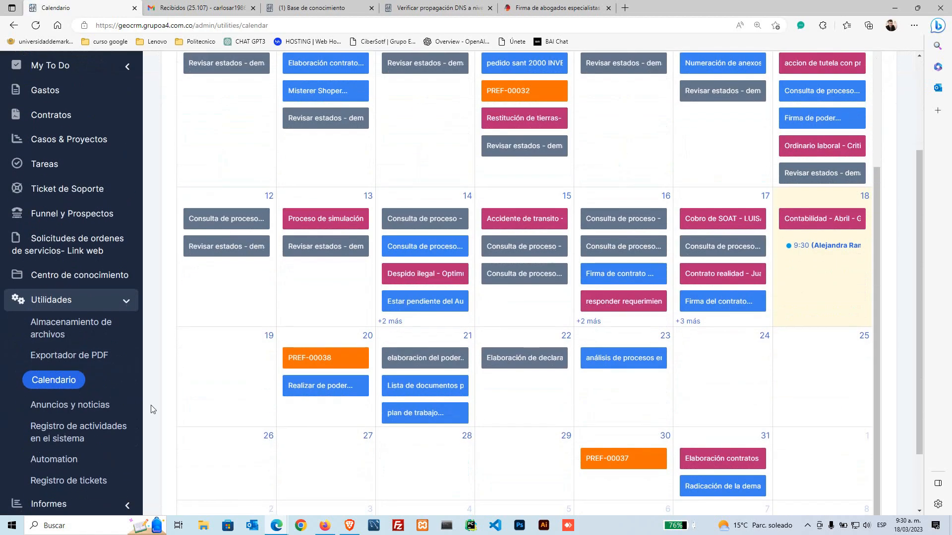
pyautogui.click(109, 408)
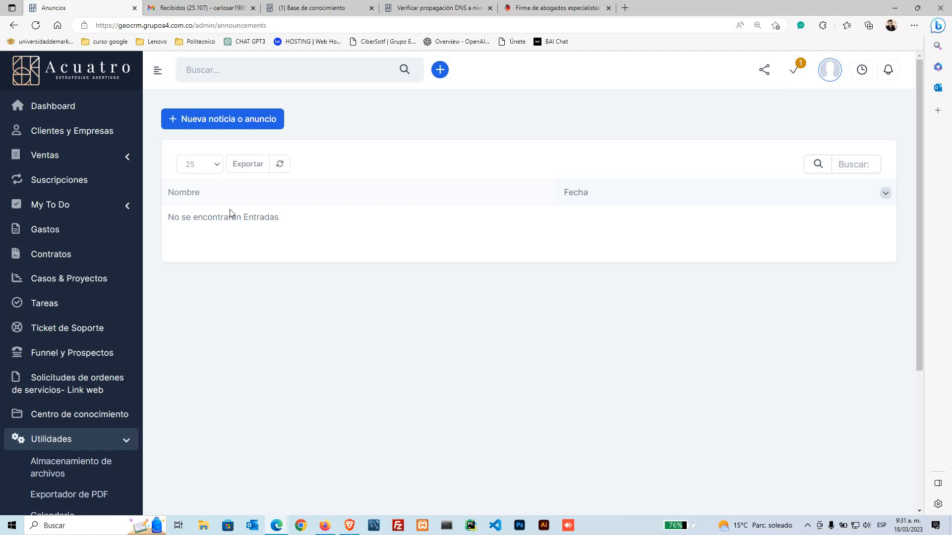
# Step: Start a new announcement named REUNION
pyautogui.click(202, 126)
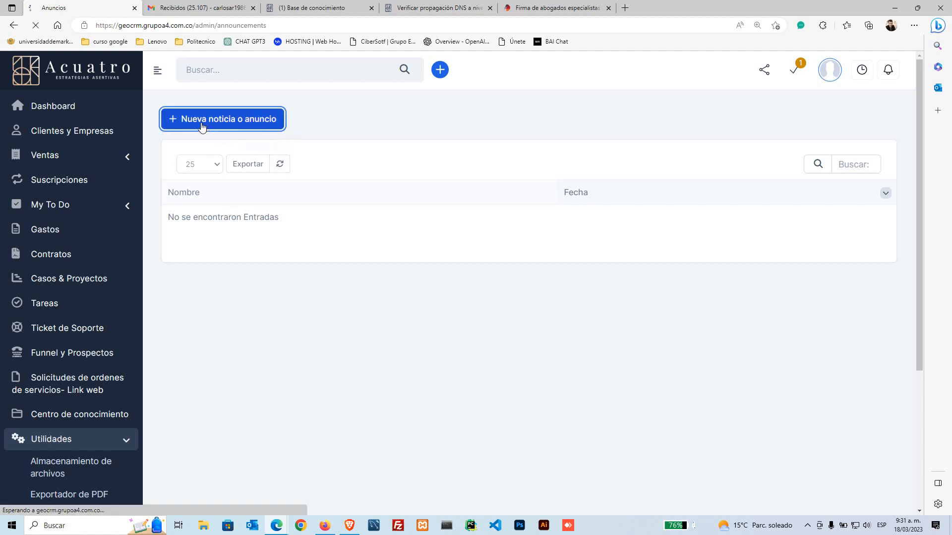
pyautogui.click(321, 175)
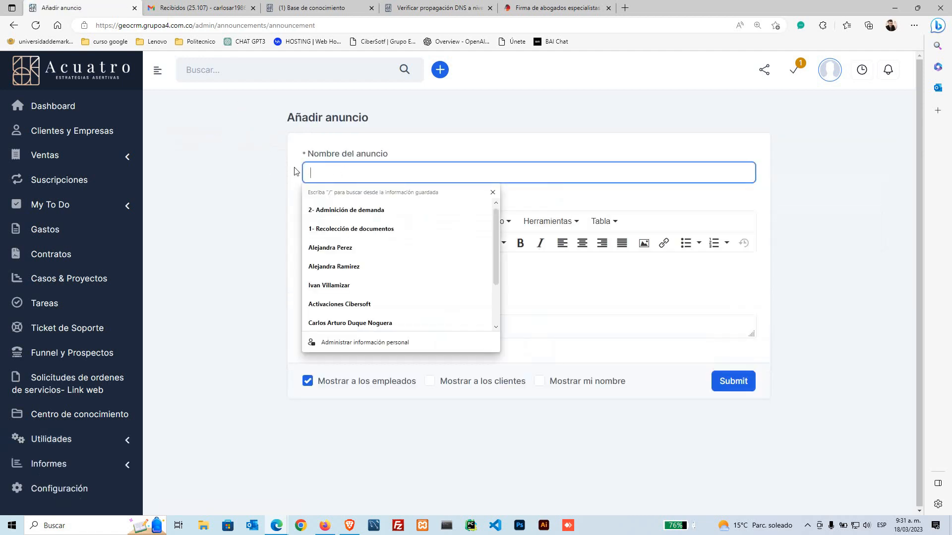
pyautogui.write('VAC')
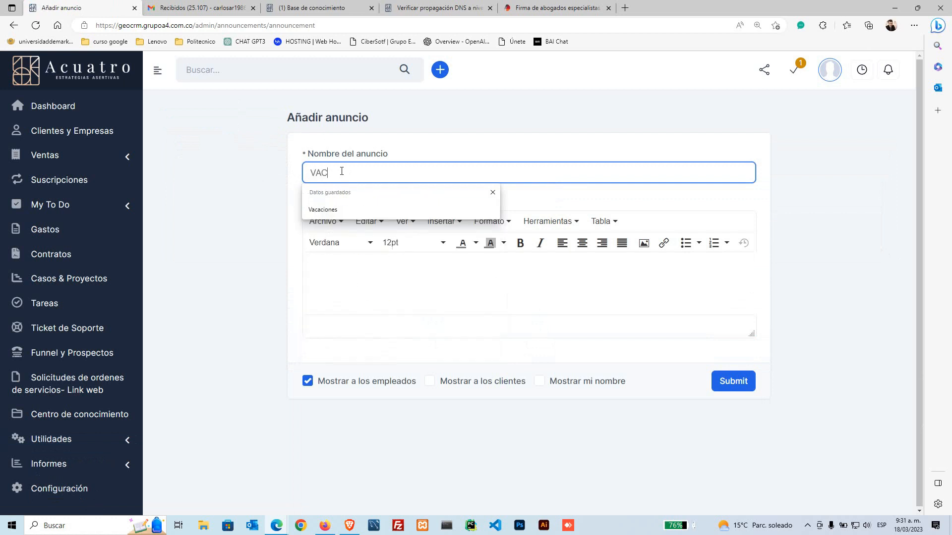
pyautogui.press('BackSpace')
pyautogui.press('BackSpace')
pyautogui.press('BackSpace')
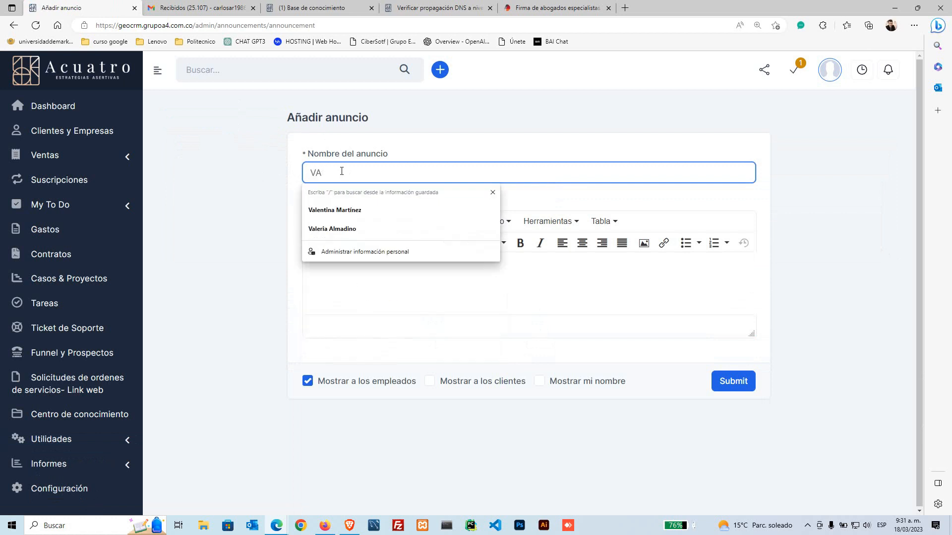
pyautogui.write('REUNI')
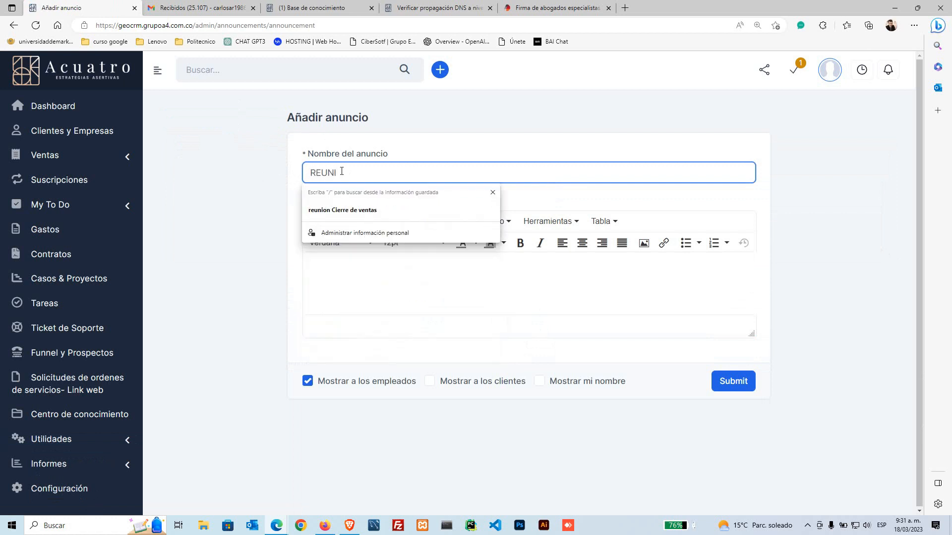
pyautogui.write('ON')
# Step: Write the message 'Buen día recuerden la reunion del día de mañana'
pyautogui.click(410, 270)
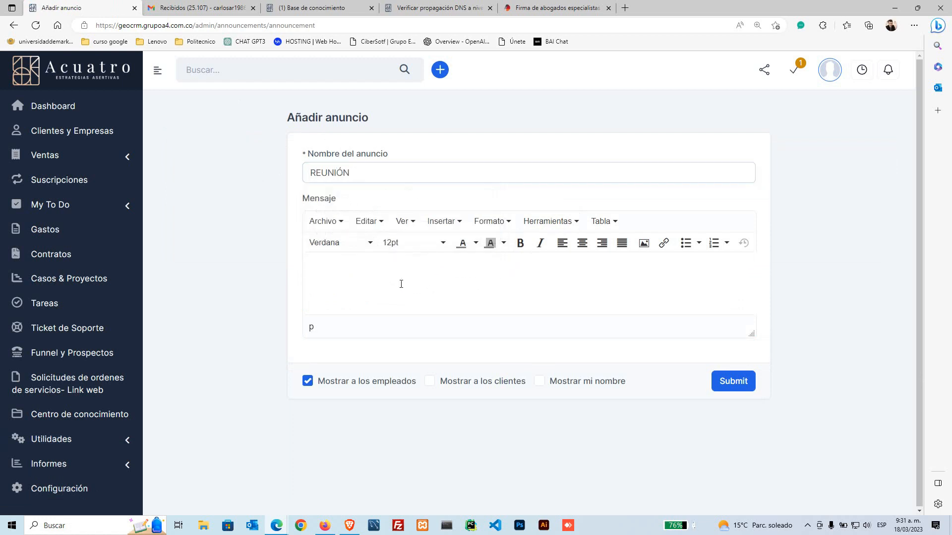
pyautogui.write('BUEN')
pyautogui.press('BackSpace')
pyautogui.press('BackSpace')
pyautogui.press('BackSpace')
pyautogui.write('i')
pyautogui.press('BackSpace')
pyautogui.write('uen dpa')
pyautogui.press('BackSpace')
pyautogui.press('BackSpace')
pyautogui.write('ía recuerdens')
pyautogui.press('BackSpace')
pyautogui.press('BackSpace')
pyautogui.write('n')
pyautogui.press('BackSpace')
pyautogui.write('n la reunion')
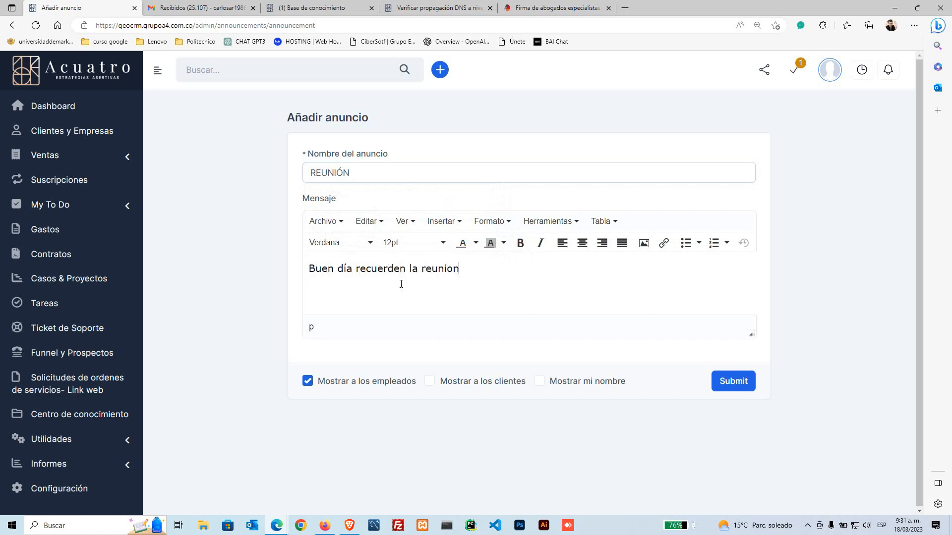
pyautogui.write(' del dia de mañan')
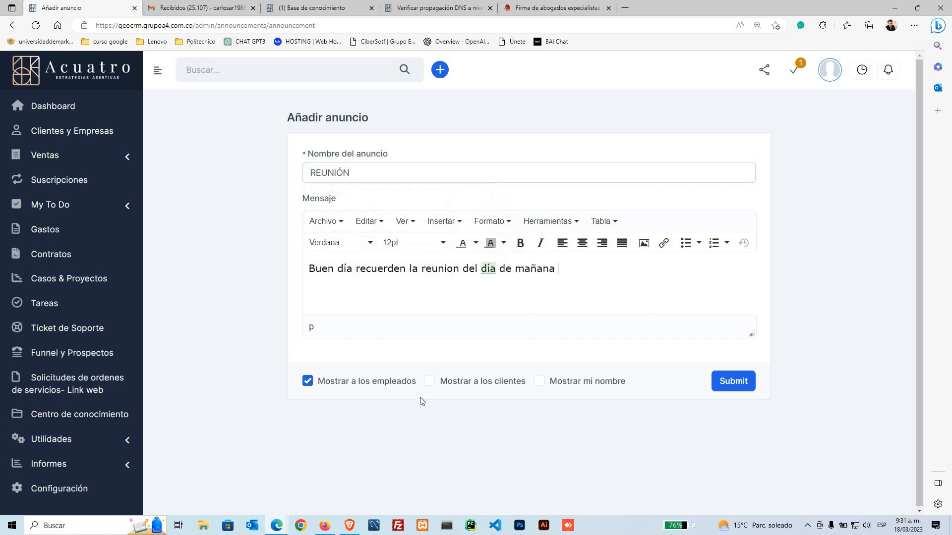
# Step: Show the announcement to employees only with the author's name, and publish it
pyautogui.click(308, 381)
pyautogui.click(307, 382)
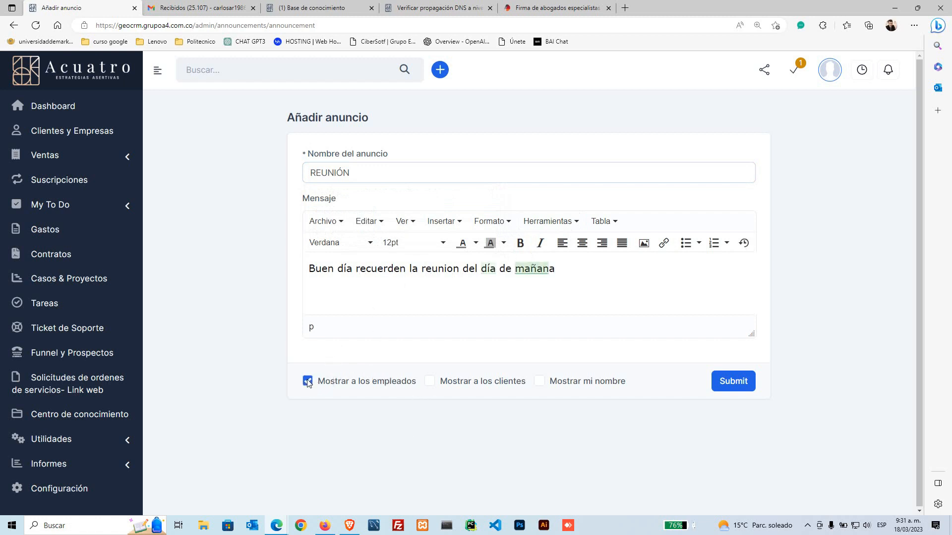
pyautogui.click(430, 384)
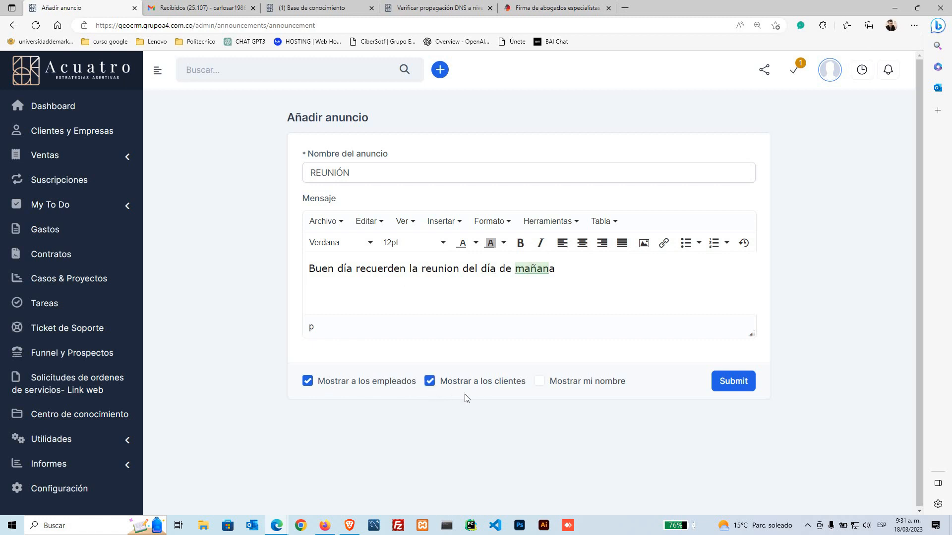
pyautogui.click(539, 384)
pyautogui.click(428, 384)
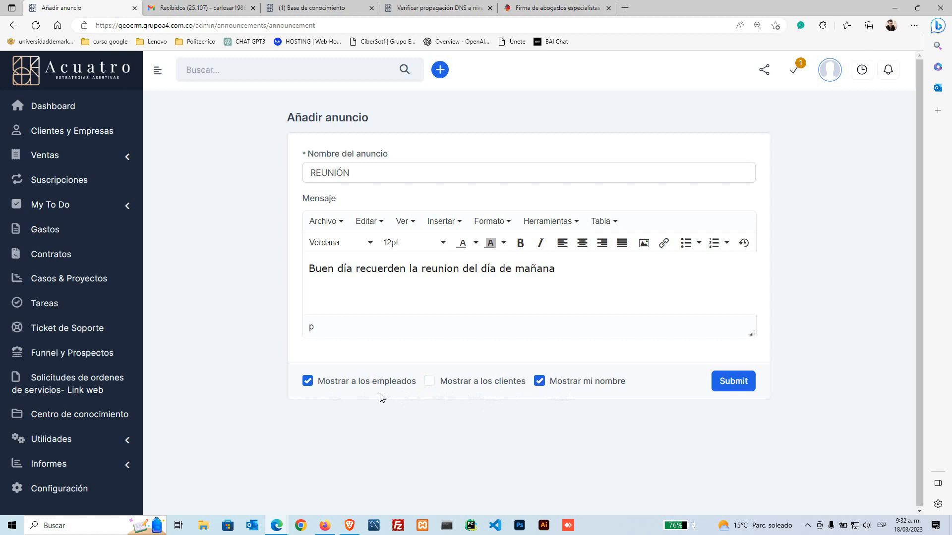
pyautogui.click(729, 382)
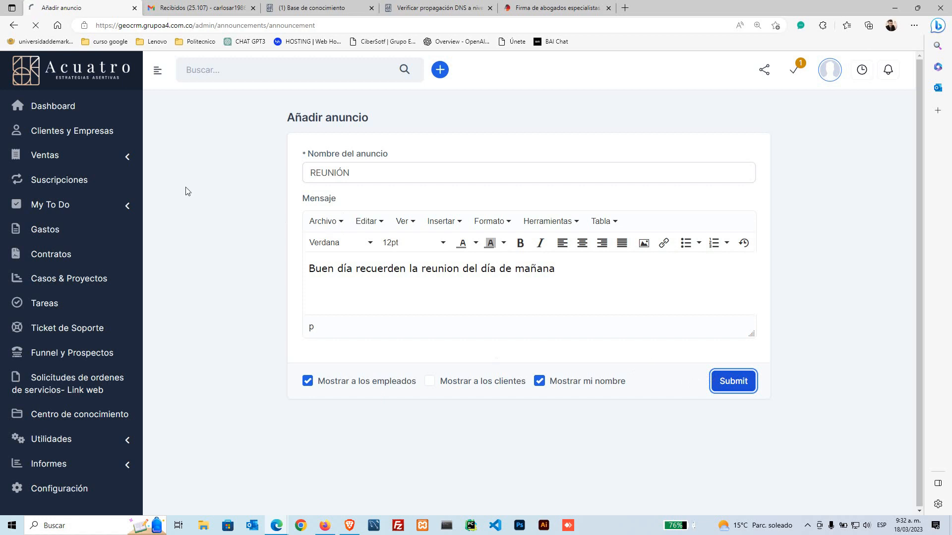
# Step: Review the REUNIÓN announcement's heading, author and message on the Dashboard, then dismiss it
pyautogui.click(76, 103)
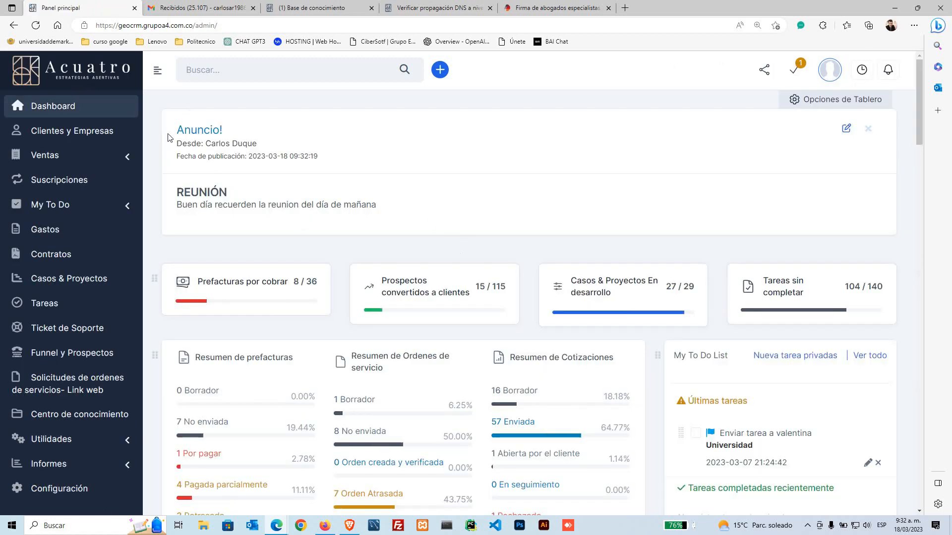
pyautogui.moveTo(175, 134)
pyautogui.mouseDown()
pyautogui.moveTo(223, 143)
pyautogui.moveTo(167, 121)
pyautogui.mouseUp()
pyautogui.moveTo(382, 205); pyautogui.dragTo(263, 147)
pyautogui.click(173, 156)
pyautogui.click(231, 159)
pyautogui.moveTo(180, 193); pyautogui.dragTo(365, 204)
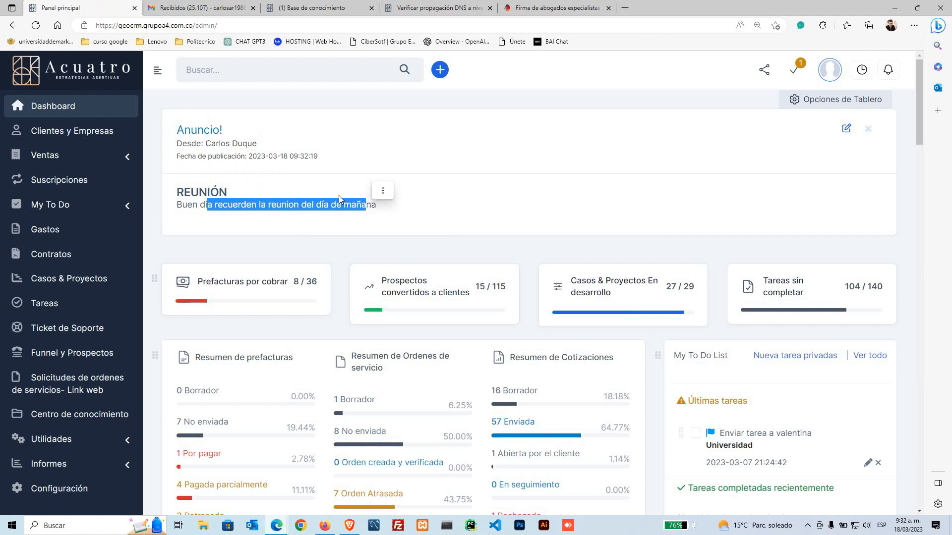
pyautogui.click(278, 246)
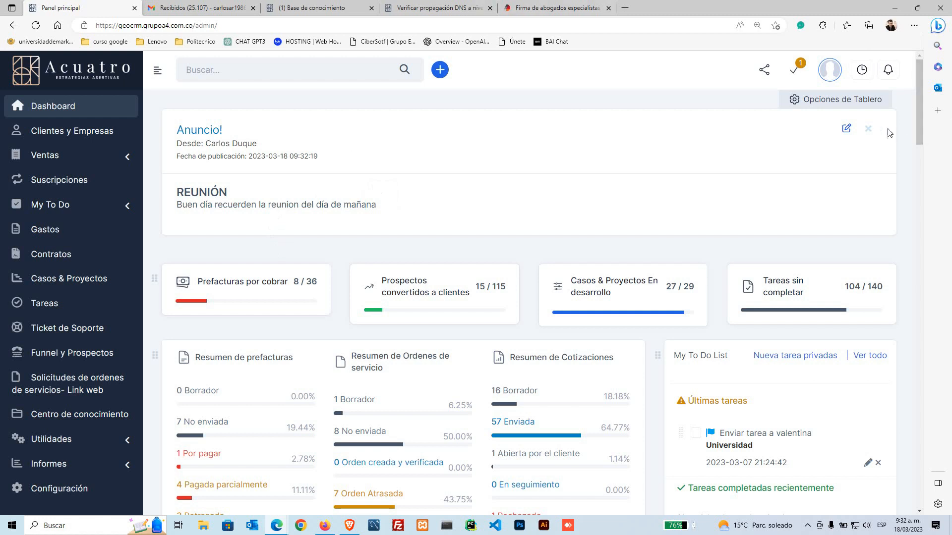
pyautogui.click(867, 129)
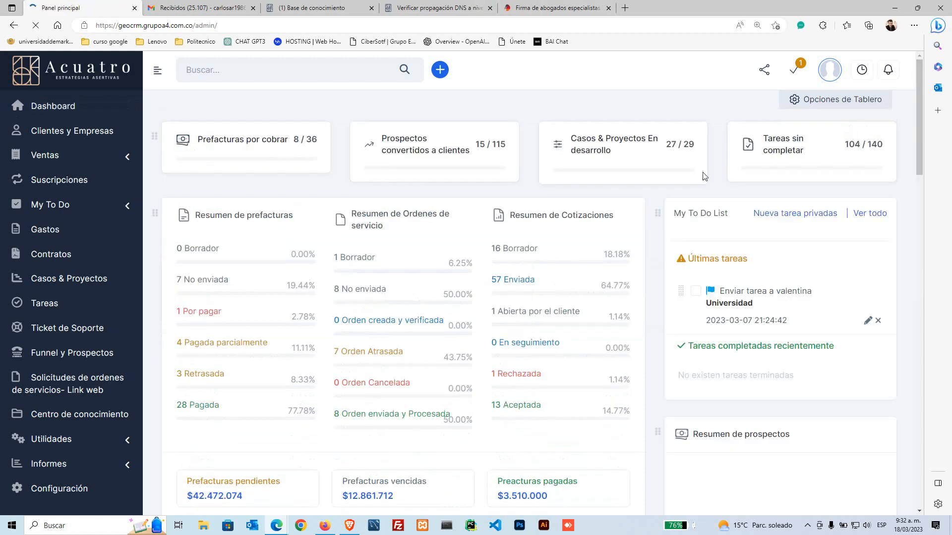
# Step: Go to Gastos and reload the still-empty expenses list
pyautogui.click(38, 237)
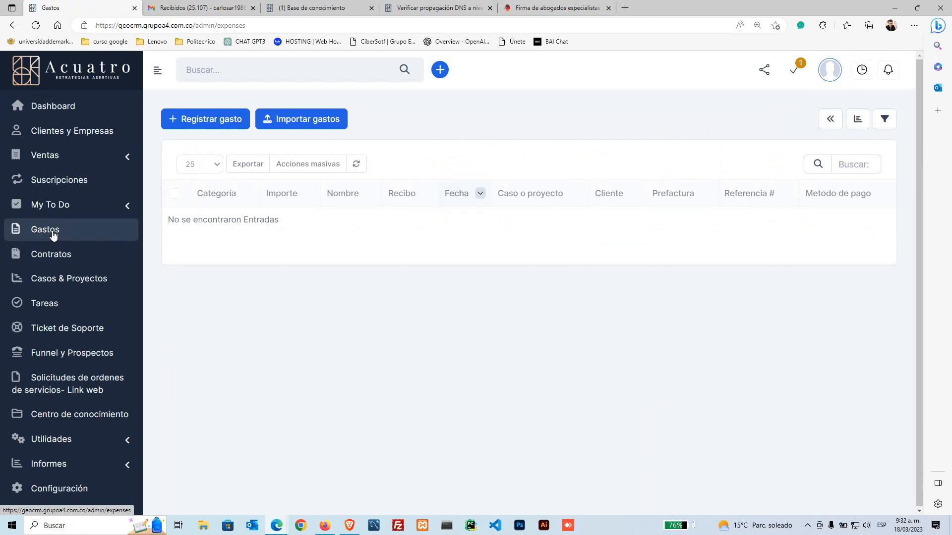
pyautogui.click(54, 232)
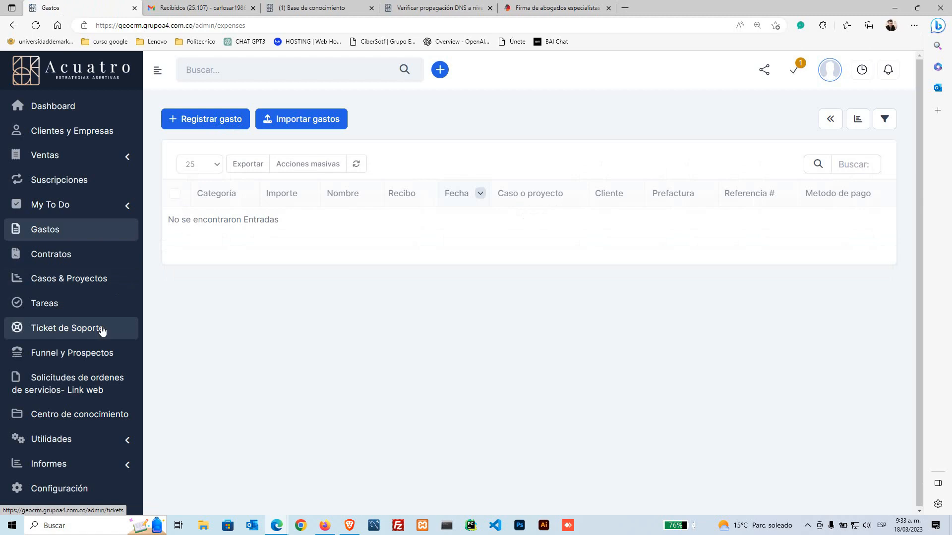
# Step: Go to Contratos, scroll to the table of two contracts and open 'demanda'
pyautogui.click(65, 258)
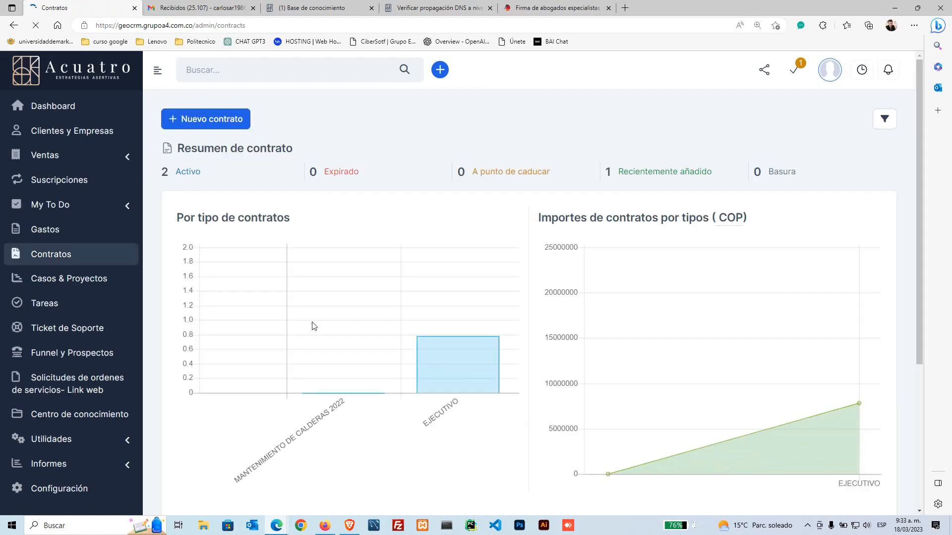
pyautogui.scroll(-5, 312, 326)
pyautogui.scroll(5, 276, 346)
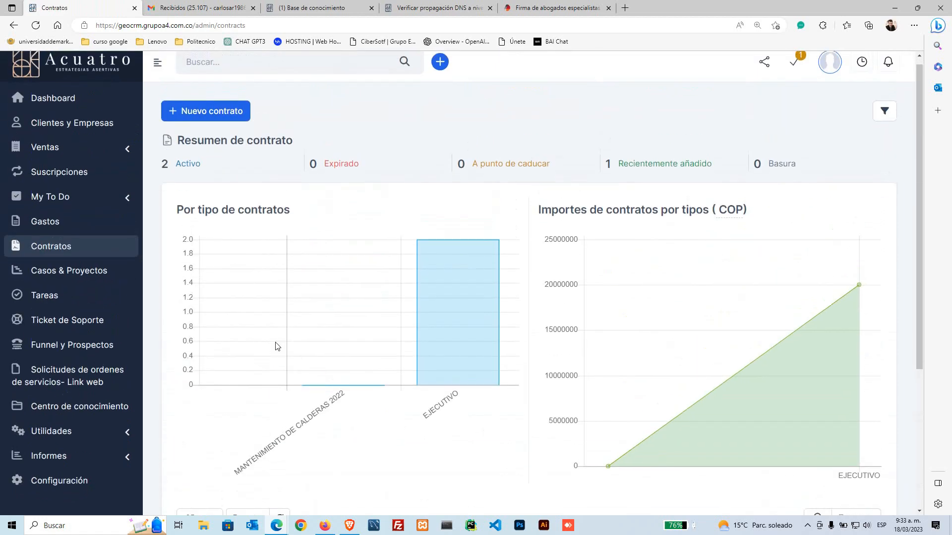
pyautogui.scroll(-4, 276, 346)
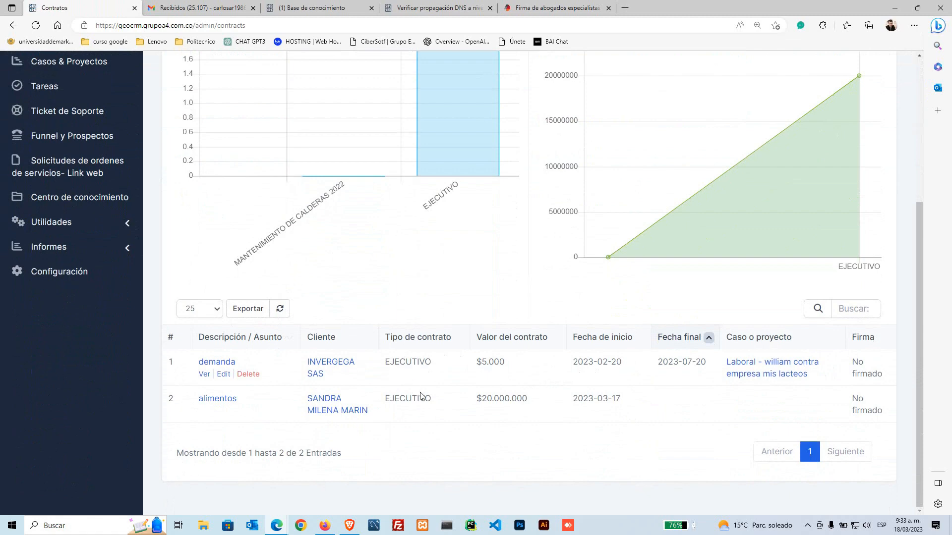
pyautogui.click(221, 364)
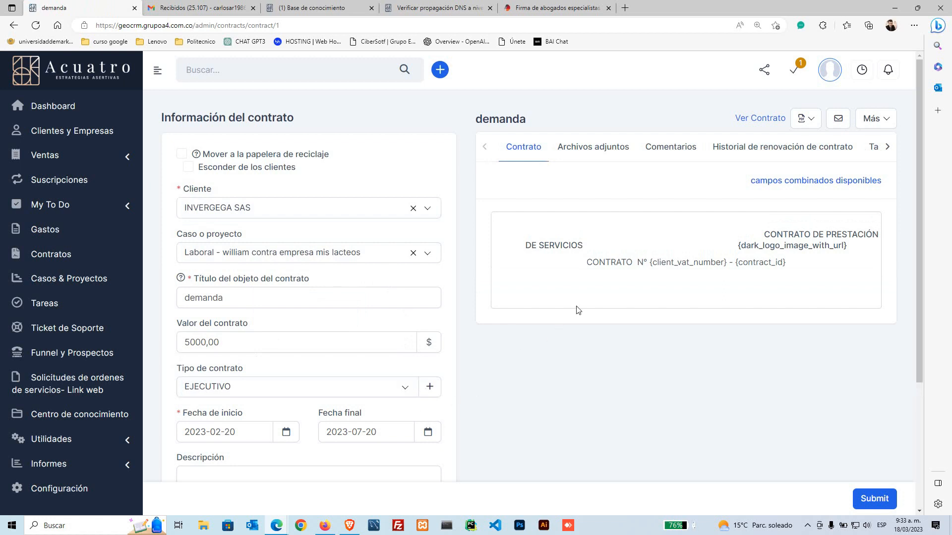
# Step: Review the demanda contract's heading and merge-field lines, then bring up its PDF options
pyautogui.moveTo(509, 214); pyautogui.dragTo(610, 304)
pyautogui.click(329, 242)
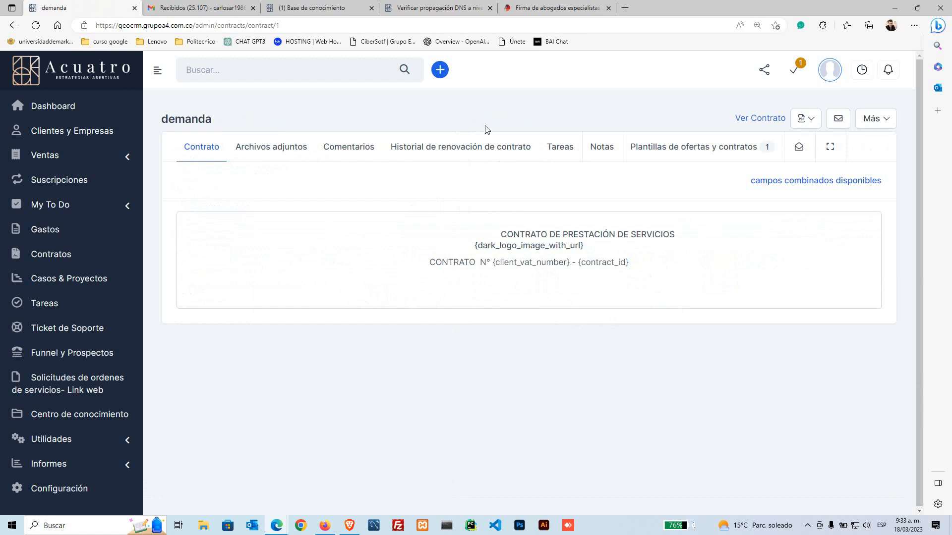
pyautogui.moveTo(586, 244); pyautogui.dragTo(466, 288)
pyautogui.click(469, 289)
pyautogui.click(482, 281)
pyautogui.moveTo(485, 245); pyautogui.dragTo(576, 263)
pyautogui.click(509, 304)
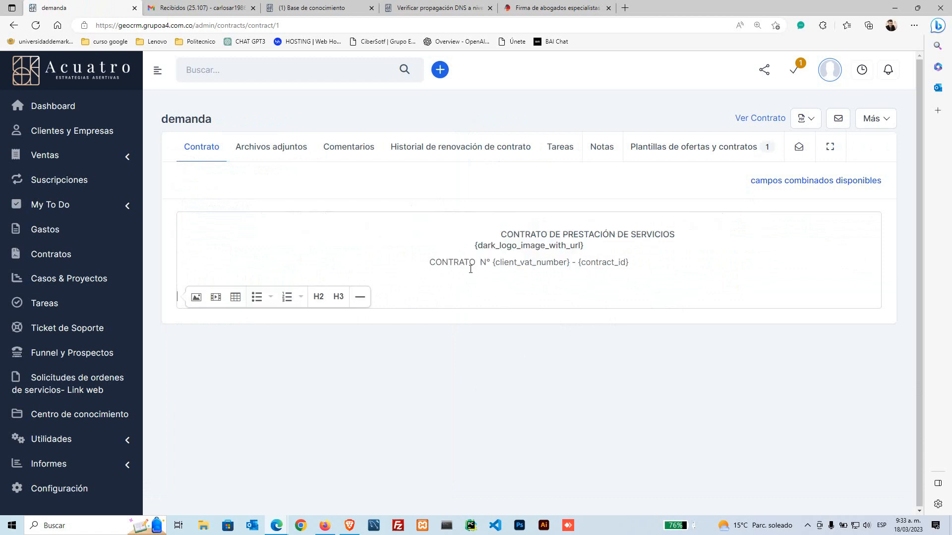
pyautogui.moveTo(465, 266); pyautogui.dragTo(637, 264)
pyautogui.click(804, 119)
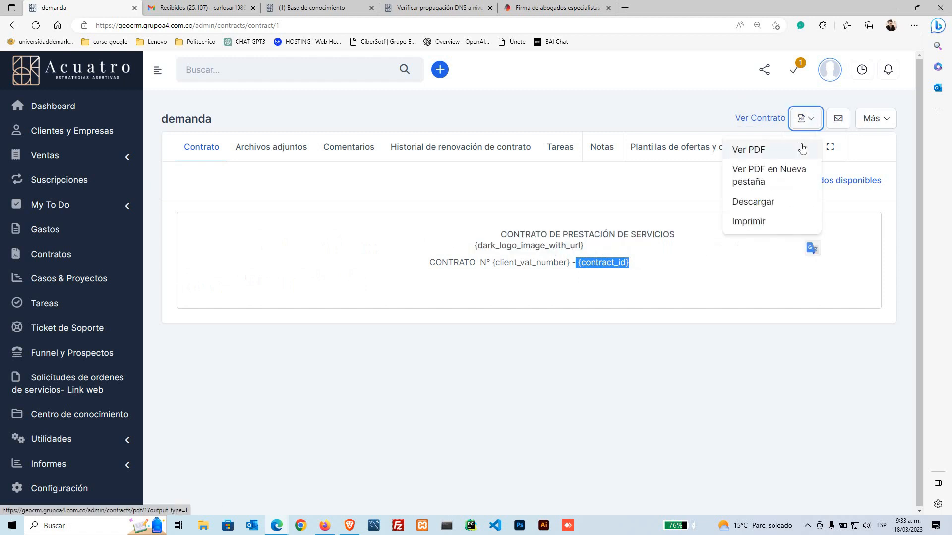
# Step: View the demanda contract as a PDF, check contract number 87641321, then return to the contract
pyautogui.click(769, 148)
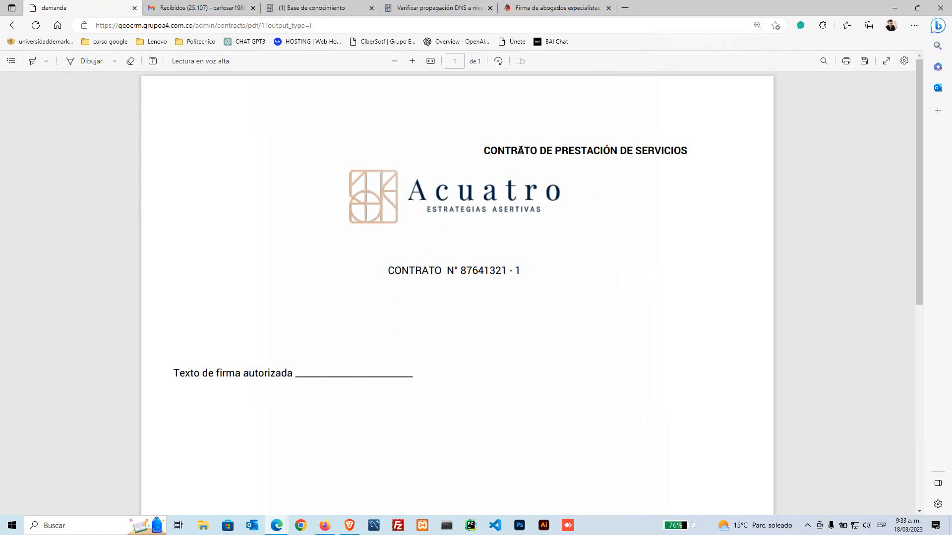
pyautogui.moveTo(632, 151); pyautogui.dragTo(402, 191)
pyautogui.click(557, 213)
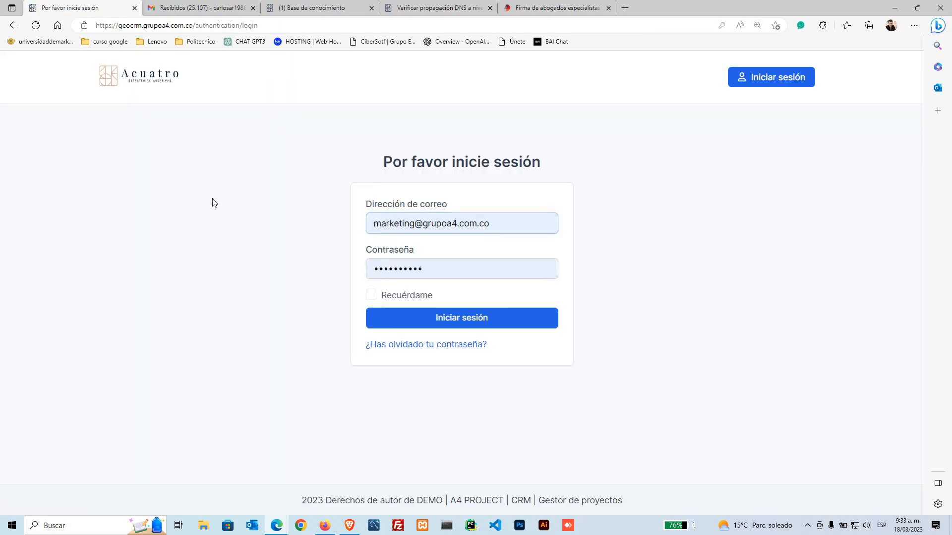
pyautogui.hotkey('alt', 'Left')
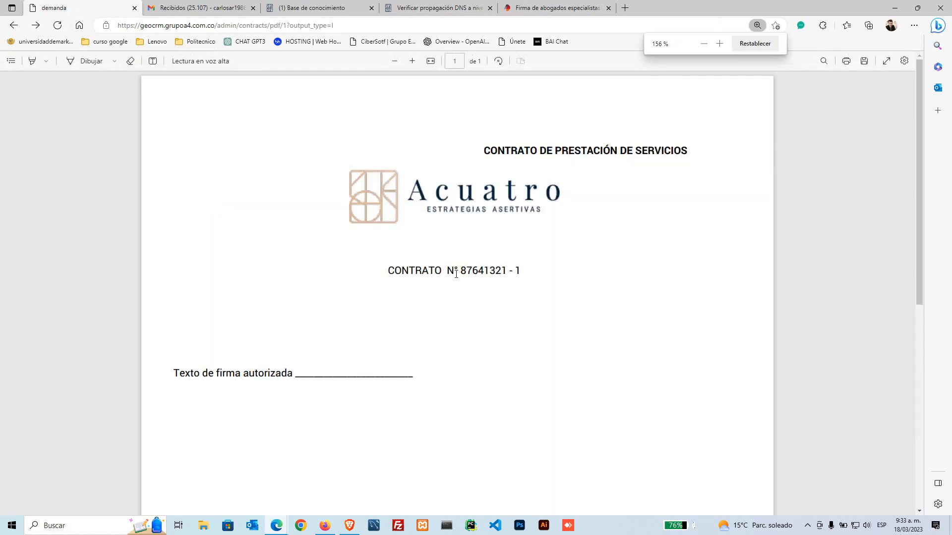
pyautogui.moveTo(456, 273); pyautogui.dragTo(503, 274)
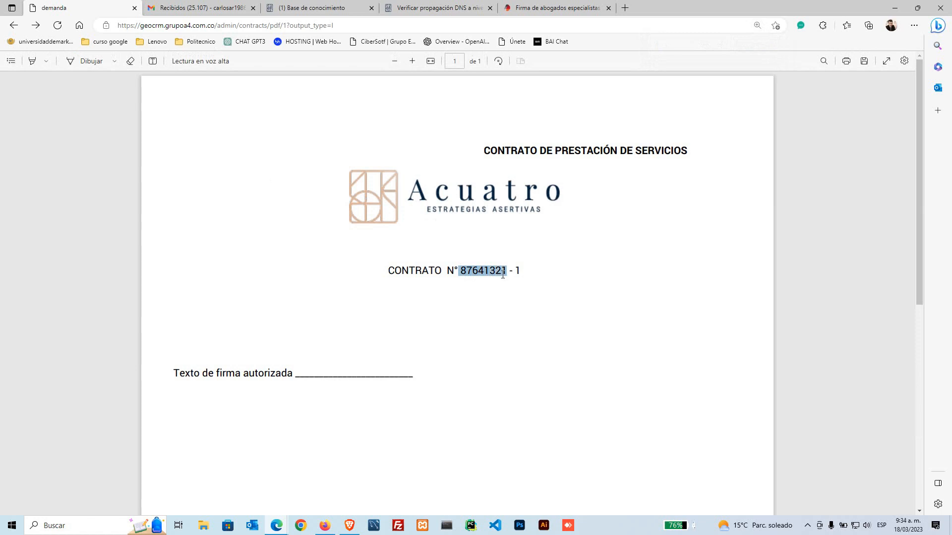
pyautogui.moveTo(502, 274); pyautogui.dragTo(510, 272)
pyautogui.click(276, 266)
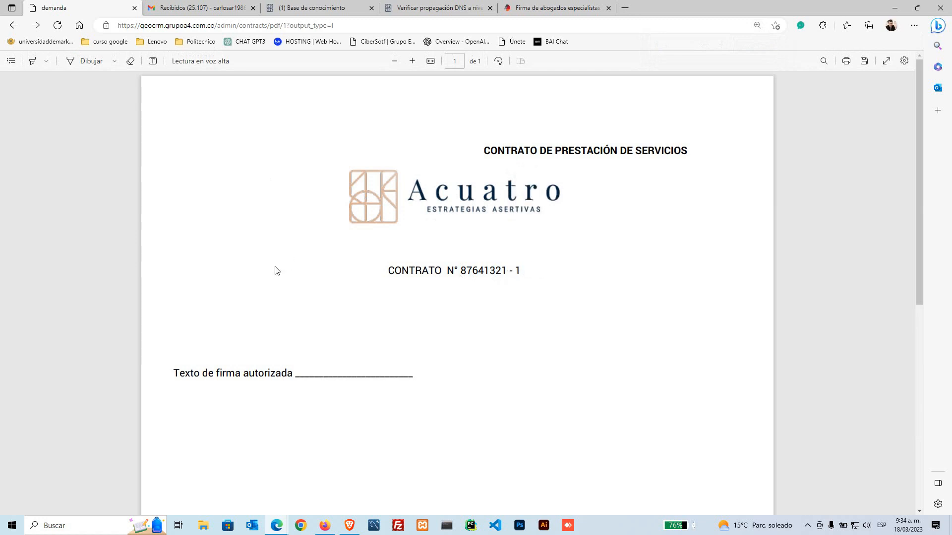
pyautogui.hotkey('alt', 'Left')
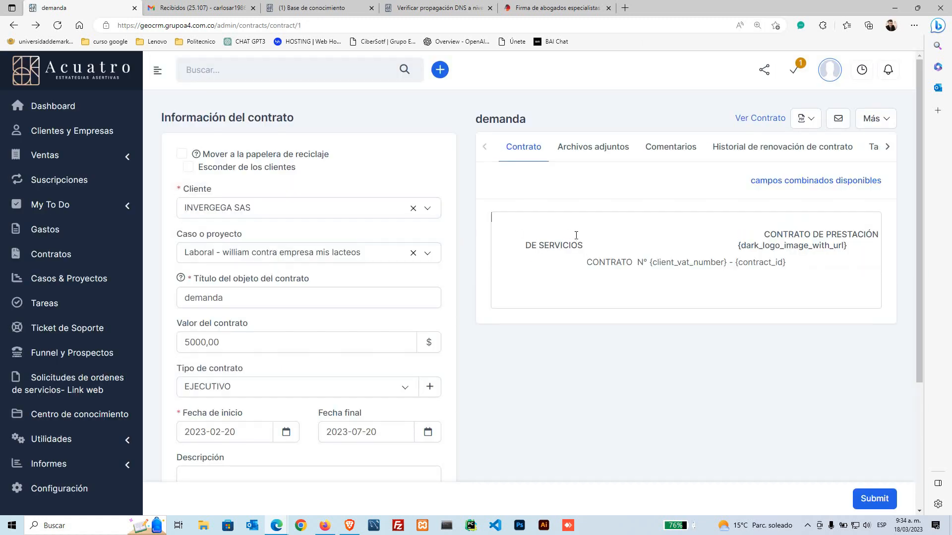
# Step: Browse the contract's files, comments, renewals, tasks and notes, and preview the FORMATO DE PODER template
pyautogui.click(609, 151)
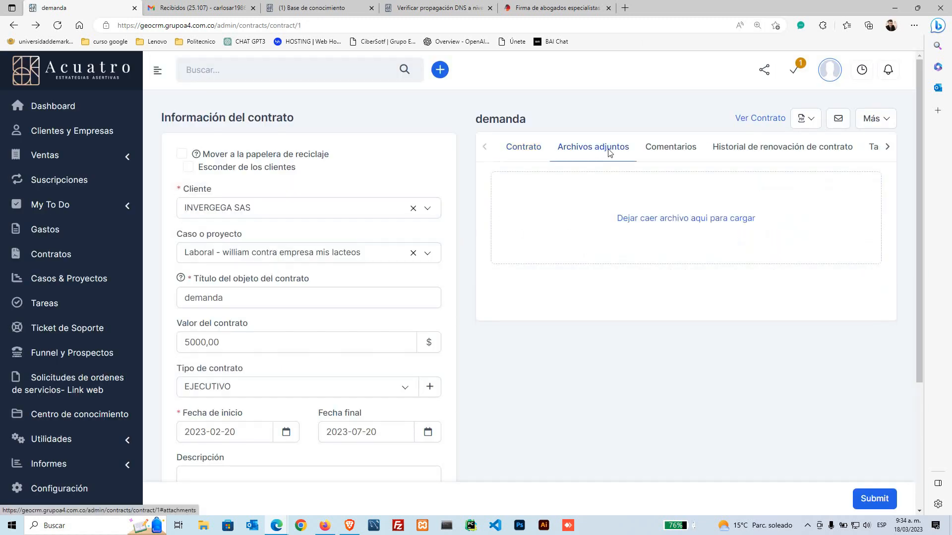
pyautogui.click(693, 157)
pyautogui.click(745, 147)
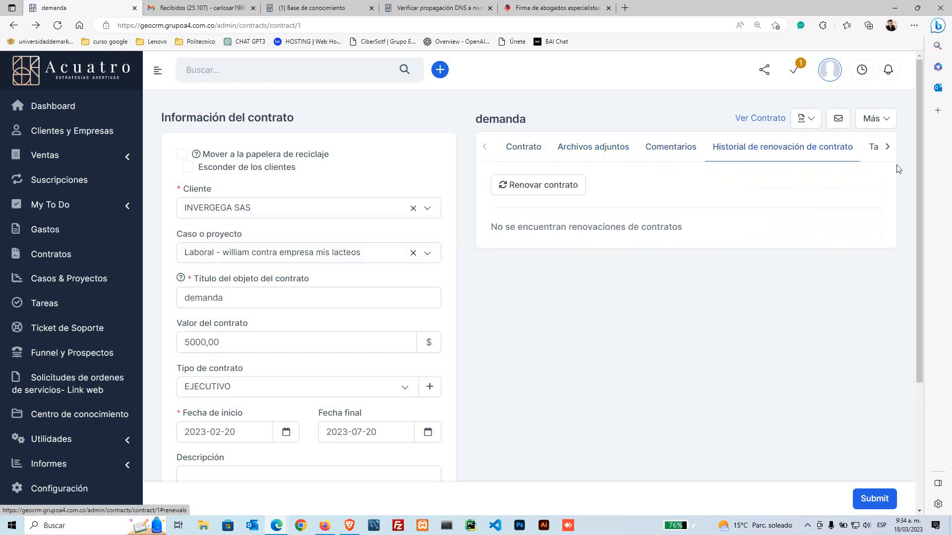
pyautogui.click(886, 147)
pyautogui.click(594, 157)
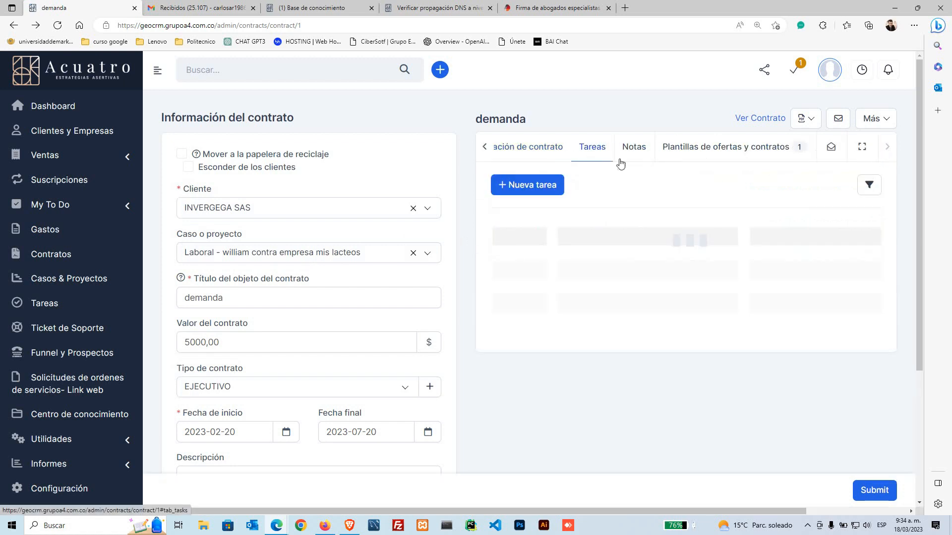
pyautogui.click(634, 152)
pyautogui.click(724, 153)
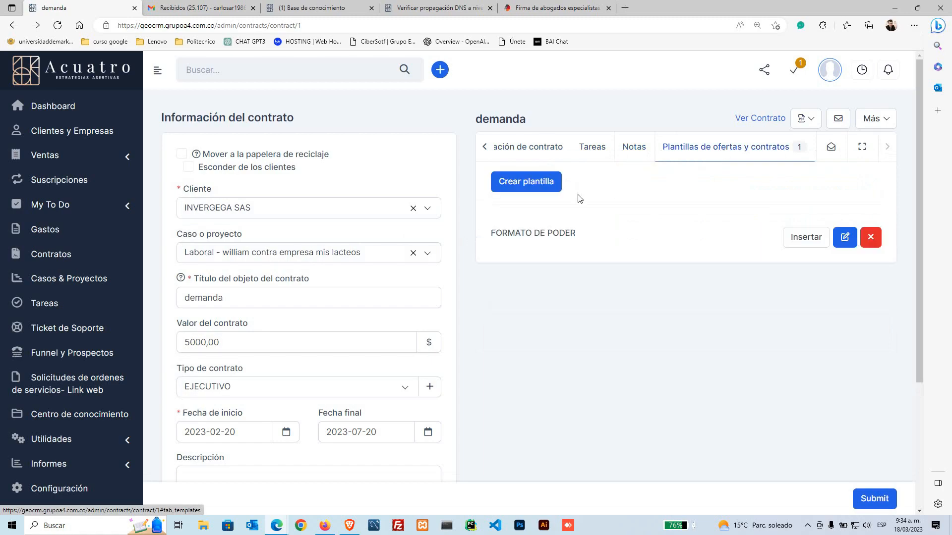
pyautogui.click(845, 239)
pyautogui.scroll(-15, 256, 275)
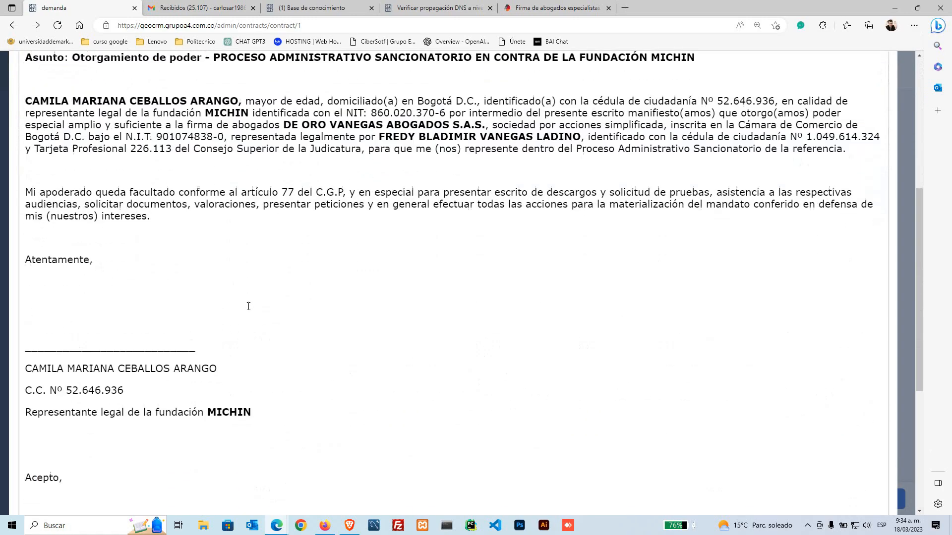
pyautogui.scroll(15, 252, 310)
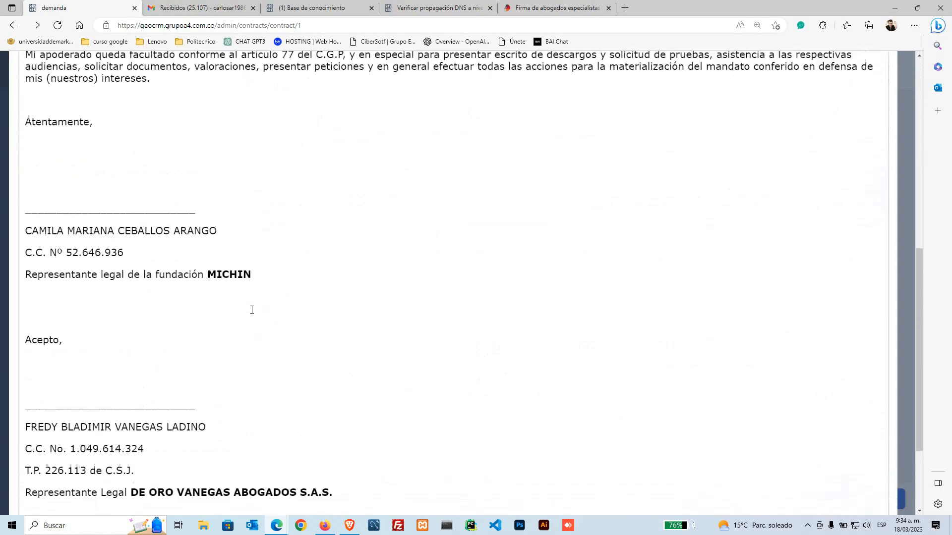
pyautogui.click(879, 91)
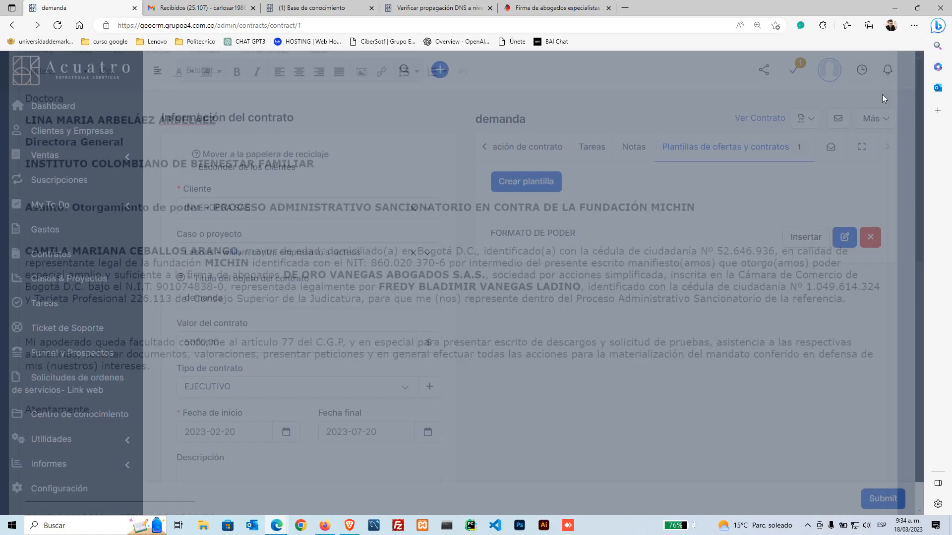
# Step: Check the contract's extra actions and PDF options, return to the first sections and reload
pyautogui.click(880, 122)
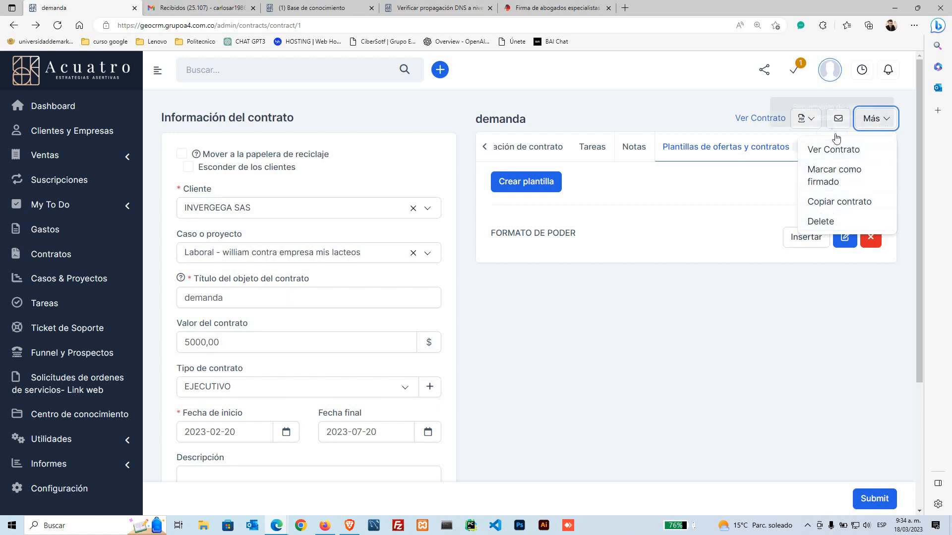
pyautogui.click(817, 125)
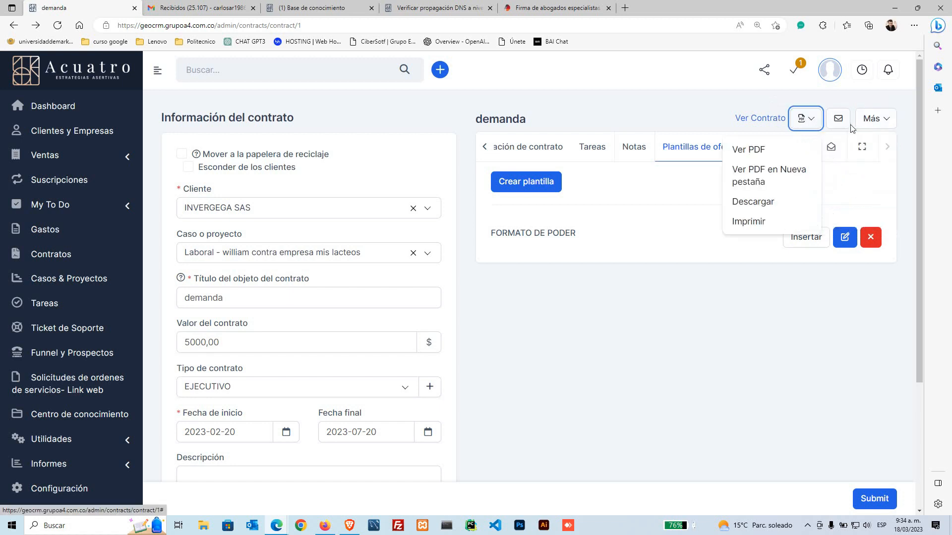
pyautogui.click(664, 121)
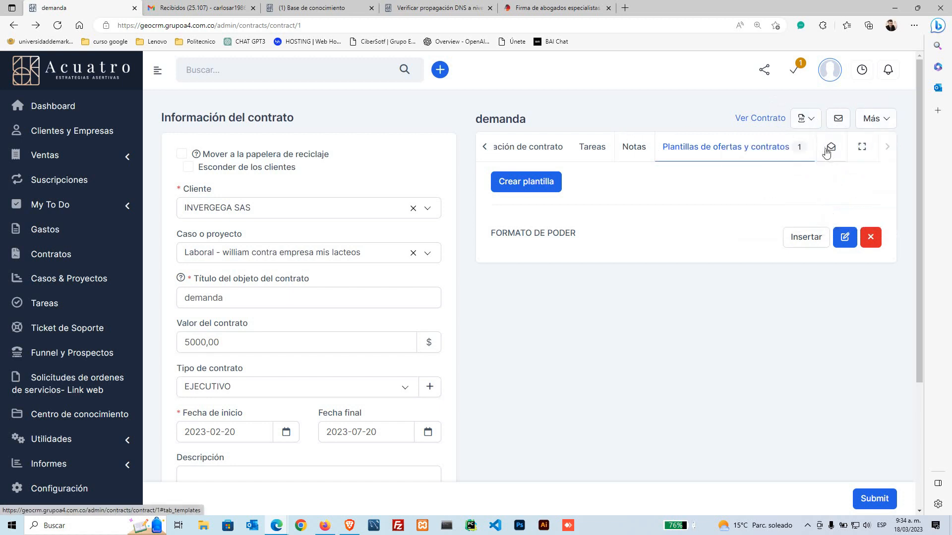
pyautogui.scroll(-3, 382, 317)
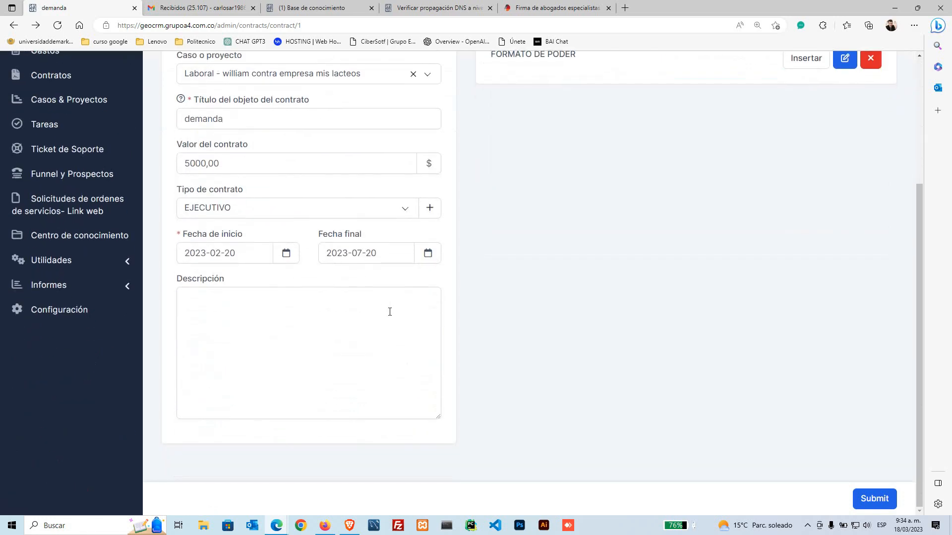
pyautogui.scroll(3, 389, 311)
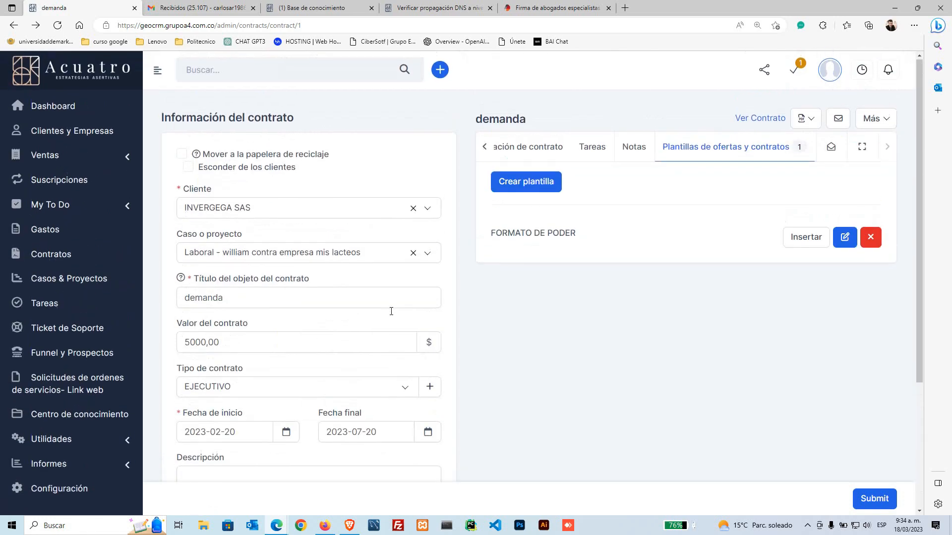
pyautogui.click(484, 148)
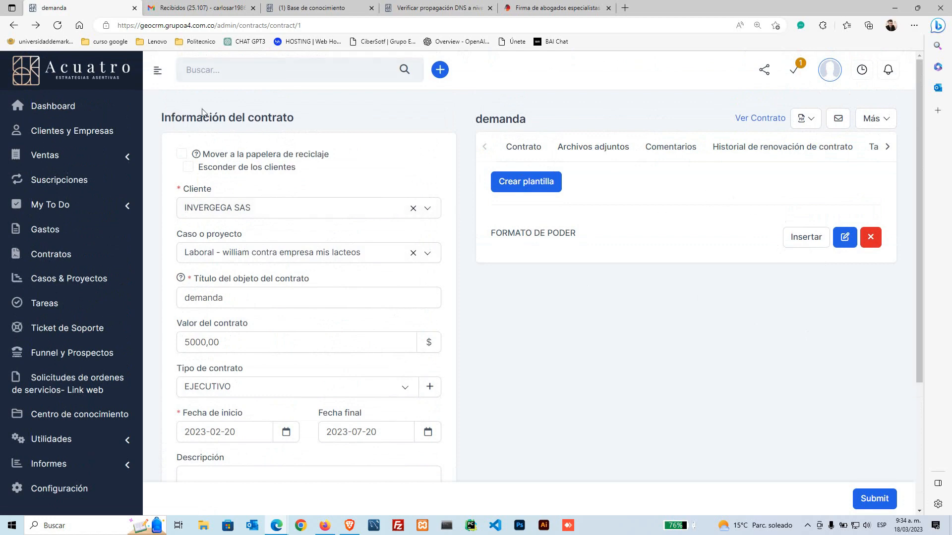
pyautogui.press('F5')
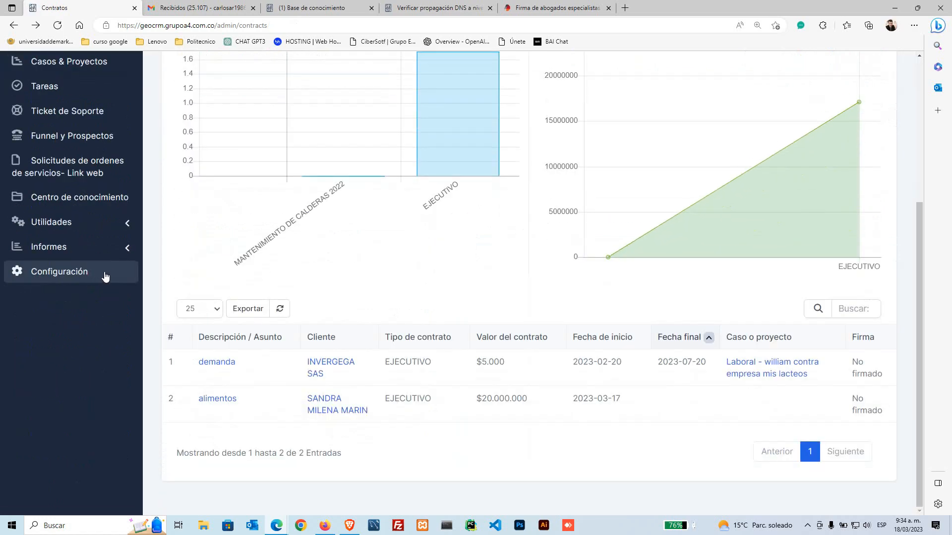
# Step: Go to Informes > Ventas
pyautogui.click(120, 250)
pyautogui.scroll(3, 96, 305)
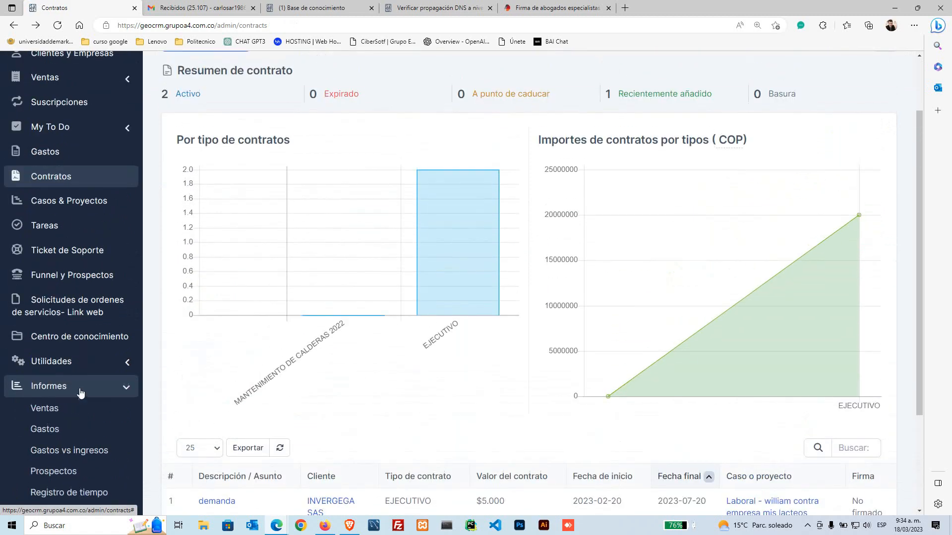
pyautogui.click(56, 411)
pyautogui.scroll(-1, 55, 412)
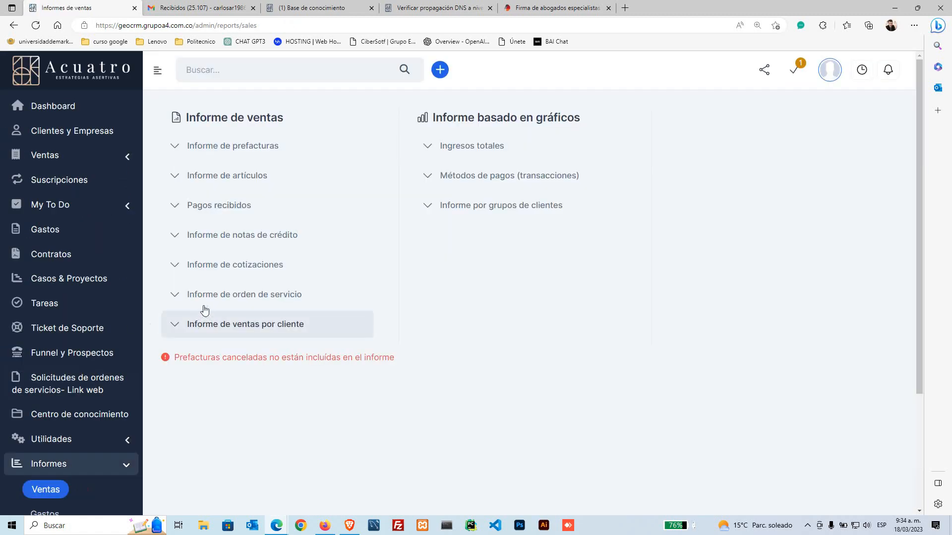
# Step: Generate the pre-invoice report and look at its status and responsible agent filters
pyautogui.scroll(-3, 152, 367)
pyautogui.scroll(3, 152, 367)
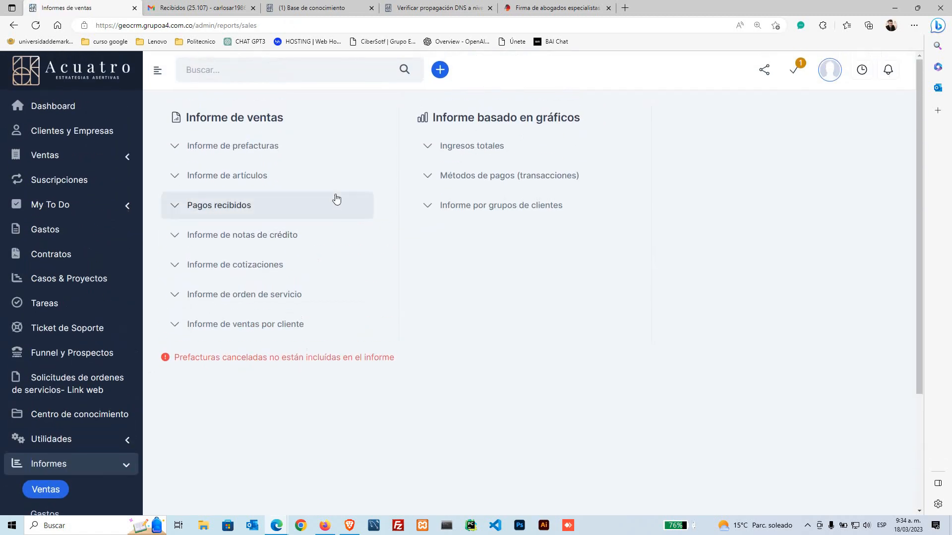
pyautogui.click(180, 147)
pyautogui.scroll(-4, 495, 415)
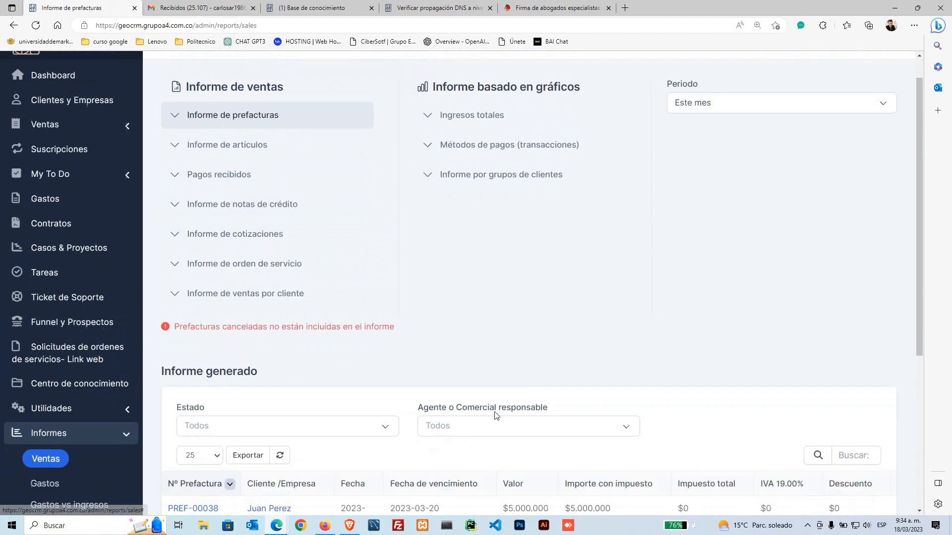
pyautogui.click(259, 255)
pyautogui.click(360, 226)
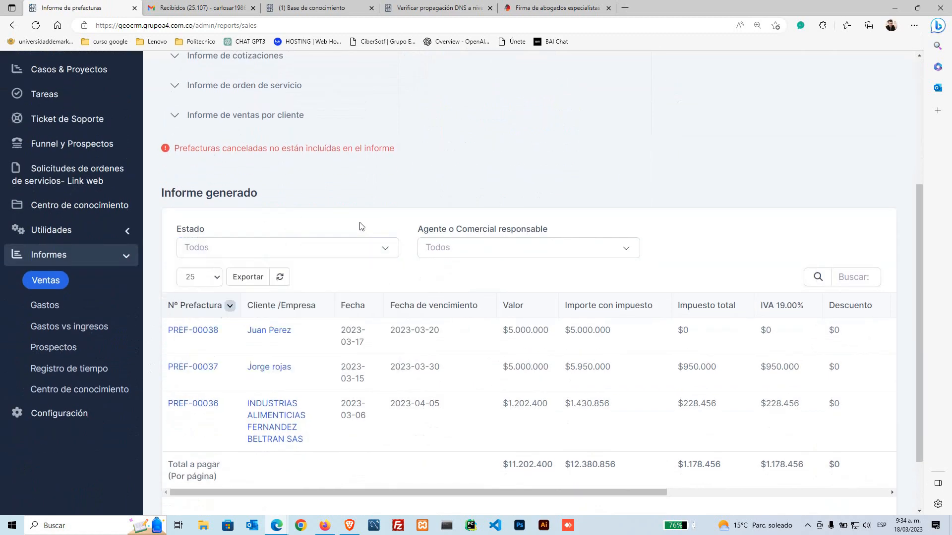
pyautogui.click(510, 255)
pyautogui.click(354, 231)
pyautogui.scroll(-2, 354, 231)
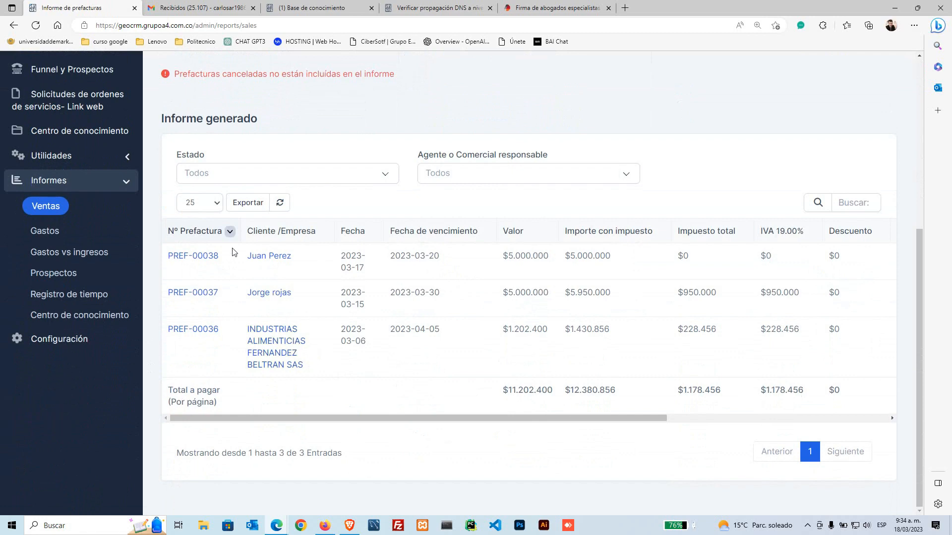
pyautogui.scroll(5, 287, 329)
# Step: Run the items, payments received, quotations, service order and sales-by-client reports
pyautogui.click(257, 174)
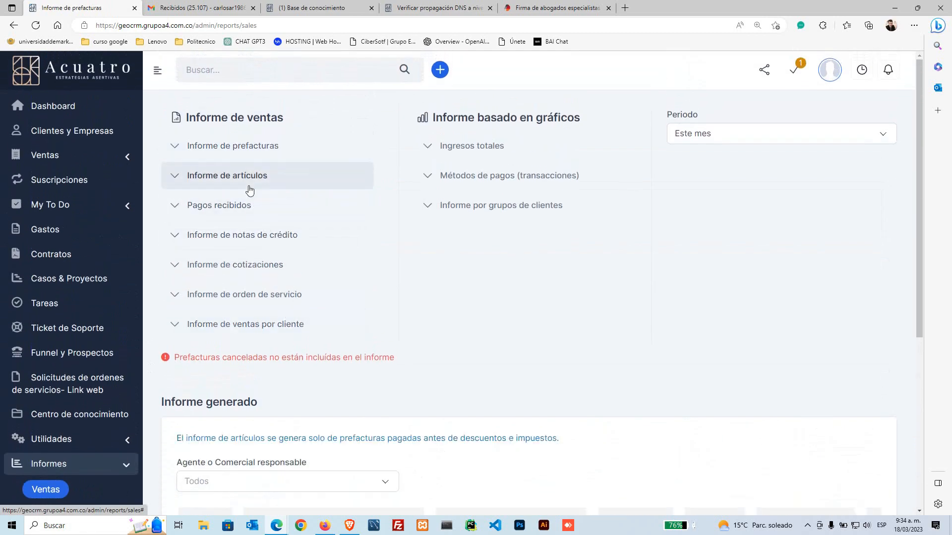
pyautogui.scroll(-3, 400, 387)
pyautogui.scroll(3, 396, 388)
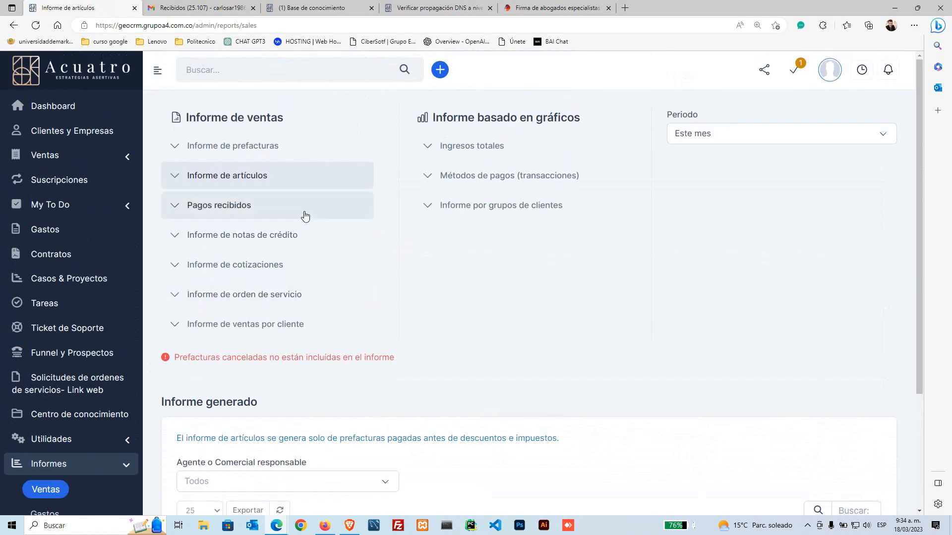
pyautogui.click(281, 208)
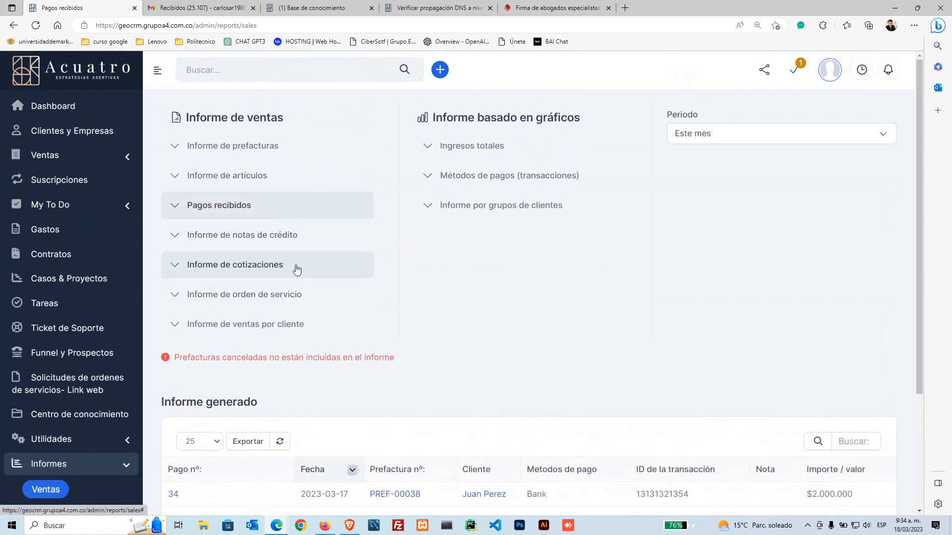
pyautogui.click(273, 270)
pyautogui.click(285, 298)
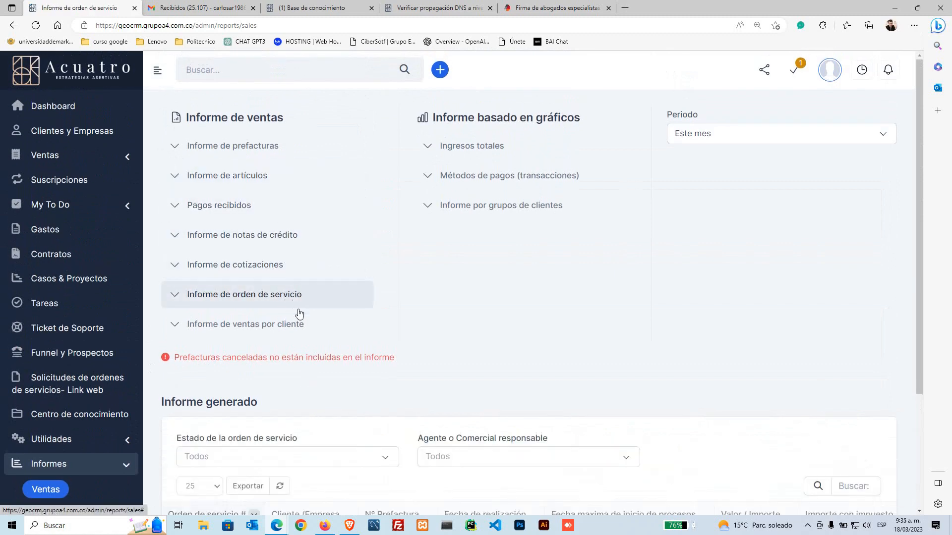
pyautogui.click(293, 327)
# Step: Show the total income chart for 2023, then move to the expenses report
pyautogui.click(472, 147)
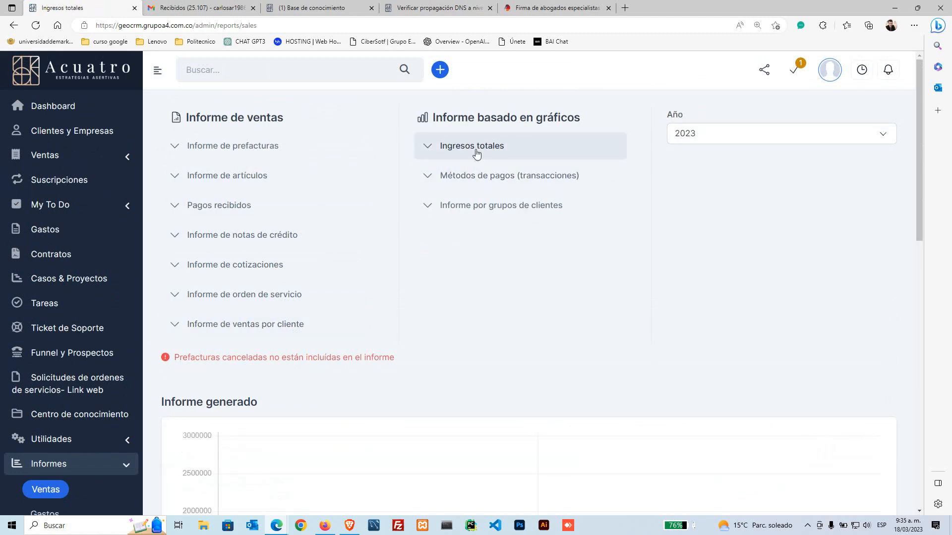
pyautogui.scroll(-8, 516, 334)
pyautogui.scroll(10, 530, 344)
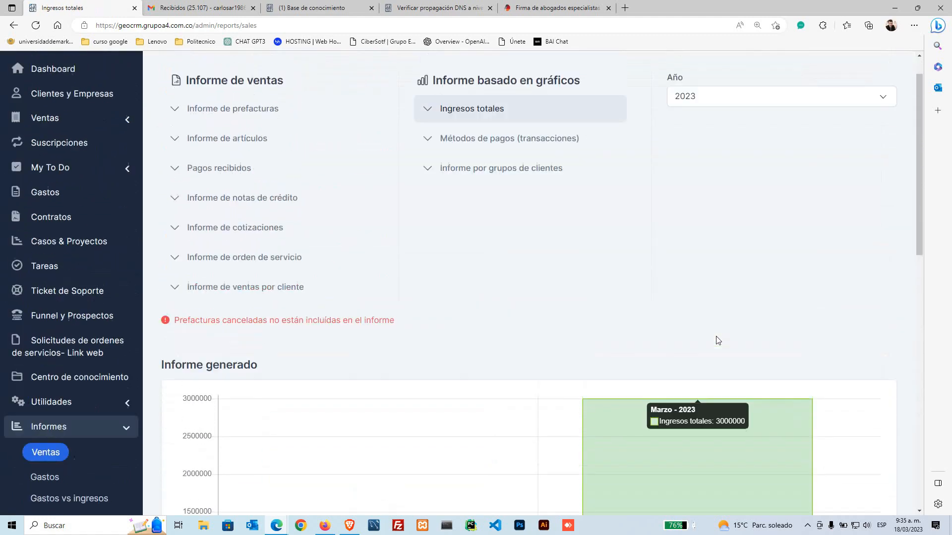
pyautogui.scroll(1, 715, 340)
pyautogui.click(712, 137)
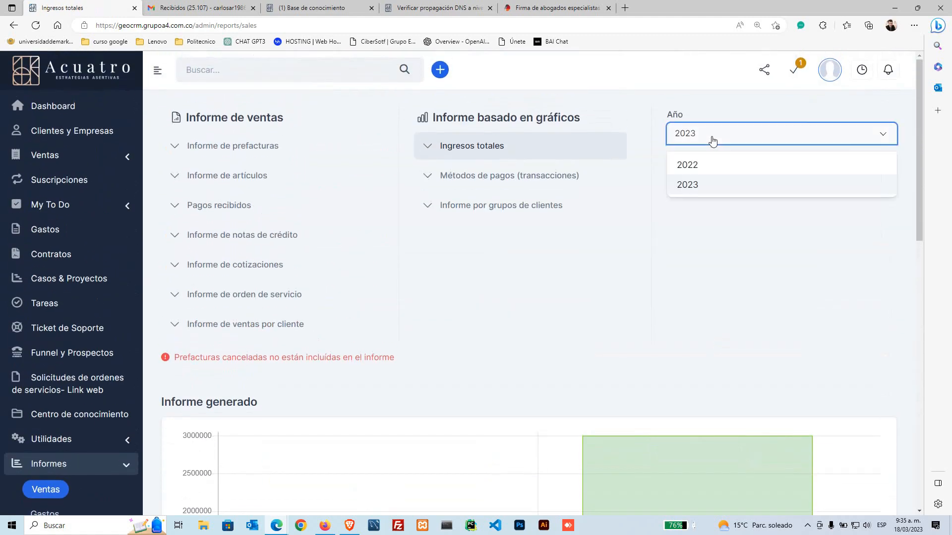
pyautogui.click(493, 303)
pyautogui.scroll(-3, 60, 407)
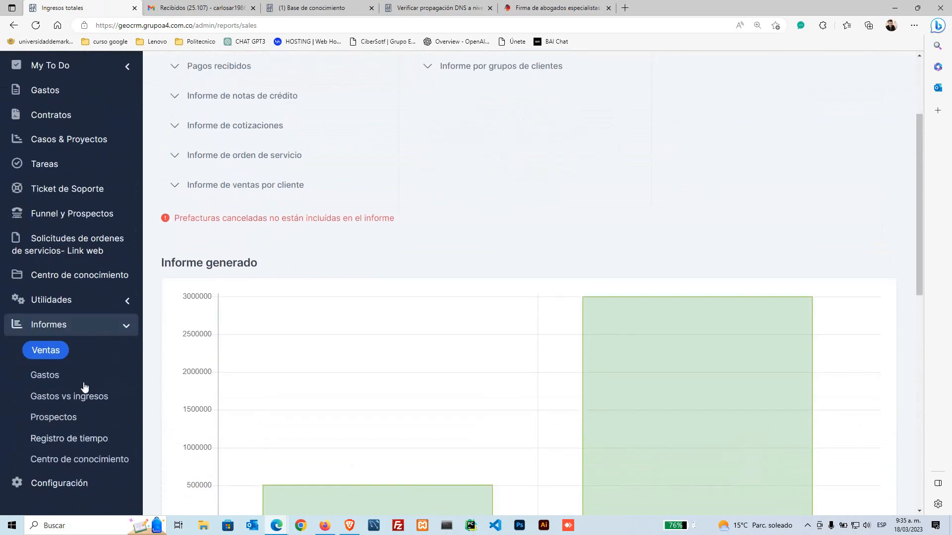
pyautogui.click(48, 375)
pyautogui.scroll(-3, 90, 434)
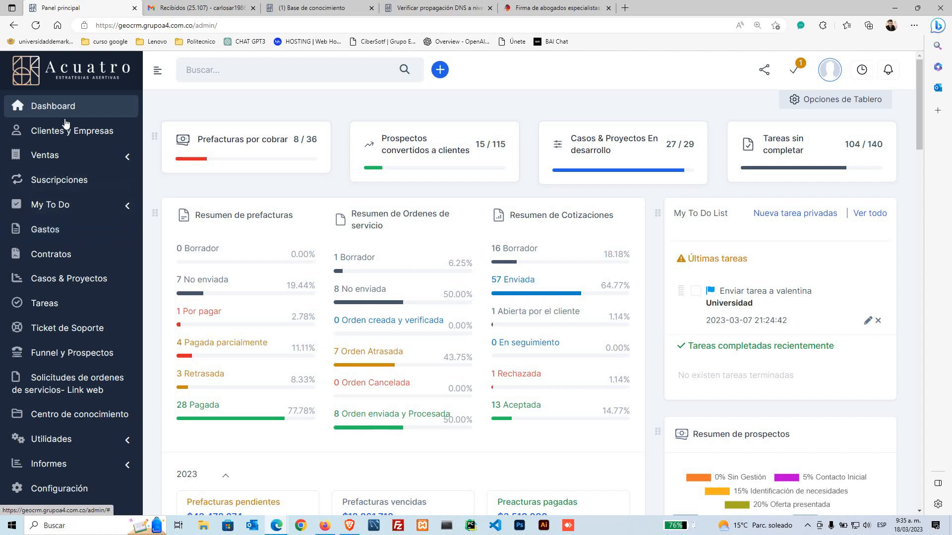
# Step: Visit Cotizaciones, Ordenes de servicio, Prefacturas (newest PREF-00038), Pagos, Notas de crédito and Productos / Servicios
pyautogui.click(80, 160)
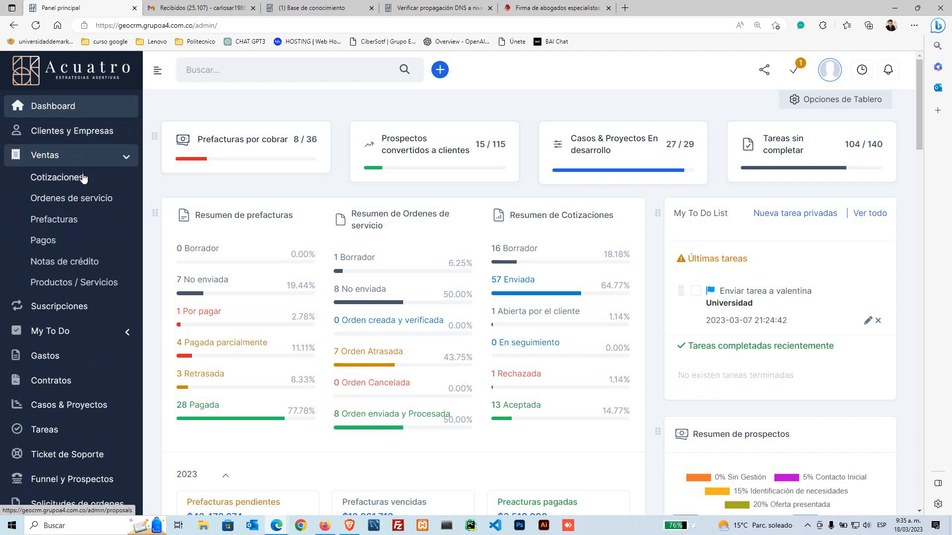
pyautogui.click(83, 177)
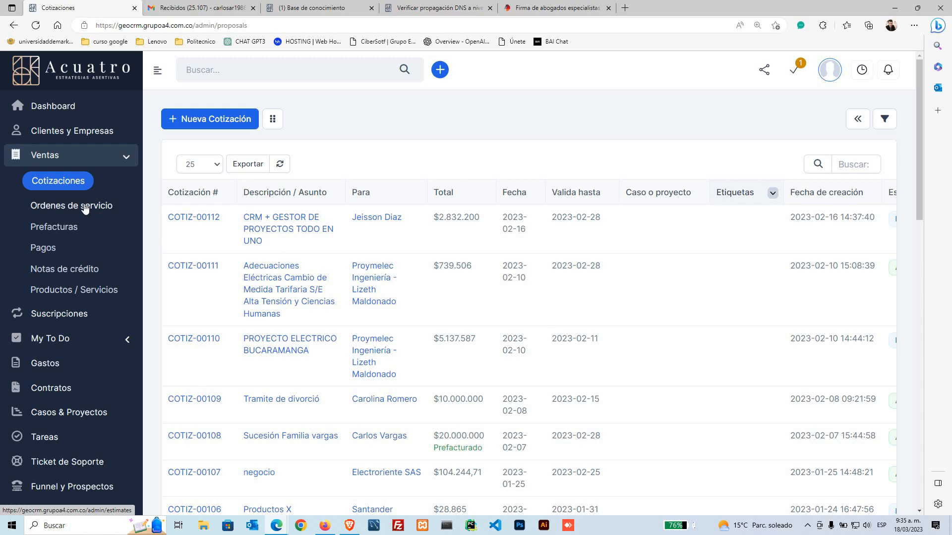
pyautogui.click(91, 209)
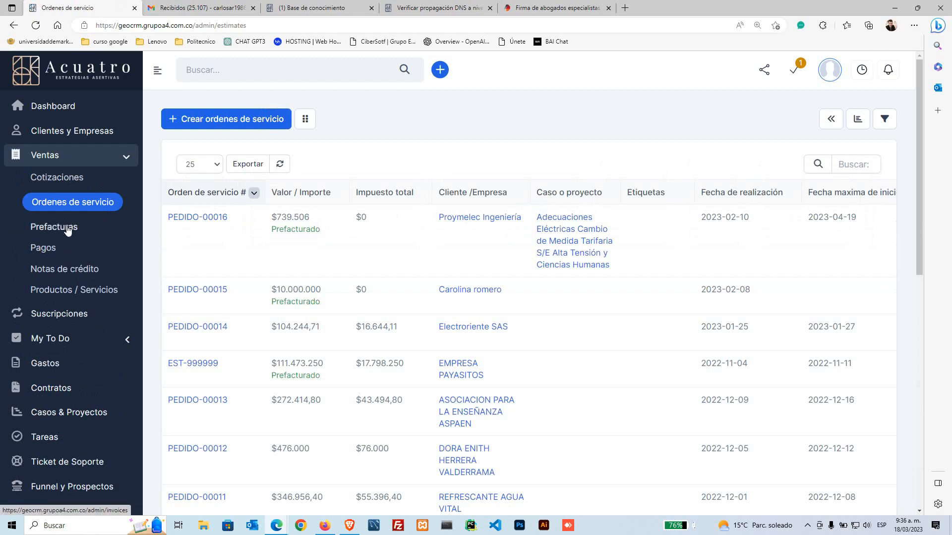
pyautogui.click(72, 227)
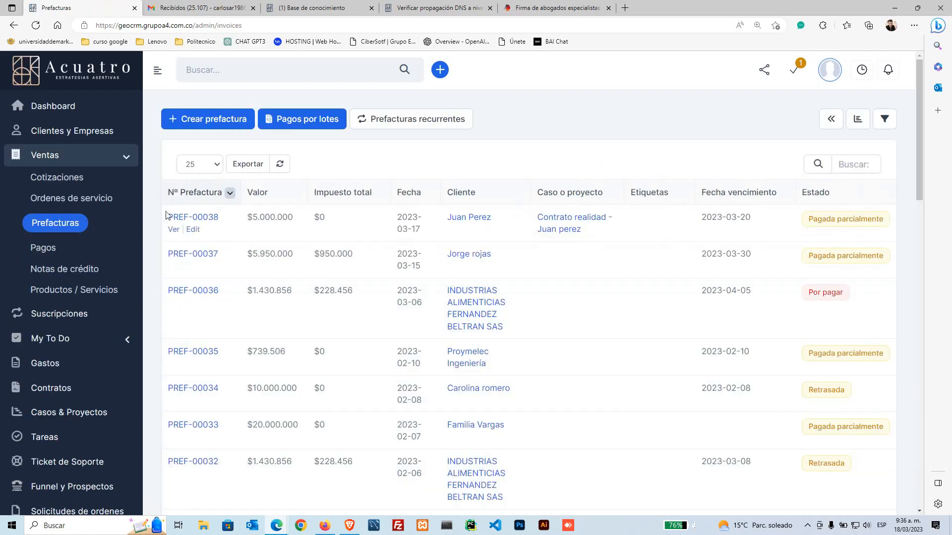
pyautogui.moveTo(167, 217)
pyautogui.mouseDown()
pyautogui.moveTo(234, 223)
pyautogui.moveTo(161, 211)
pyautogui.mouseUp()
pyautogui.click(43, 250)
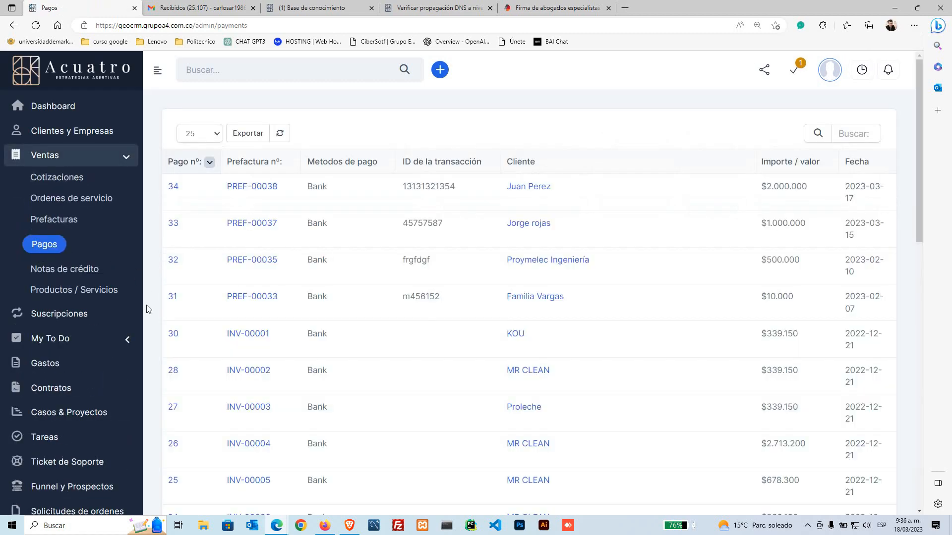
pyautogui.click(83, 274)
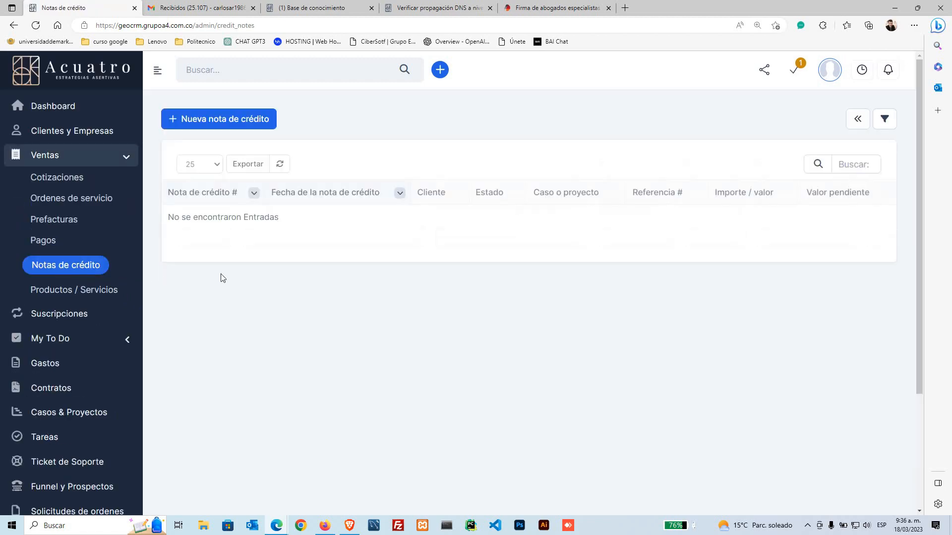
pyautogui.click(118, 290)
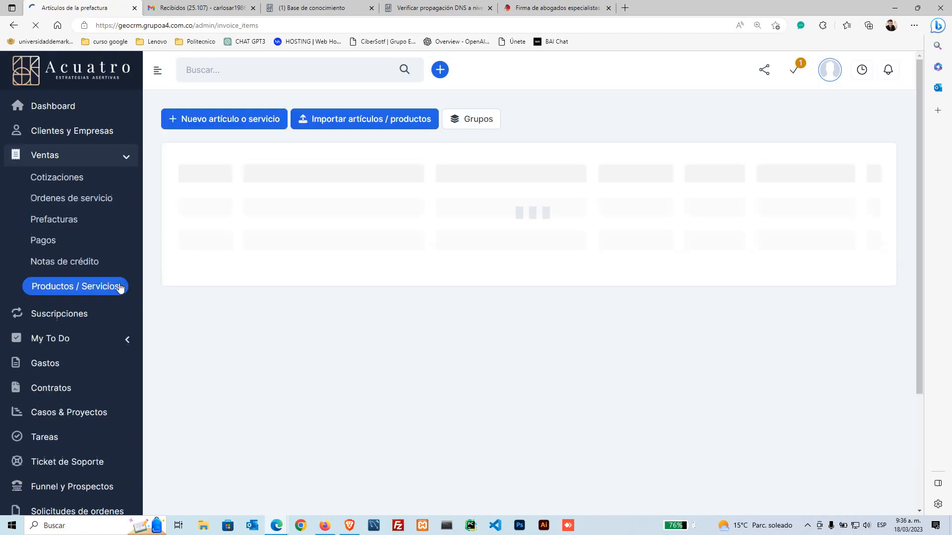
# Step: Select the labour-claim legal service's name and long description in the products catalogue
pyautogui.scroll(-5, 339, 332)
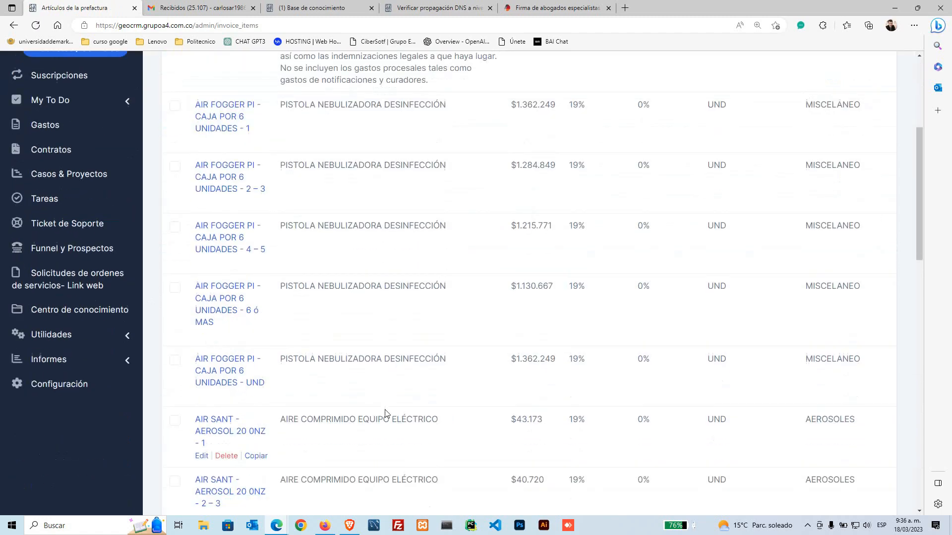
pyautogui.scroll(6, 318, 309)
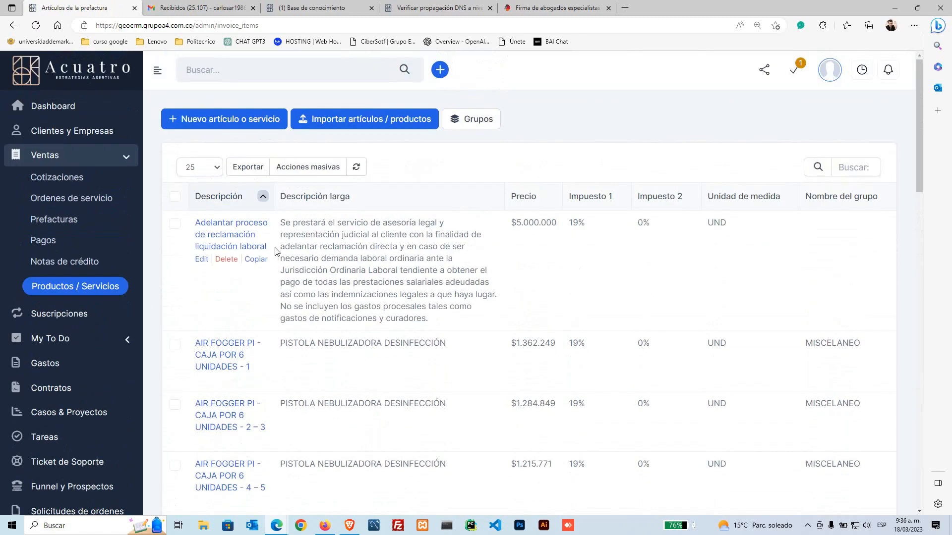
pyautogui.moveTo(196, 223); pyautogui.dragTo(268, 247)
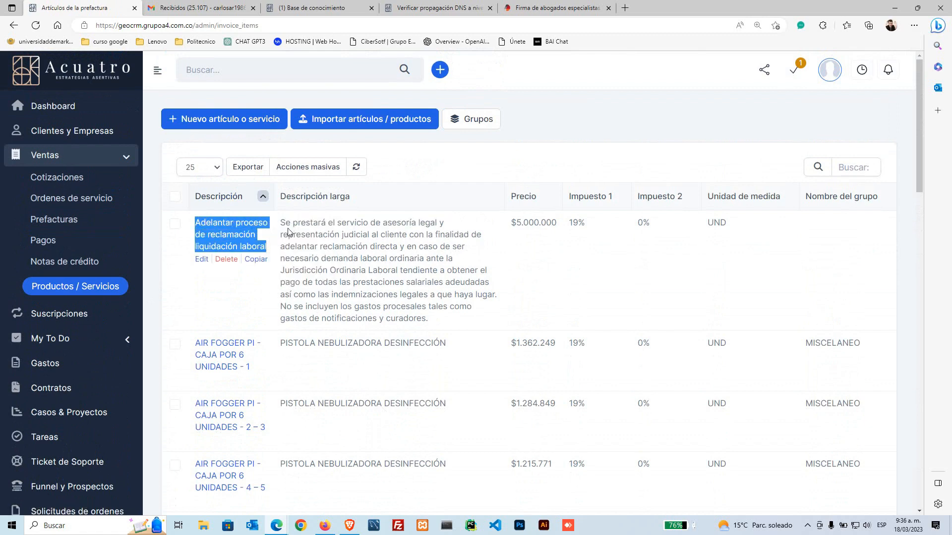
pyautogui.moveTo(284, 218); pyautogui.dragTo(505, 227)
pyautogui.click(522, 222)
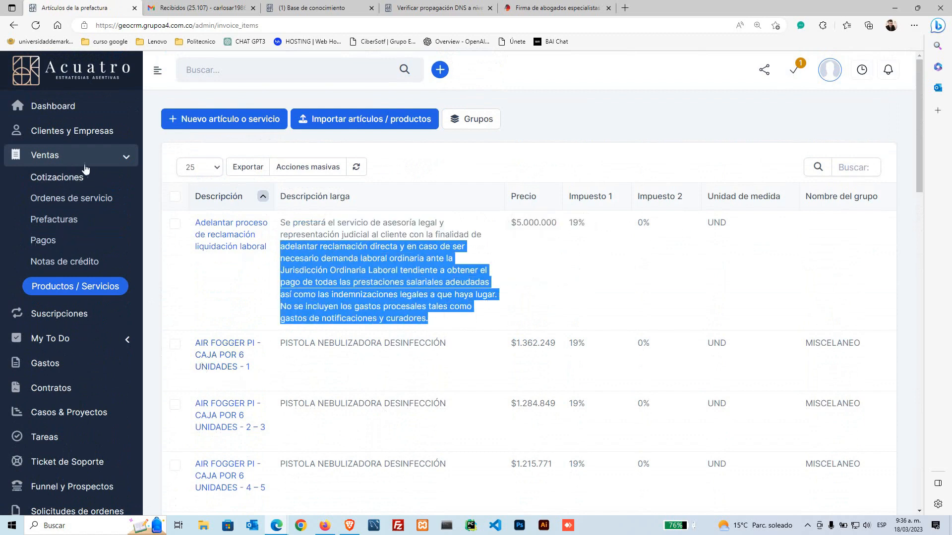
# Step: Open the Cotizaciones list from the Ventas menu
pyautogui.click(57, 159)
pyautogui.click(57, 157)
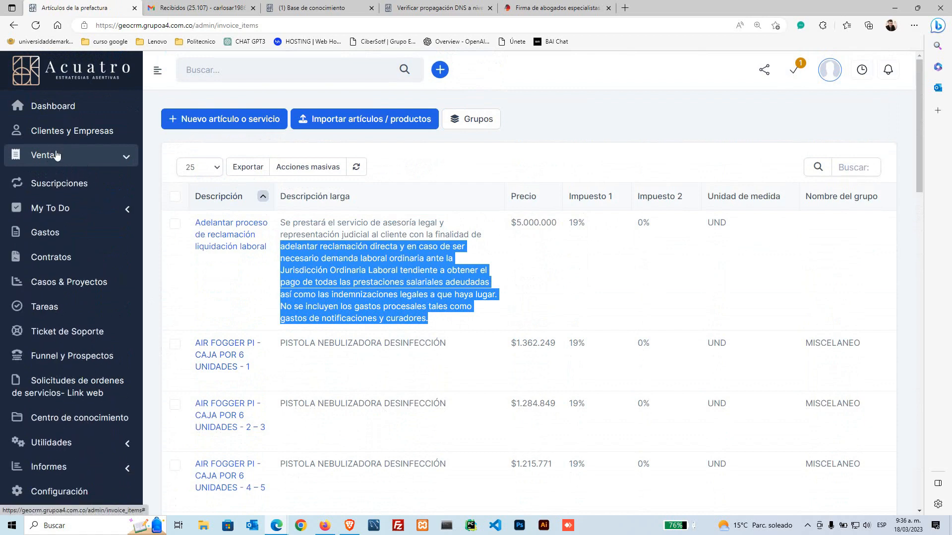
pyautogui.click(56, 180)
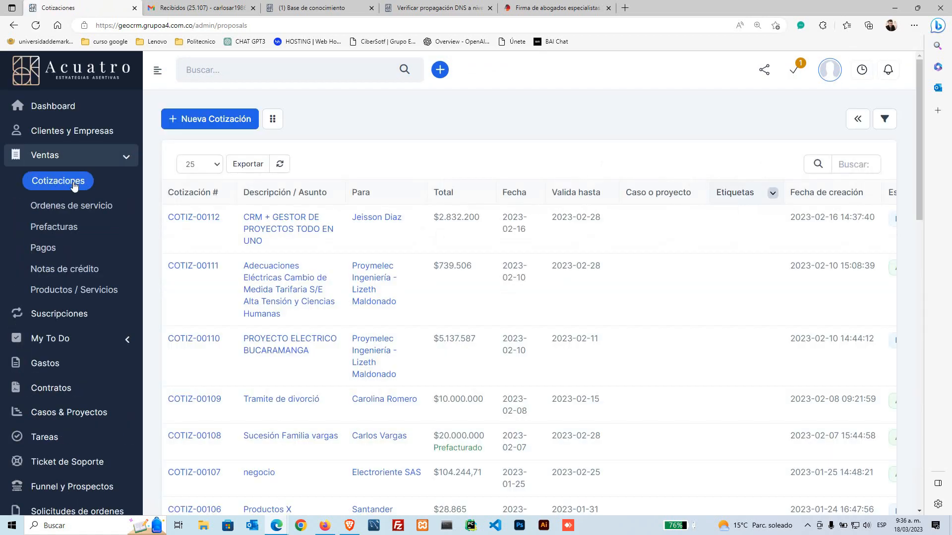
# Step: Start a new quotation described 'CASO LABORA', related to a Cliente
pyautogui.click(218, 120)
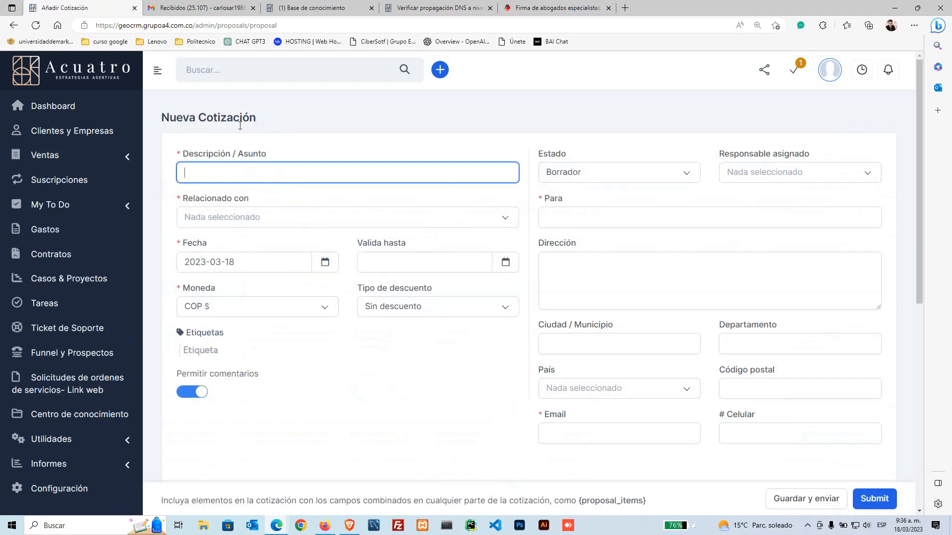
pyautogui.click(307, 169)
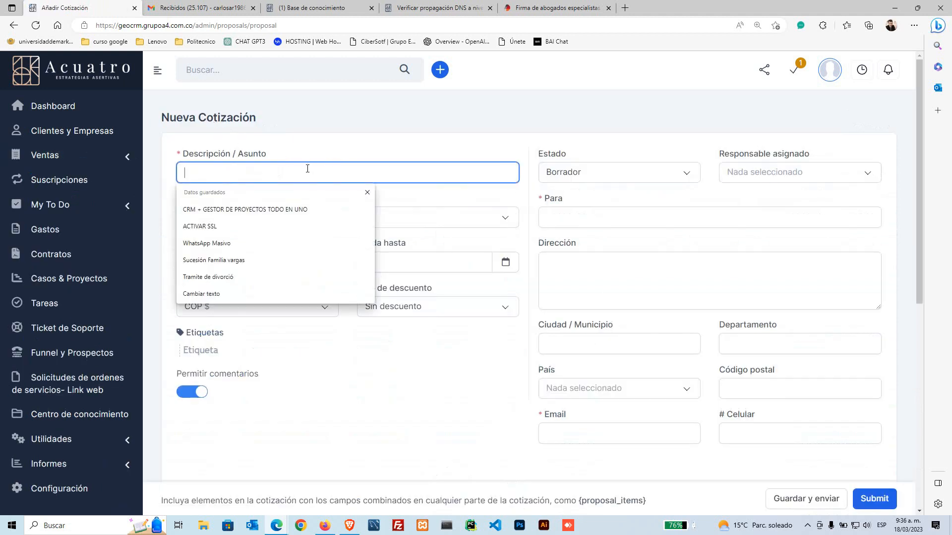
pyautogui.write('CASO ')
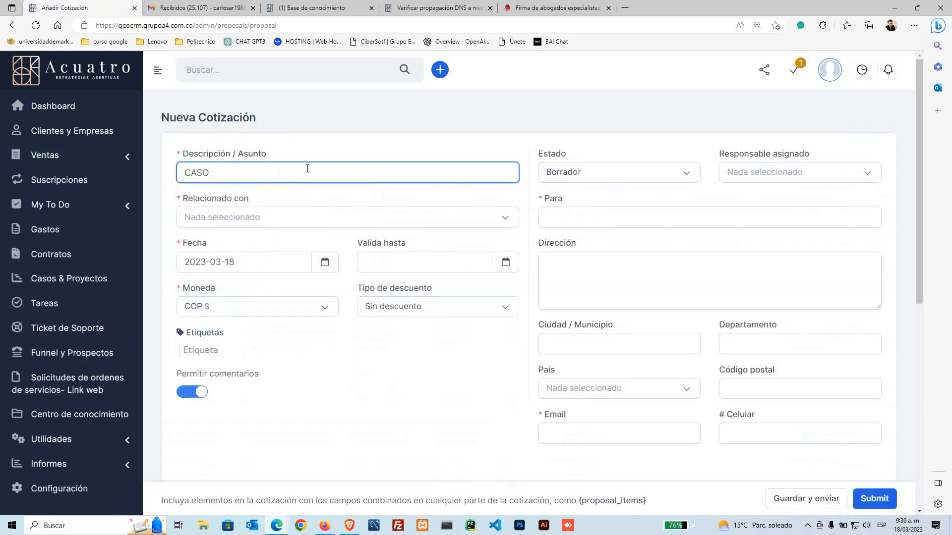
pyautogui.write('LABORA')
pyautogui.click(259, 223)
pyautogui.click(229, 285)
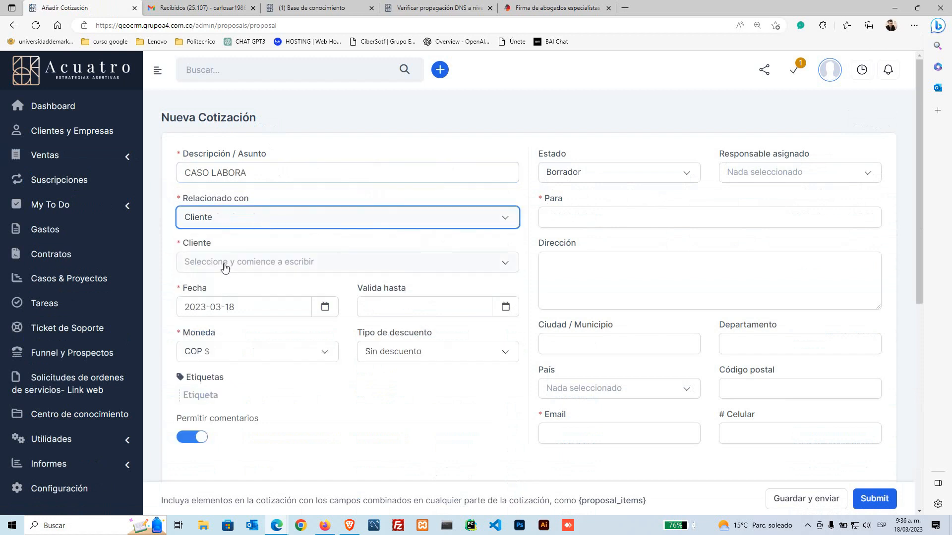
# Step: Search 'grupo' in the client picker and choose Grupo KOu
pyautogui.click(224, 266)
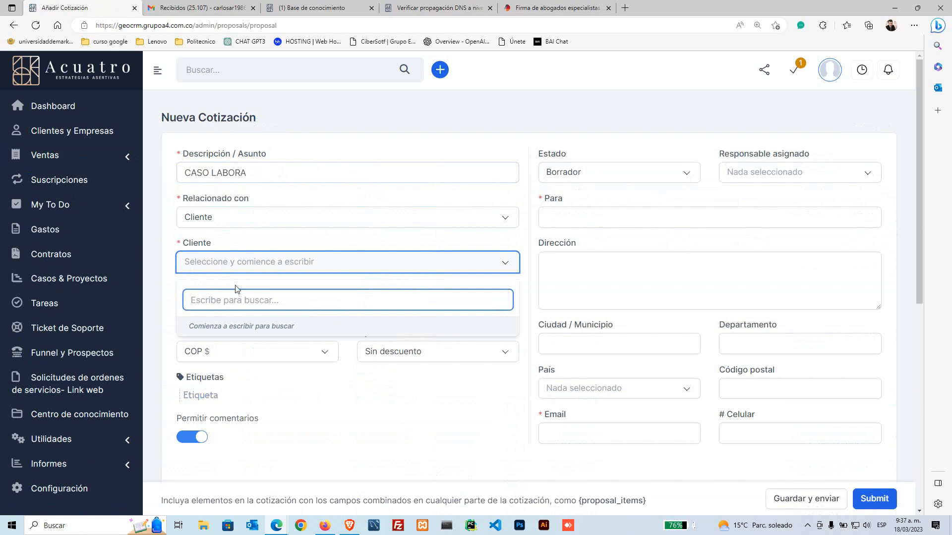
pyautogui.click(208, 8)
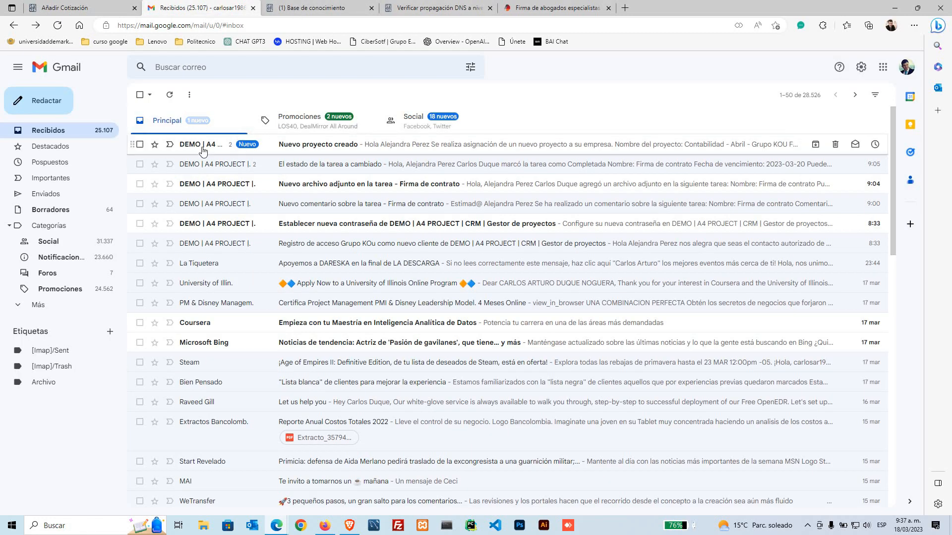
pyautogui.click(97, 9)
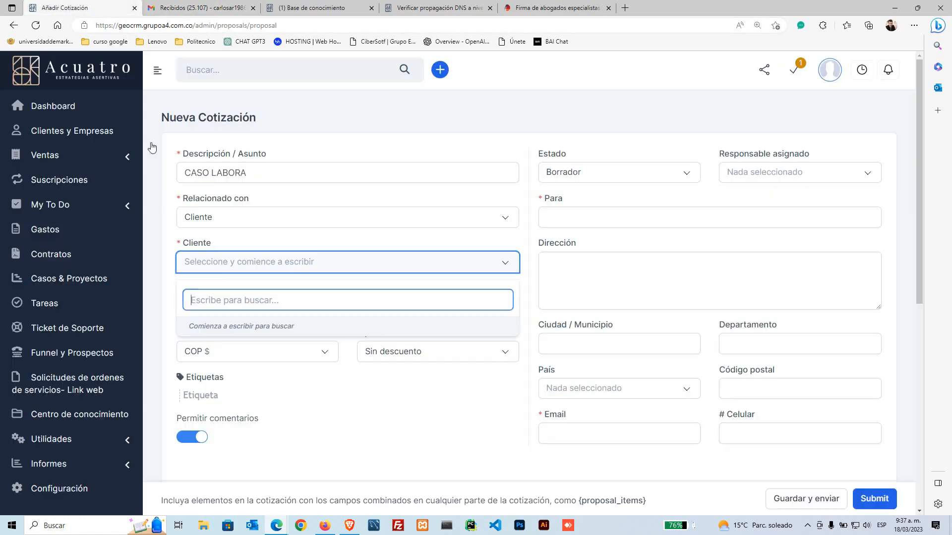
pyautogui.write('al')
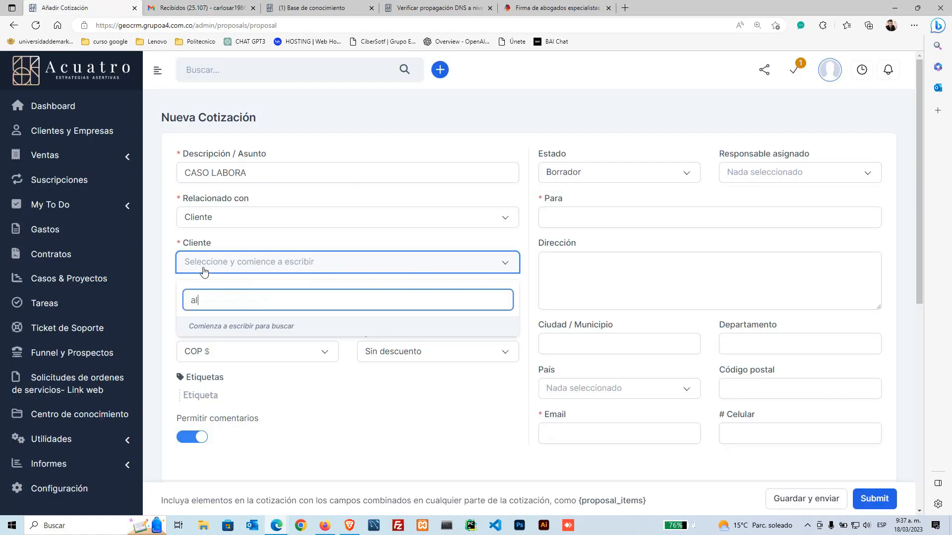
pyautogui.press('BackSpace')
pyautogui.press('BackSpace')
pyautogui.write('g')
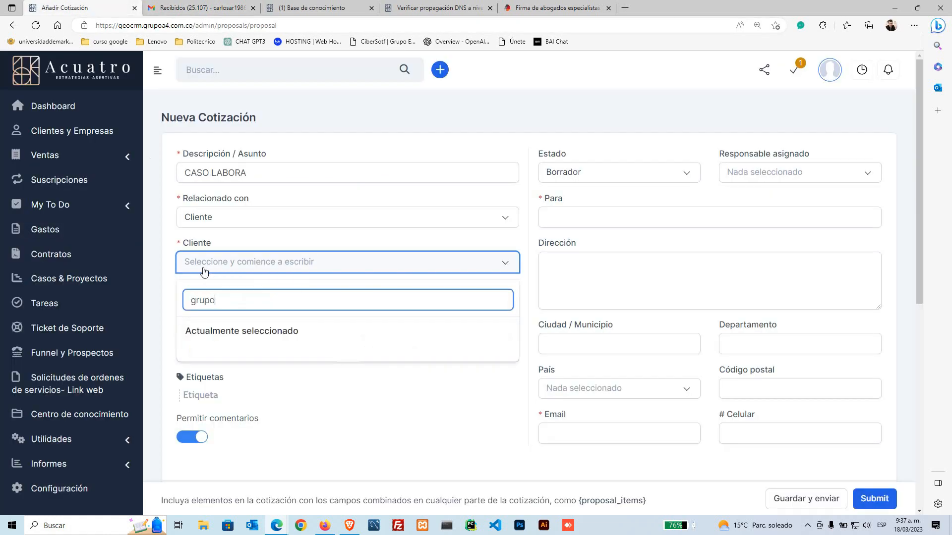
pyautogui.write('rupo')
pyautogui.click(220, 329)
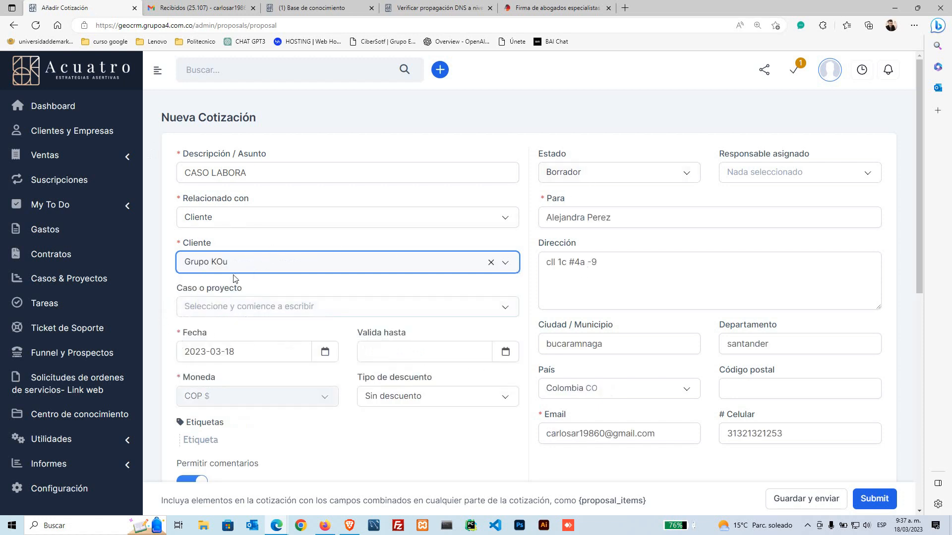
pyautogui.scroll(-1, 233, 294)
pyautogui.click(231, 237)
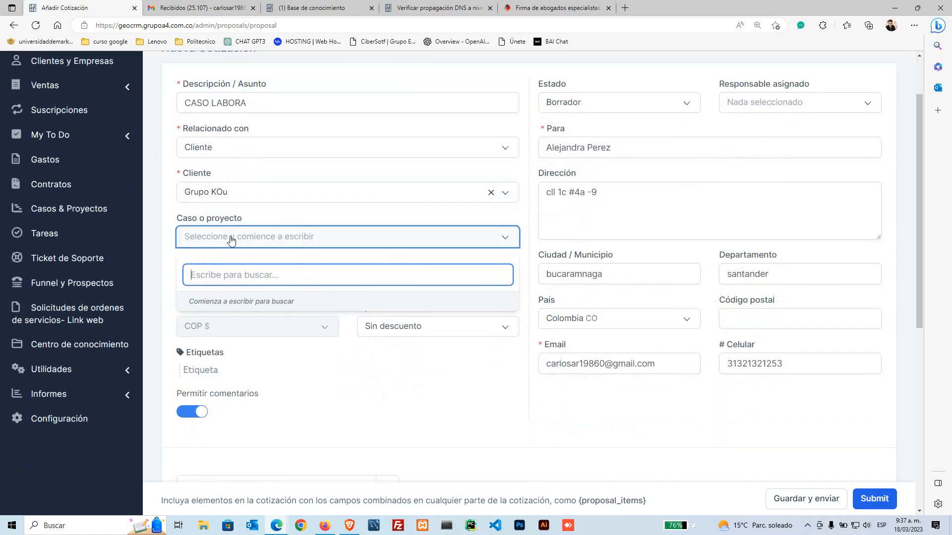
pyautogui.click(169, 225)
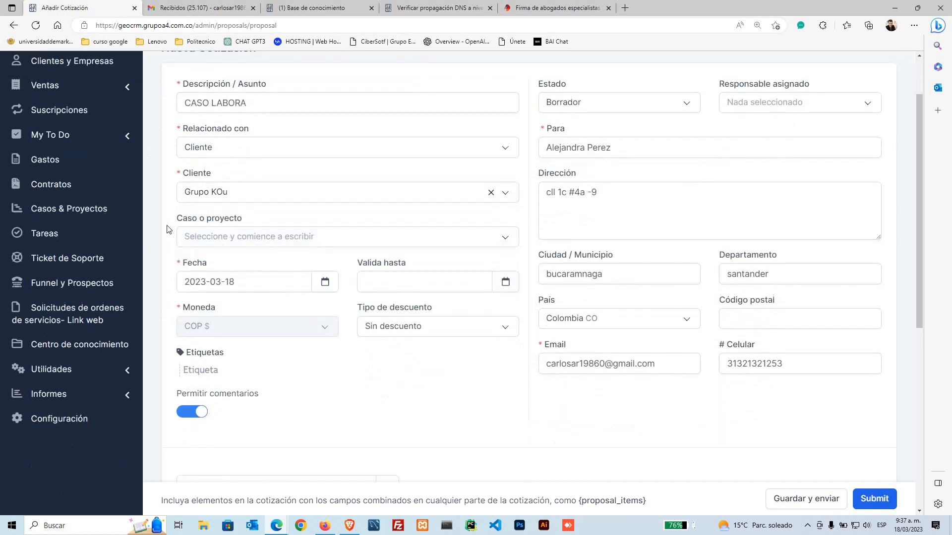
pyautogui.click(266, 243)
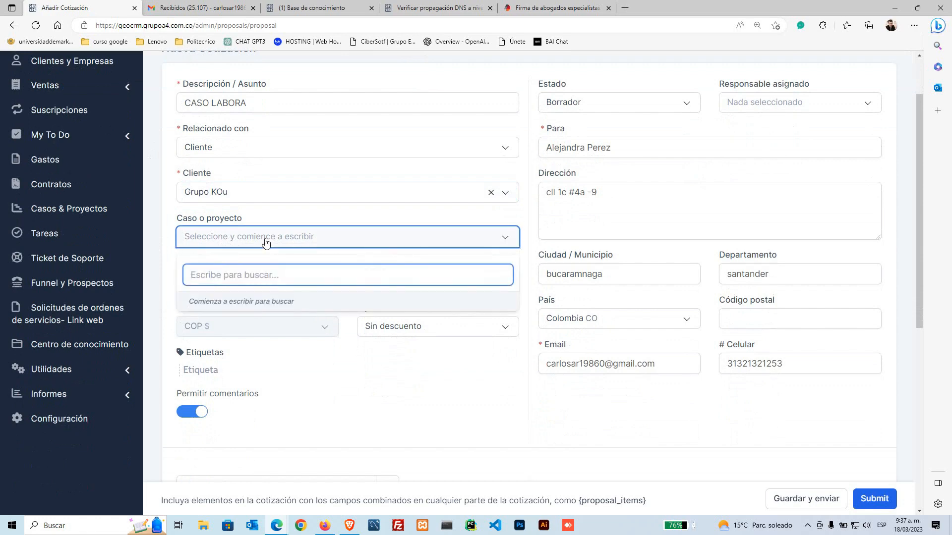
pyautogui.click(170, 220)
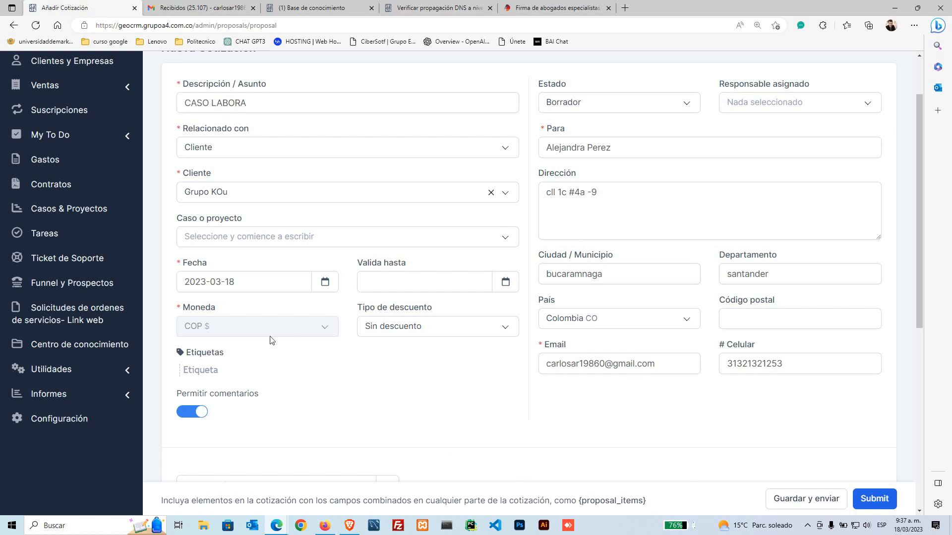
# Step: Keep the quotation date at 2023-03-18 and set Valida hasta to 2023-03-31
pyautogui.click(259, 276)
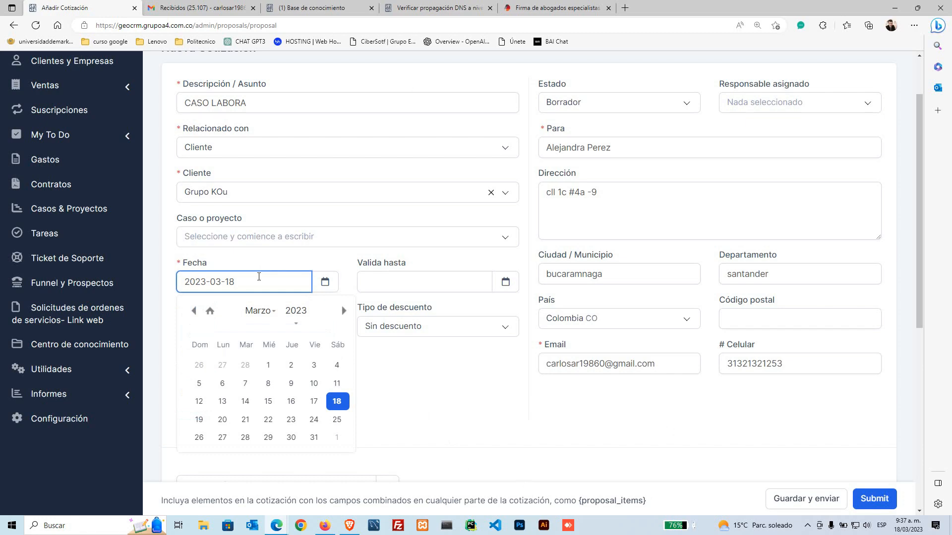
pyautogui.scroll(2, 277, 280)
pyautogui.scroll(-4, 319, 226)
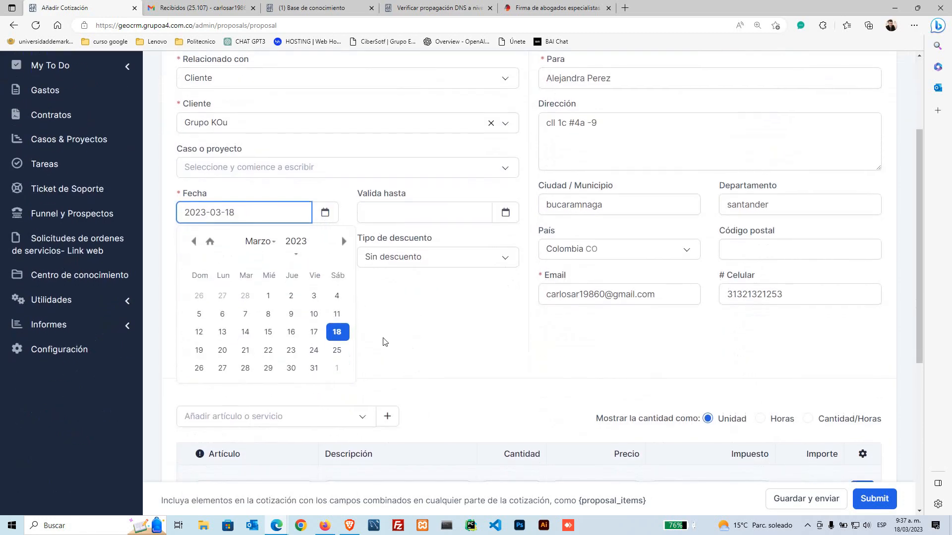
pyautogui.click(337, 339)
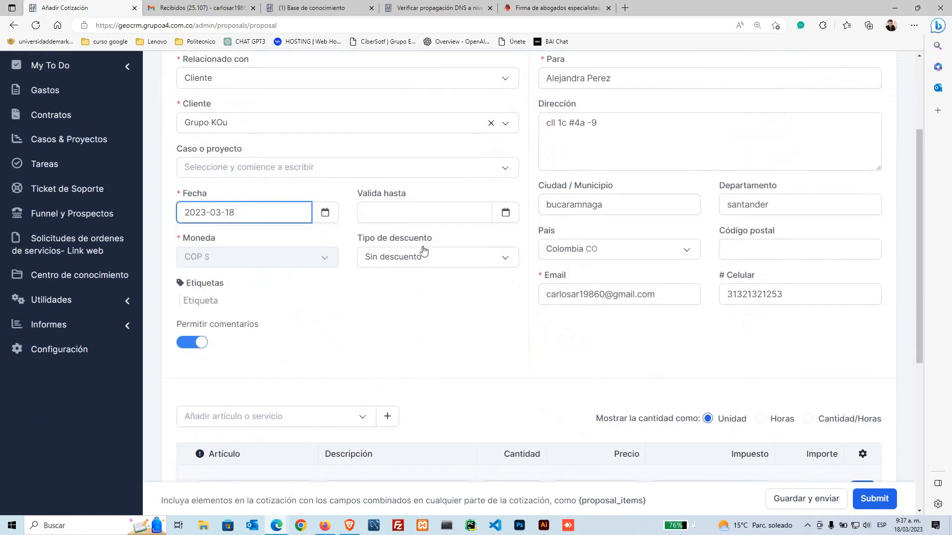
pyautogui.click(424, 212)
pyautogui.click(493, 368)
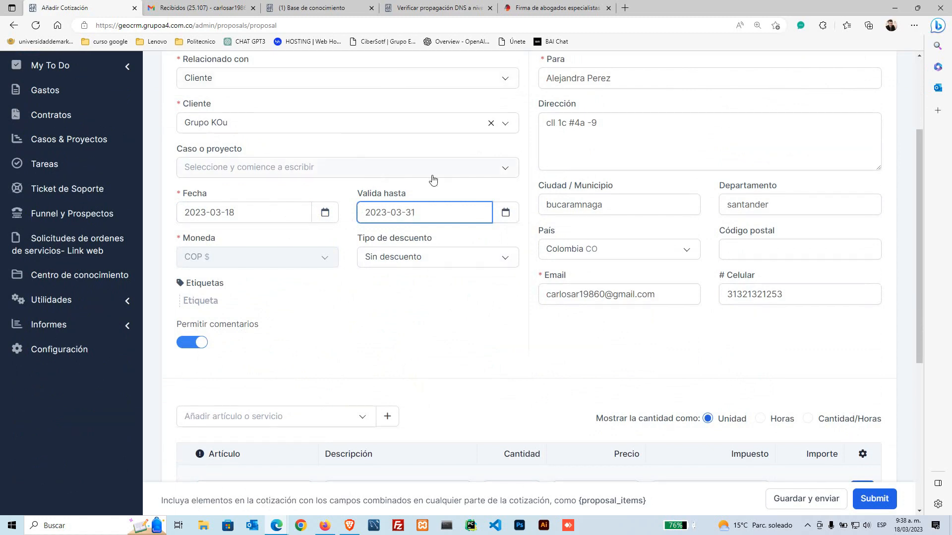
pyautogui.moveTo(359, 195); pyautogui.dragTo(407, 196)
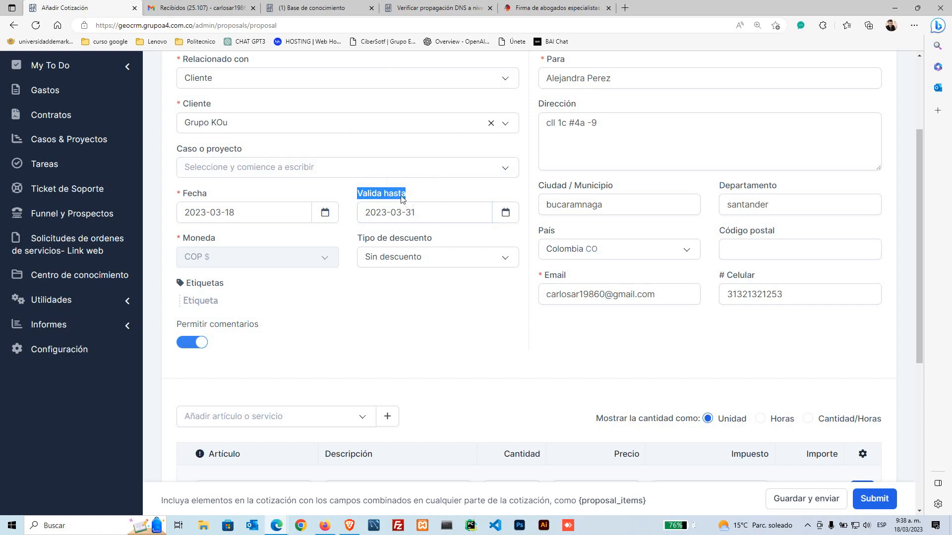
pyautogui.click(206, 198)
pyautogui.moveTo(206, 195); pyautogui.dragTo(187, 195)
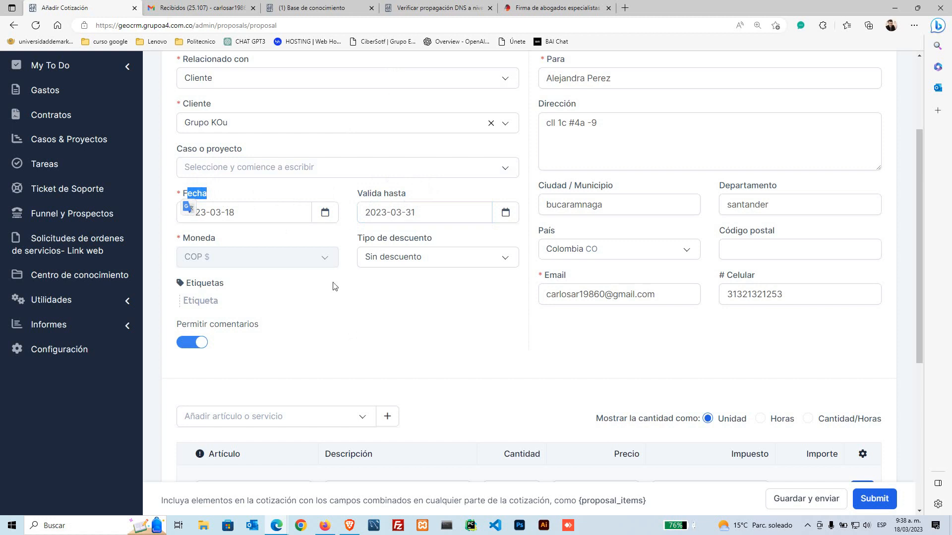
pyautogui.moveTo(178, 195); pyautogui.dragTo(208, 197)
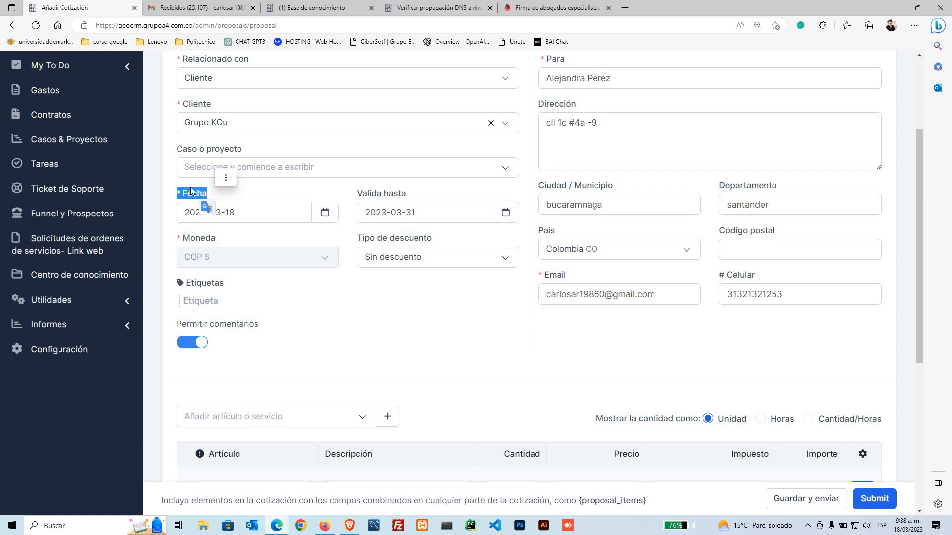
# Step: Add the 'Adelantar proceso de reclamación liquidación laboral' service line, found by searching 'ad'
pyautogui.scroll(-3, 644, 347)
pyautogui.click(273, 281)
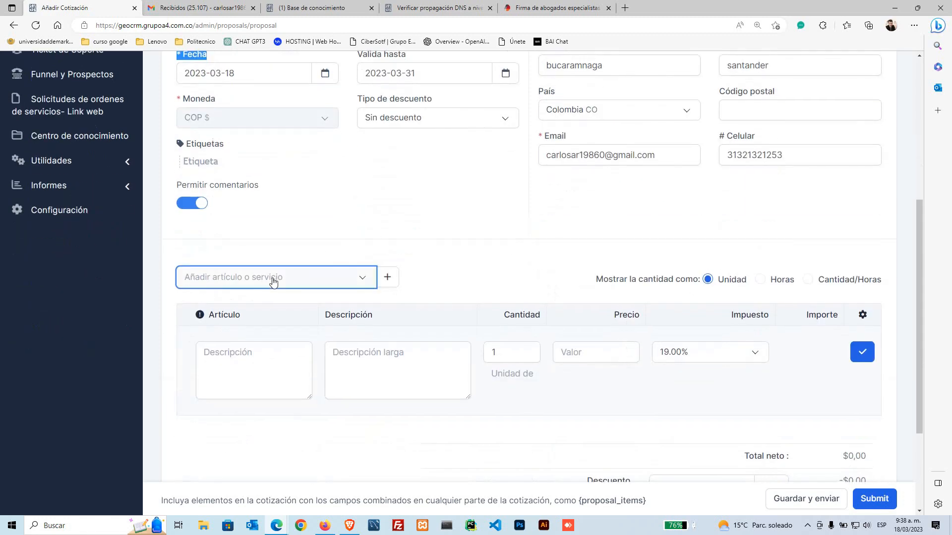
pyautogui.click(273, 281)
pyautogui.write('adel')
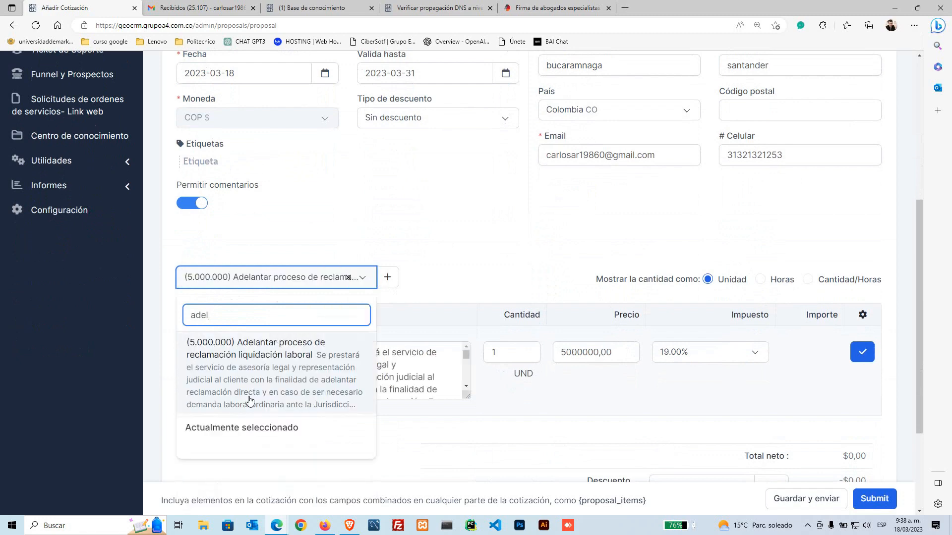
pyautogui.click(271, 381)
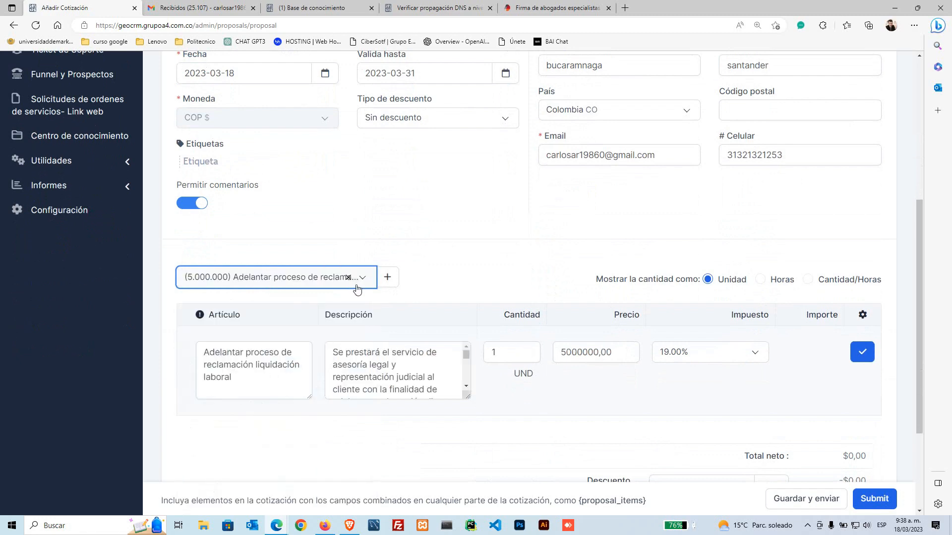
pyautogui.click(290, 287)
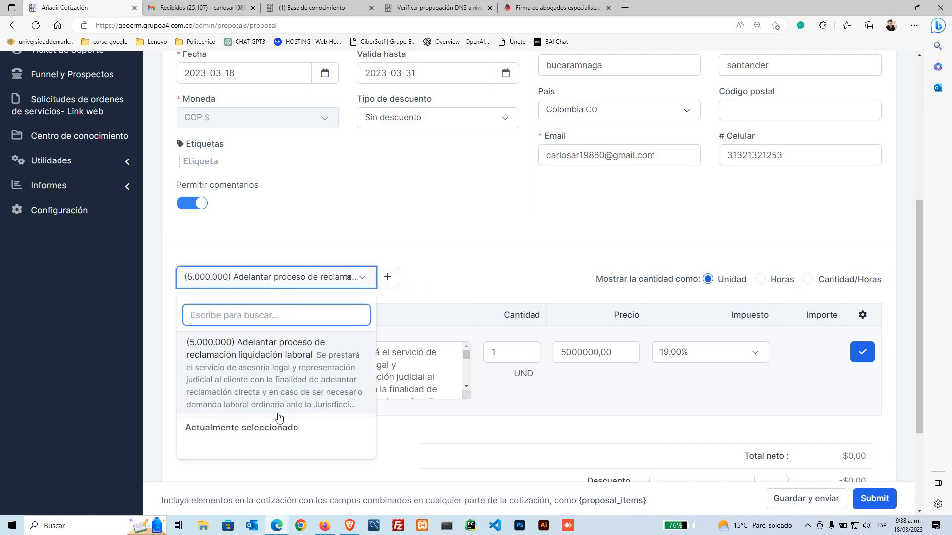
pyautogui.scroll(-3, 278, 414)
pyautogui.scroll(3, 296, 353)
pyautogui.click(502, 278)
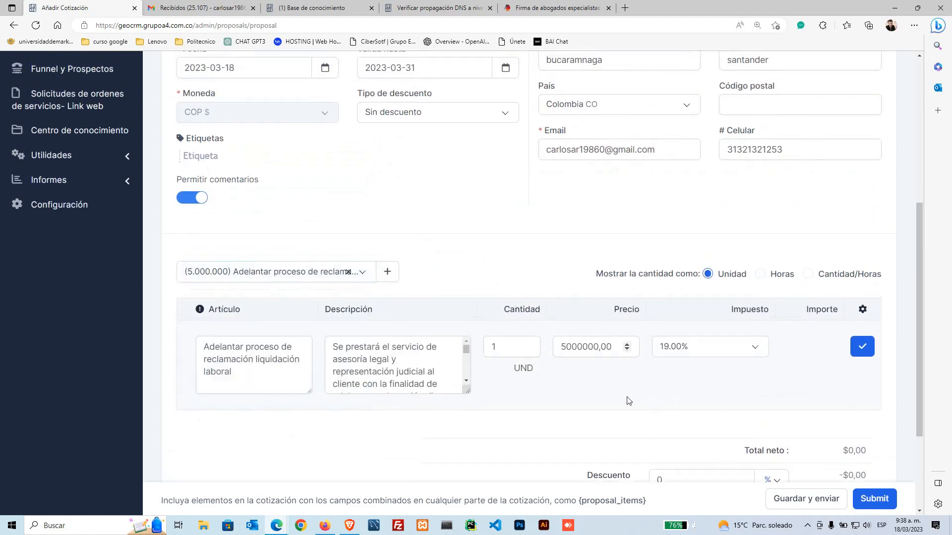
pyautogui.click(854, 349)
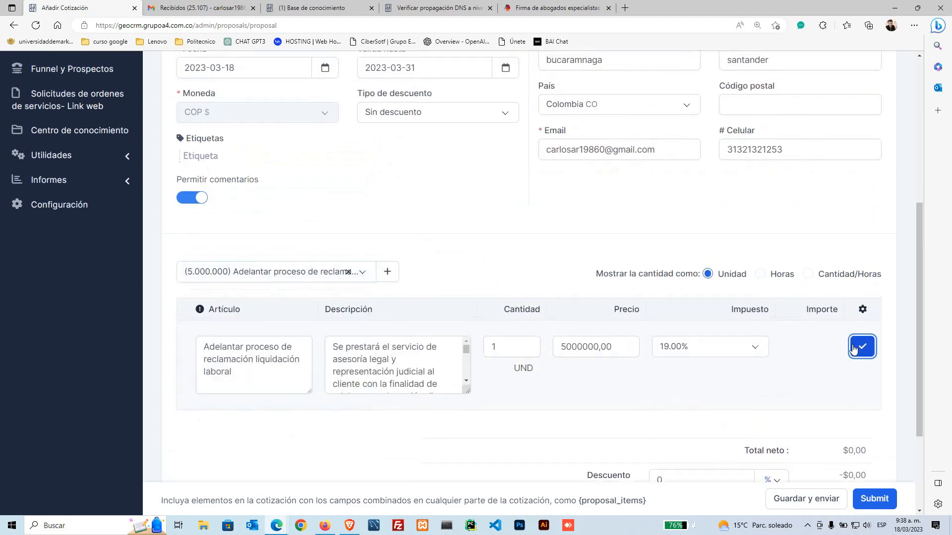
# Step: Save the quotation, creating COTIZ-00113 totalling $5.950.000,00
pyautogui.scroll(-4, 516, 228)
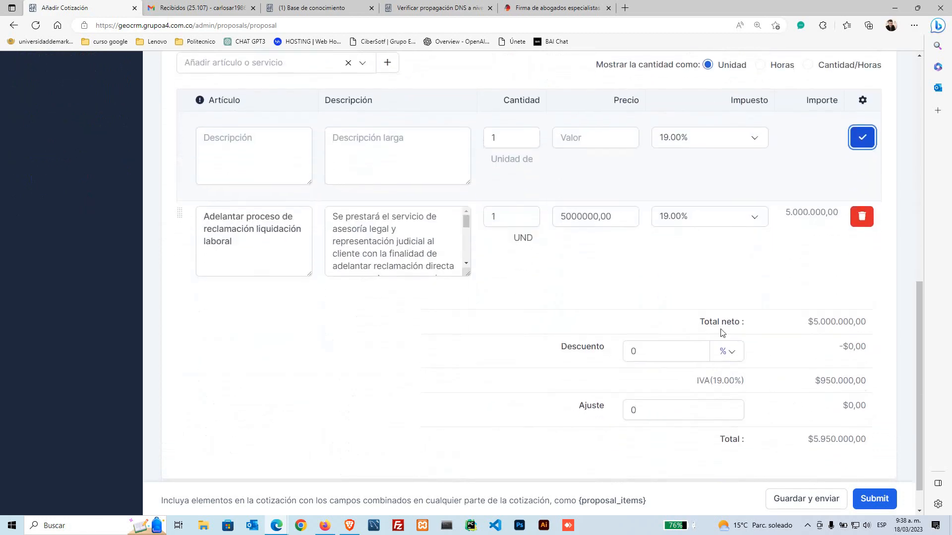
pyautogui.scroll(-1, 872, 499)
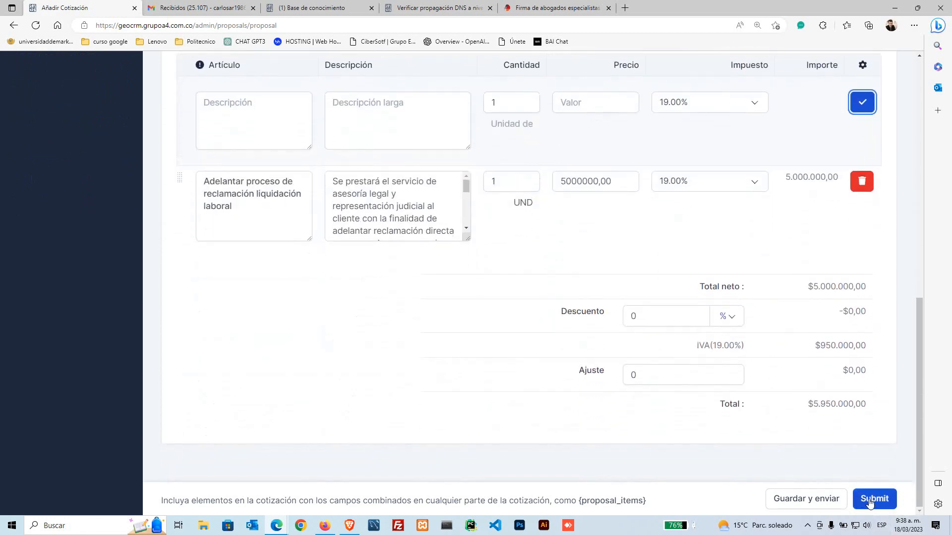
pyautogui.click(872, 499)
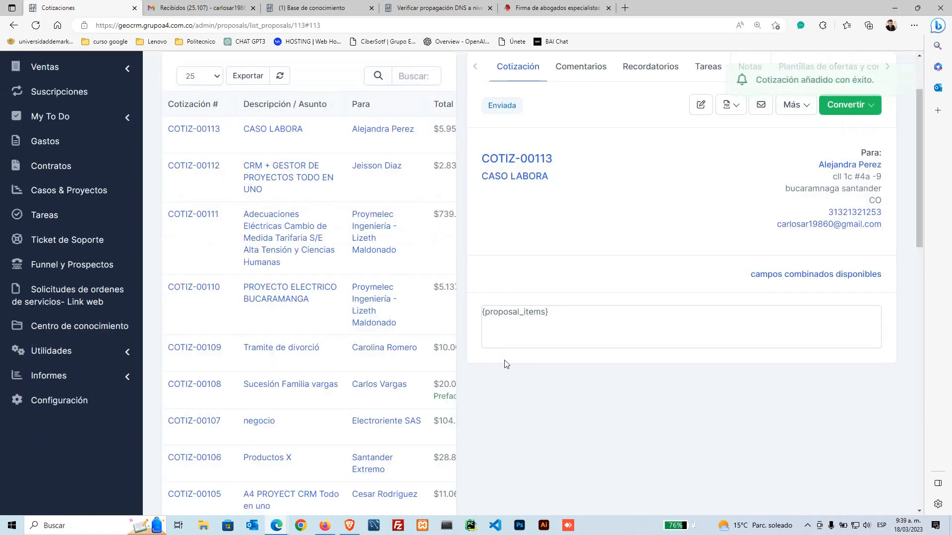
# Step: Refresh Gmail and open the 'Cotización con el número COTIZ-00113 creada' email
pyautogui.click(213, 8)
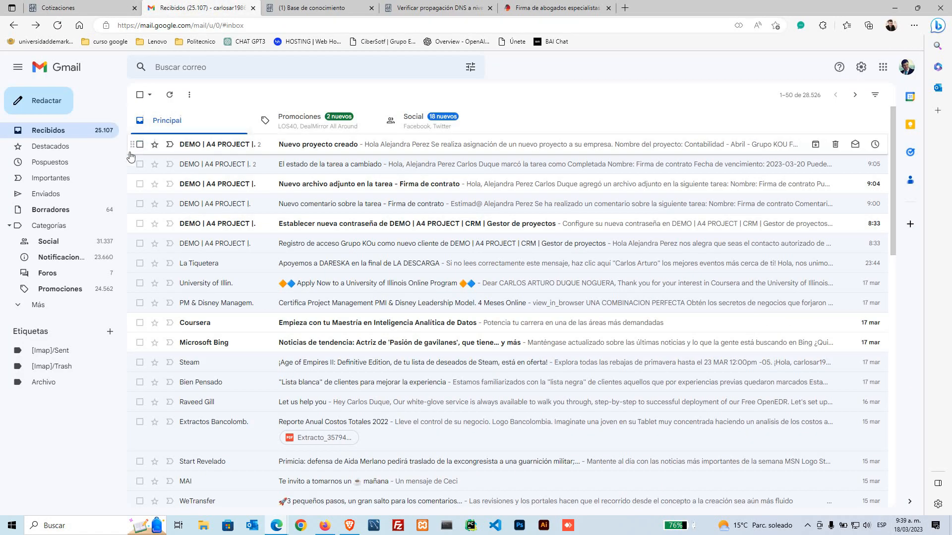
pyautogui.click(58, 25)
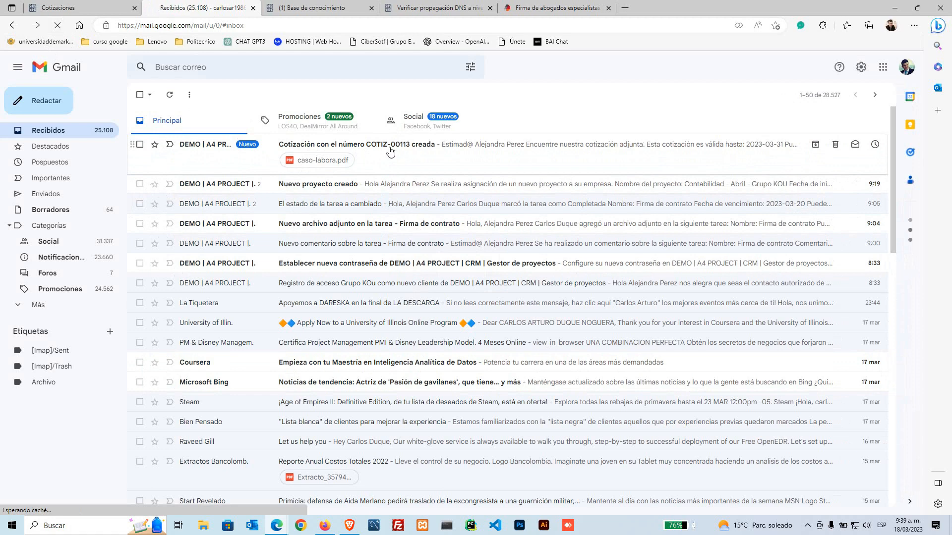
pyautogui.click(404, 157)
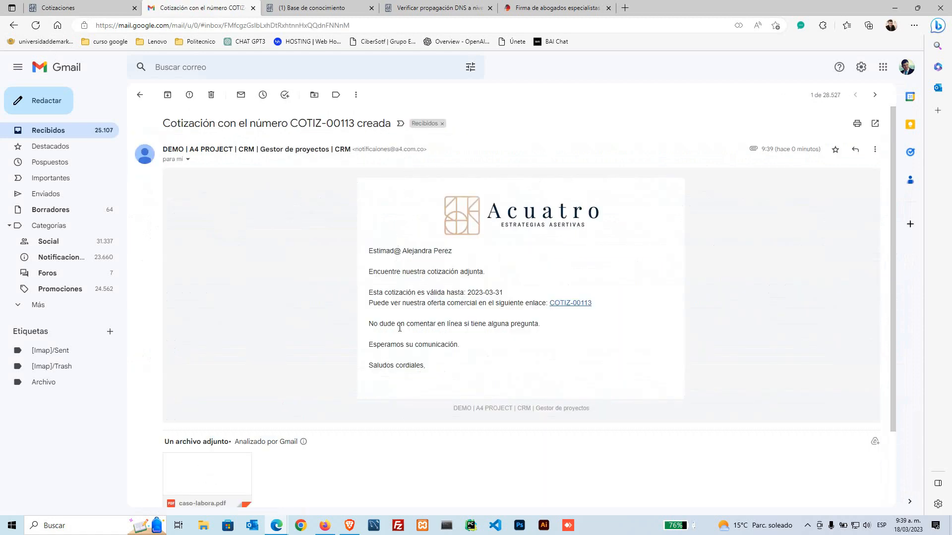
# Step: Read through the email's body and validity date, then follow the COTIZ-00113 link
pyautogui.moveTo(402, 206); pyautogui.dragTo(650, 246)
pyautogui.click(643, 259)
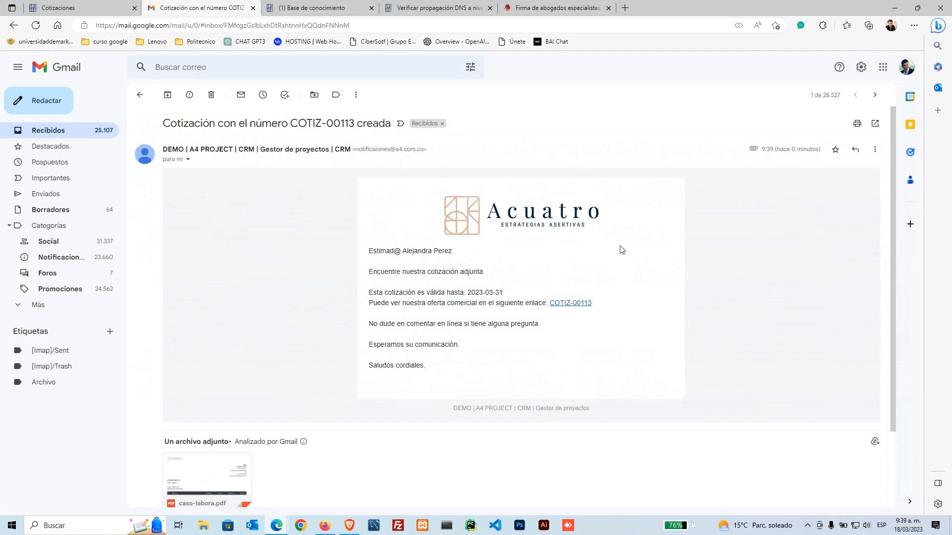
pyautogui.moveTo(517, 232); pyautogui.dragTo(405, 214)
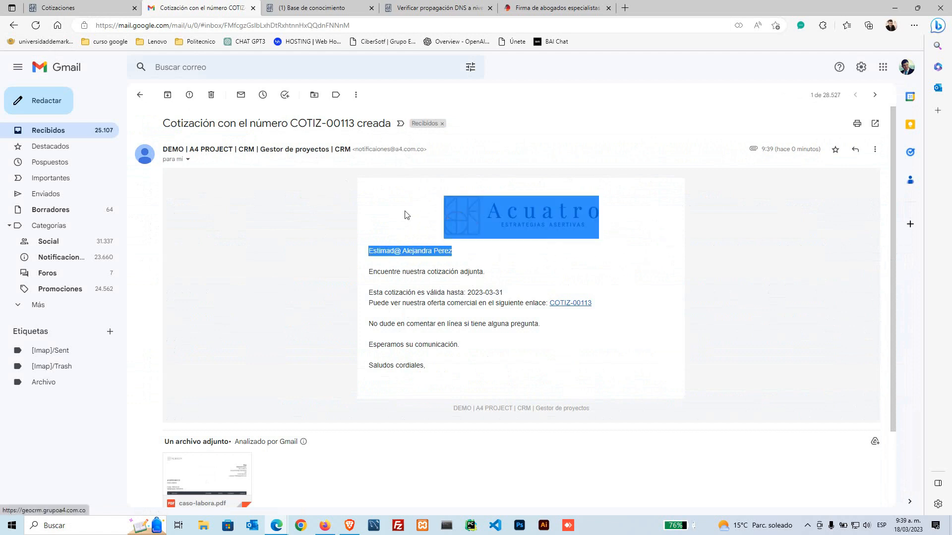
pyautogui.click(270, 291)
pyautogui.scroll(-1, 358, 292)
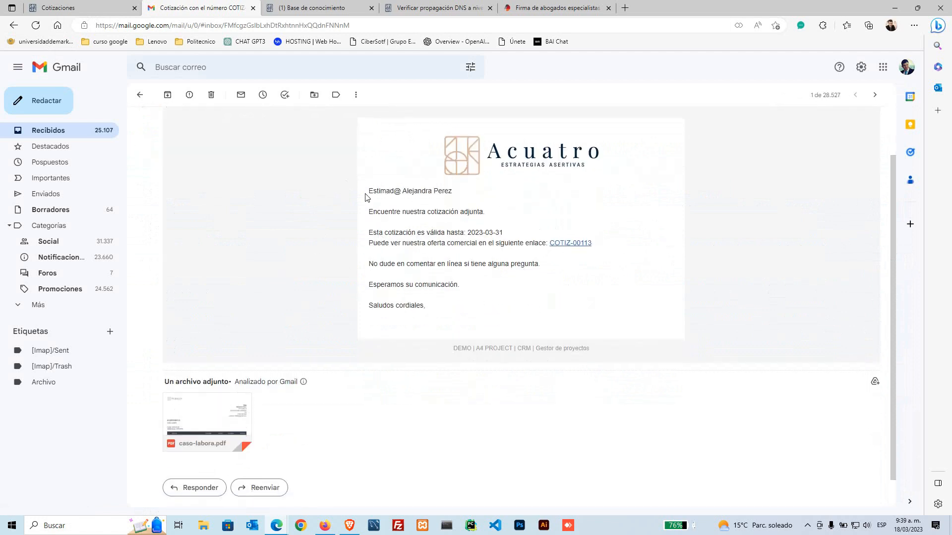
pyautogui.moveTo(365, 198); pyautogui.dragTo(460, 200)
pyautogui.click(423, 223)
pyautogui.moveTo(371, 209); pyautogui.dragTo(491, 220)
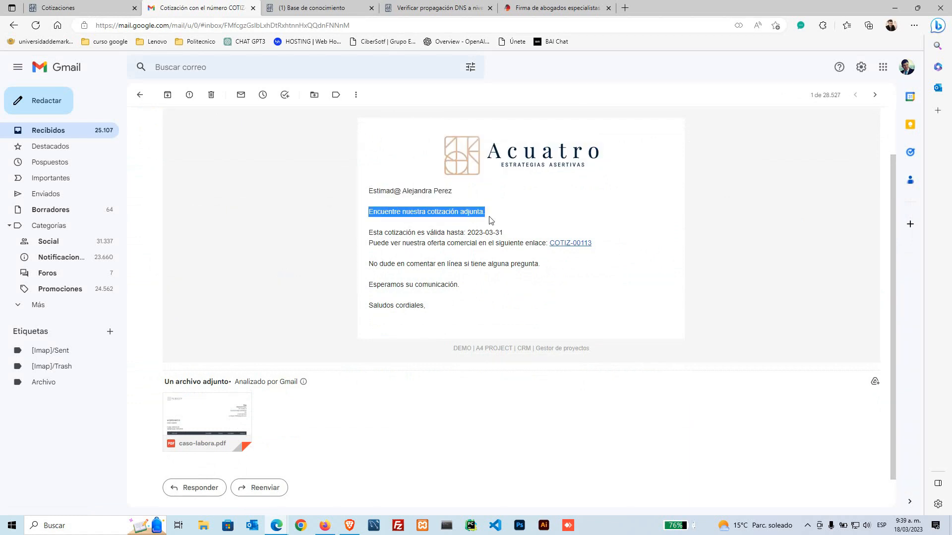
pyautogui.click(414, 243)
pyautogui.moveTo(366, 233); pyautogui.dragTo(421, 233)
pyautogui.click(468, 239)
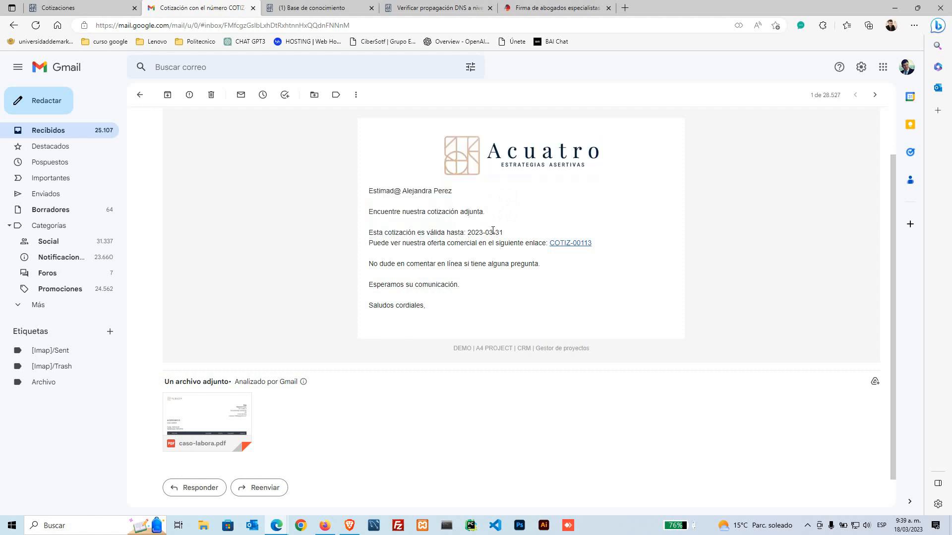
pyautogui.moveTo(493, 231); pyautogui.dragTo(506, 235)
pyautogui.click(464, 254)
pyautogui.click(570, 245)
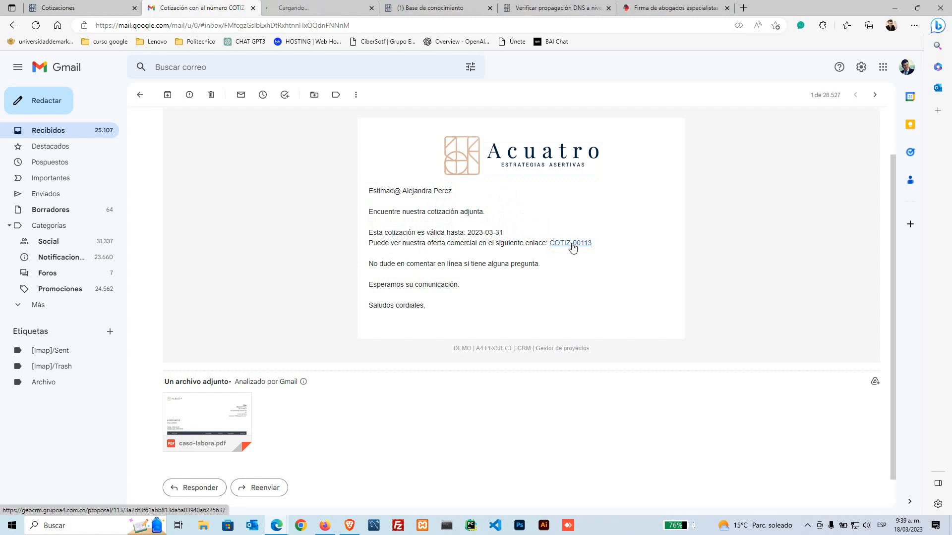
# Step: Open Comentarios on the public COTIZ-00113 page and type a draft comment about 5 products
pyautogui.click(299, 6)
pyautogui.scroll(-1, 444, 356)
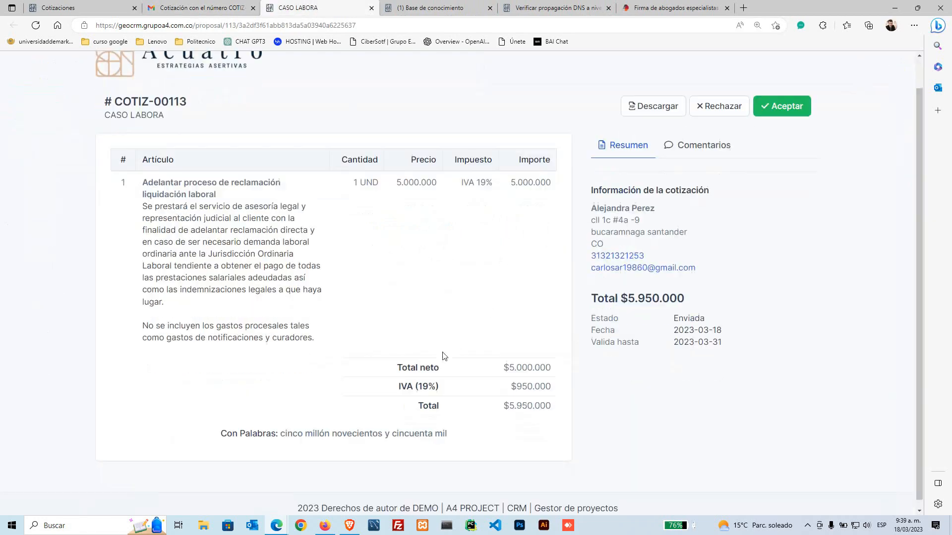
pyautogui.scroll(1, 439, 347)
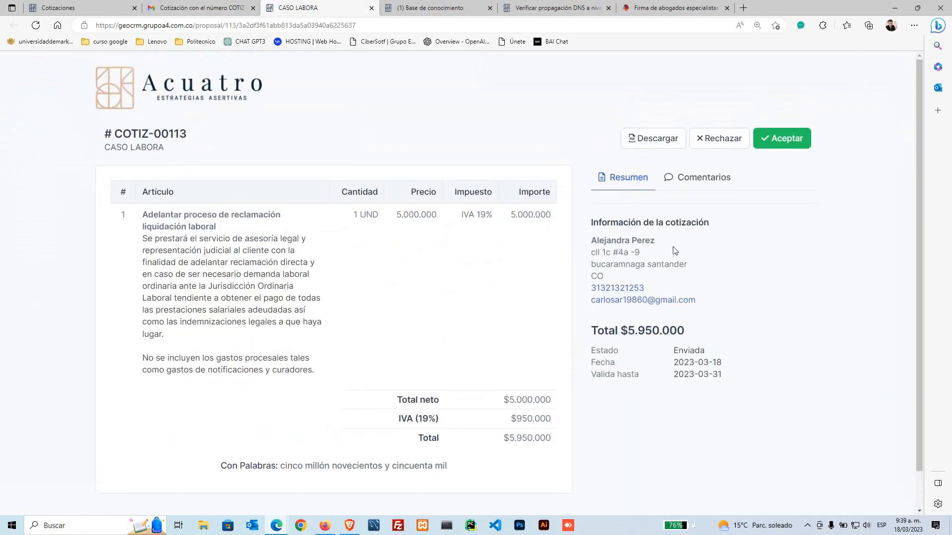
pyautogui.click(700, 185)
pyautogui.click(654, 224)
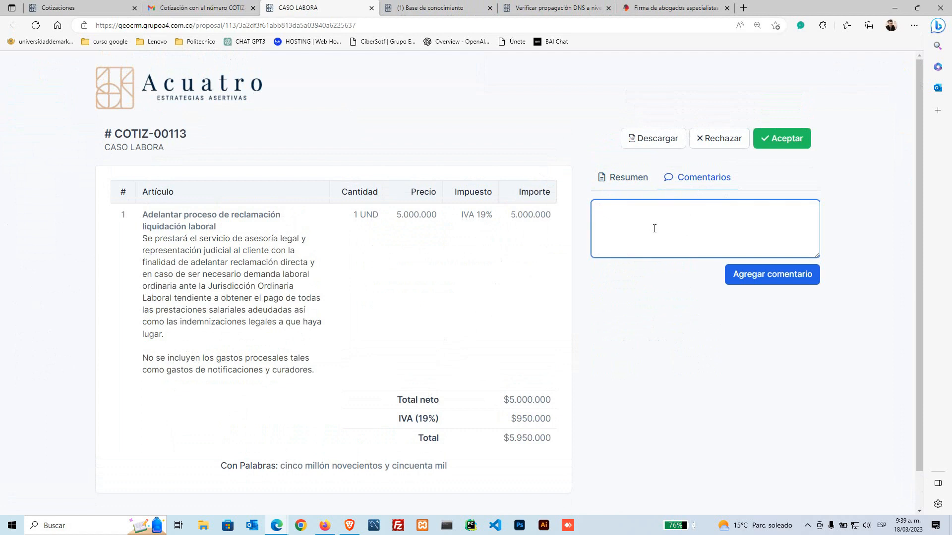
pyautogui.write('Agrgue 5  podictos mas')
# Step: Fix the spelling to 'Agregué 5 productos mas' and post the comment
pyautogui.rightClick(662, 216)
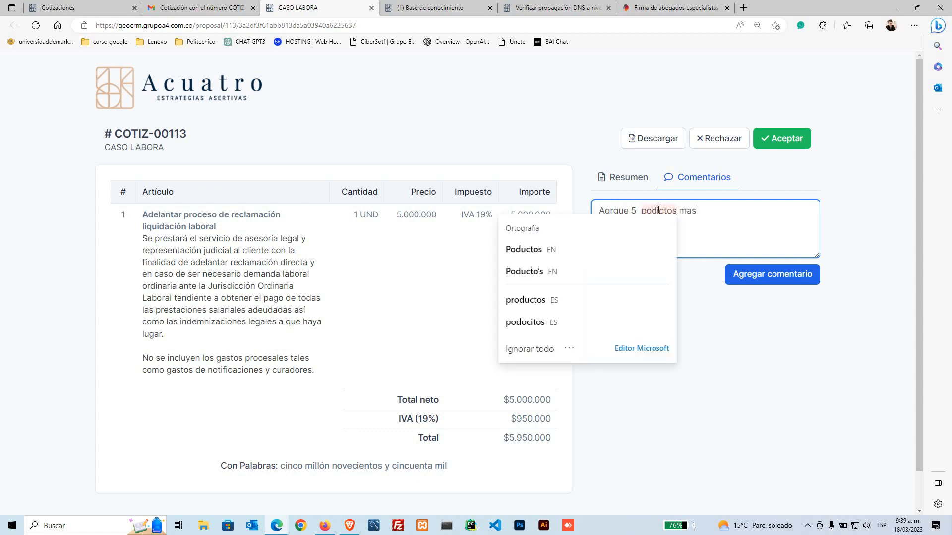
pyautogui.click(585, 301)
pyautogui.rightClick(616, 216)
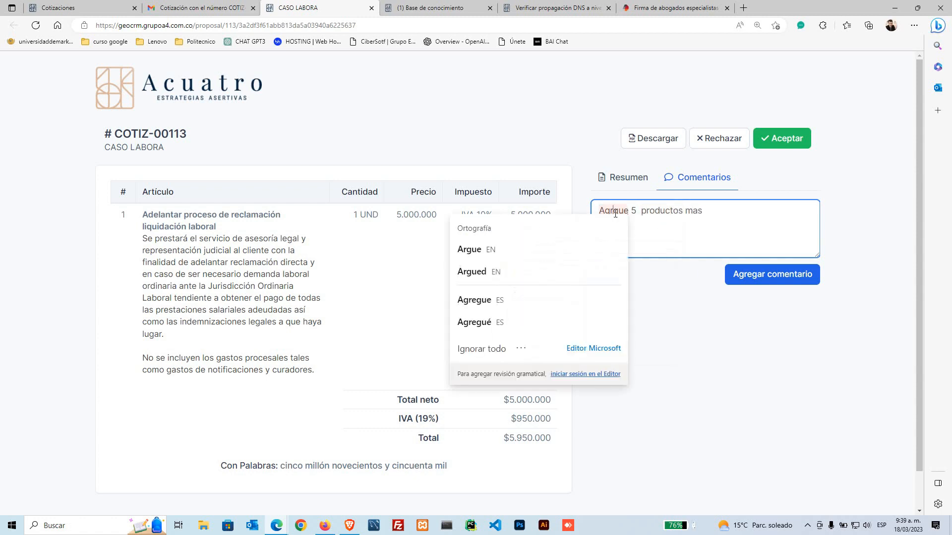
pyautogui.click(550, 318)
pyautogui.click(760, 286)
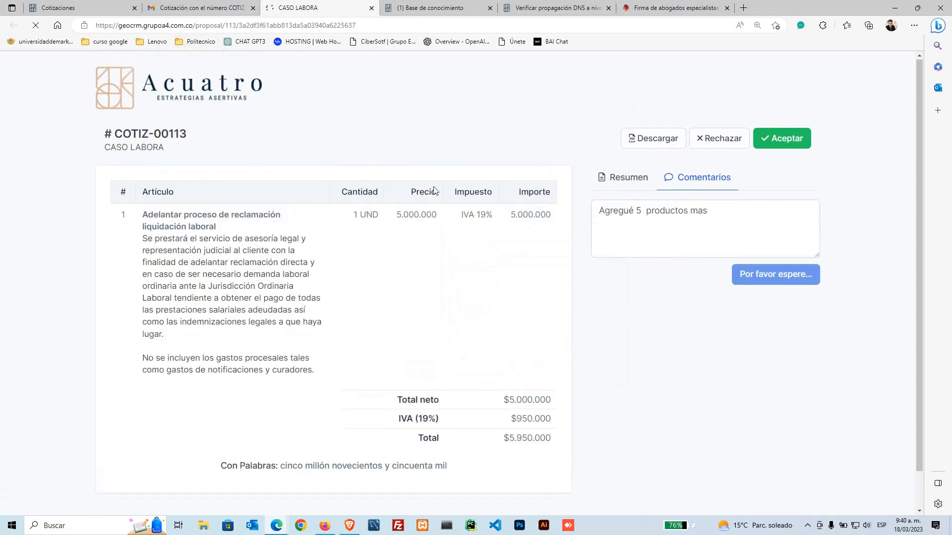
pyautogui.click(198, 7)
# Step: Scroll through the caso-labora.pdf preview, then go to the CRM list showing COTIZ-00113 as Enviada
pyautogui.scroll(-1, 400, 346)
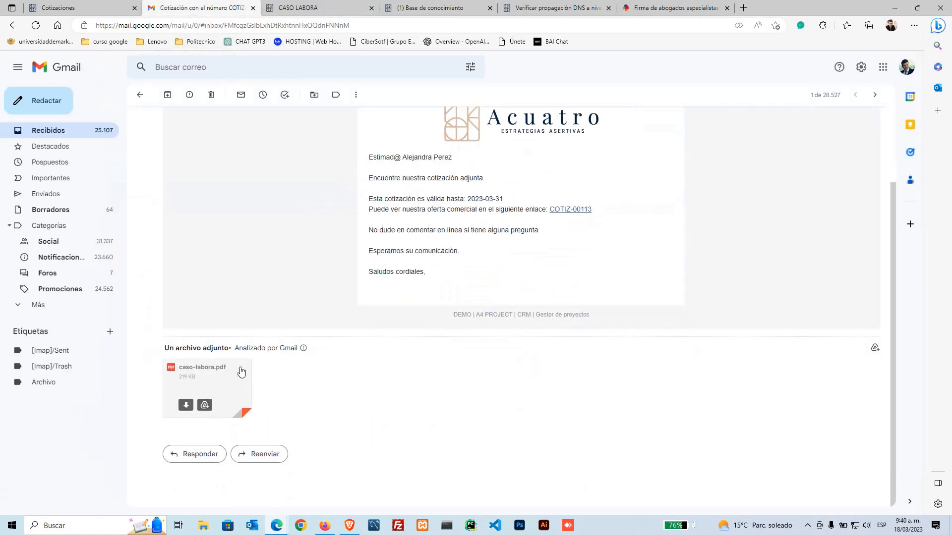
pyautogui.click(221, 381)
pyautogui.scroll(-3, 495, 297)
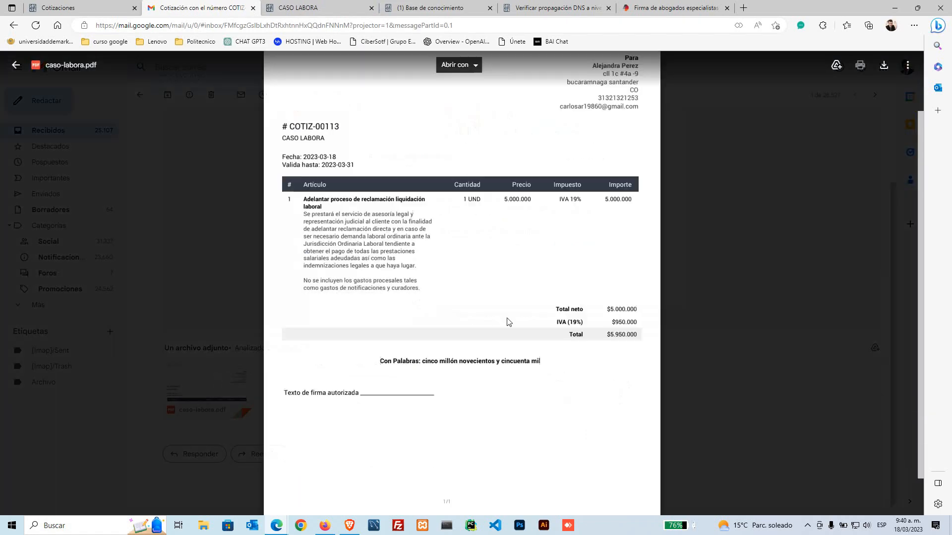
pyautogui.click(317, 8)
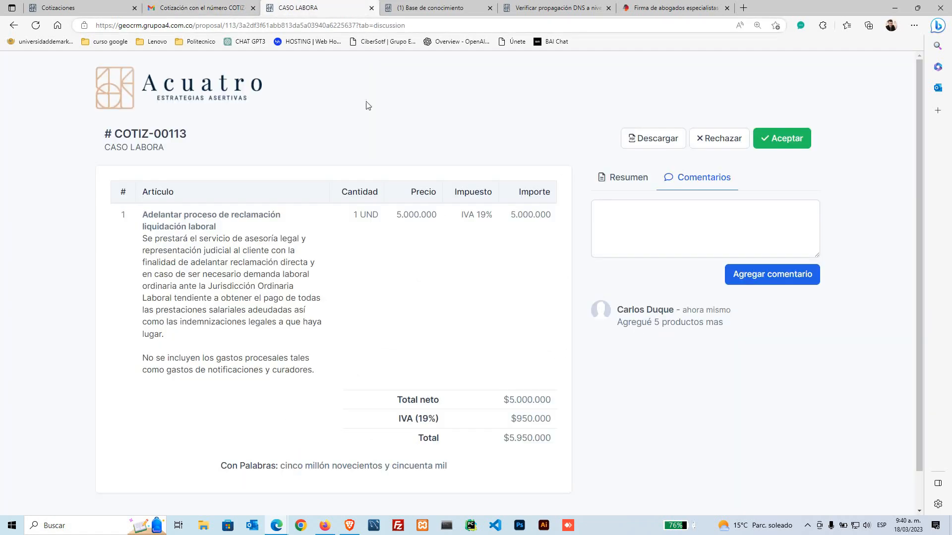
pyautogui.scroll(-1, 395, 381)
pyautogui.scroll(1, 395, 381)
pyautogui.hotkey('ctrl', 'shift', 'Tab')
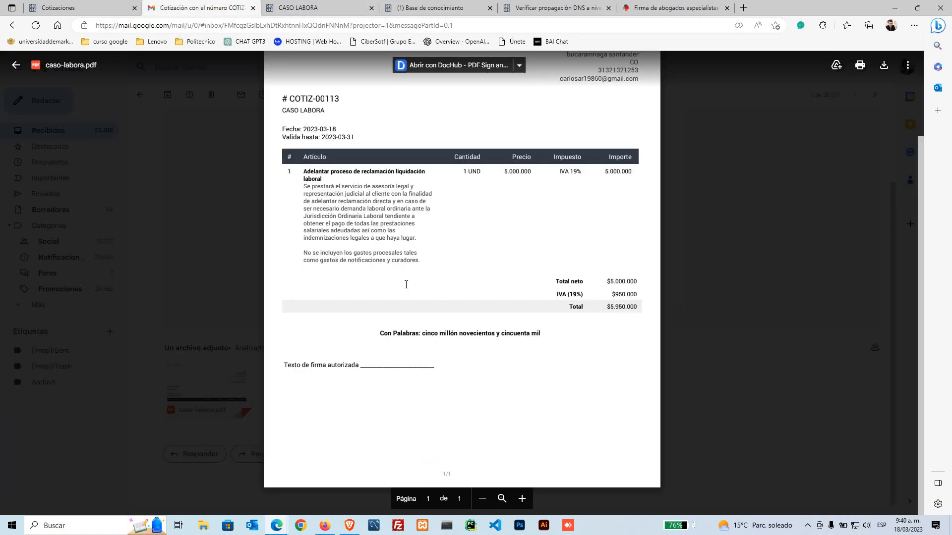
pyautogui.scroll(3, 421, 297)
pyautogui.scroll(-3, 440, 308)
pyautogui.scroll(3, 446, 293)
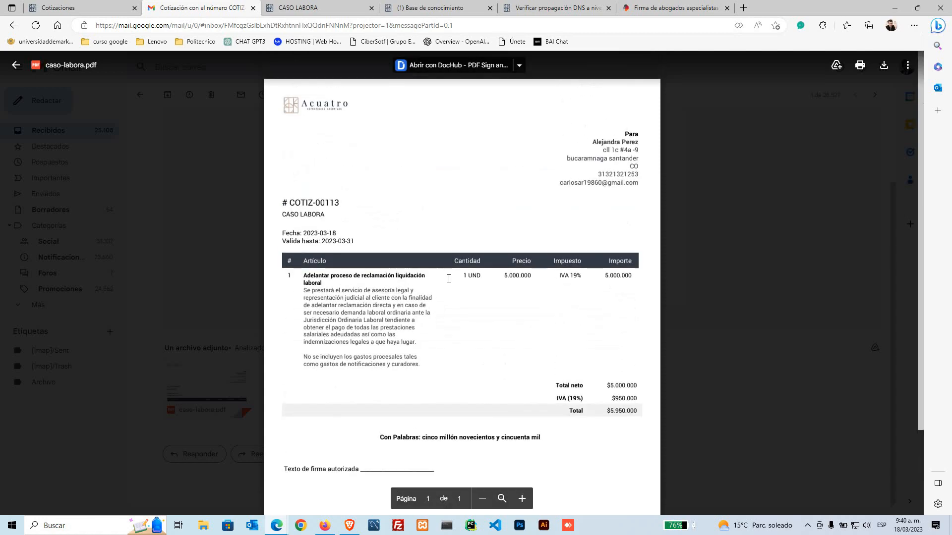
pyautogui.click(96, 8)
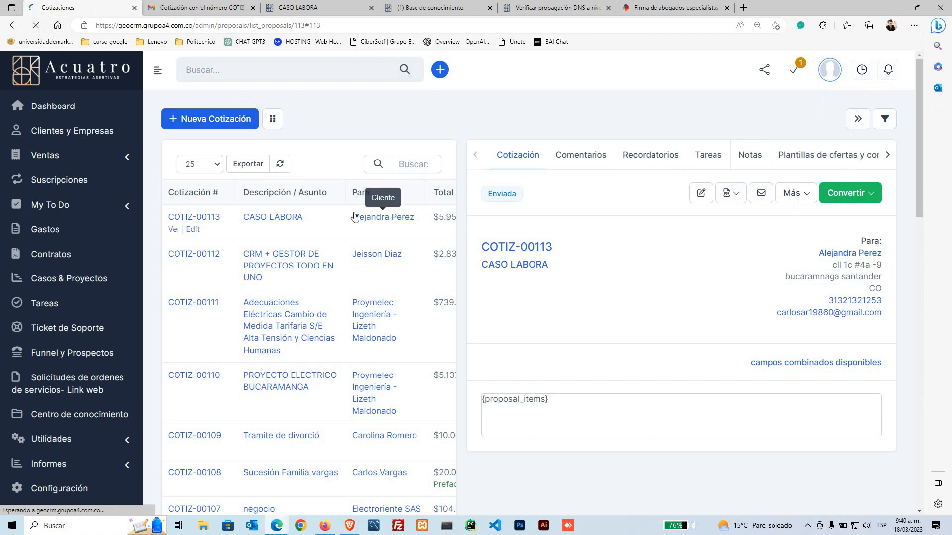
# Step: Check the notifications and read the client's comment in COTIZ-00113's Comentarios tab
pyautogui.scroll(-1, 353, 213)
pyautogui.scroll(-1, 377, 220)
pyautogui.scroll(2, 721, 354)
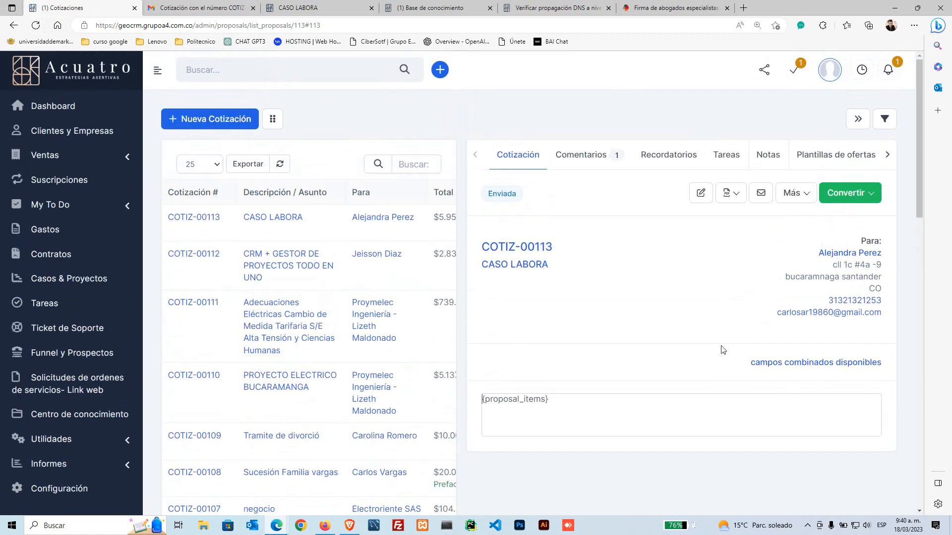
pyautogui.click(892, 73)
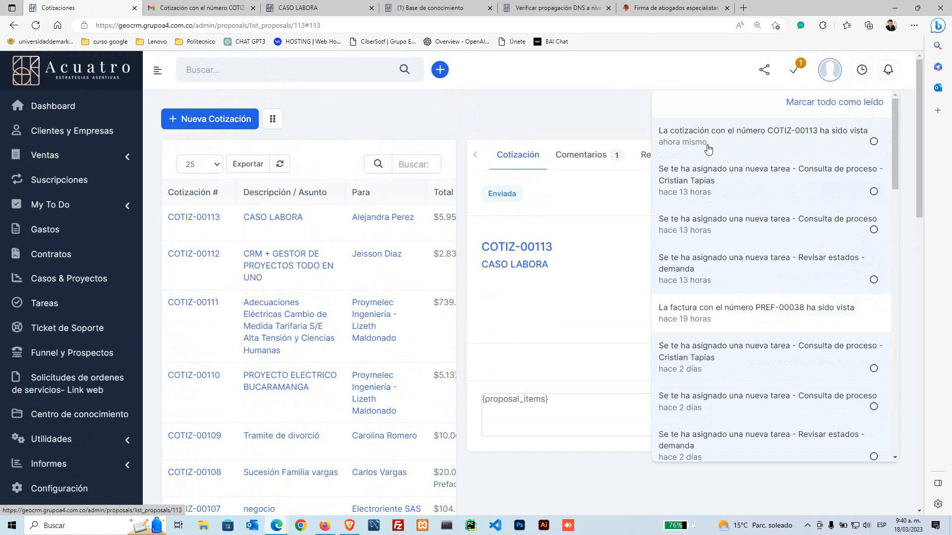
pyautogui.click(581, 124)
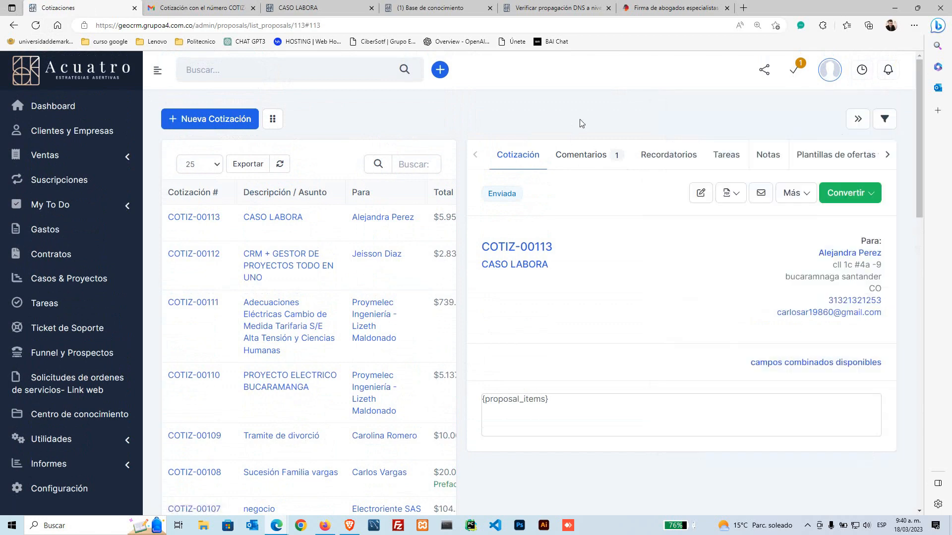
pyautogui.click(598, 165)
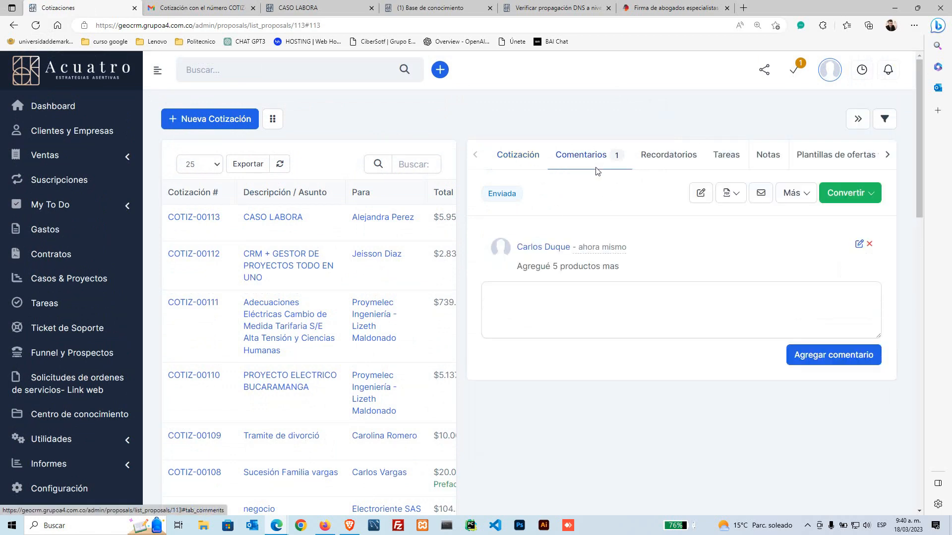
pyautogui.moveTo(629, 272); pyautogui.dragTo(512, 270)
pyautogui.click(525, 311)
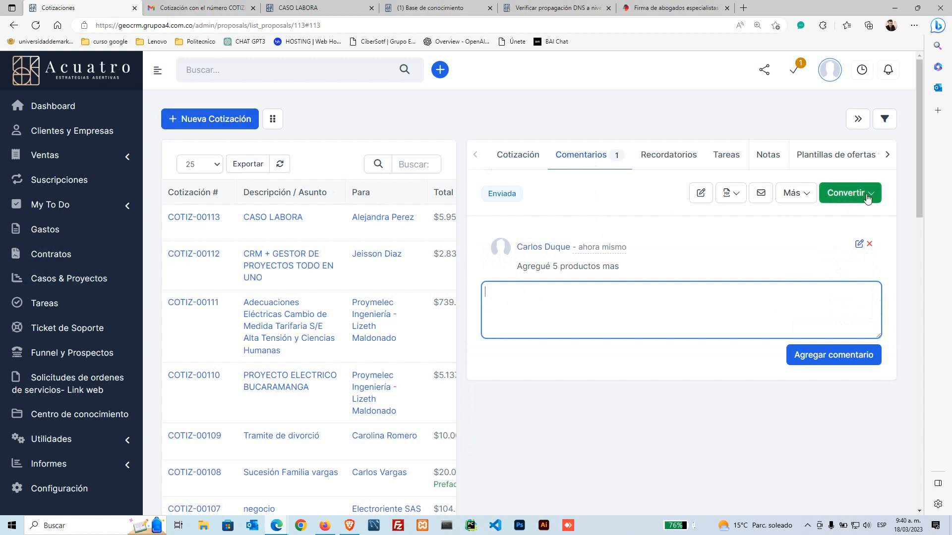
# Step: Choose Convertir > A Orden de Servicio for COTIZ-00113
pyautogui.click(868, 198)
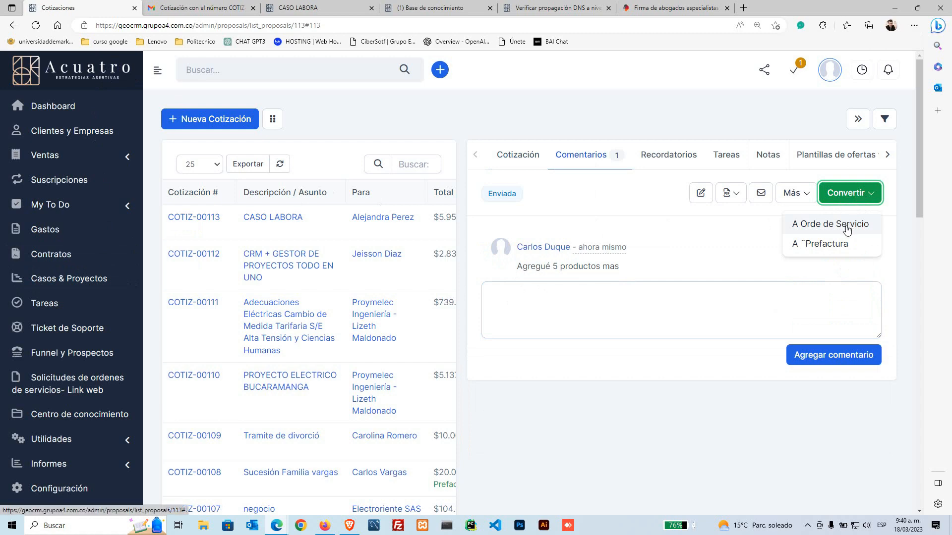
pyautogui.click(846, 228)
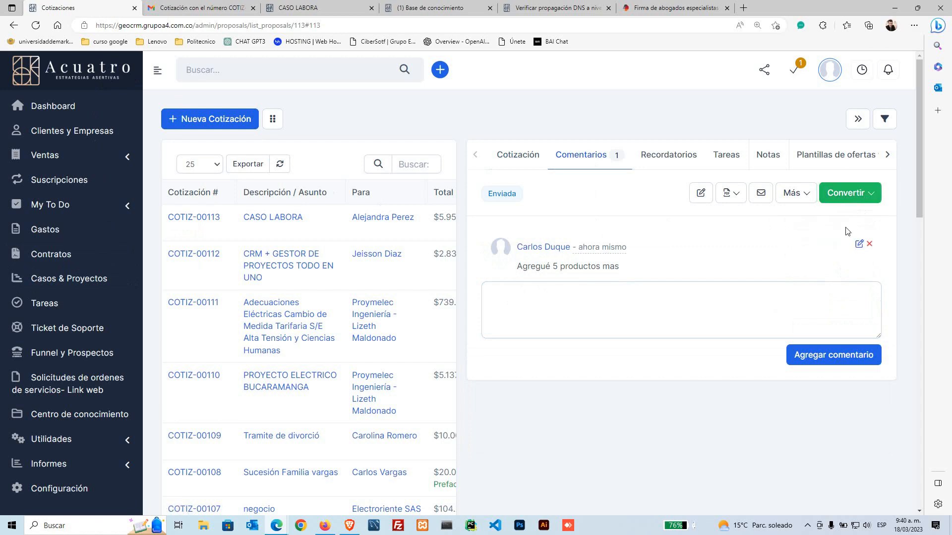
pyautogui.scroll(-15, 349, 242)
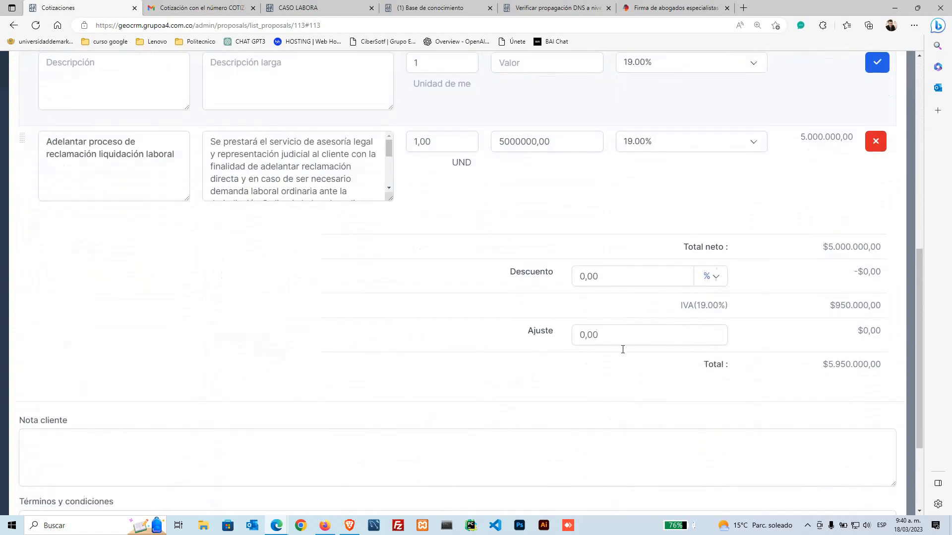
# Step: Confirm the conversion and save service order PEDIDO-00017 for Grupo KOu at $5.950.000
pyautogui.click(887, 477)
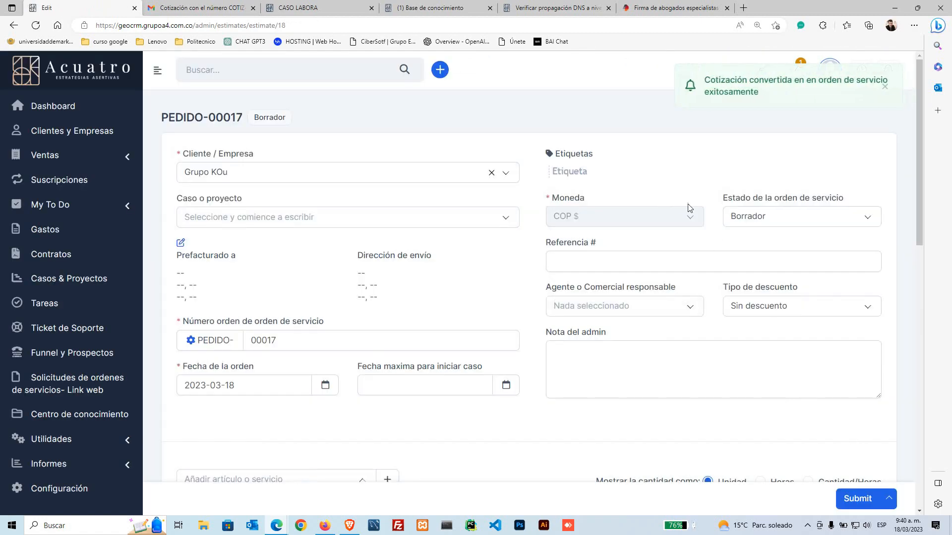
pyautogui.click(864, 498)
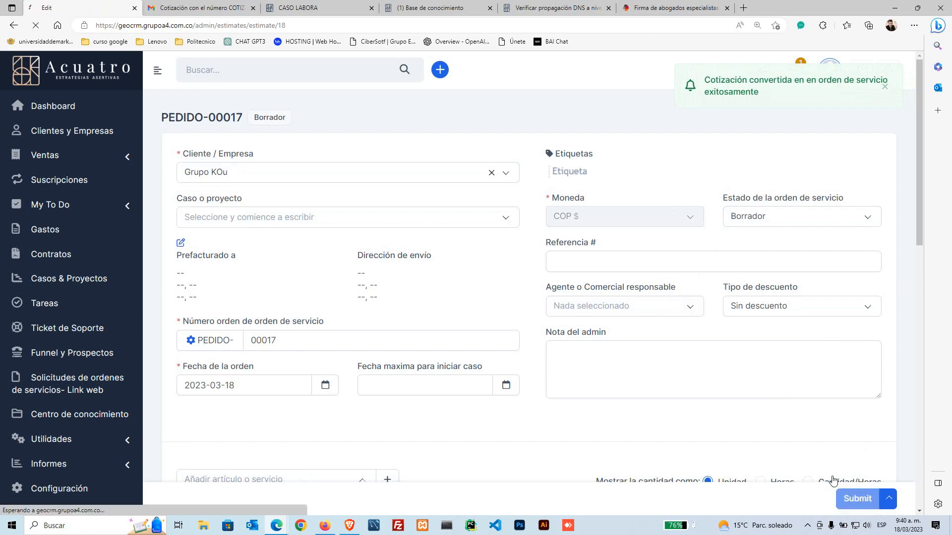
pyautogui.scroll(1, 604, 241)
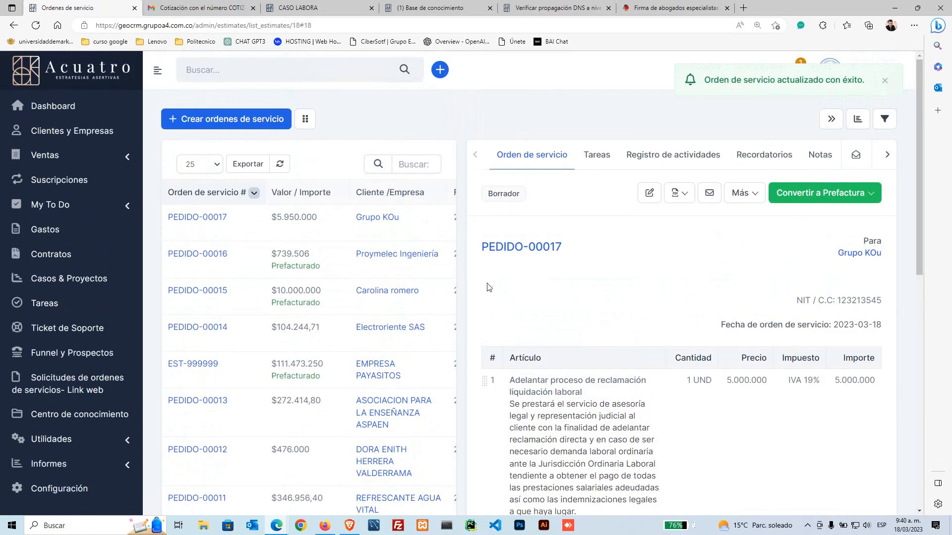
pyautogui.click(867, 204)
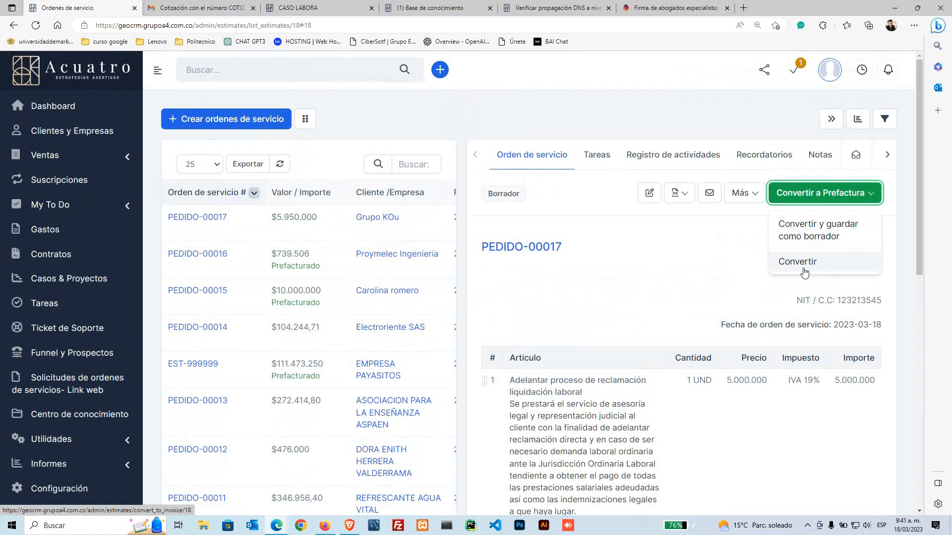
# Step: Convert PEDIDO-00017 into pre-invoice PREF-00039, Por pagar at $5.950.000
pyautogui.moveTo(521, 249); pyautogui.dragTo(665, 243)
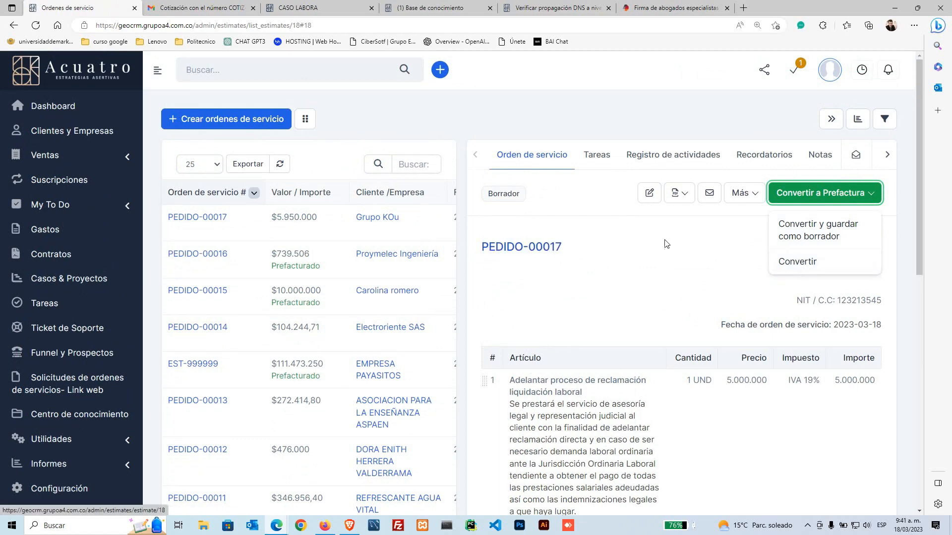
pyautogui.click(783, 268)
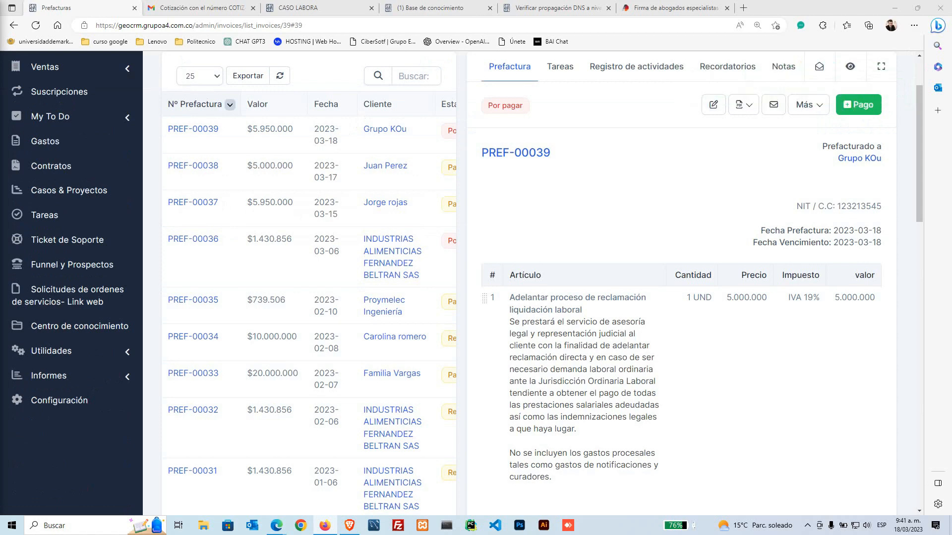
# Step: Go to the full invoices list in the Sales section
pyautogui.scroll(2, 676, 338)
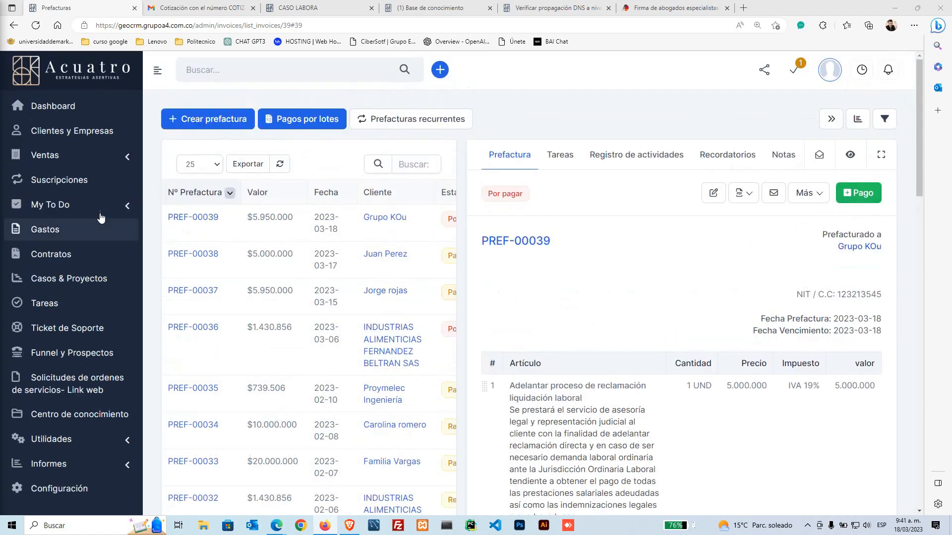
pyautogui.click(112, 158)
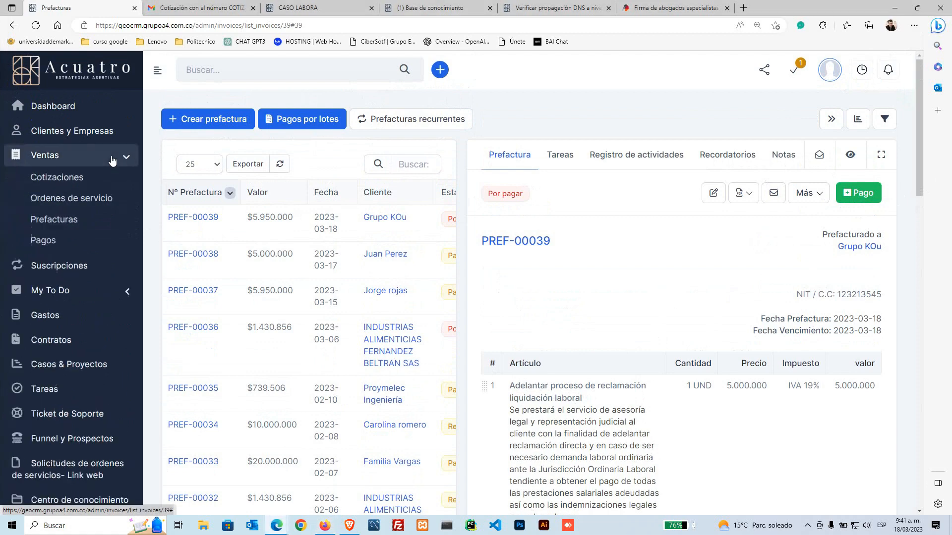
pyautogui.click(68, 223)
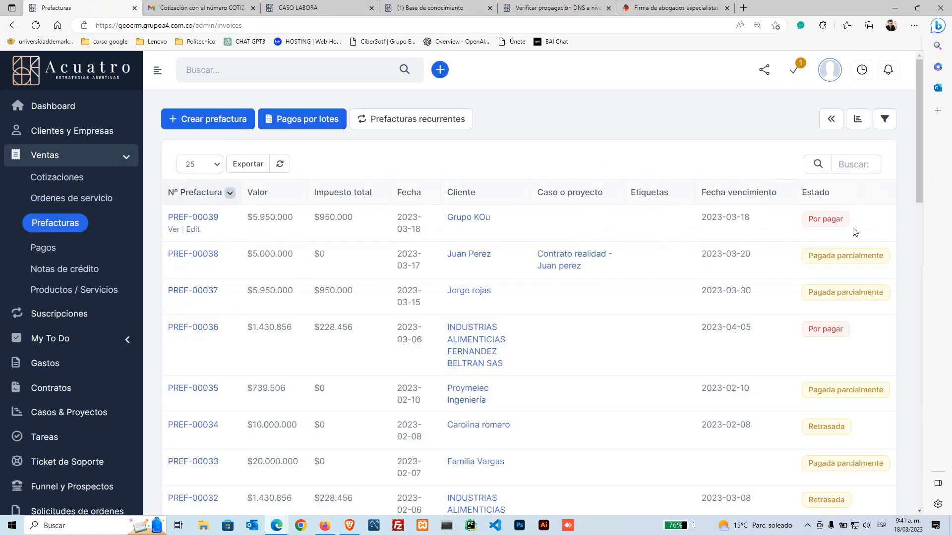
pyautogui.moveTo(855, 232); pyautogui.dragTo(160, 210)
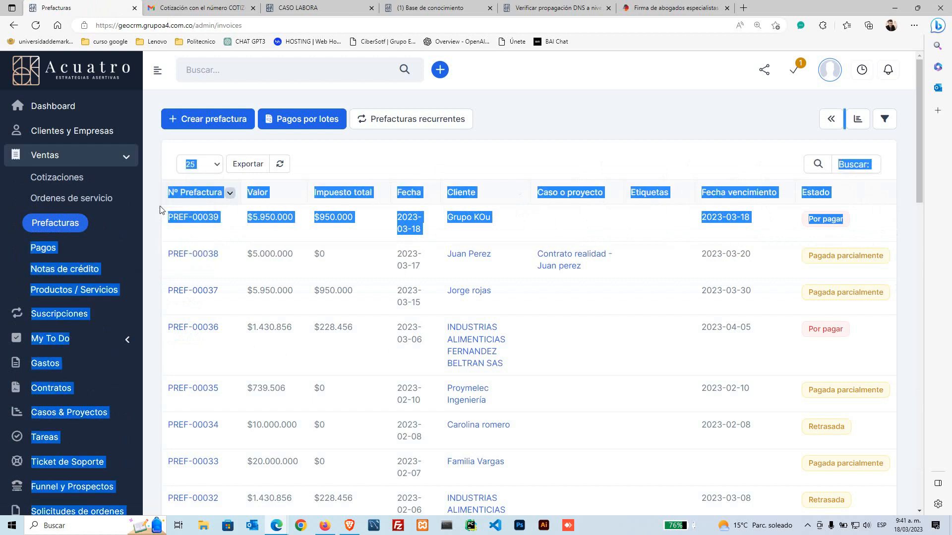
pyautogui.click(160, 210)
pyautogui.moveTo(173, 224)
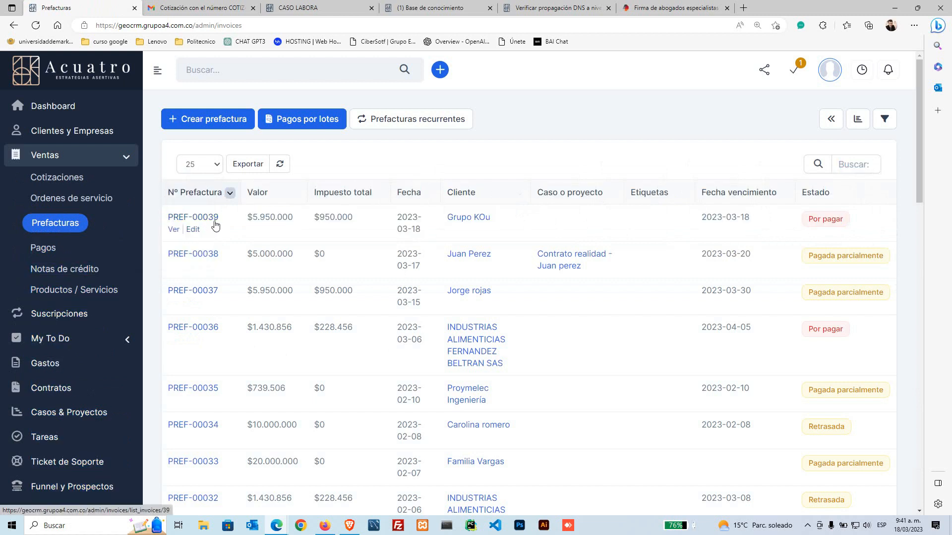
# Step: Check PREF-00039's amount, date and client Grupo KOu, then open its details down to the item table
pyautogui.moveTo(167, 229); pyautogui.dragTo(315, 225)
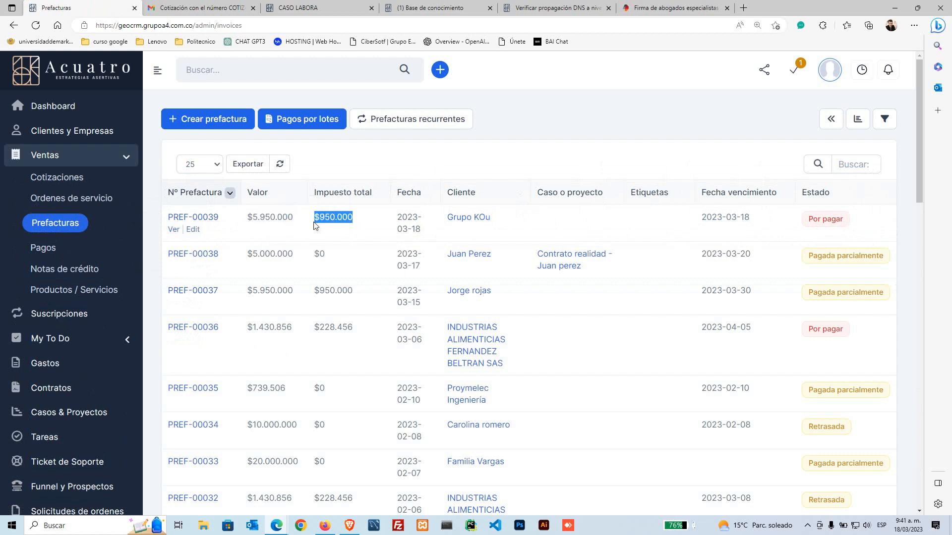
pyautogui.moveTo(396, 216); pyautogui.dragTo(415, 231)
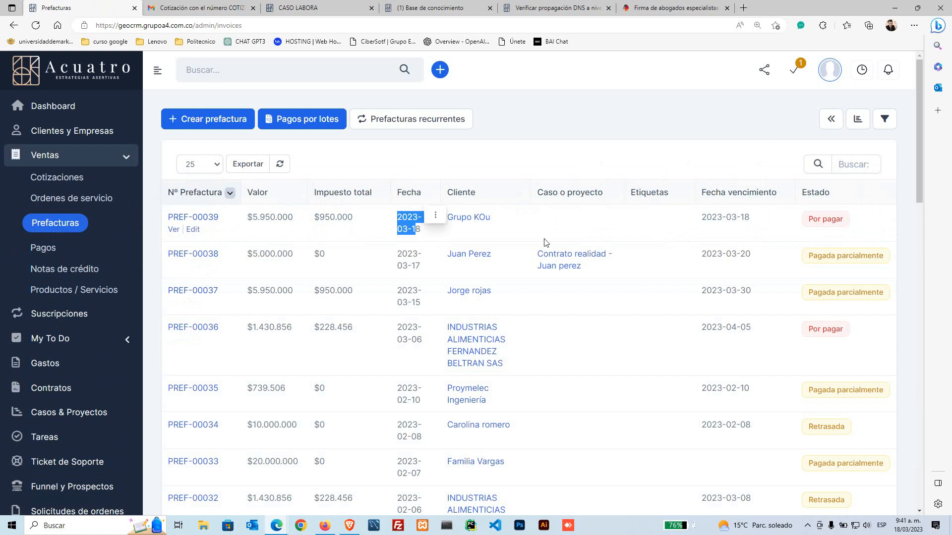
pyautogui.moveTo(491, 218); pyautogui.dragTo(457, 219)
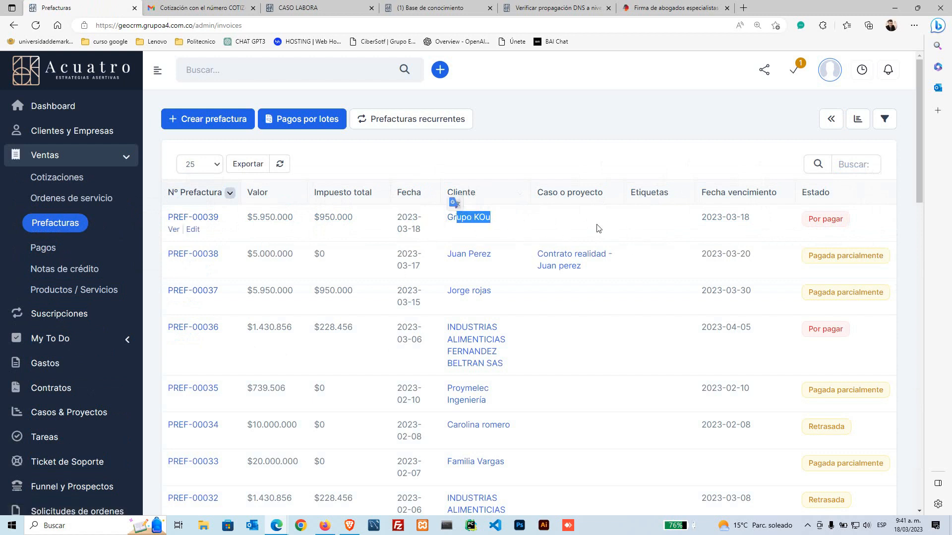
pyautogui.click(562, 222)
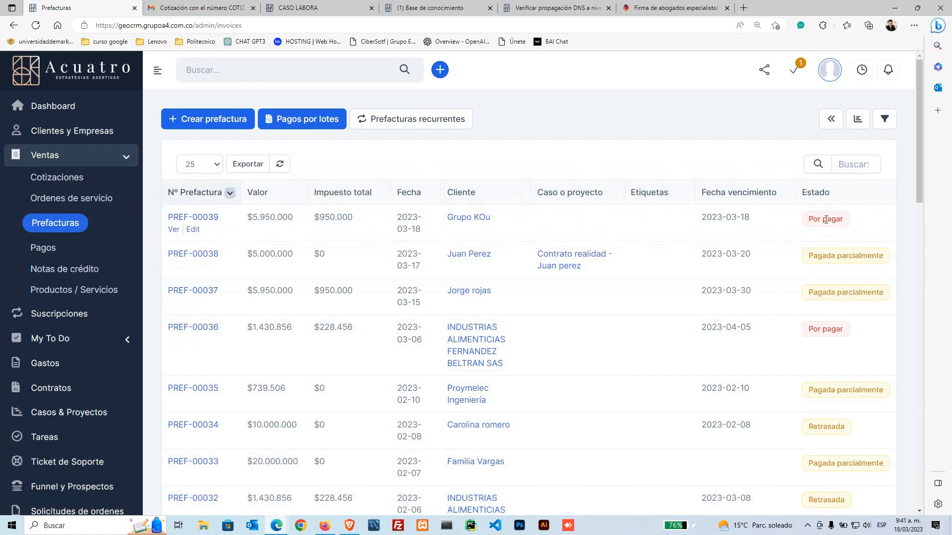
pyautogui.click(192, 217)
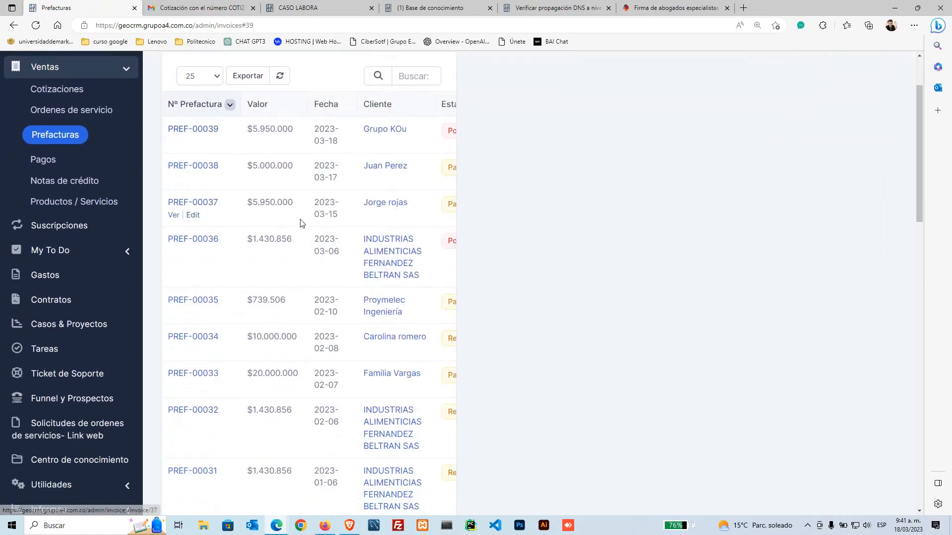
pyautogui.scroll(-4, 771, 362)
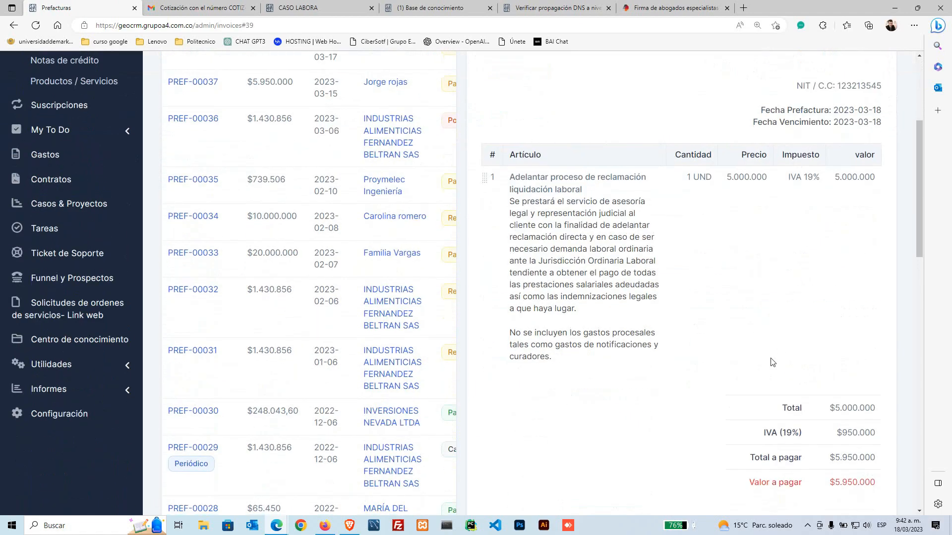
pyautogui.scroll(4, 771, 362)
pyautogui.click(856, 192)
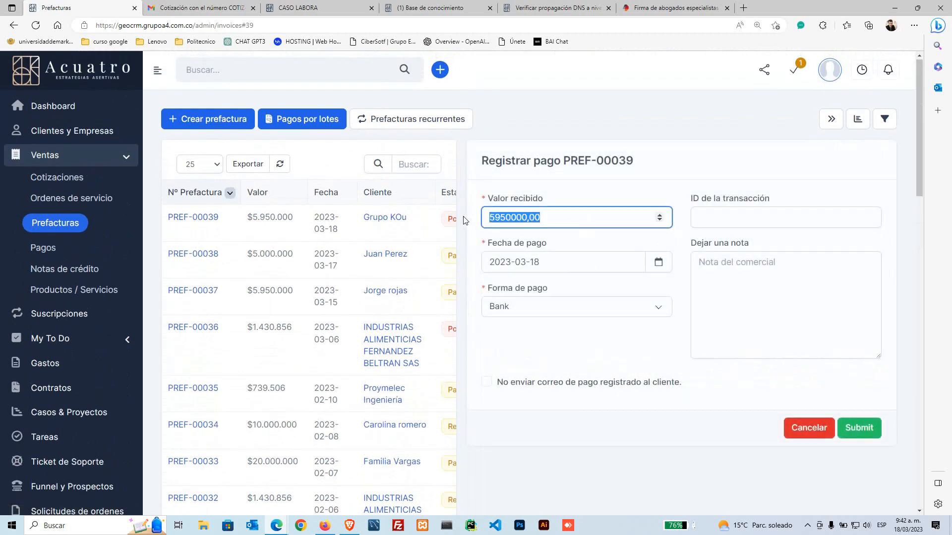
pyautogui.write('3000000')
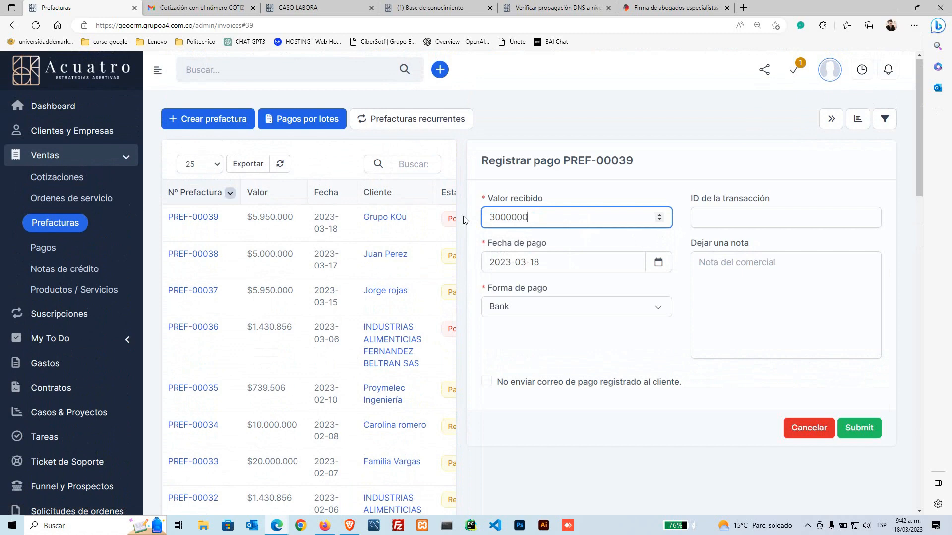
pyautogui.click(589, 311)
pyautogui.click(511, 360)
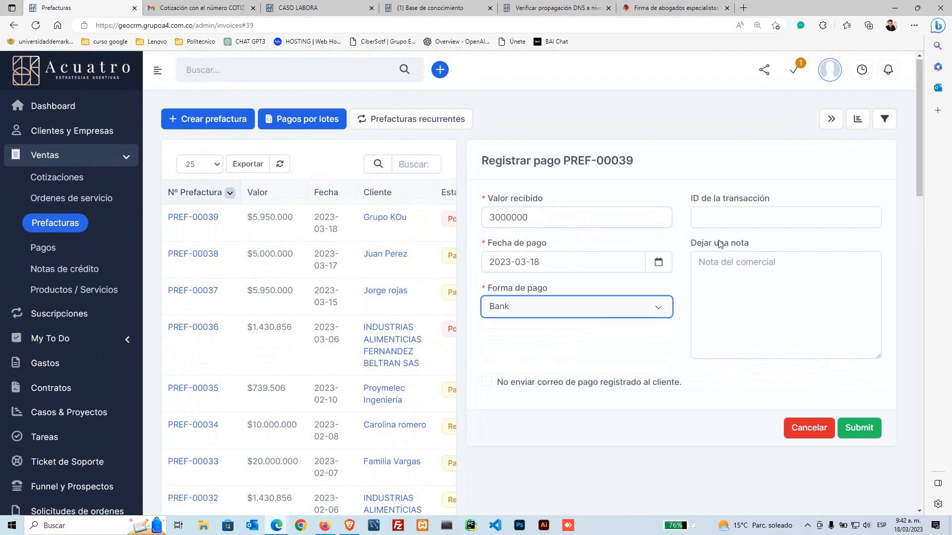
pyautogui.click(734, 215)
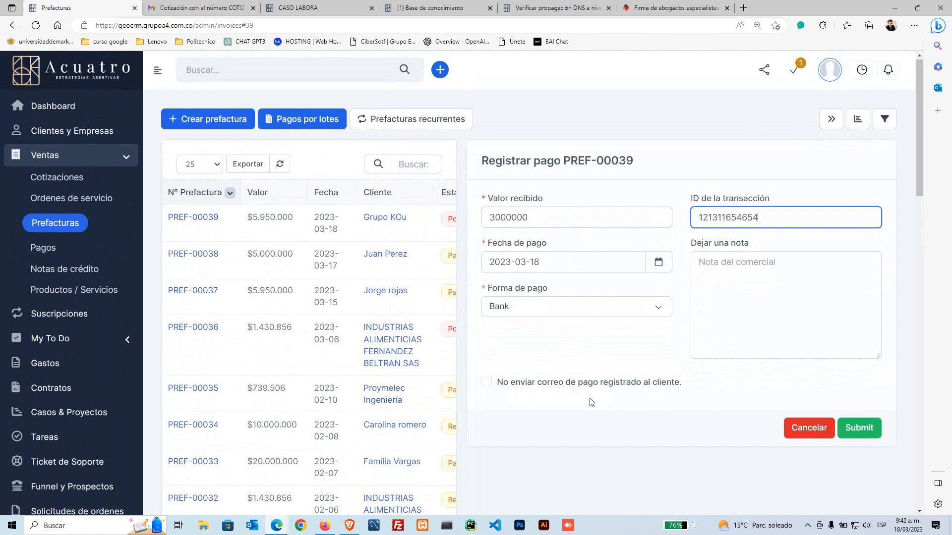
pyautogui.click(856, 430)
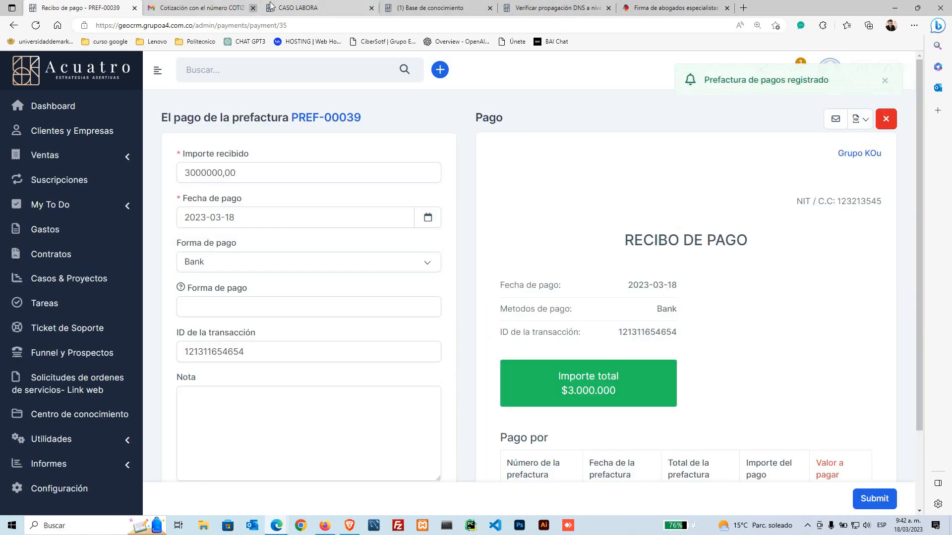
# Step: Close the CASO LABORA, knowledge base and DNS propagation check browser tabs
pyautogui.click(297, 7)
pyautogui.click(396, 8)
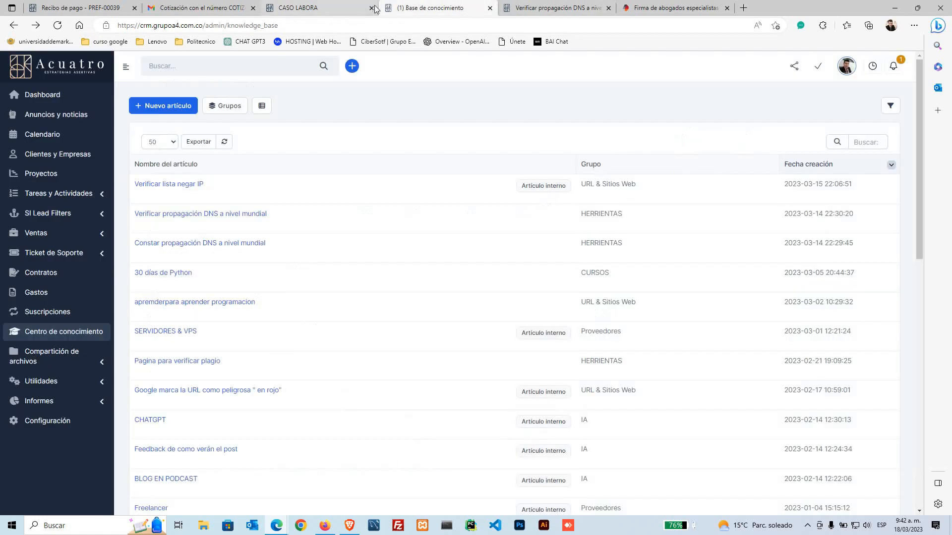
pyautogui.click(371, 8)
pyautogui.click(371, 8)
pyautogui.click(371, 8)
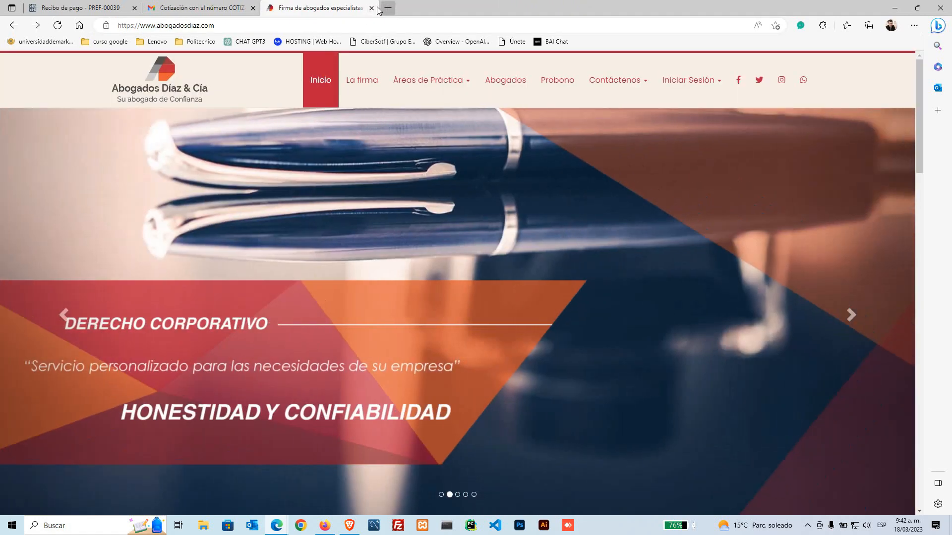
# Step: Close the law firm tab and caso-labora.pdf preview, then open the 'Pago de prefactura registrada' email
pyautogui.click(371, 8)
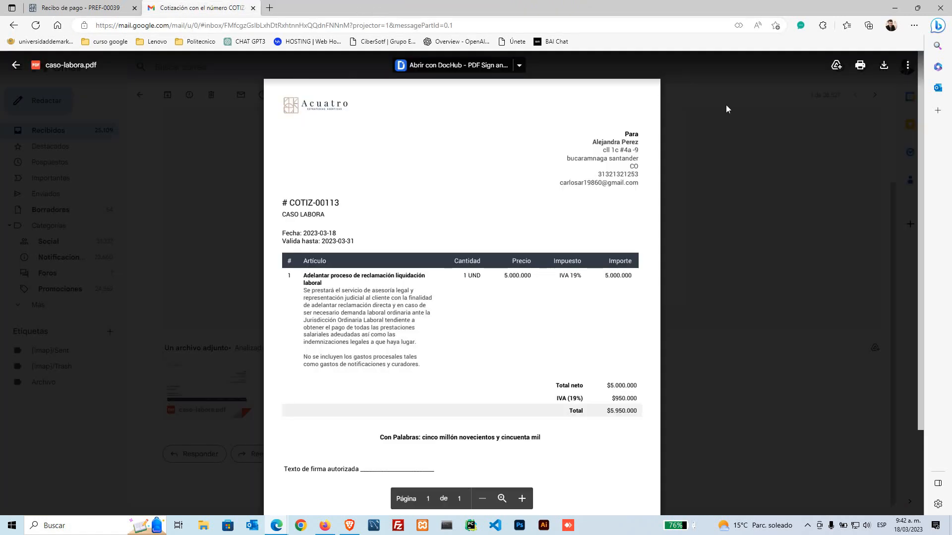
pyautogui.click(198, 126)
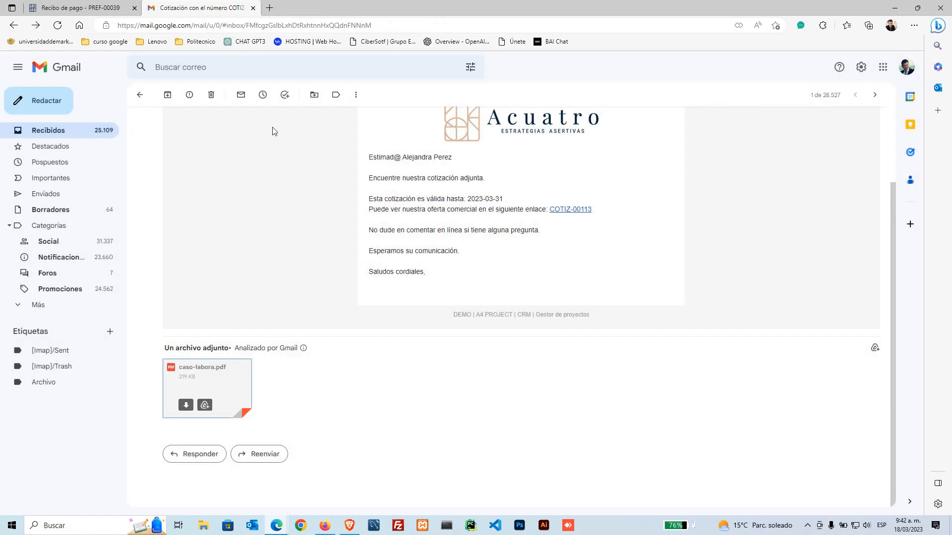
pyautogui.click(77, 132)
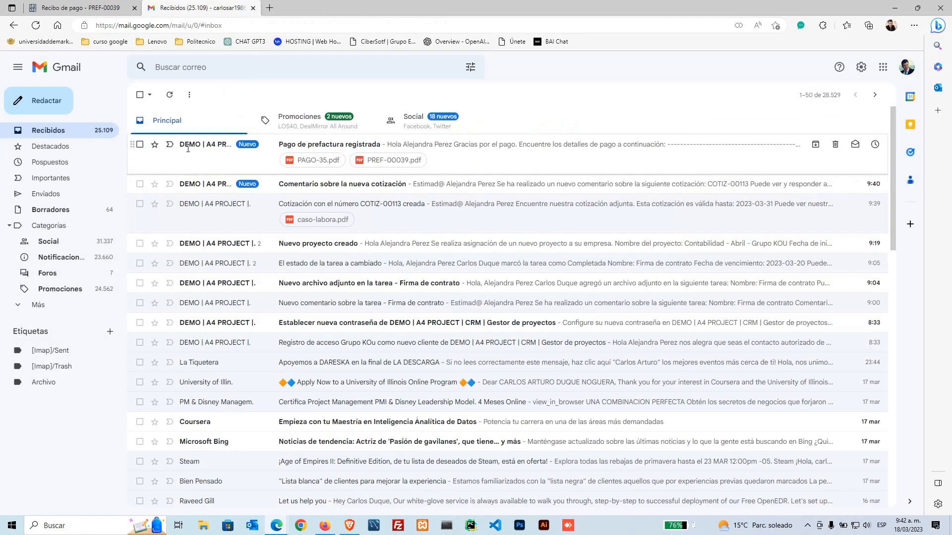
pyautogui.click(188, 149)
pyautogui.scroll(-3, 499, 302)
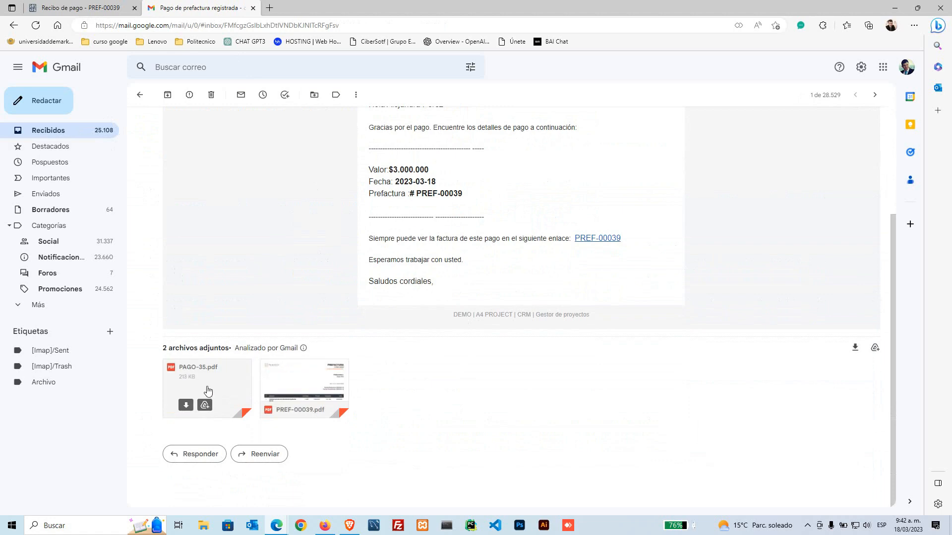
# Step: Preview PAGO-35.pdf to confirm the $2.950.000 balance due, then return to the inbox
pyautogui.click(208, 391)
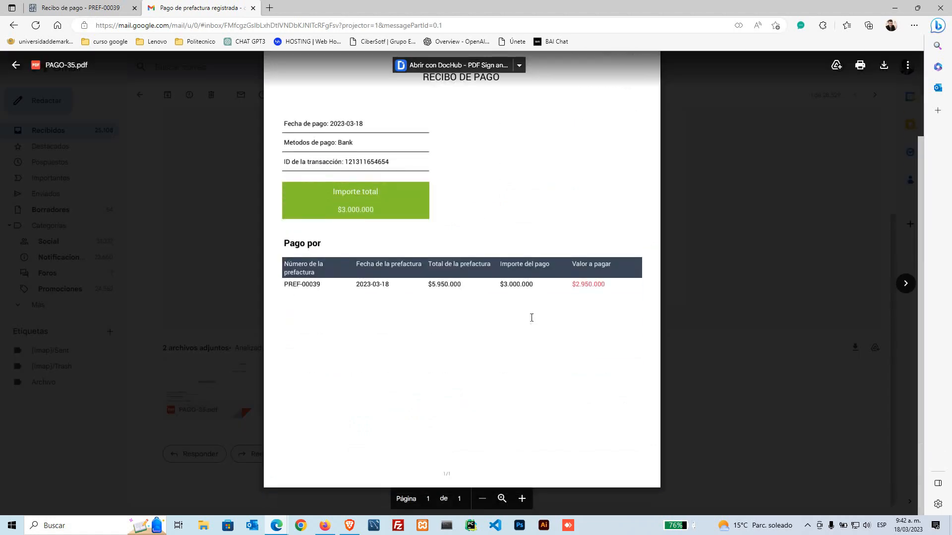
pyautogui.moveTo(559, 285); pyautogui.dragTo(609, 285)
pyautogui.press('Escape')
pyautogui.scroll(3, 393, 312)
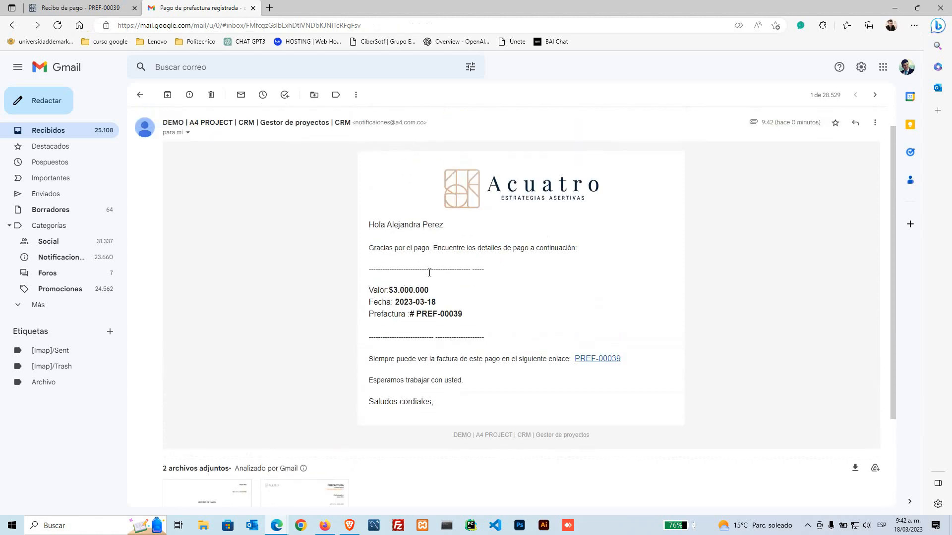
pyautogui.moveTo(364, 294); pyautogui.dragTo(431, 291)
pyautogui.click(449, 323)
pyautogui.scroll(-2, 438, 375)
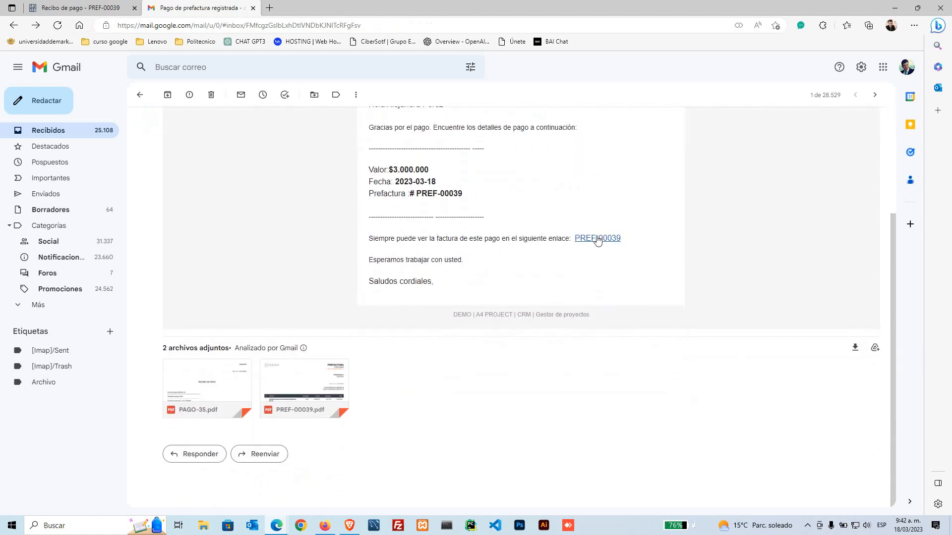
pyautogui.click(98, 135)
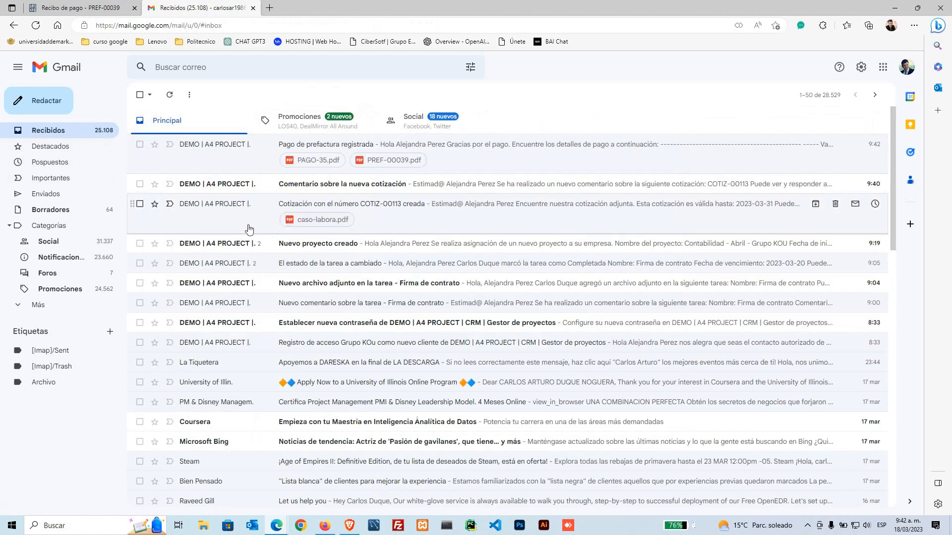
# Step: Move from the PREF-00039 receipt page to the dashboard and review its invoice summary figures
pyautogui.click(88, 5)
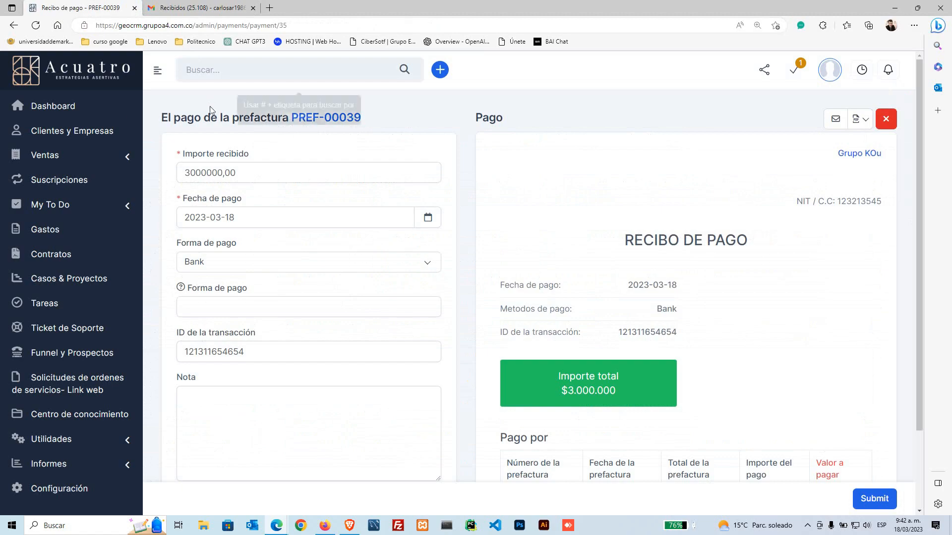
pyautogui.click(75, 80)
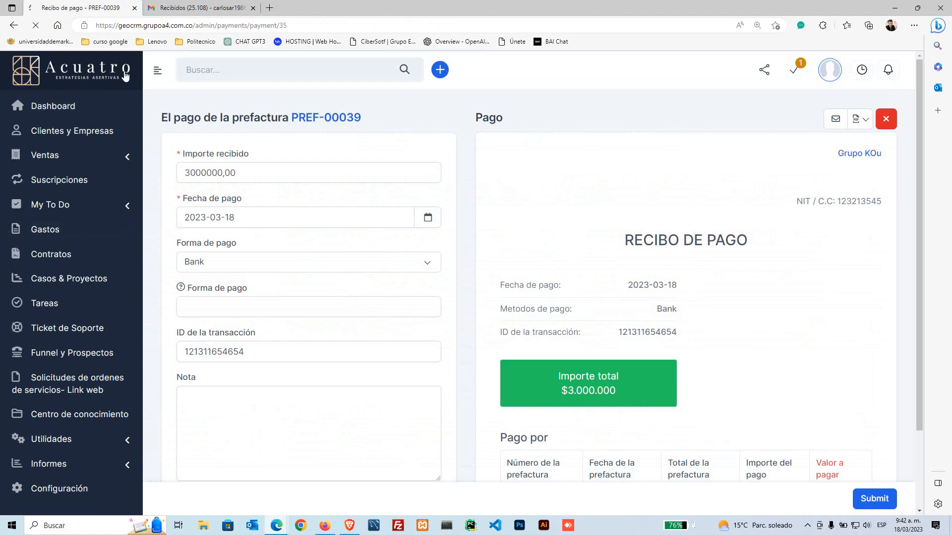
pyautogui.scroll(-5, 248, 245)
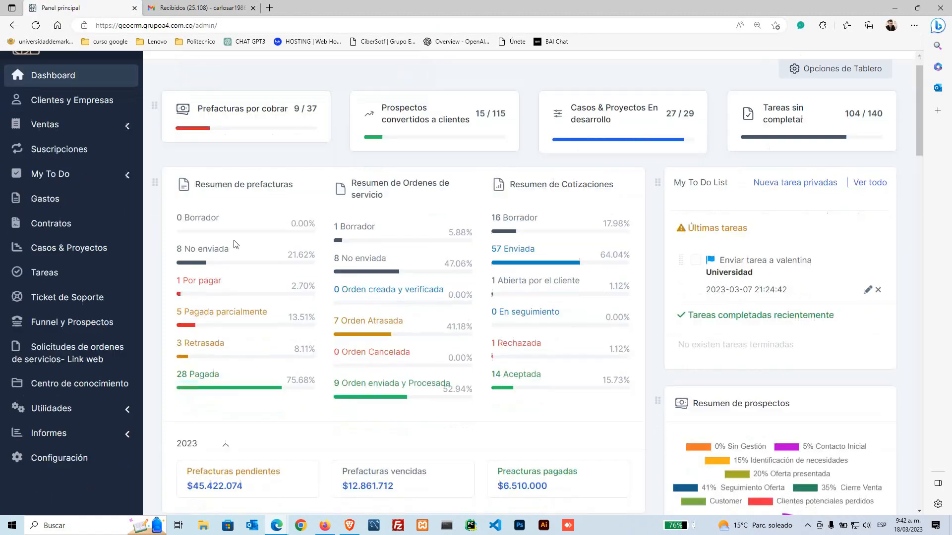
pyautogui.scroll(4, 318, 293)
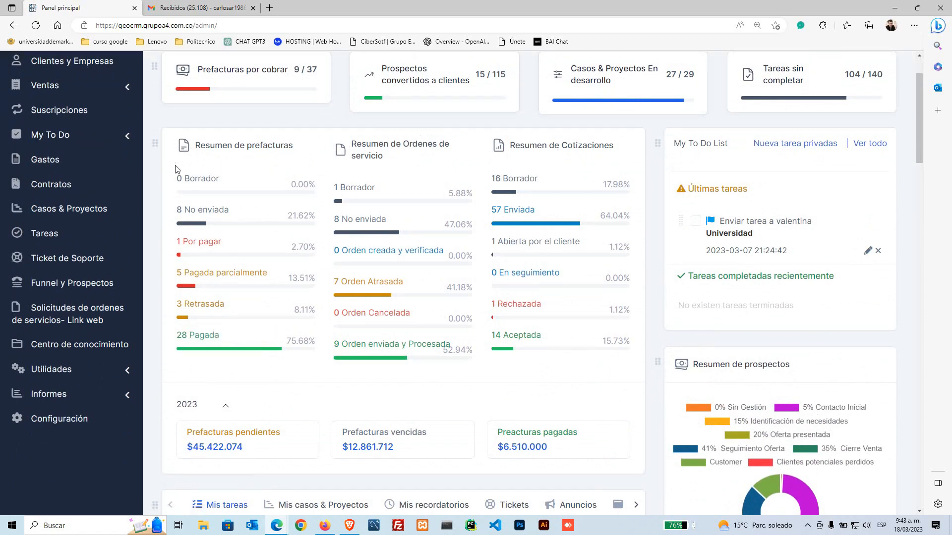
pyautogui.moveTo(177, 167); pyautogui.dragTo(182, 373)
pyautogui.click(162, 356)
pyautogui.hotkey('alt', 'Tab')
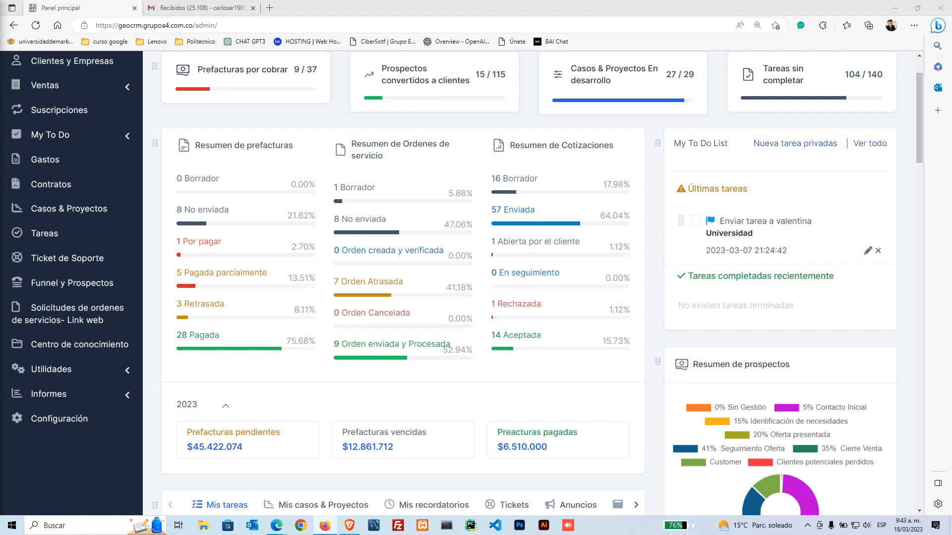
pyautogui.scroll(2, 461, 355)
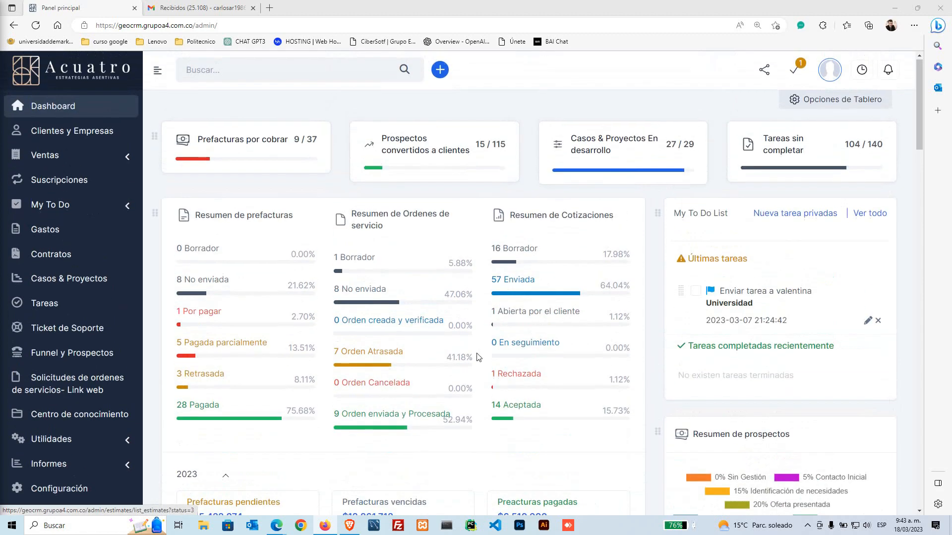